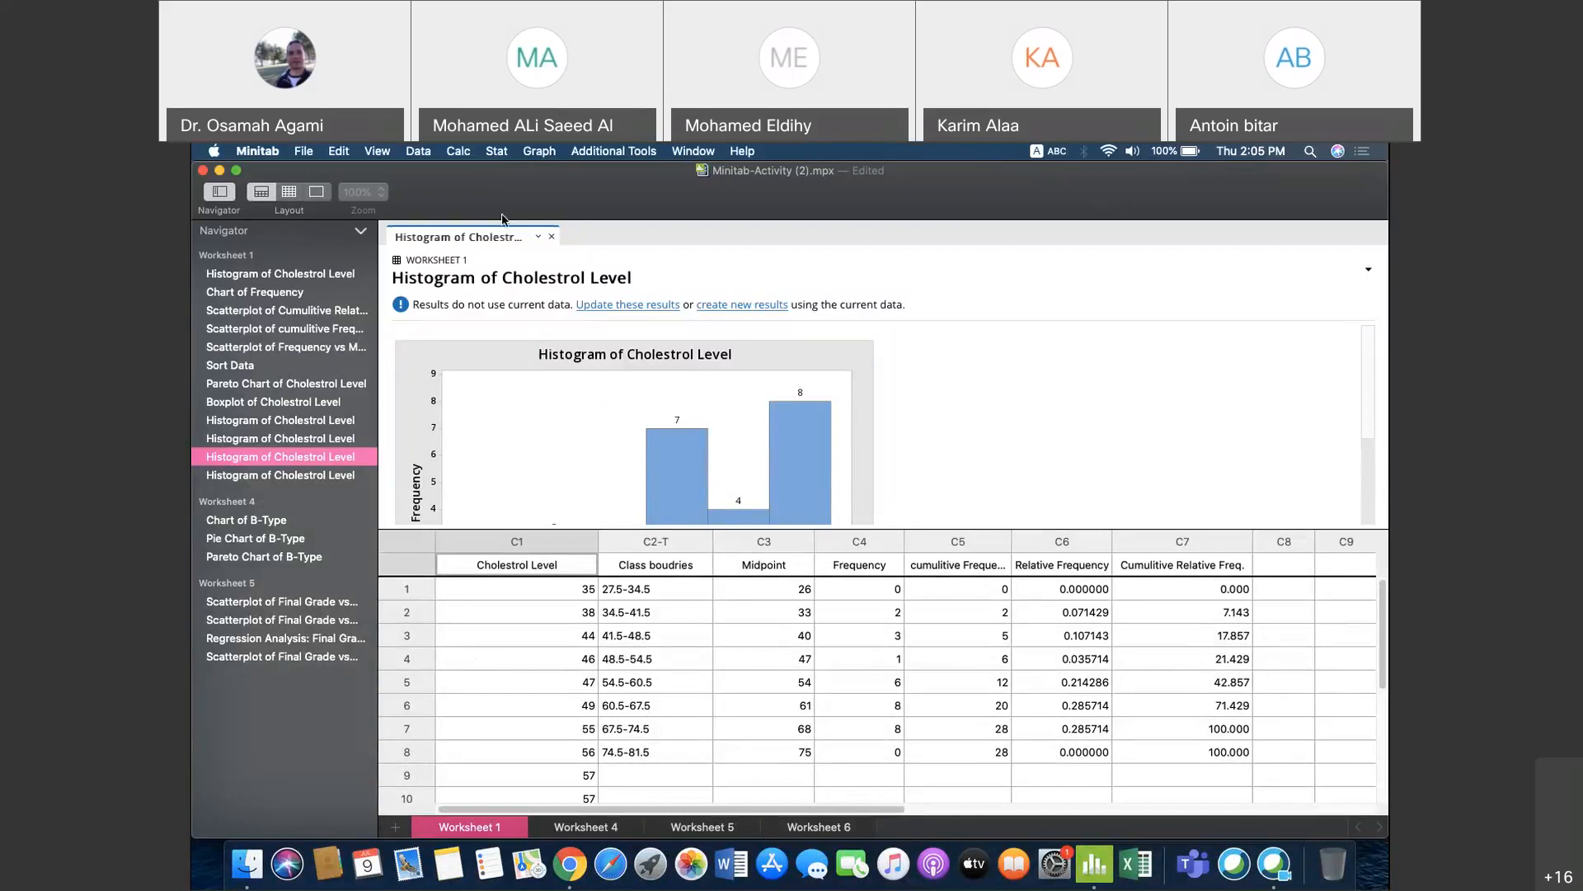
left_click(498, 156)
mouse_move(538, 152)
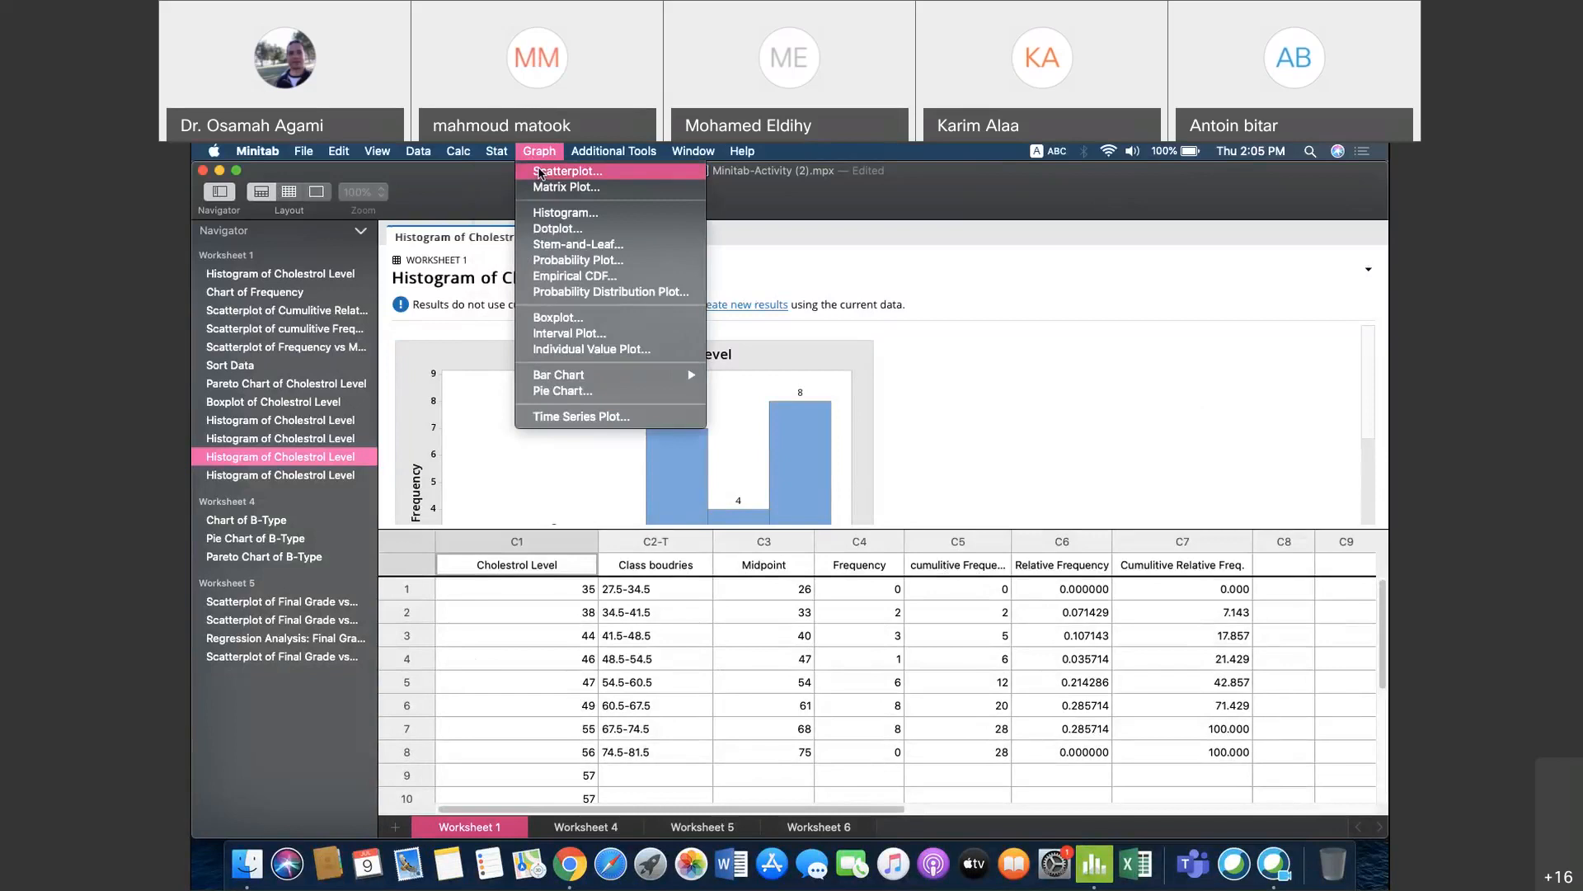
left_click(541, 172)
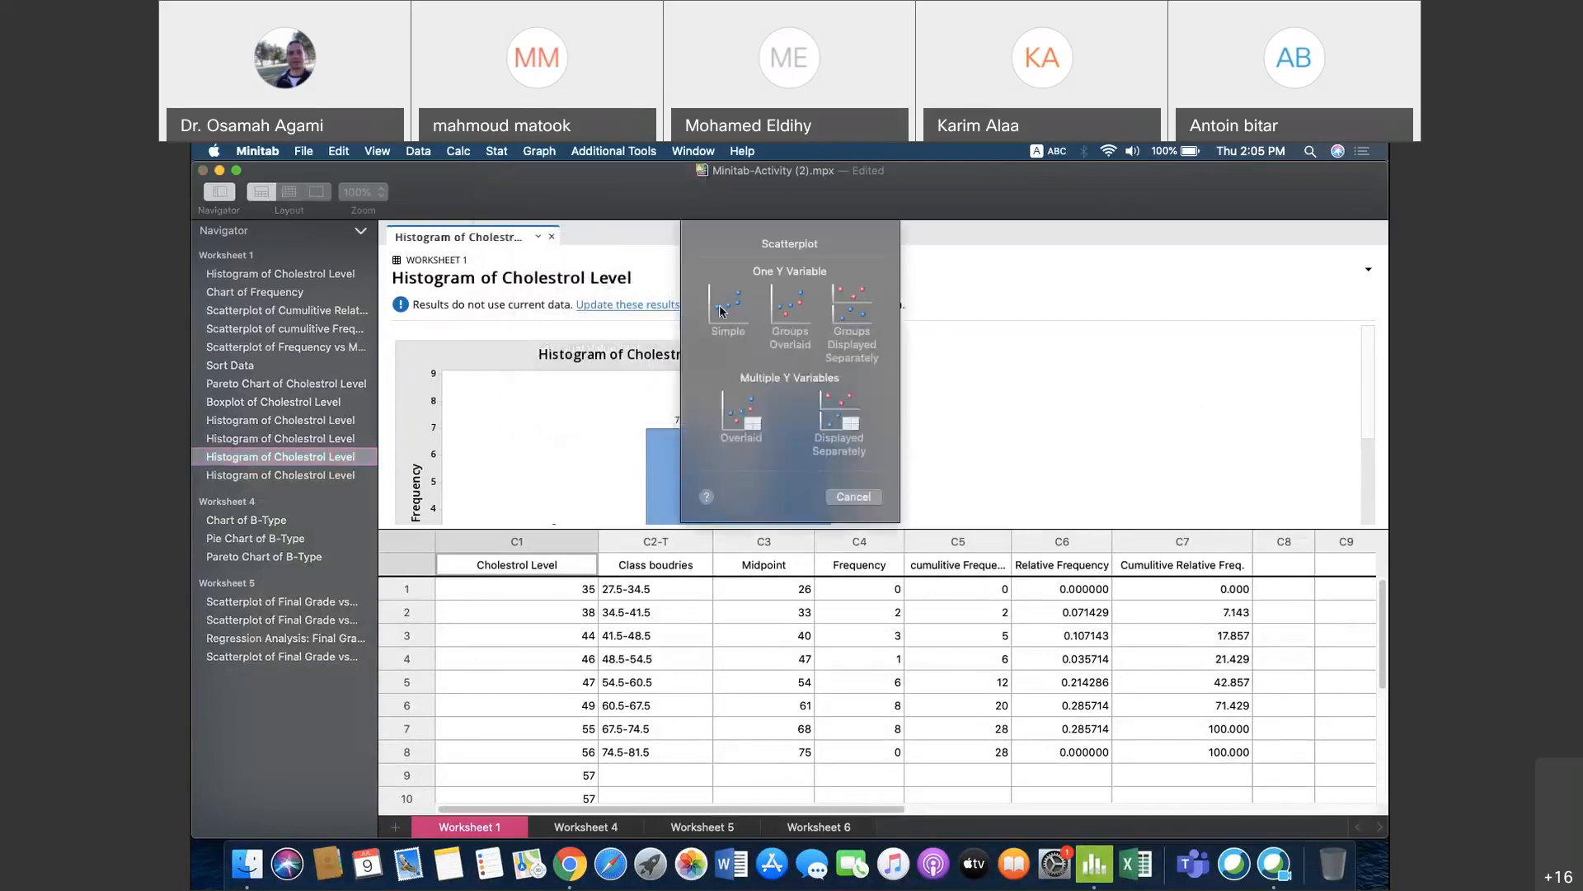
left_click(720, 309)
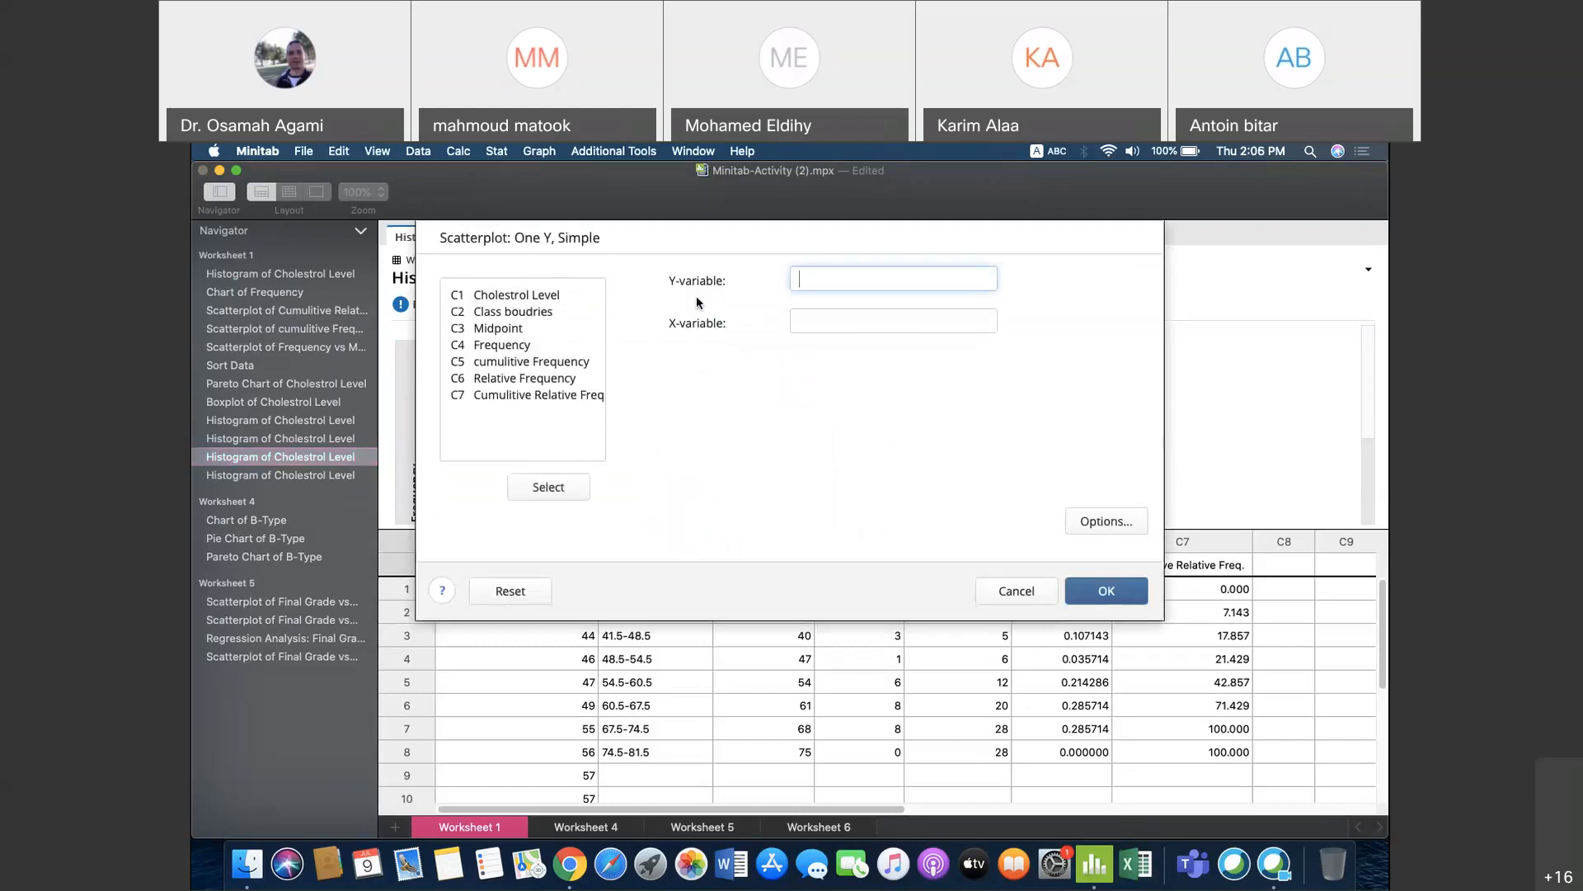
left_click(524, 346)
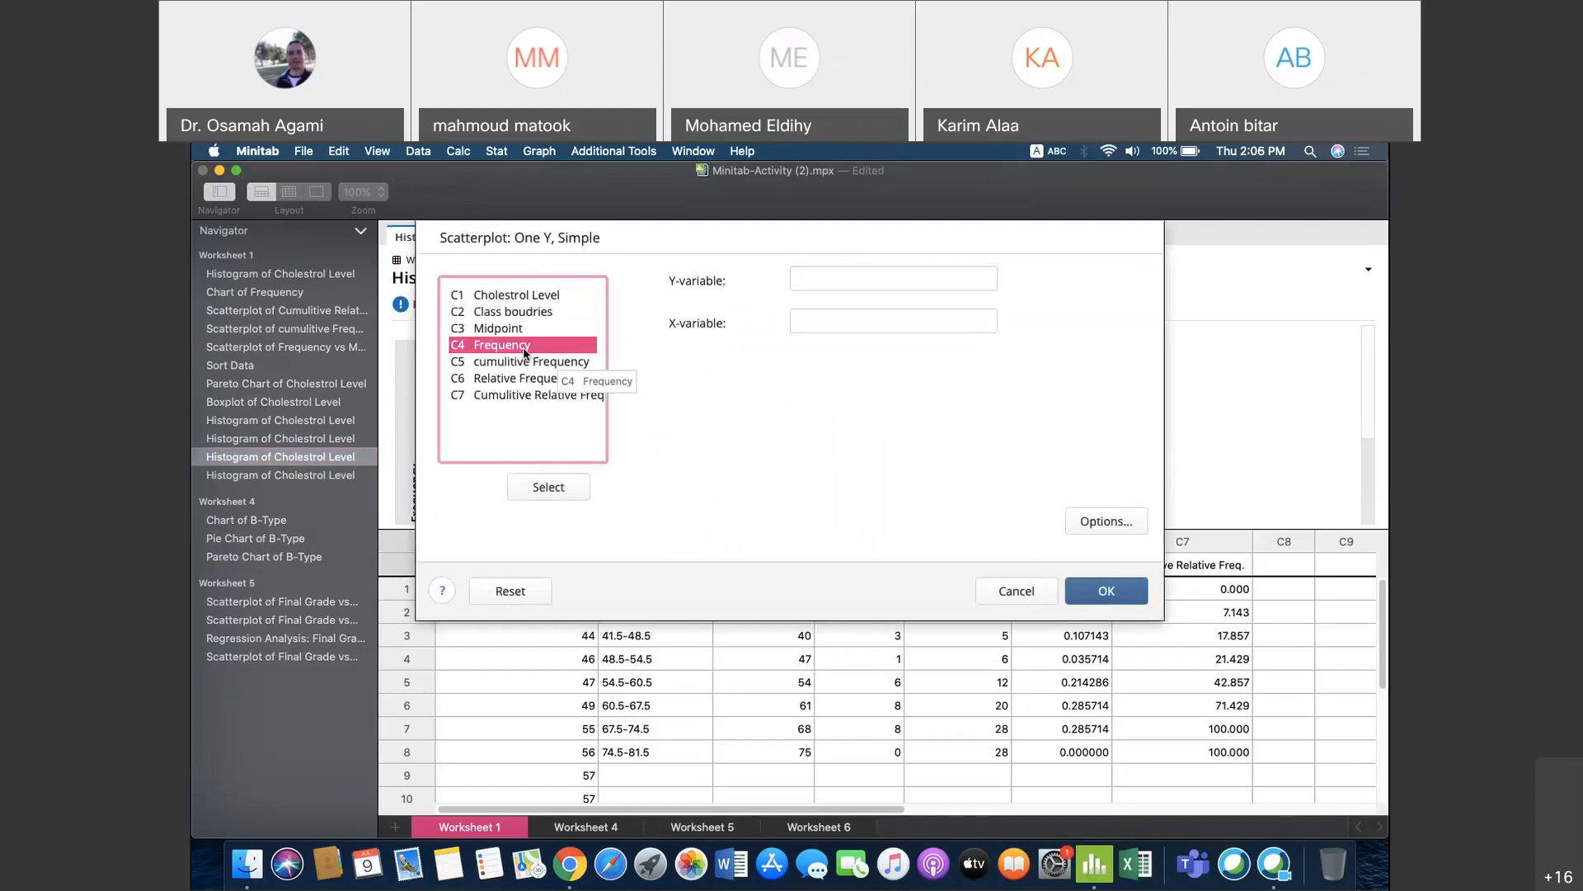
double_click(524, 347)
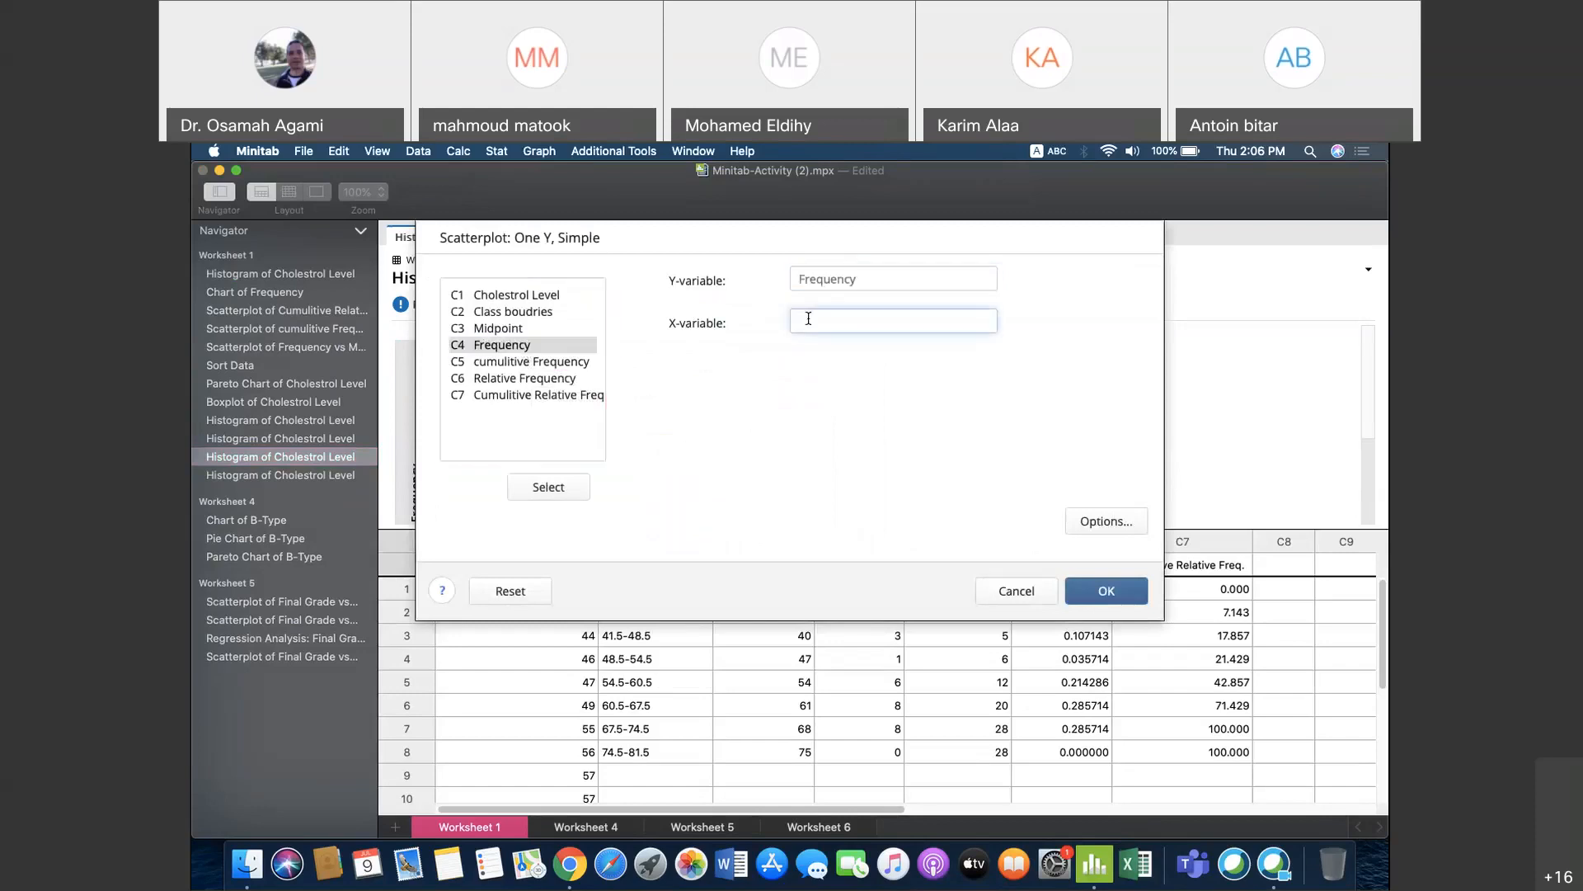
left_click(521, 328)
left_click_drag(899, 280, 789, 278)
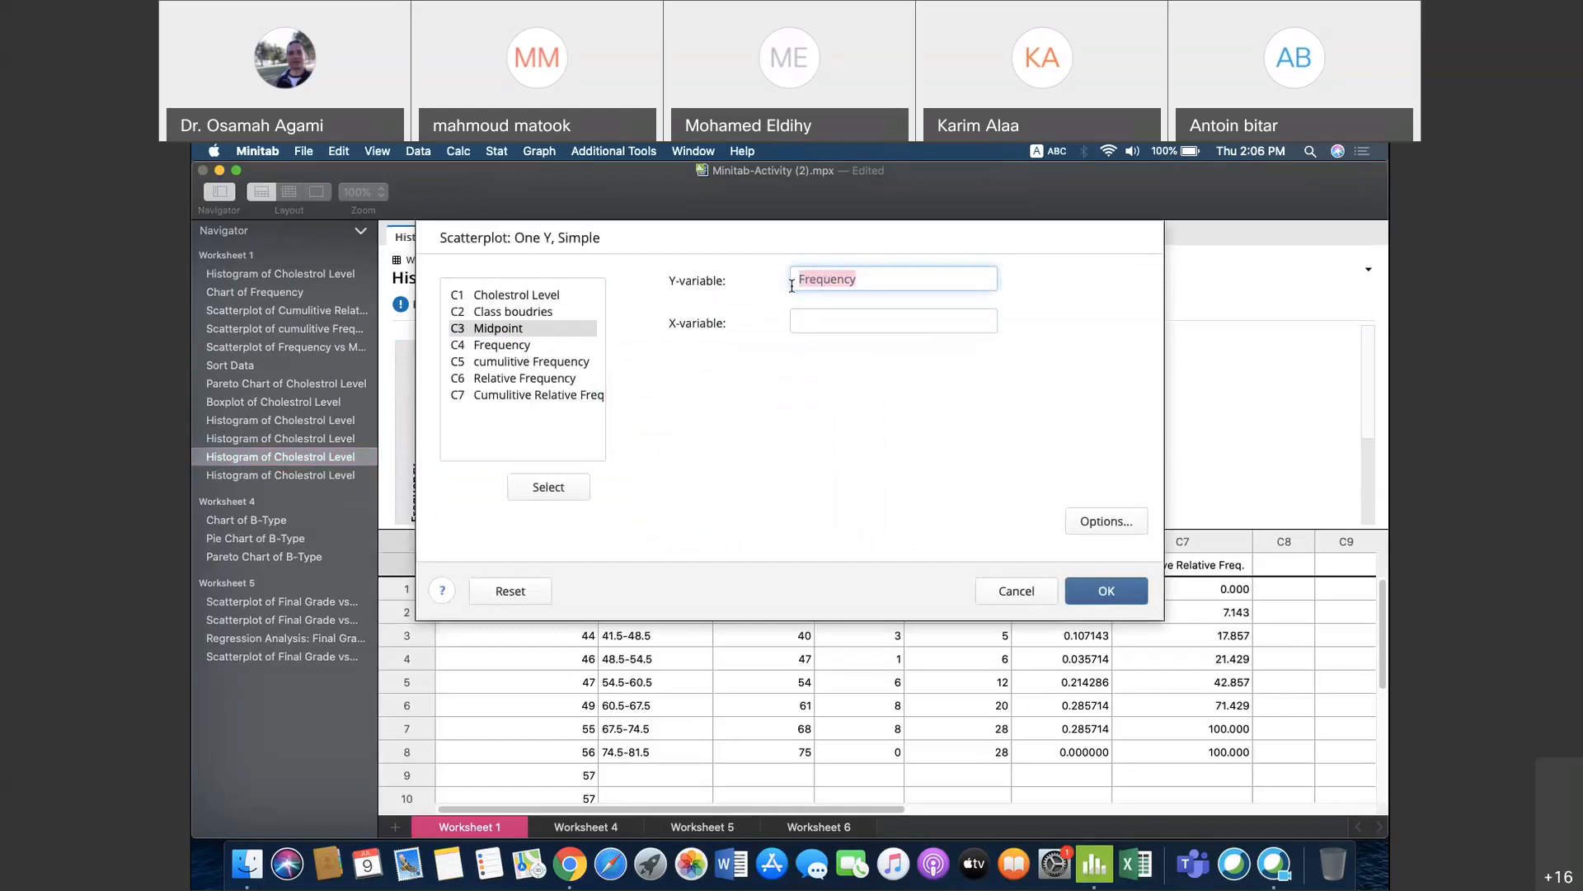
left_click(1016, 591)
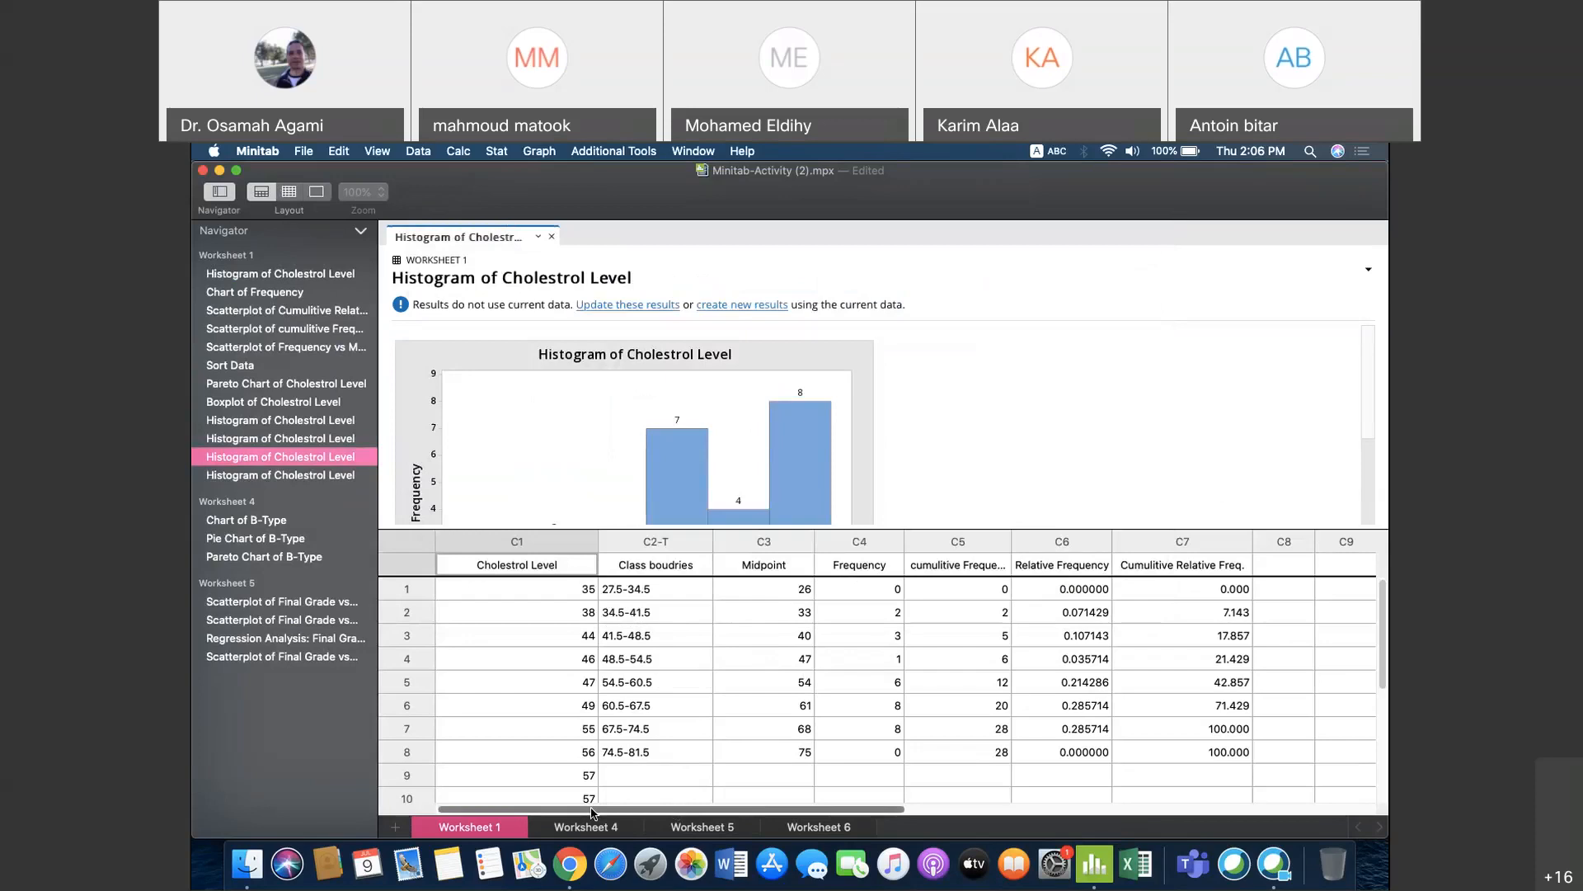
Step: Add a blank worksheet and enlarge the data area to show more of the Cholestrol Level column in Worksheet 1
left_click(394, 828)
left_click(453, 830)
left_click(545, 566)
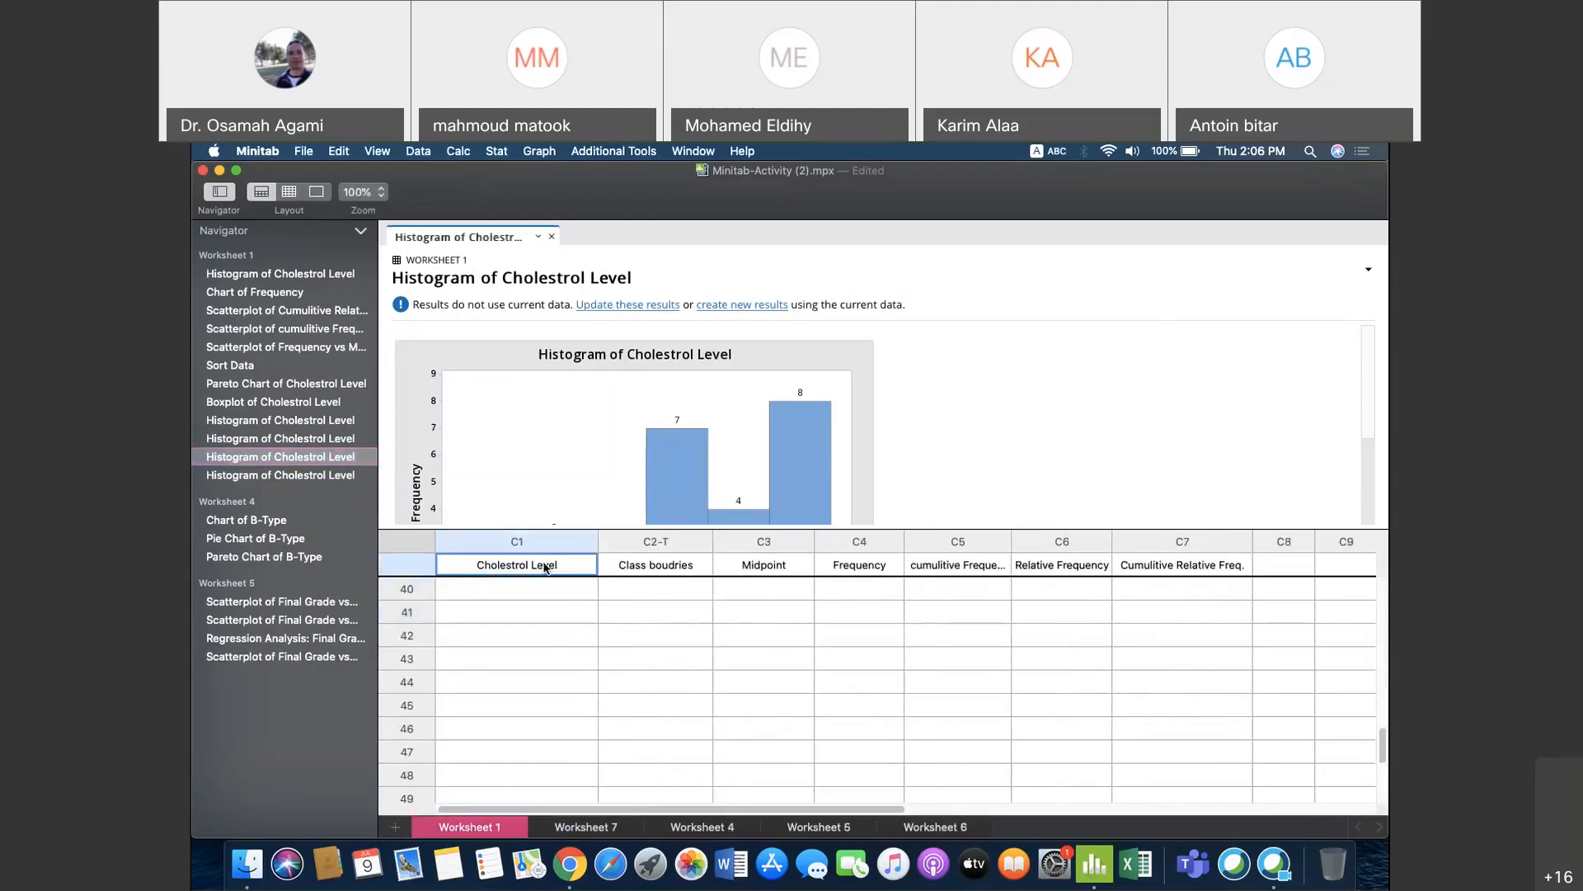
left_click(544, 595)
scroll(545, 604, "up", 6)
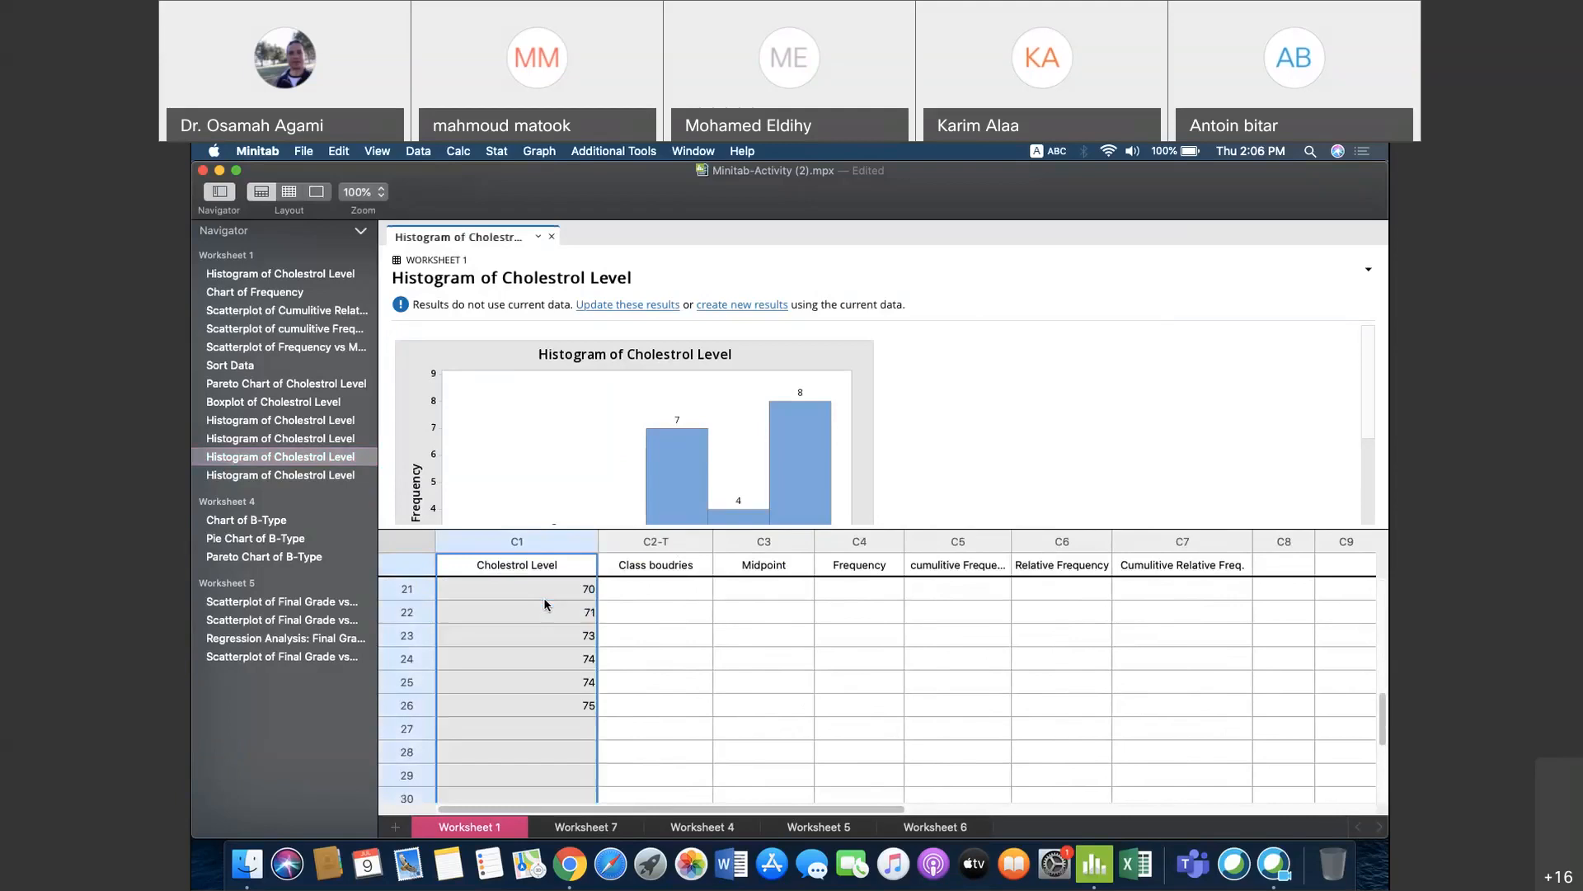
left_click(566, 680)
scroll(582, 660, "up", 5)
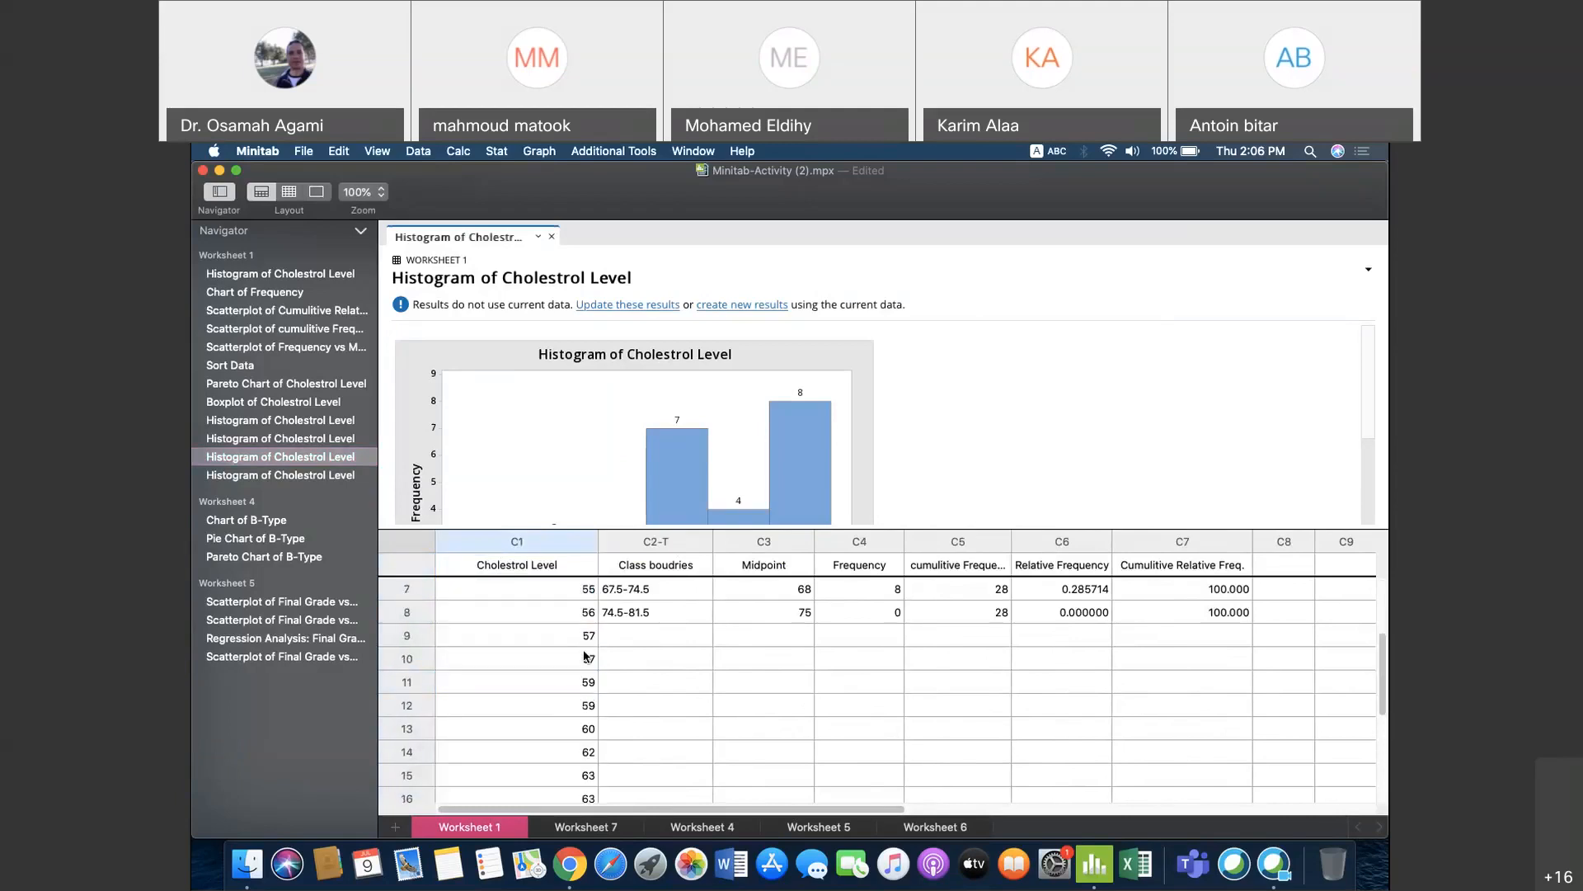
scroll(584, 656, "up", 1)
left_click_drag(635, 526, 636, 345)
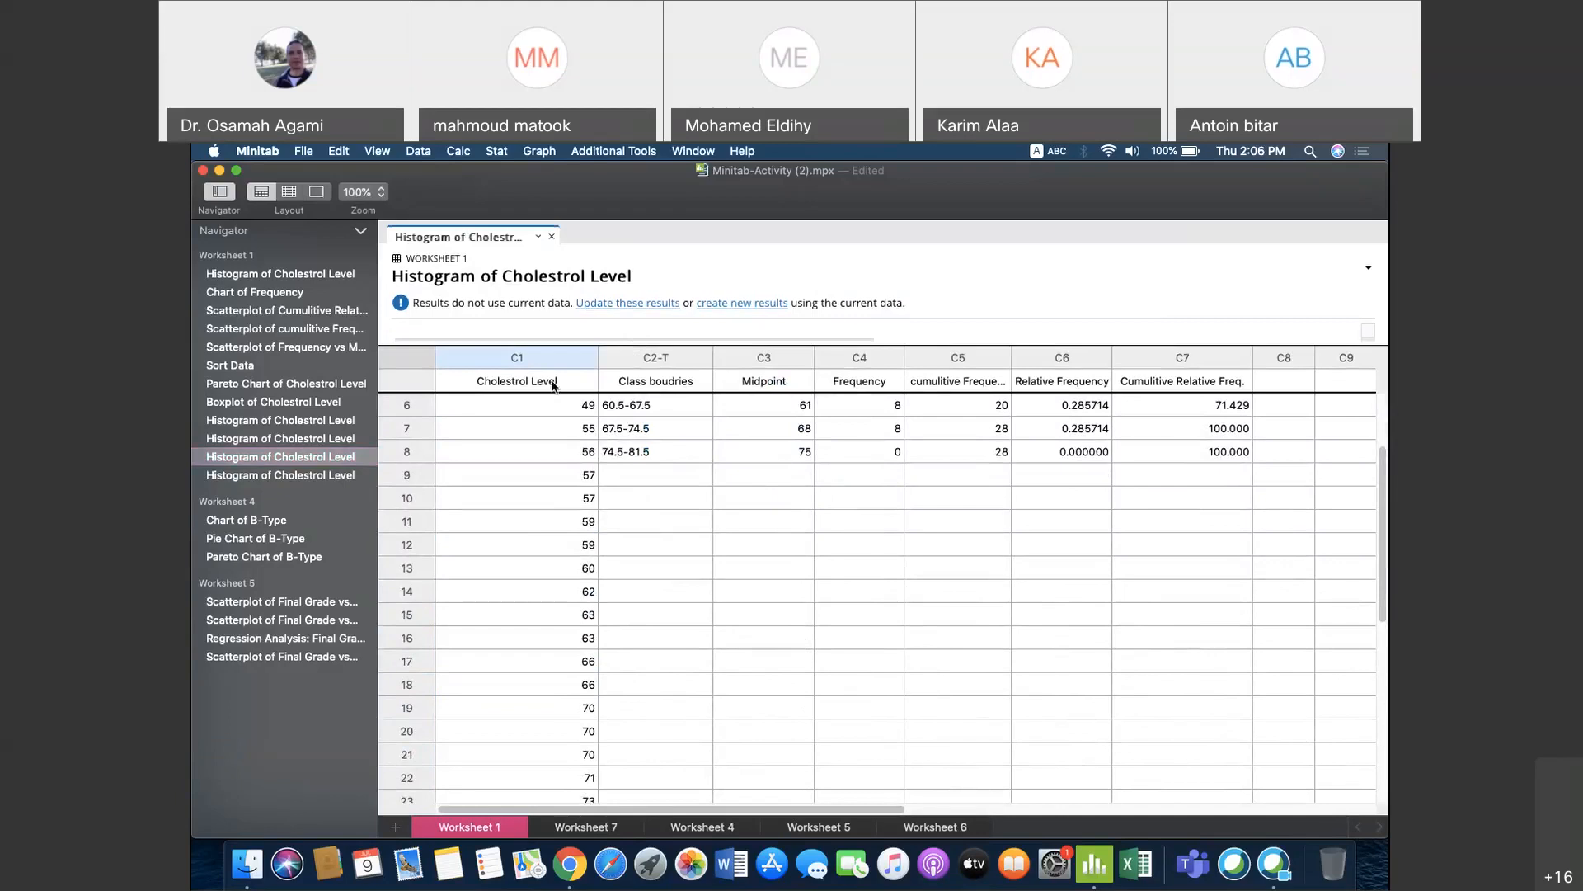
Step: Widen column C2 in Worksheet 6 and title it "Class Boudries"
left_click_drag(599, 358, 653, 365)
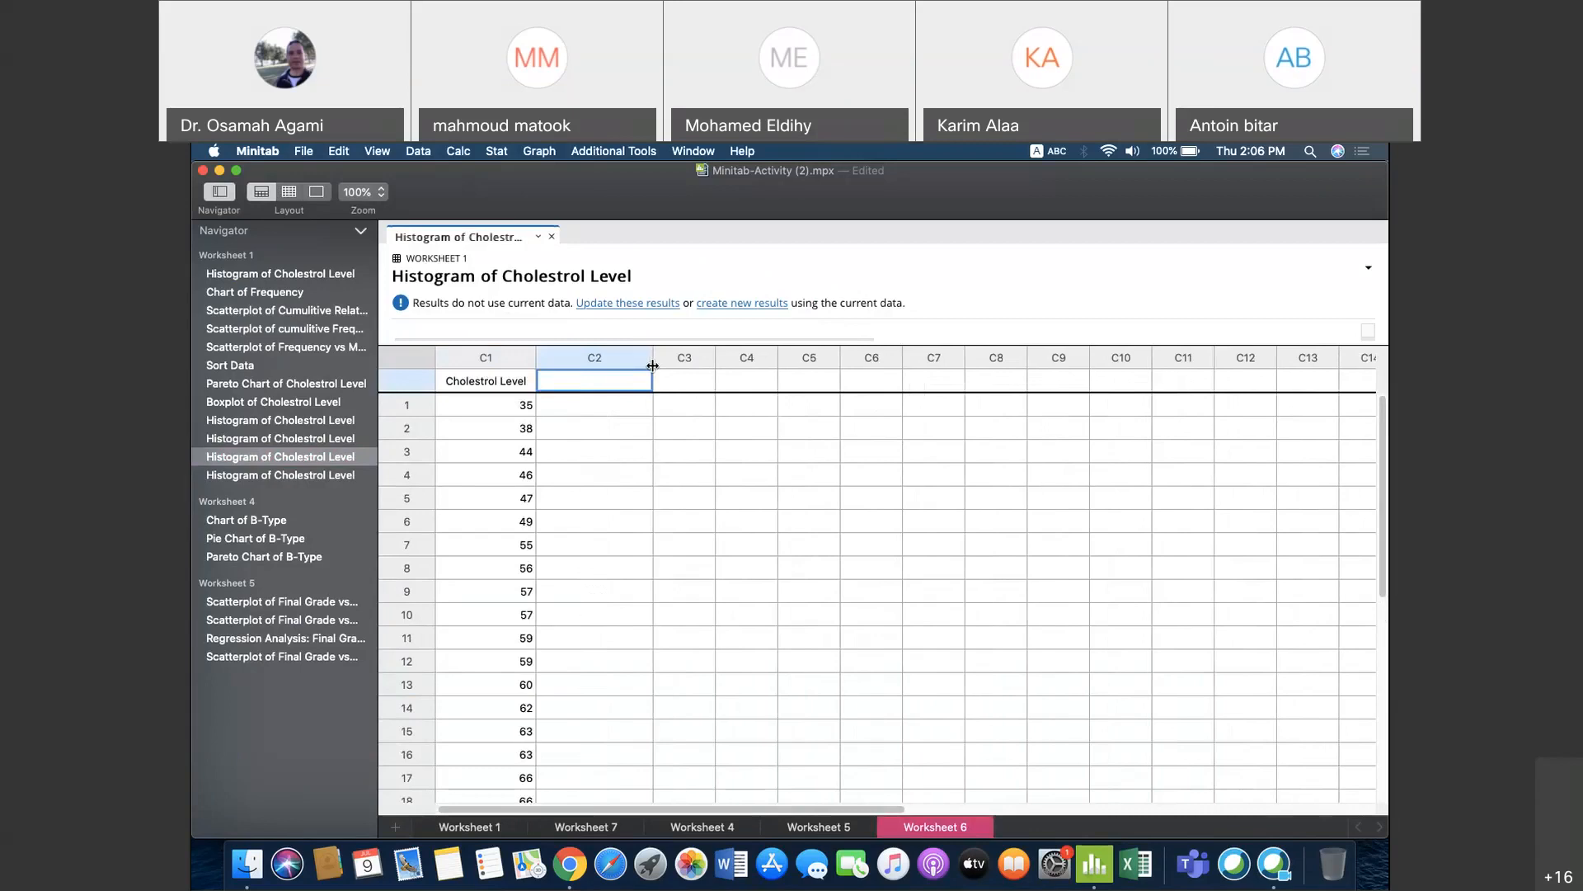
left_click(513, 380)
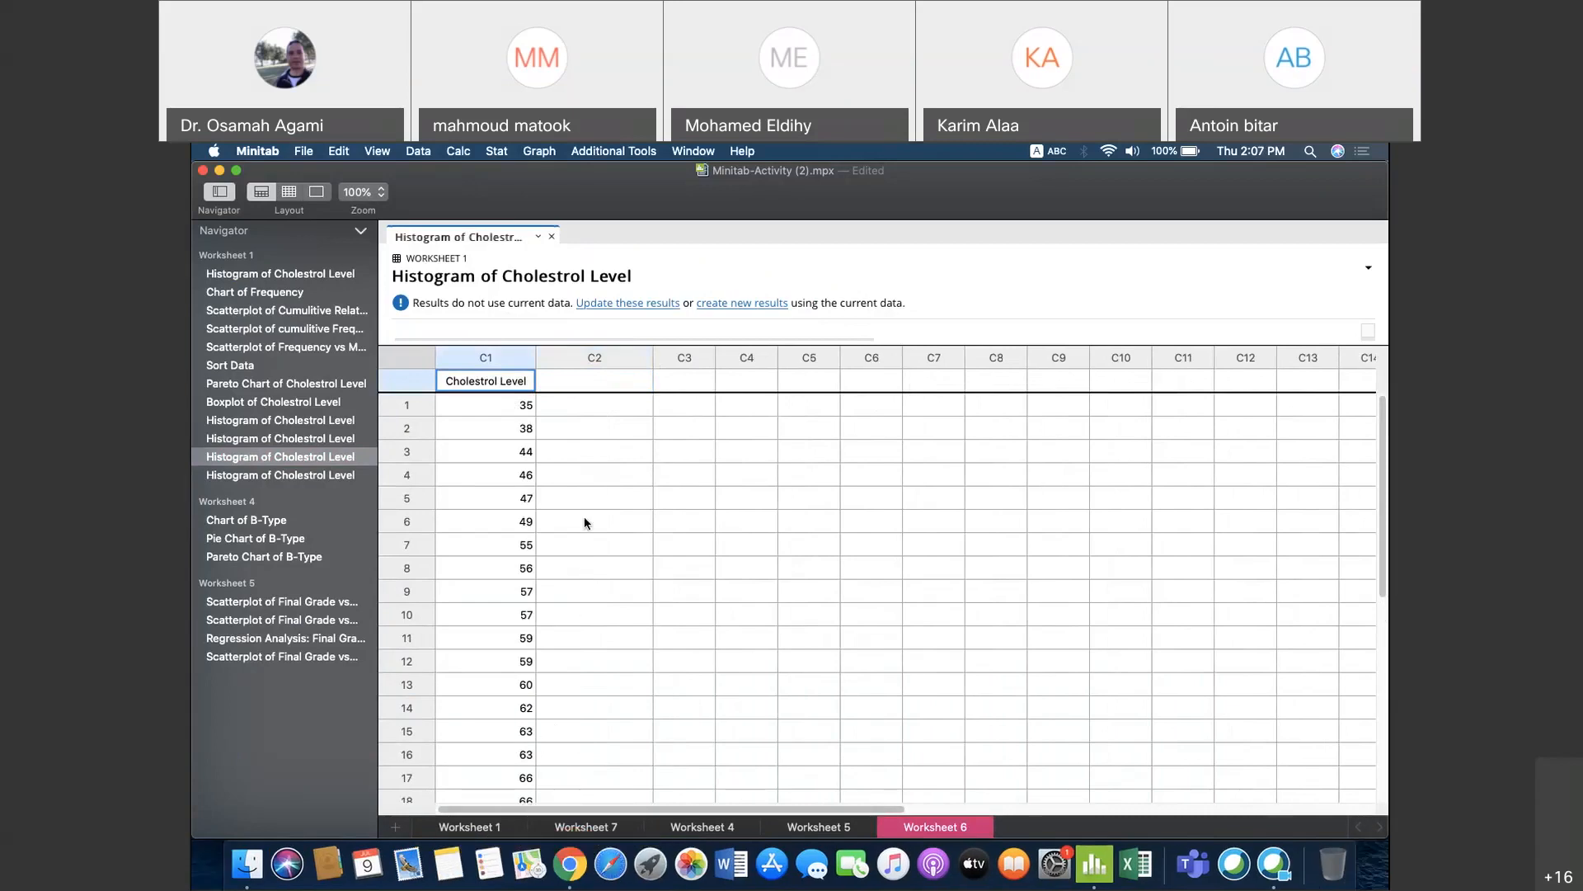
left_click(575, 387)
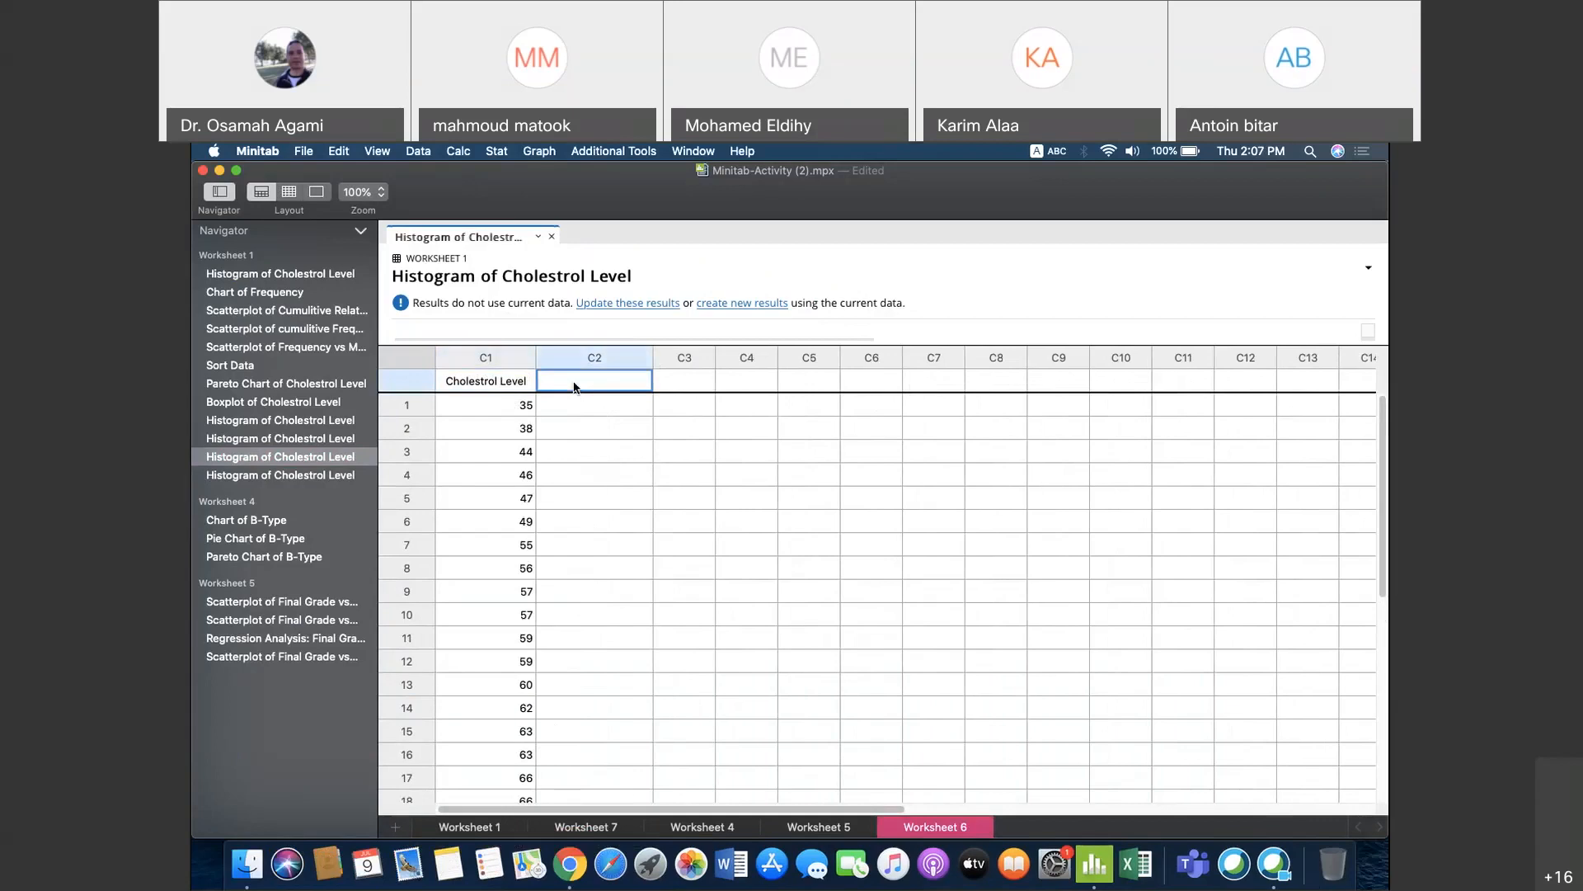
type("Class Boudries")
key("Return")
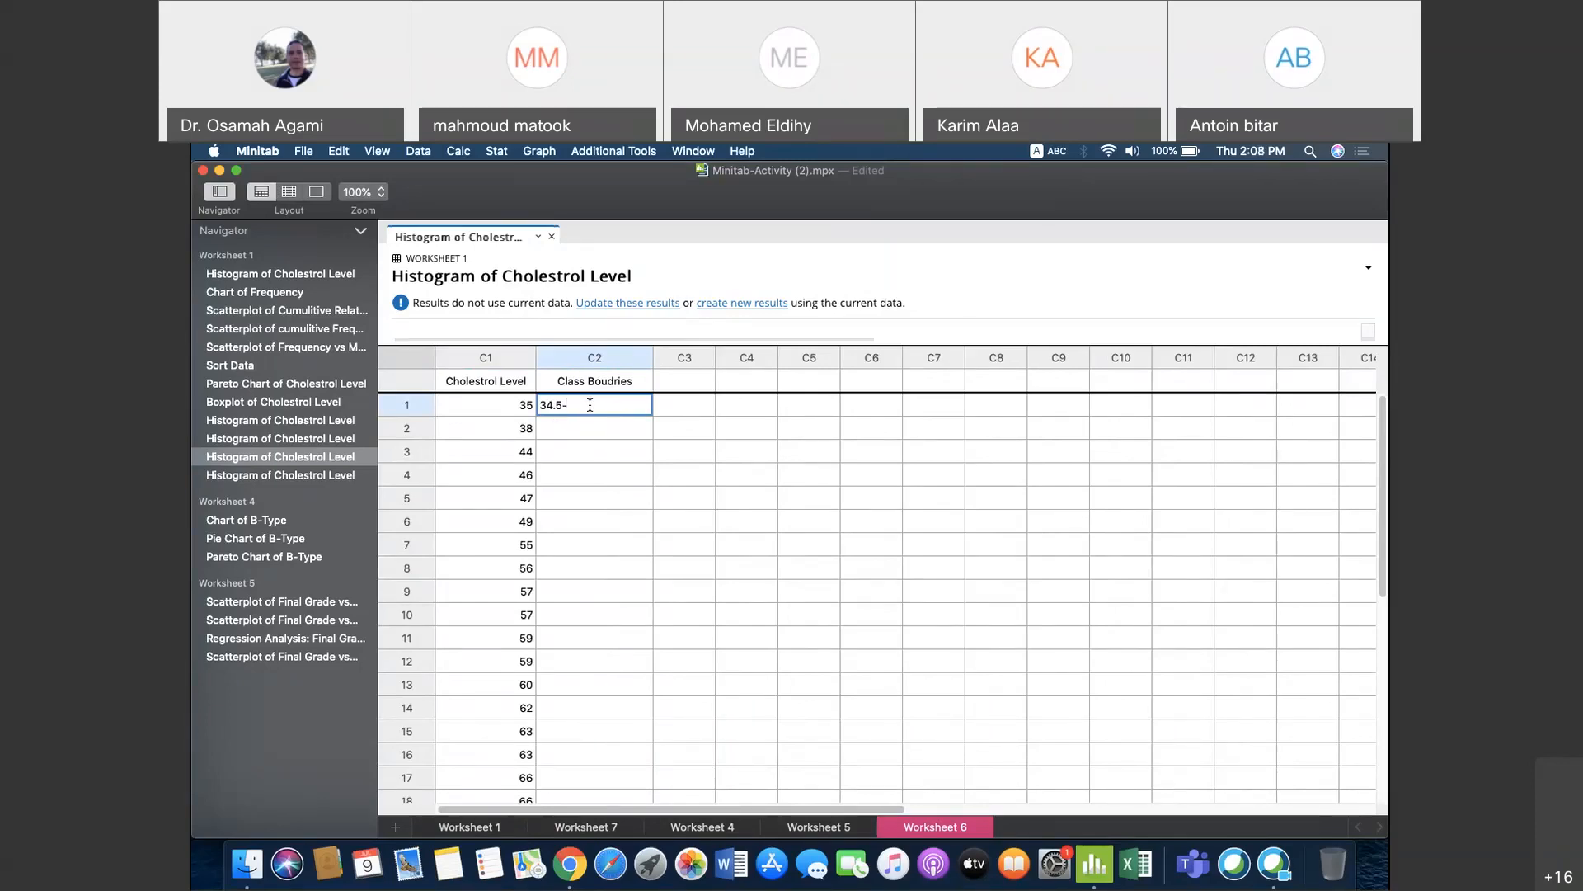
Step: Enter the first three class ranges in the Class Boudries column: 34.5-41.5, 41.5-48.8 and 48.5-54.5
type("40")
type(".5")
key("Return")
type("41.5")
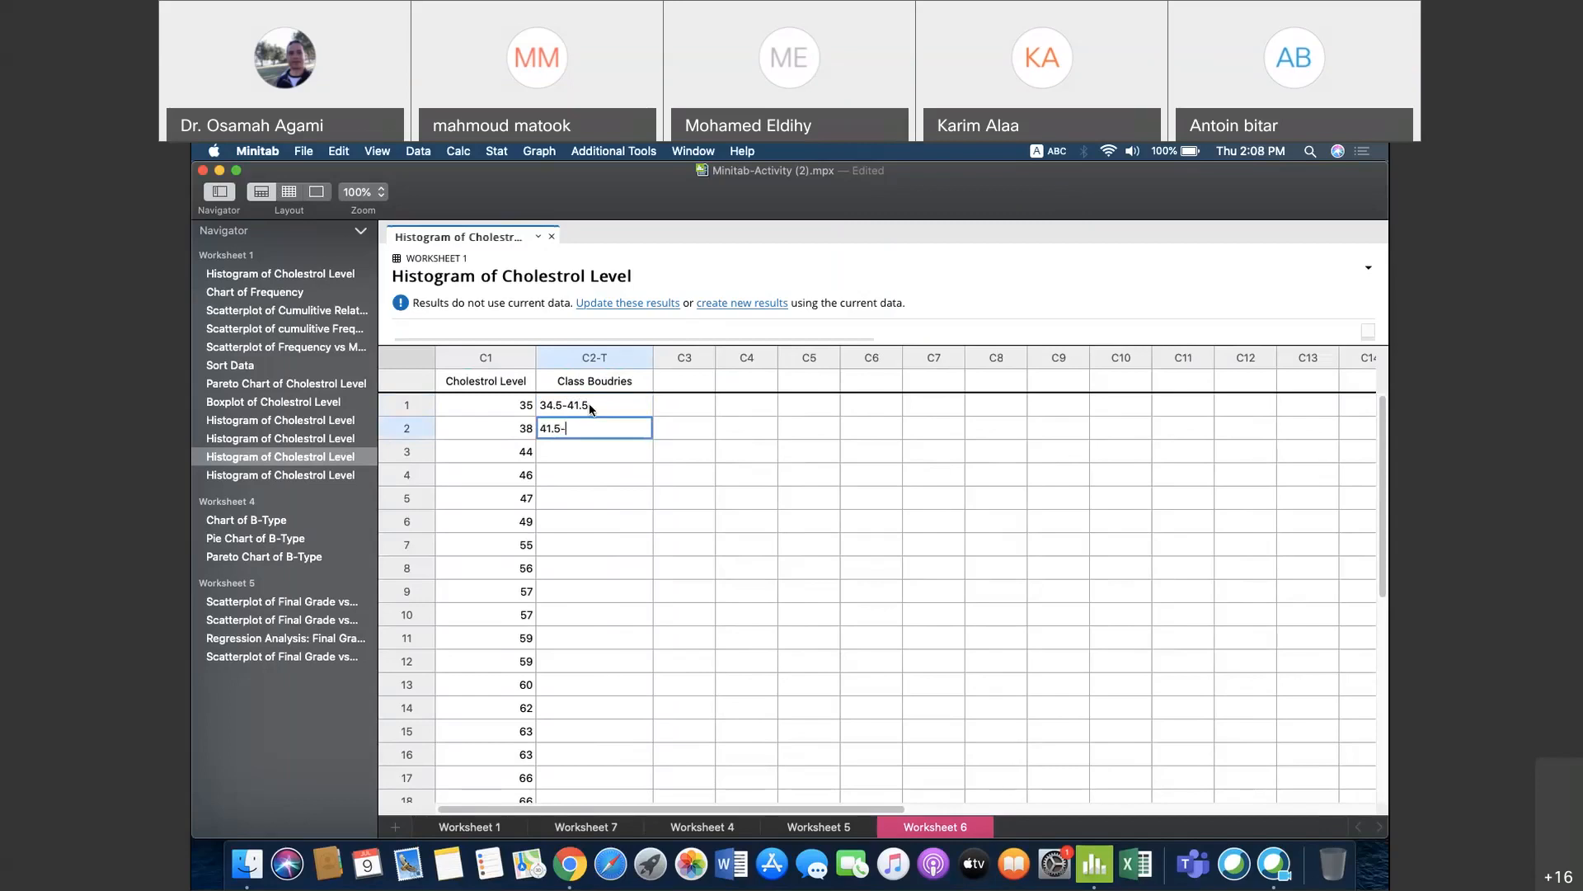
type("48.8")
key("Return")
type("4")
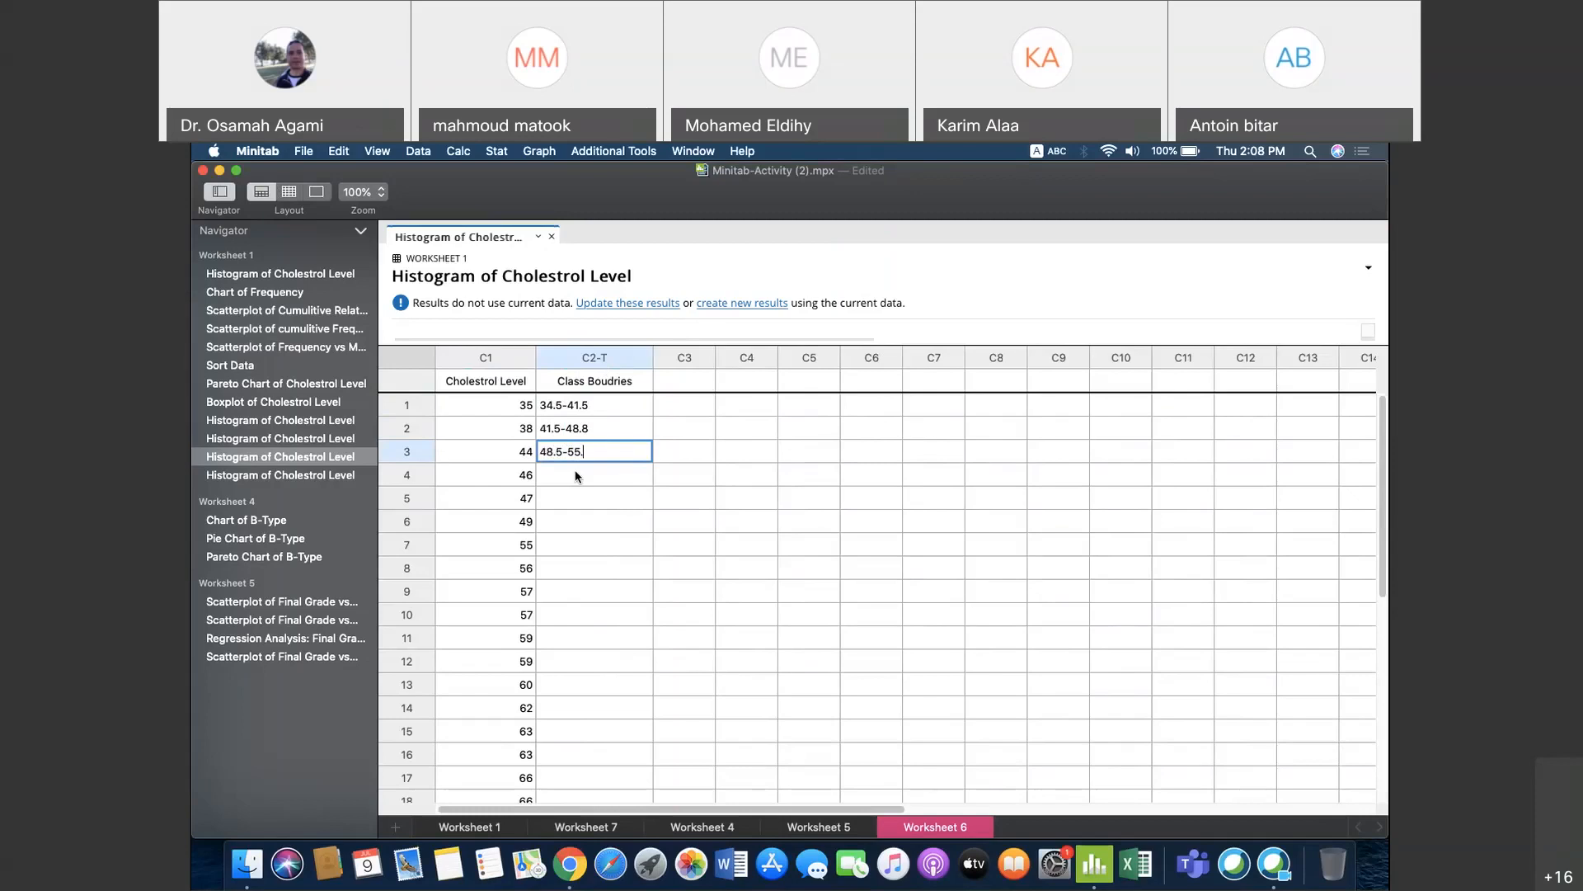
type(".5")
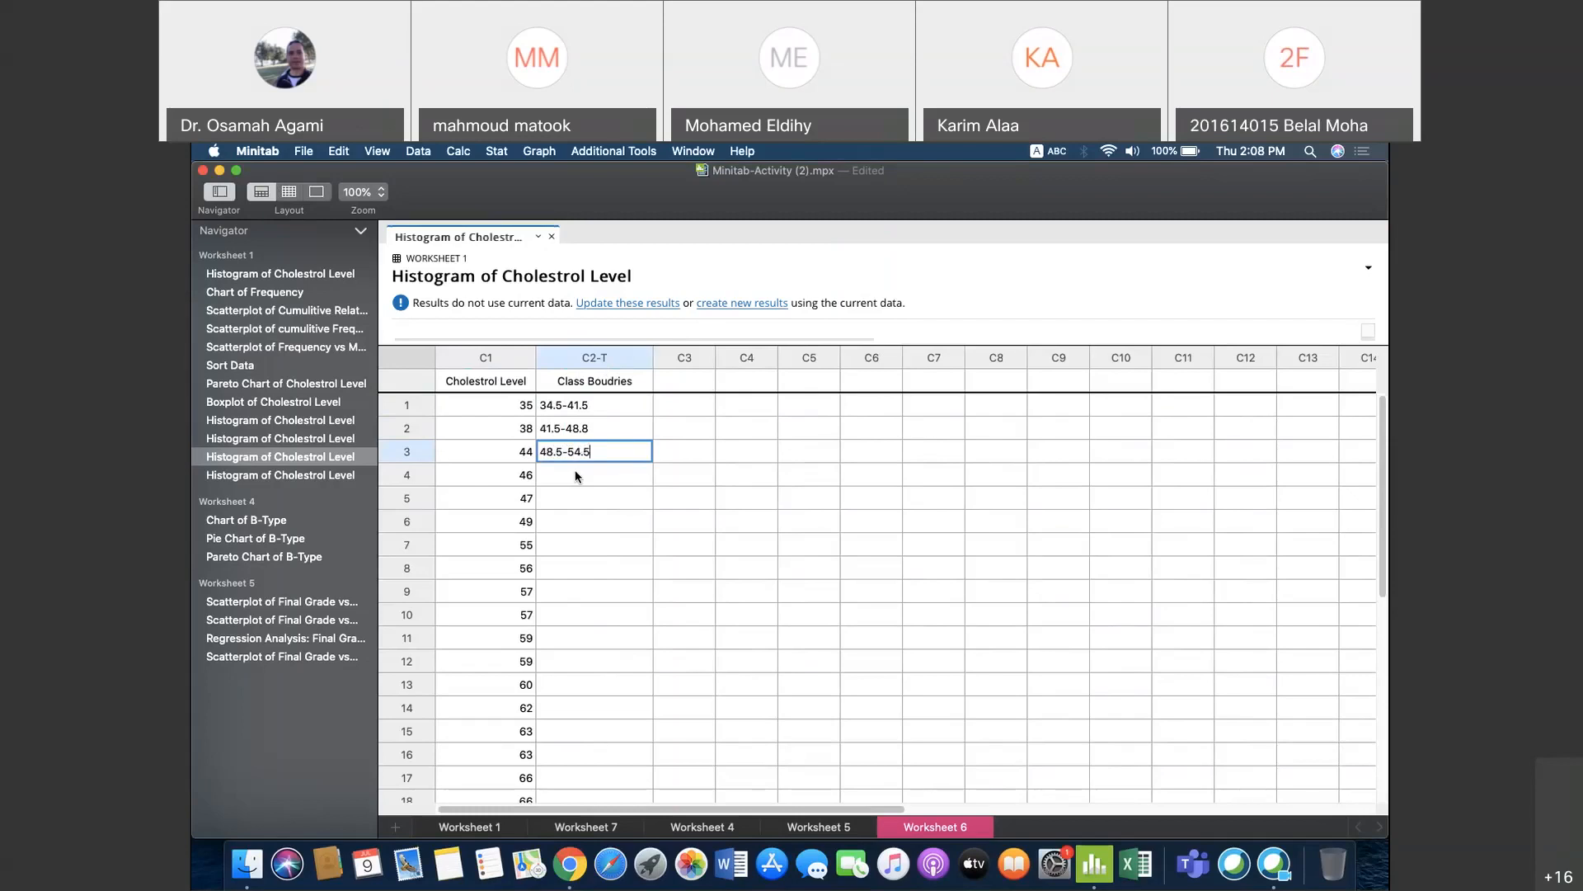
key("Return")
Step: Enter 54.5-61.5 and 61.5-68.5 in rows 4 and 5 of the Class Boudries column
type("54")
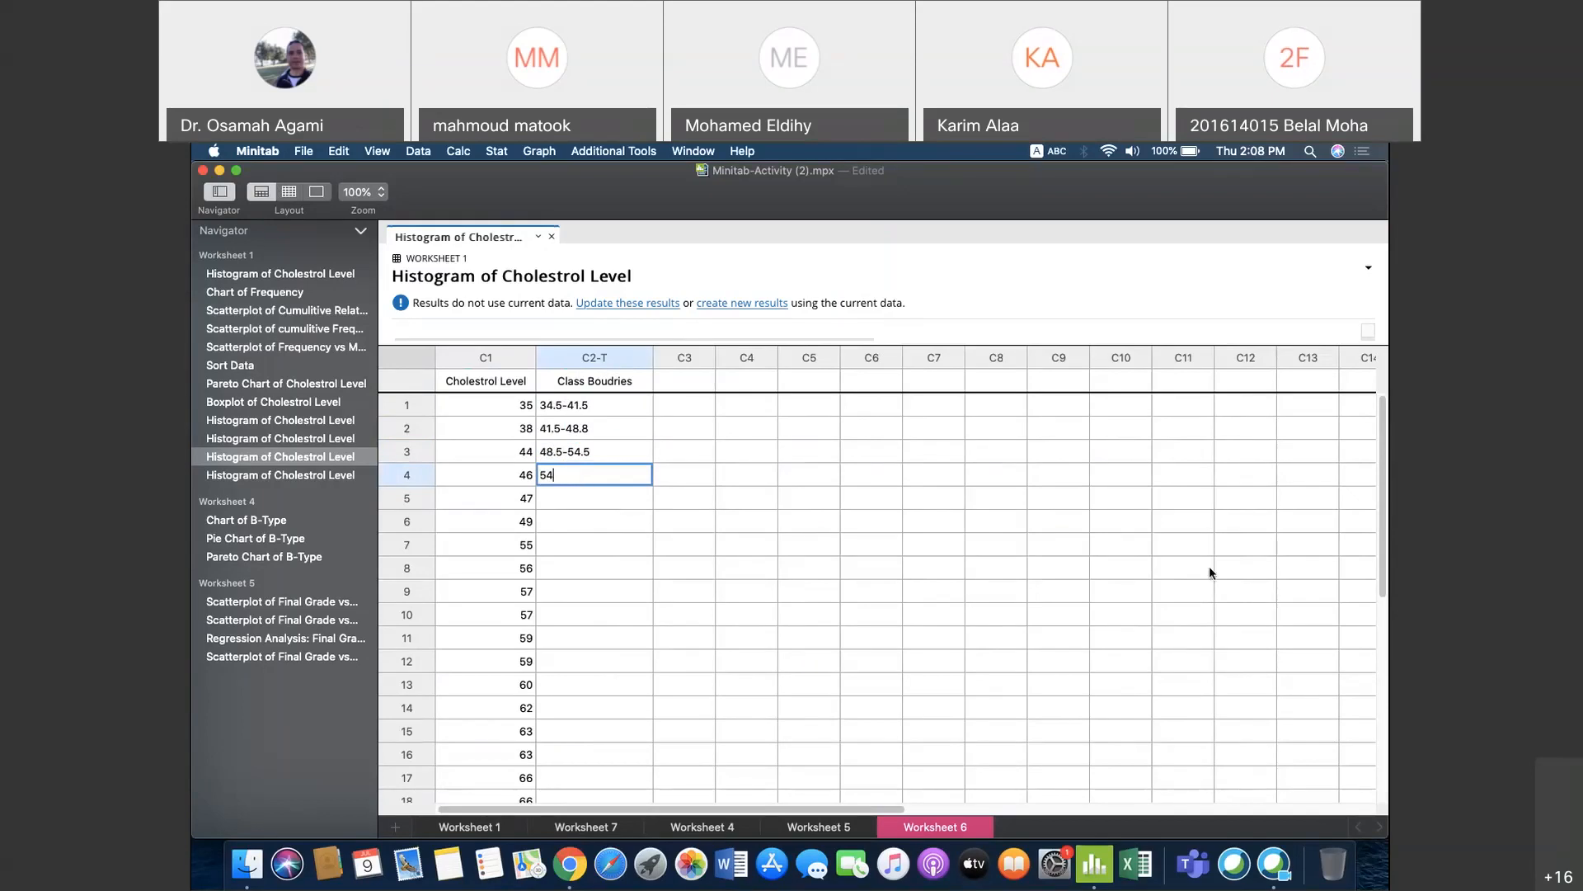
mouse_move(1384, 582)
left_mouse_down()
mouse_move(1385, 714)
mouse_move(1386, 582)
left_mouse_up()
type("5-")
type("61.5")
key("Return")
type("61")
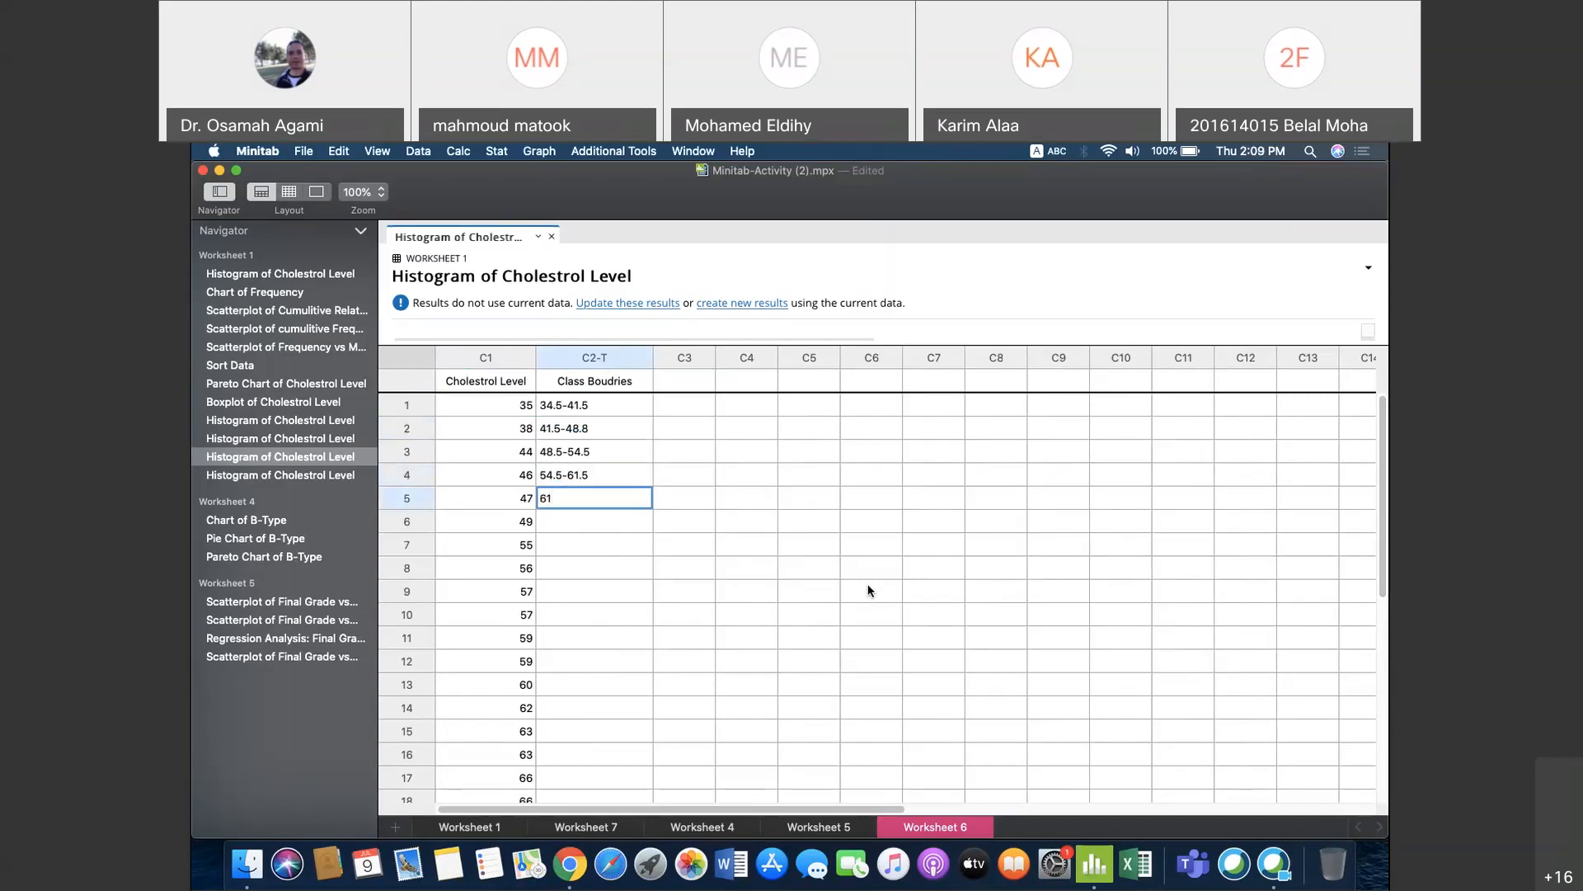
type(".5-68.5")
key("Return")
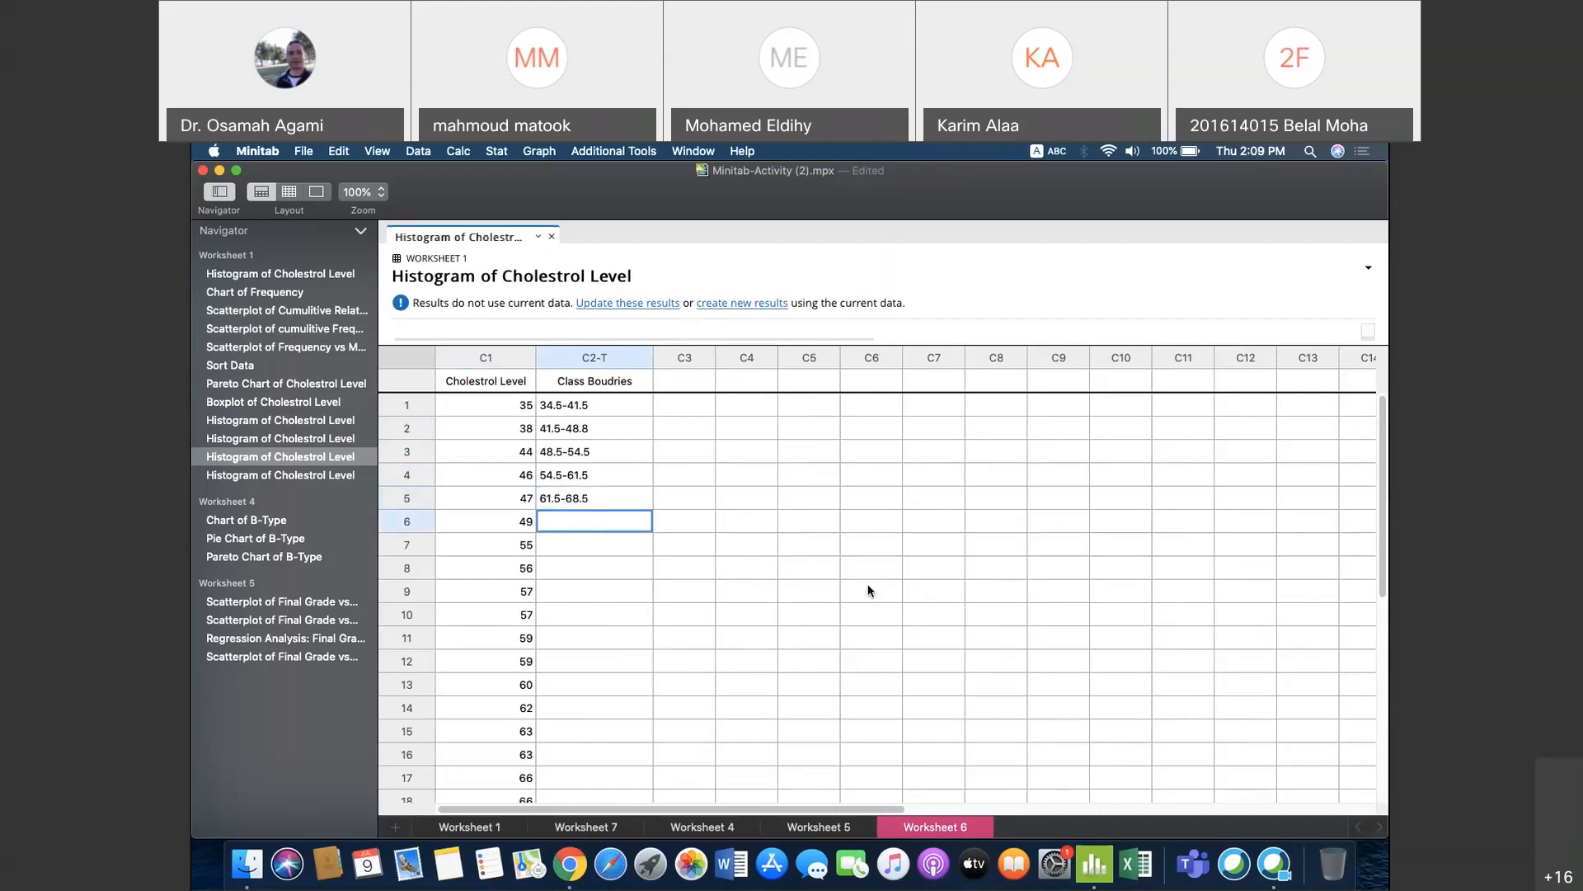
Step: Enter the last class range, 68.5-75.5, in row 6 of the Class Boudries column
type("75.5")
key("BackSpace")
key("BackSpace")
key("BackSpace")
key("BackSpace")
type("68.5-75.5")
key("Return")
Step: Widen column C3 and title it "Frequency"
left_click_drag(716, 357, 785, 359)
left_click(719, 380)
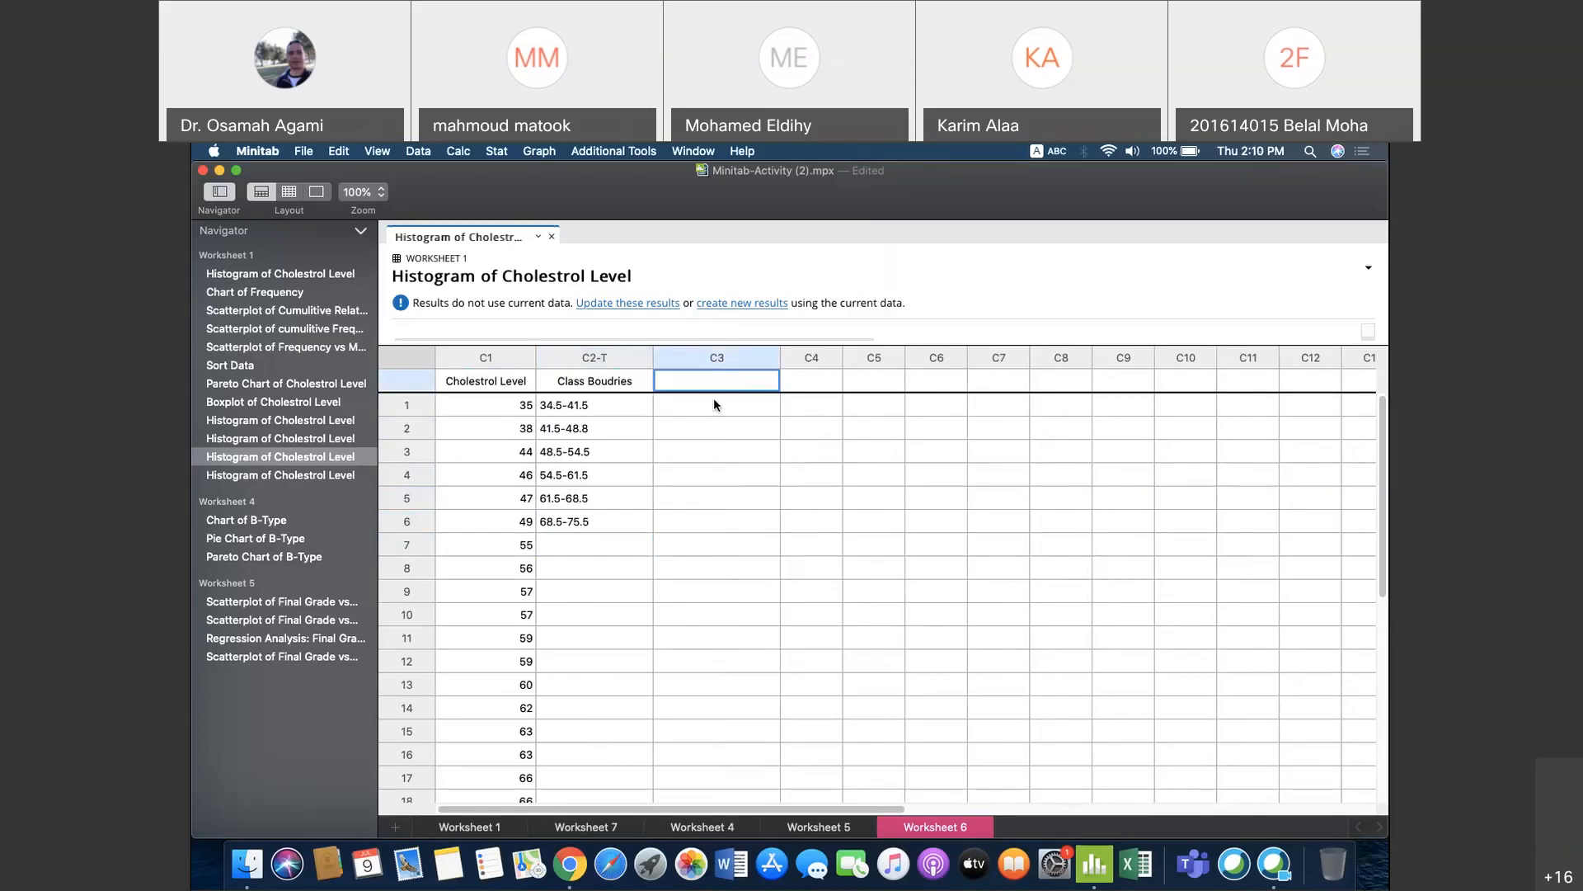
type("Frequency")
key("Return")
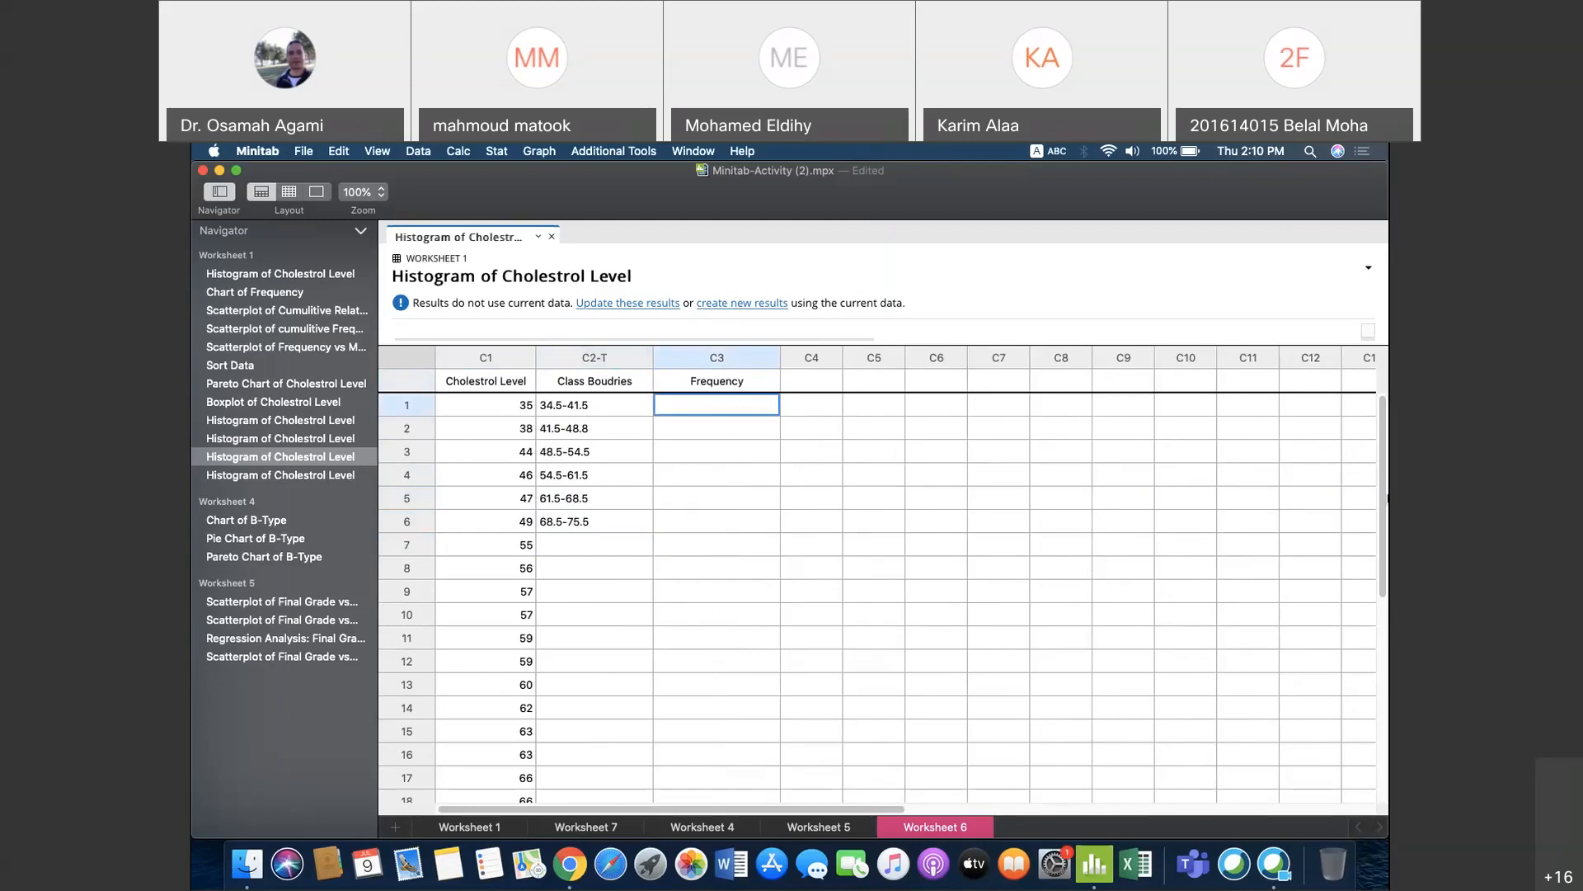
Step: Copy the Frequency values in rows 1 to 8 of Worksheet 1 into the Frequency column of Worksheet 6
scroll(590, 475, "down", 2)
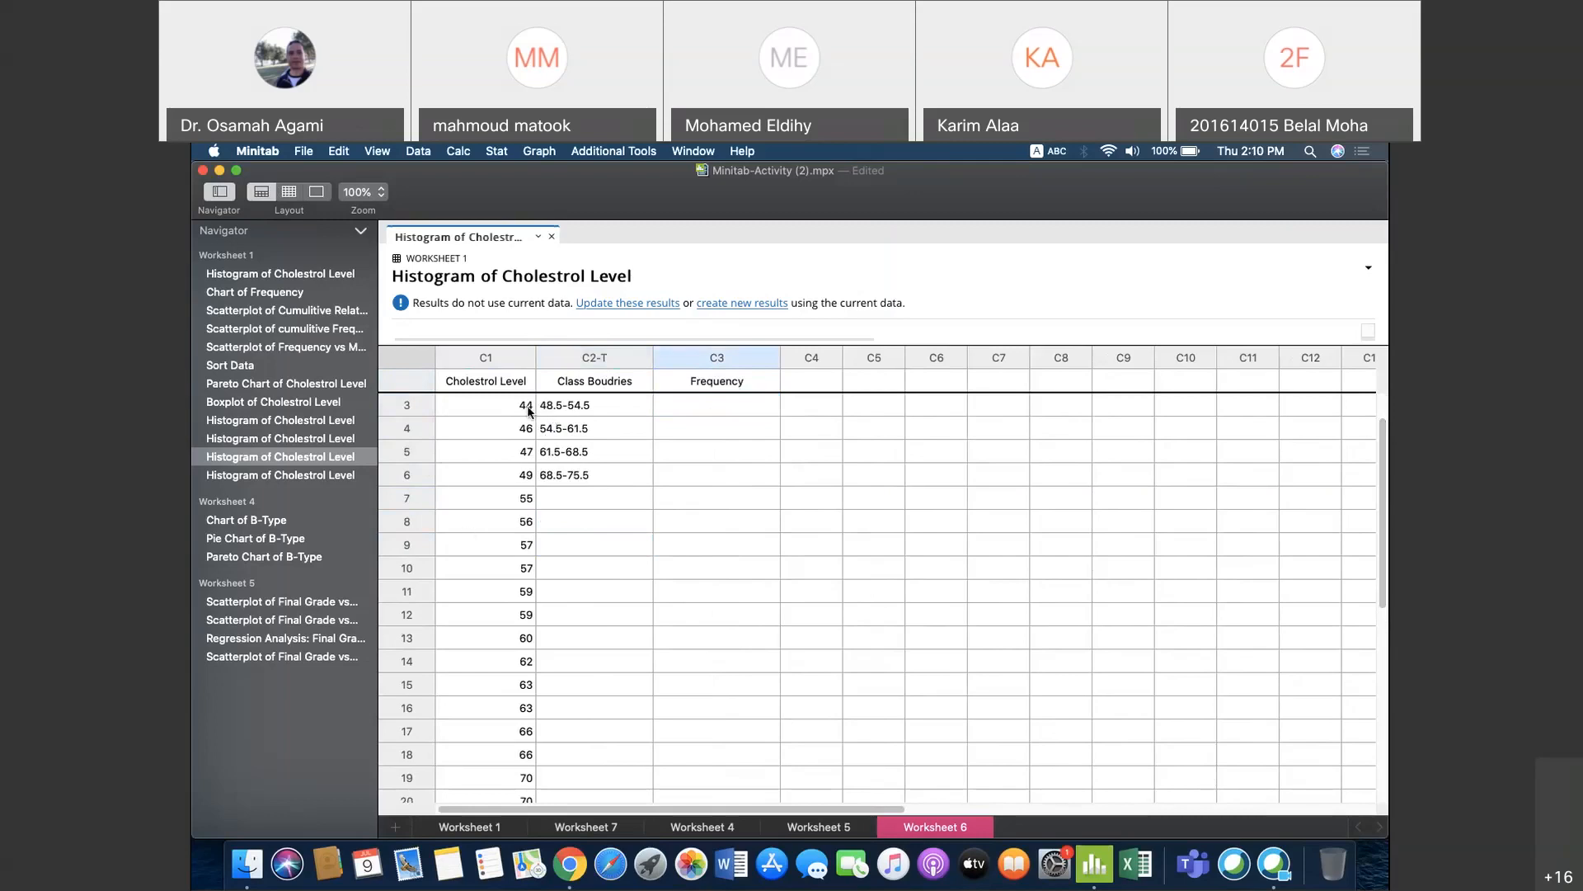
scroll(910, 518, "up", 2)
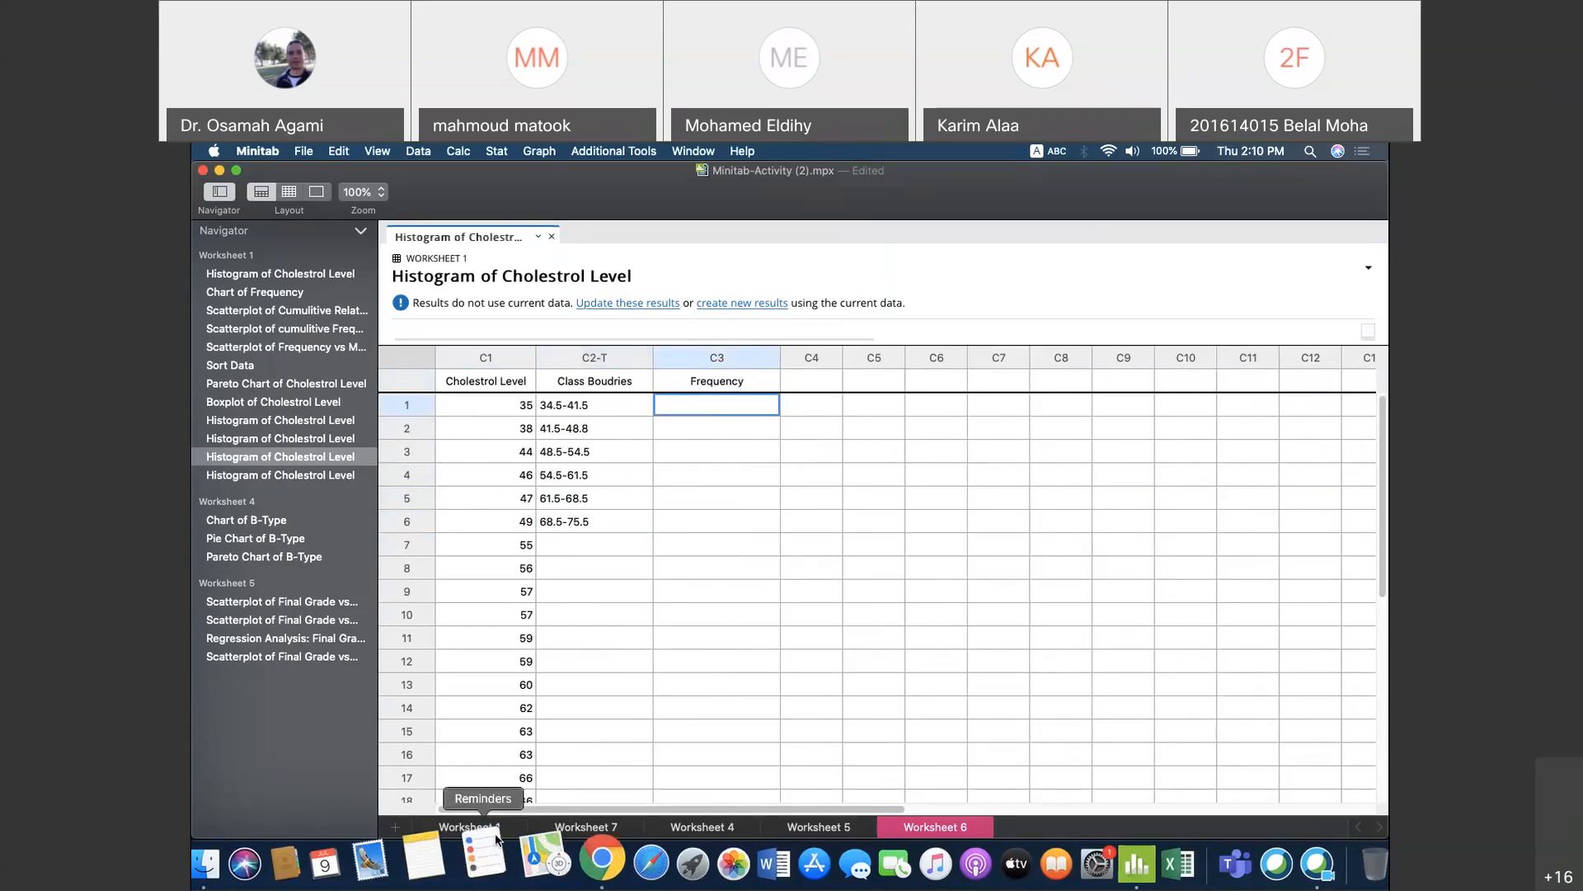
left_click(476, 827)
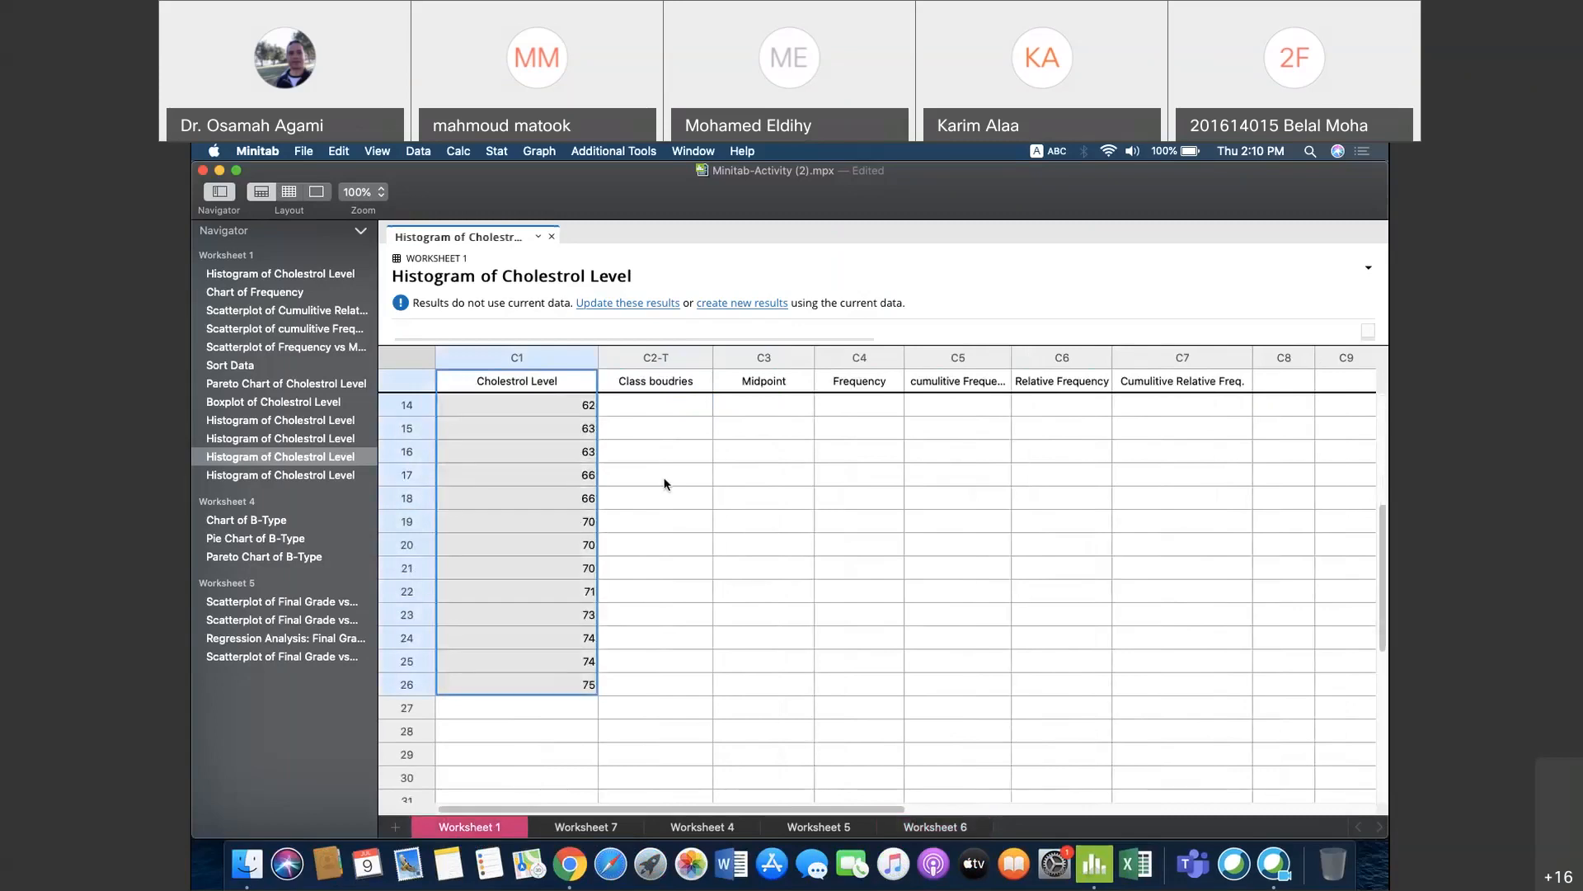
left_click_drag(1383, 609, 1384, 499)
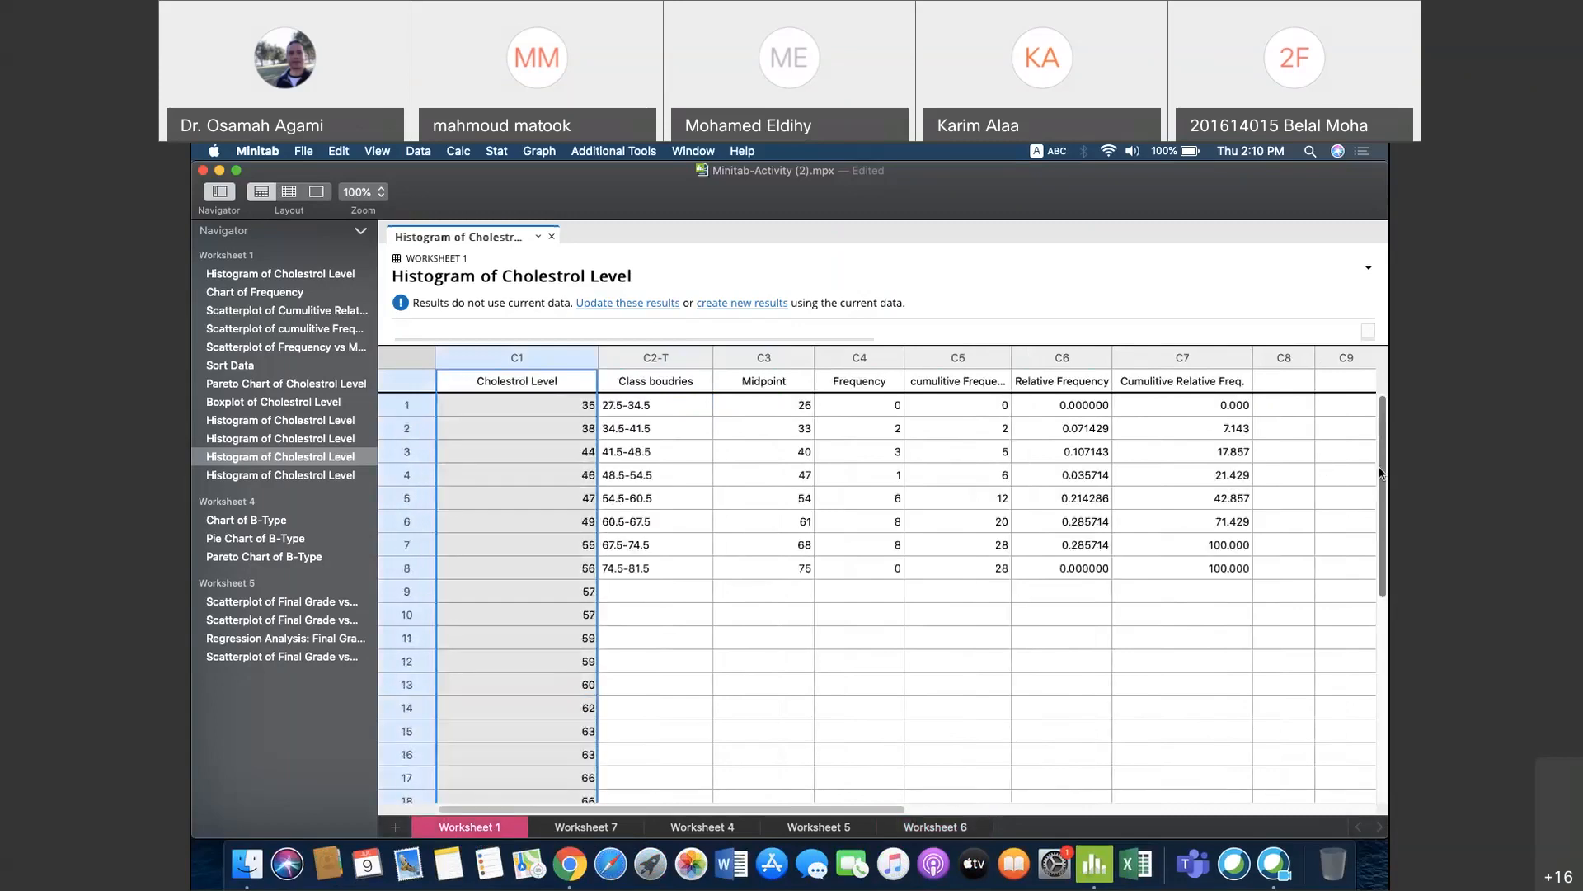
left_click_drag(868, 404, 883, 571)
key("super+c")
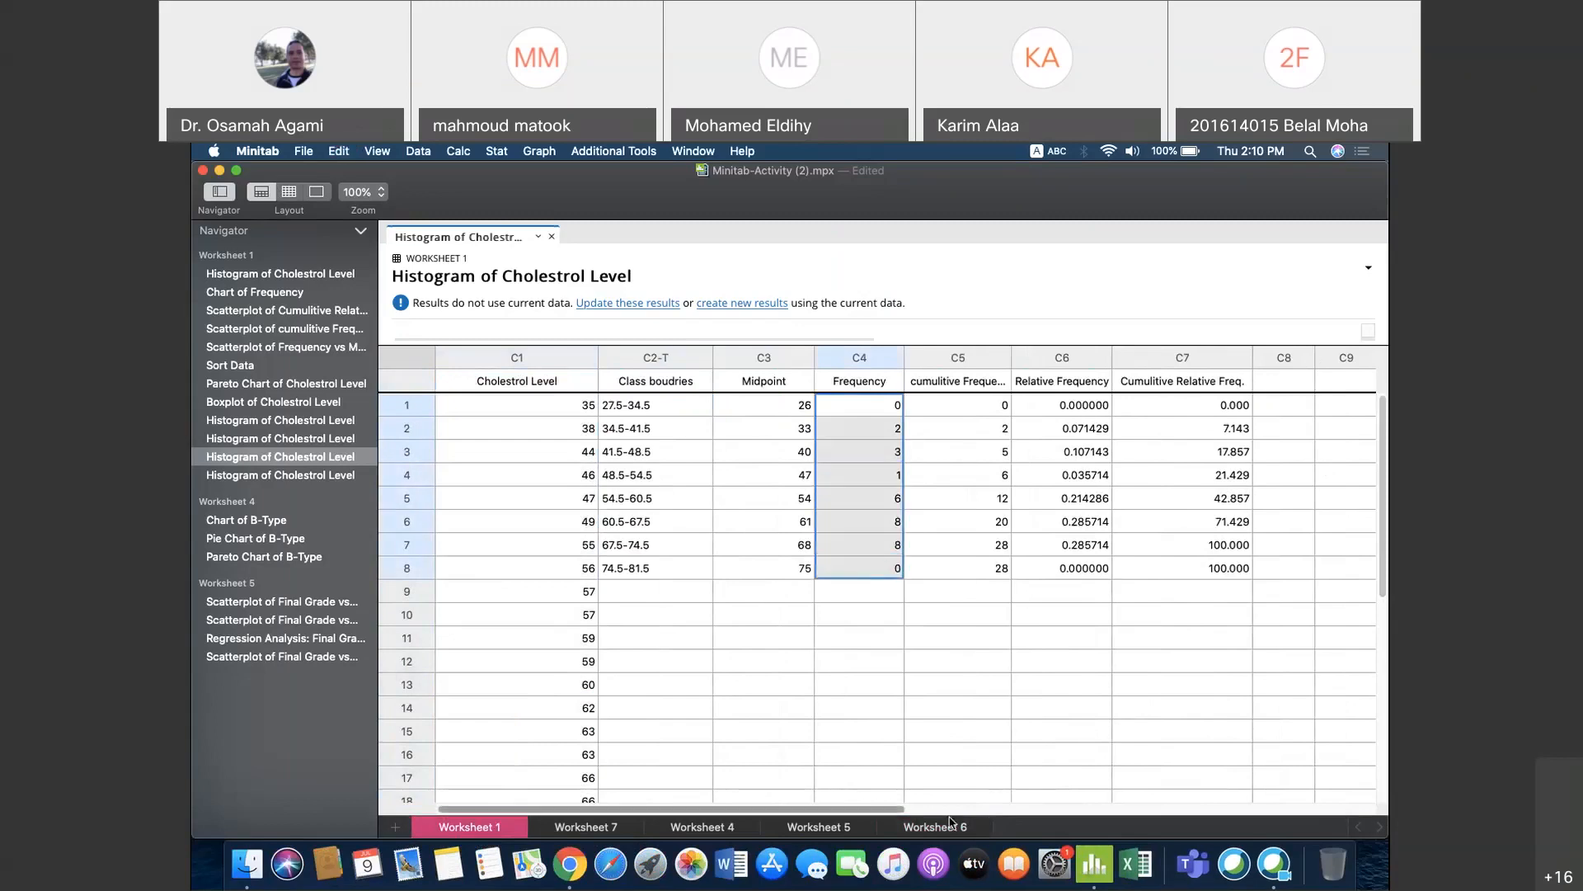
left_click(934, 826)
key("super+v")
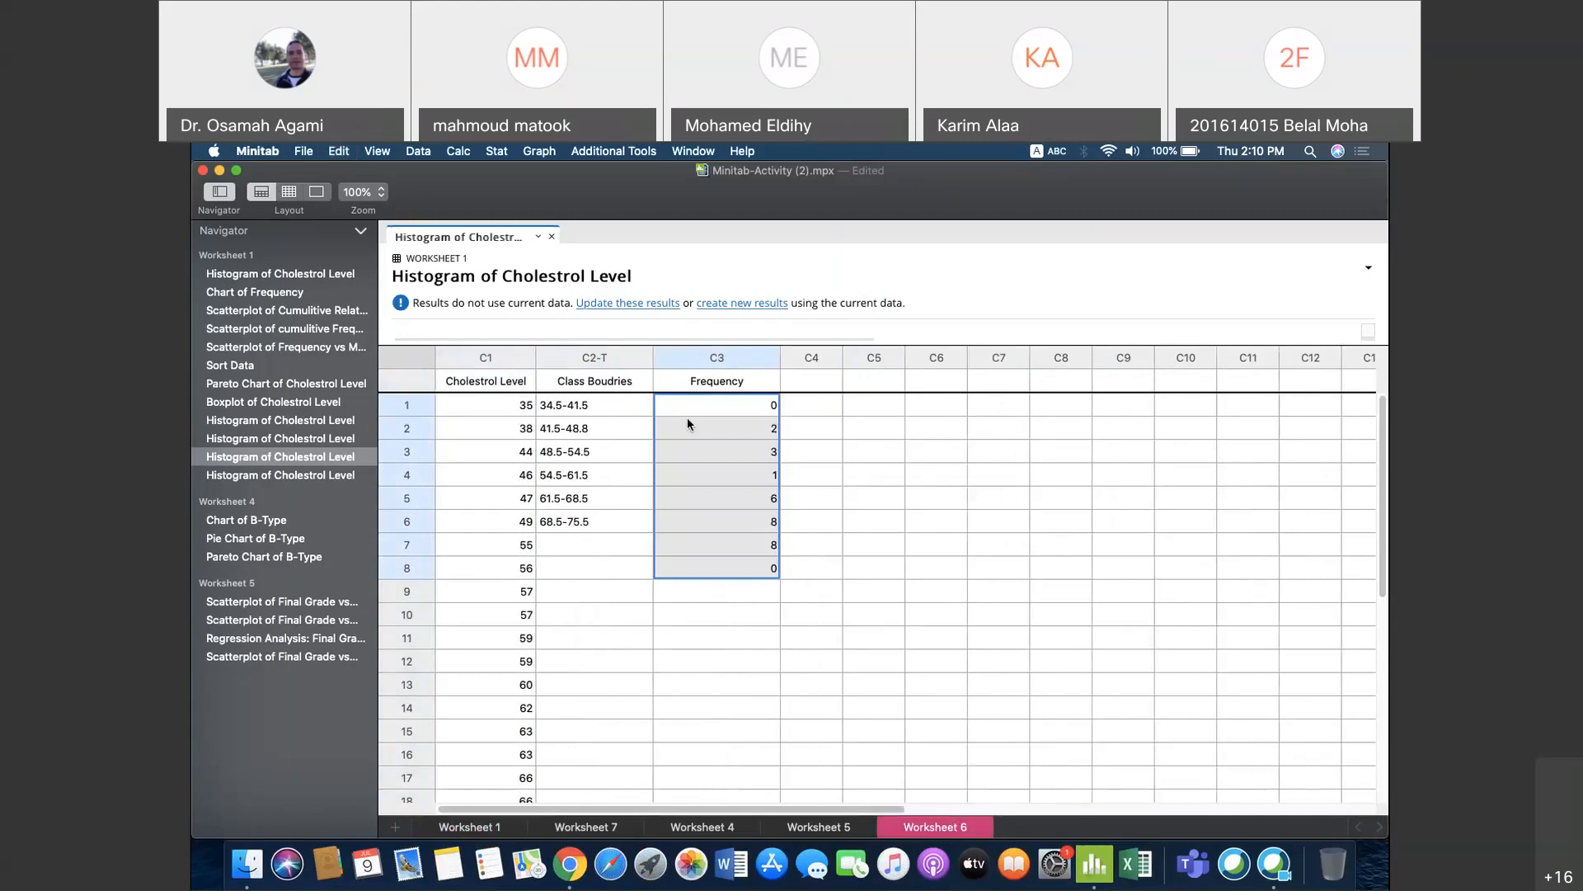
Step: Clear all the pasted values from the Frequency column of Worksheet 6 by cutting rows 1 to 9
left_click_drag(742, 568, 742, 525)
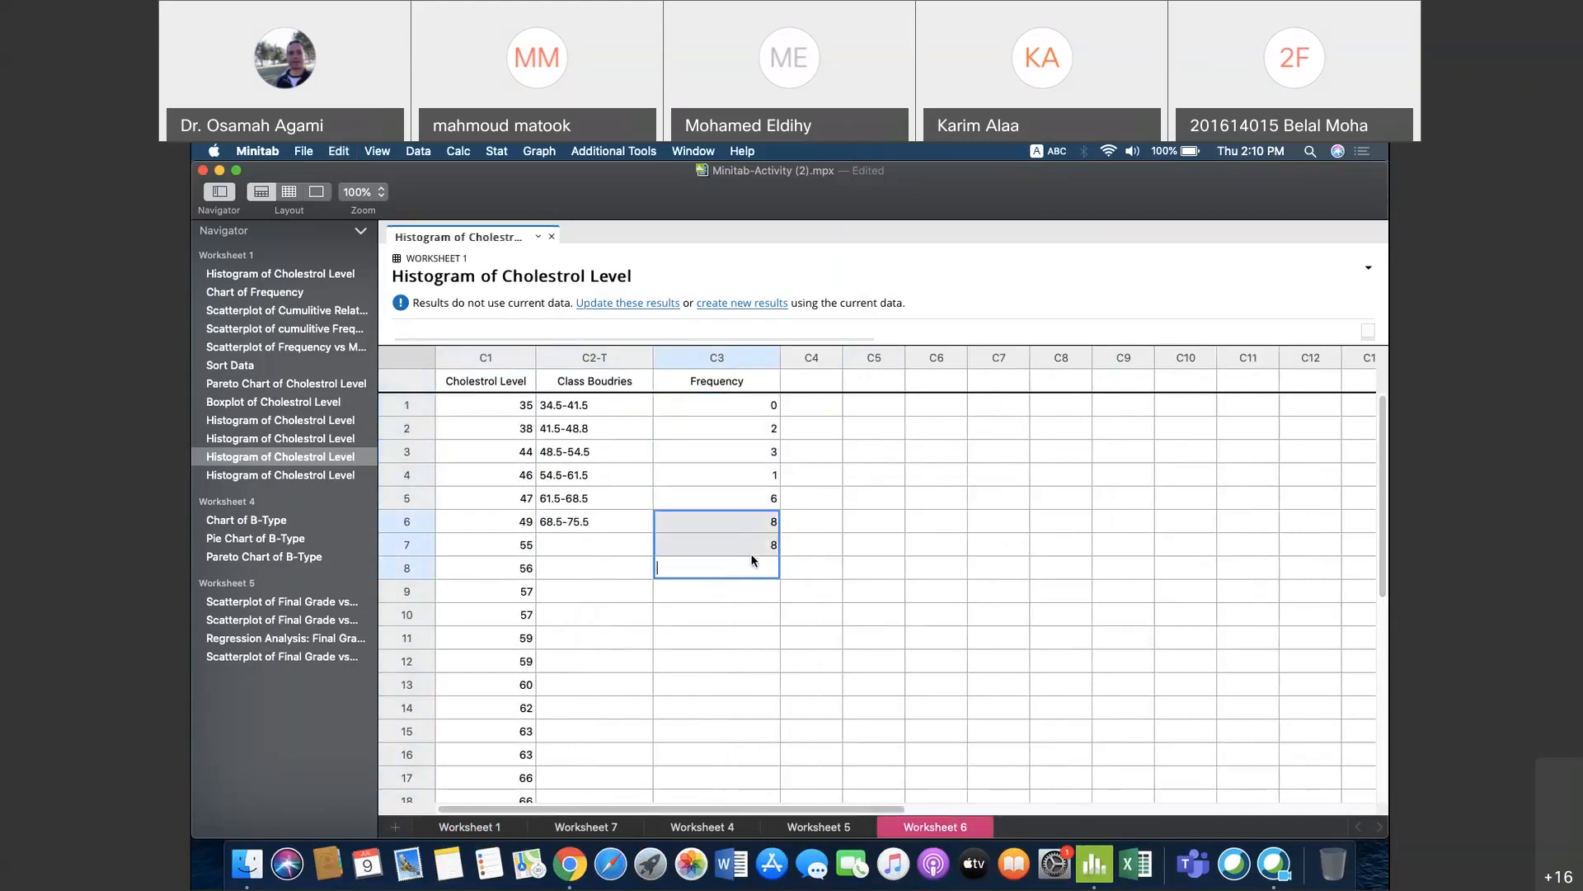
left_click(759, 546)
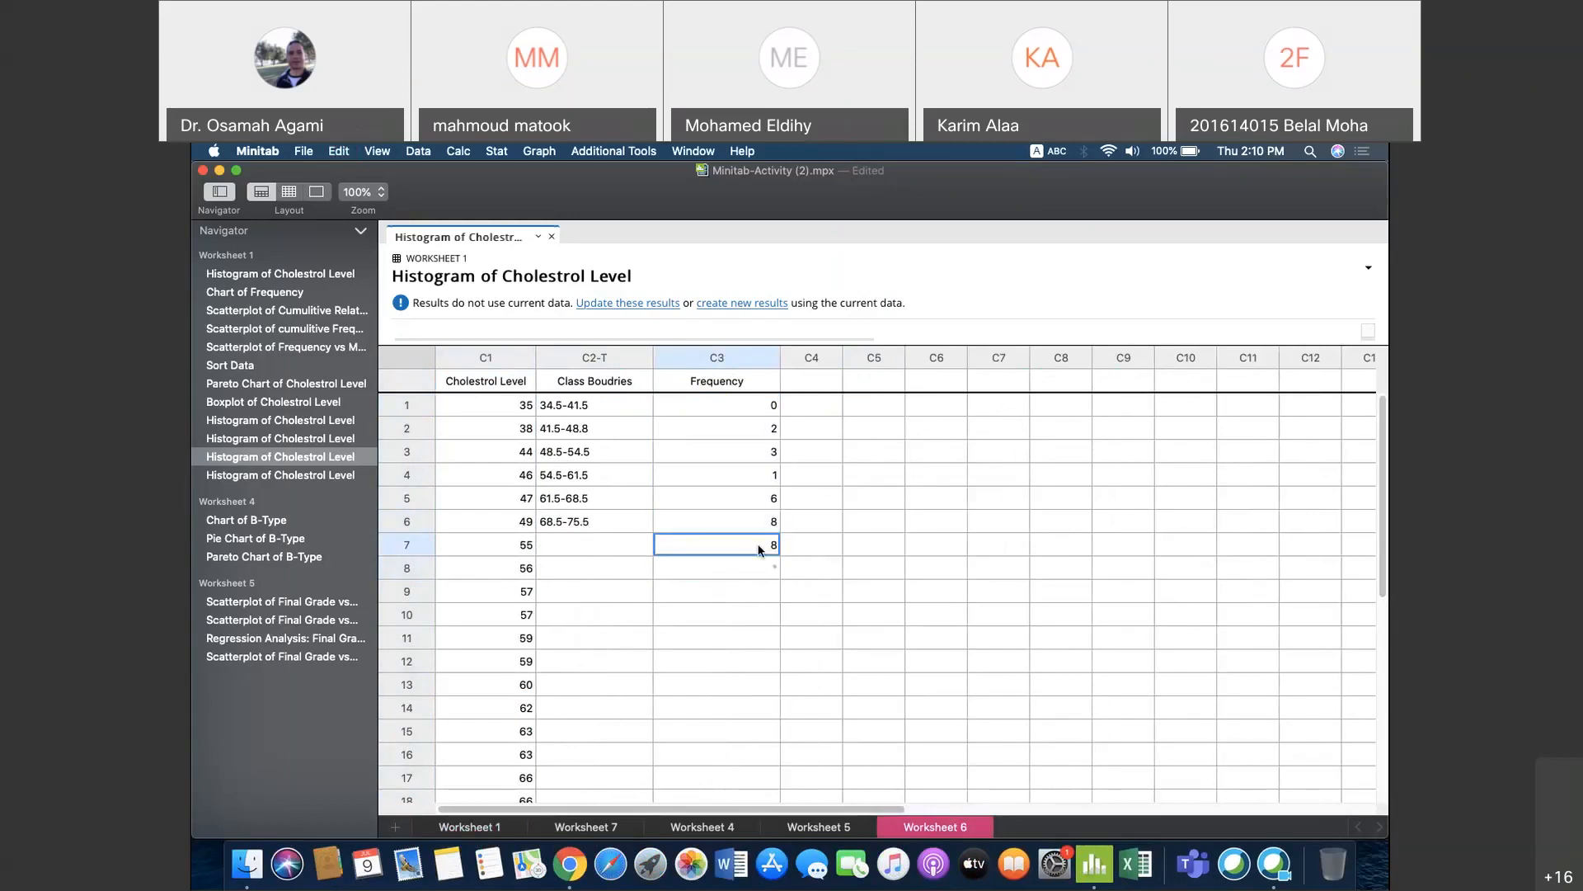
left_click_drag(741, 404, 740, 559)
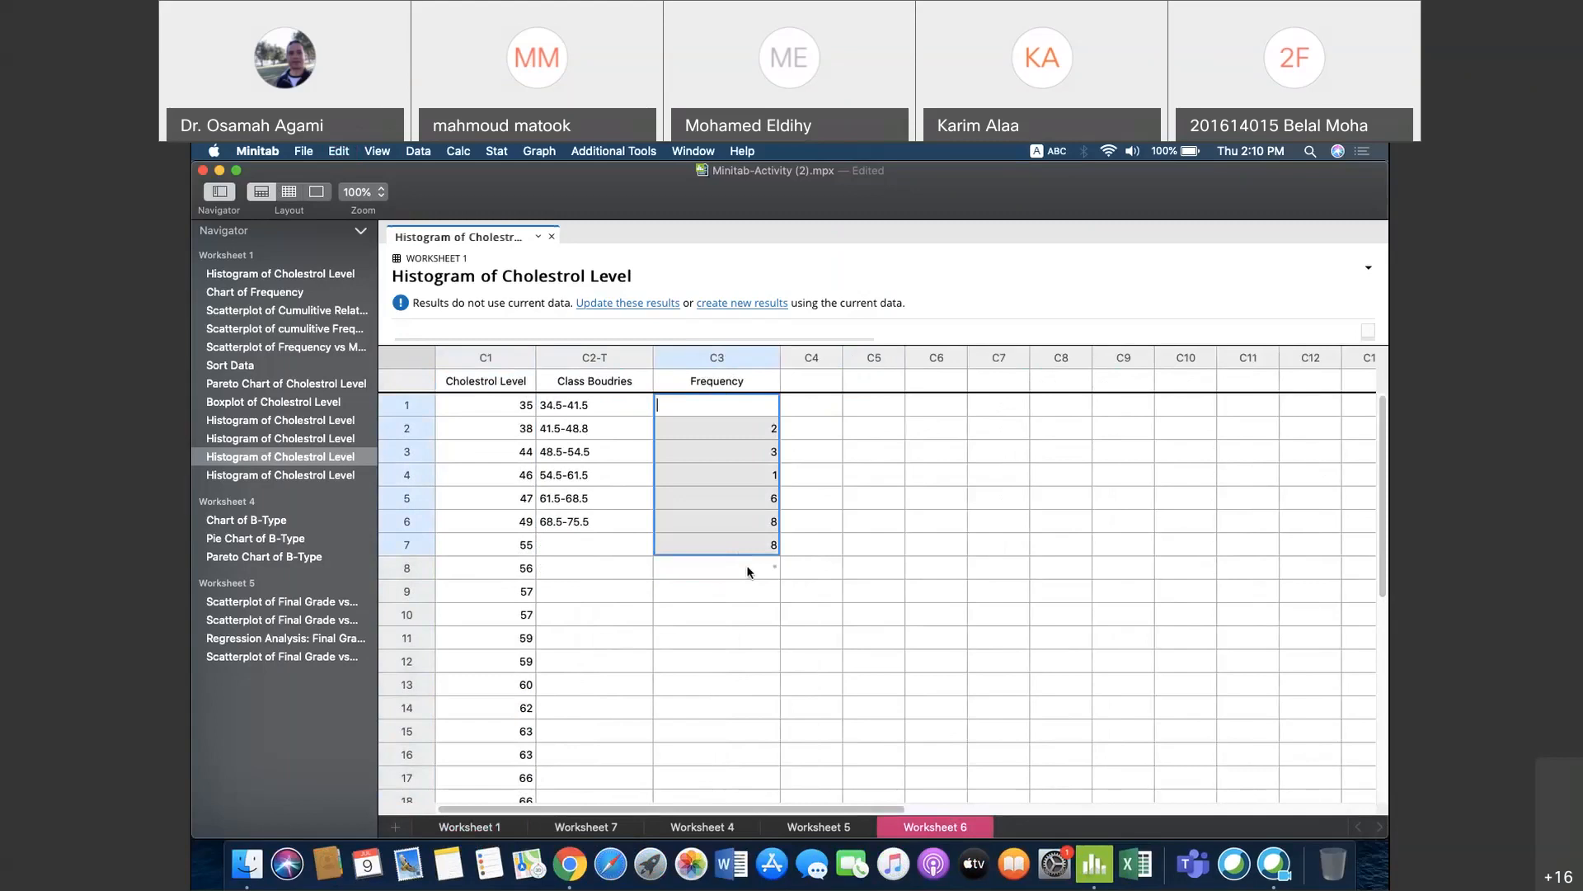
left_click_drag(770, 573, 763, 428)
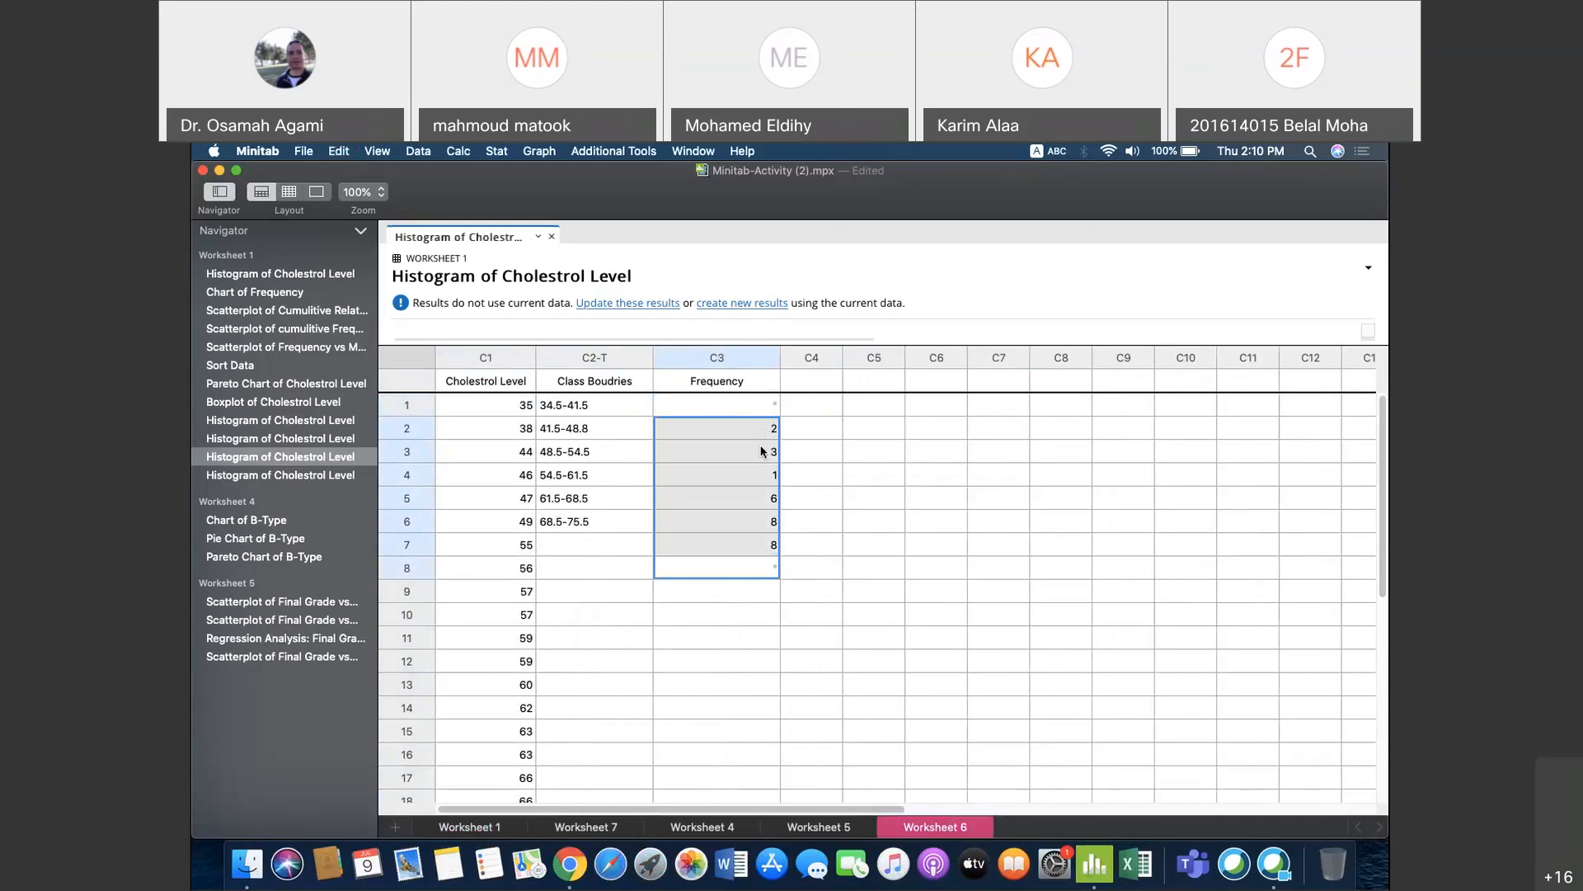
left_click(764, 568)
left_click(765, 590)
left_click_drag(764, 590, 756, 412)
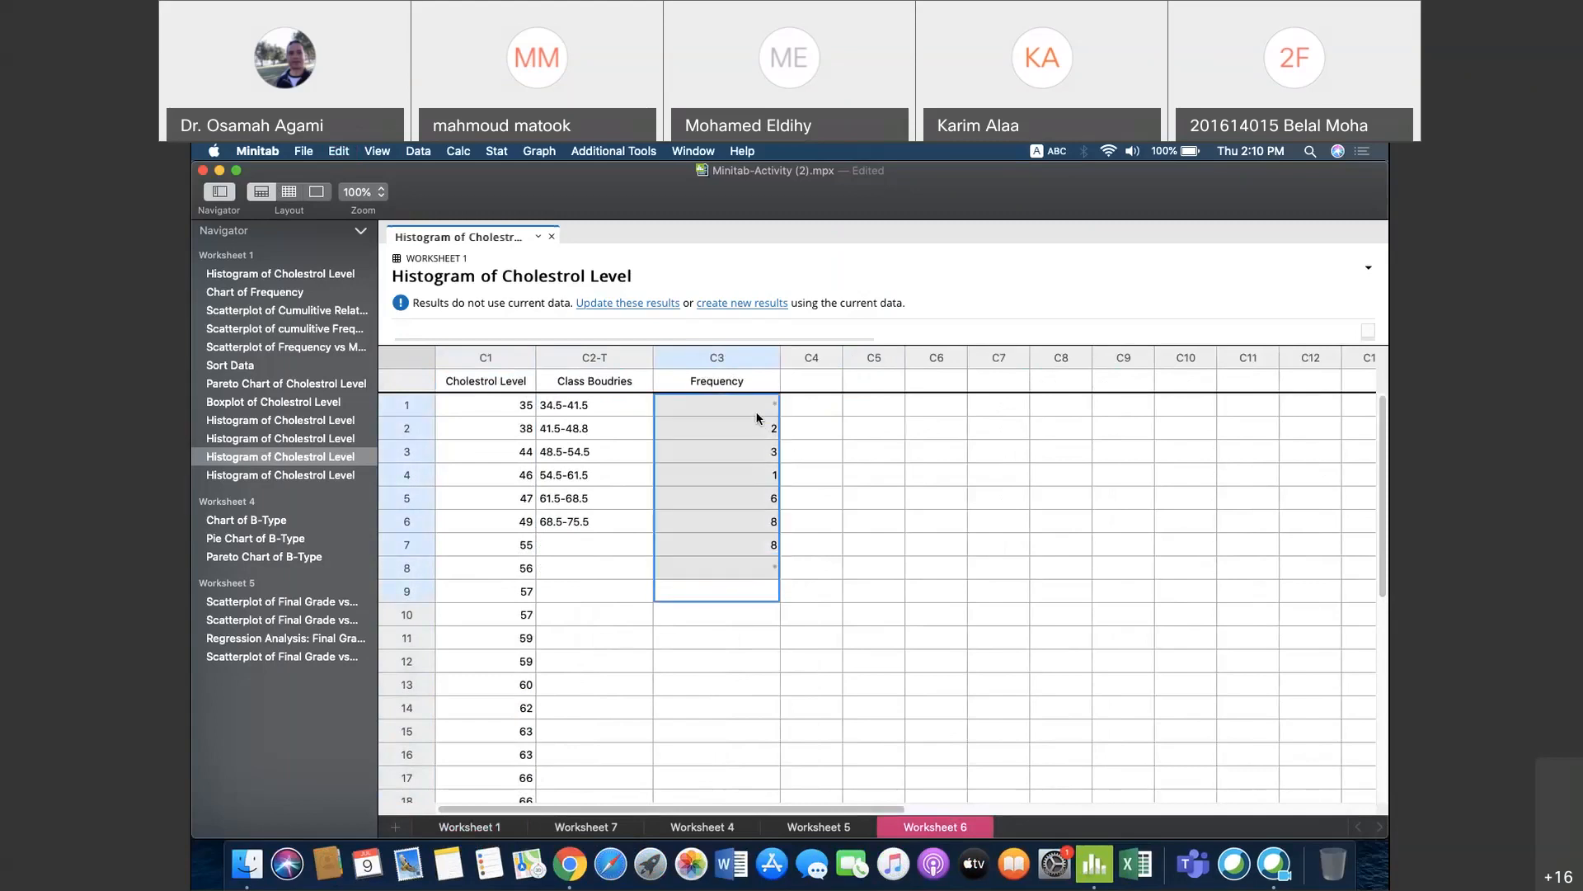
right_click(737, 463)
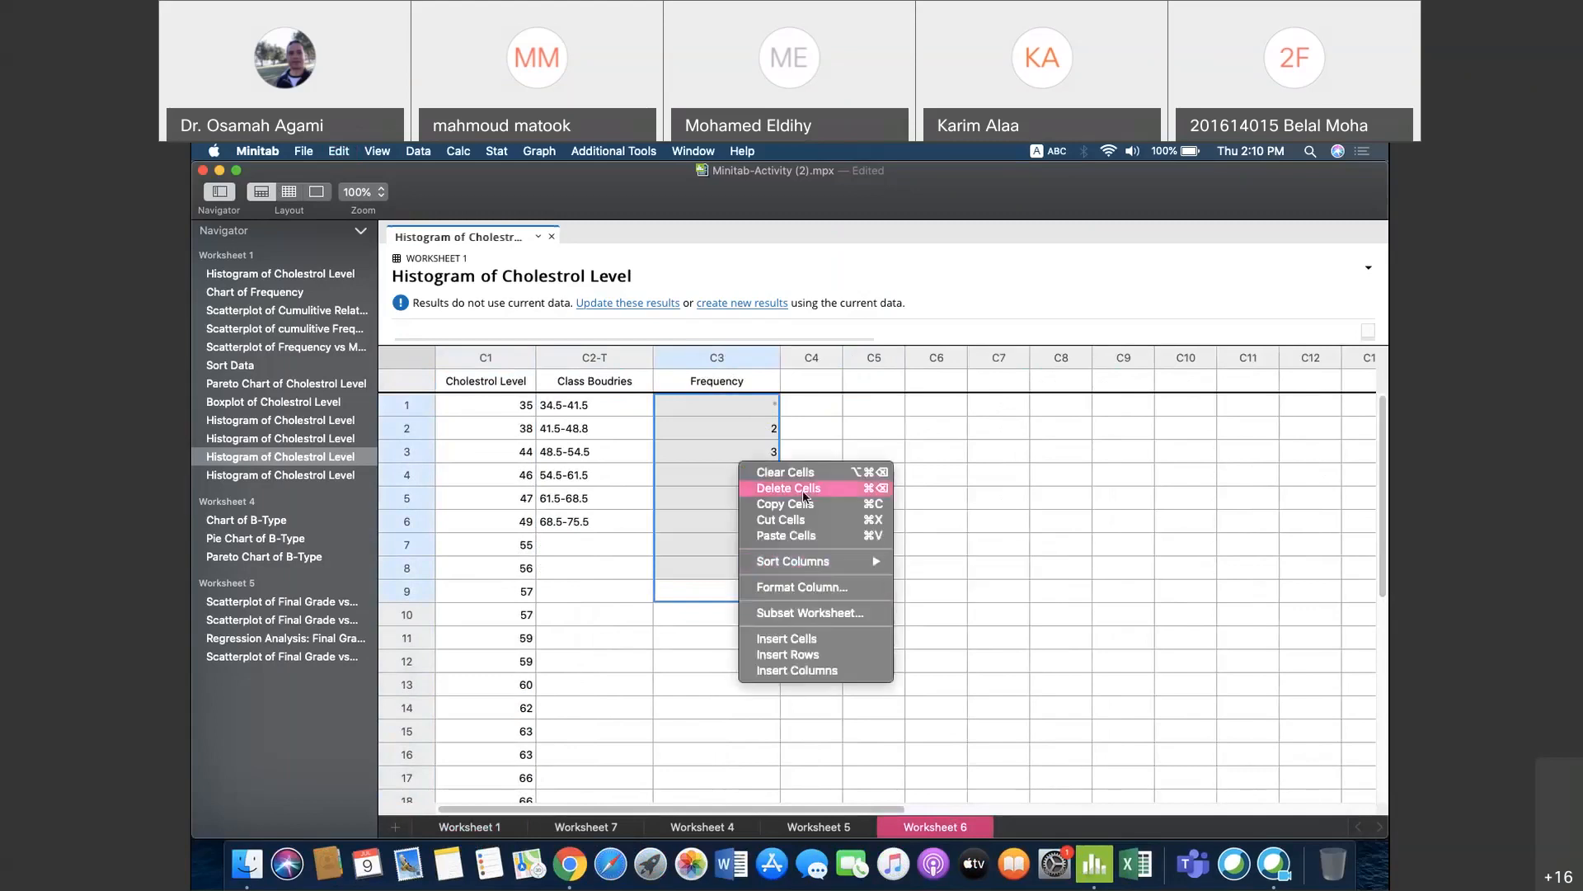
left_click(803, 518)
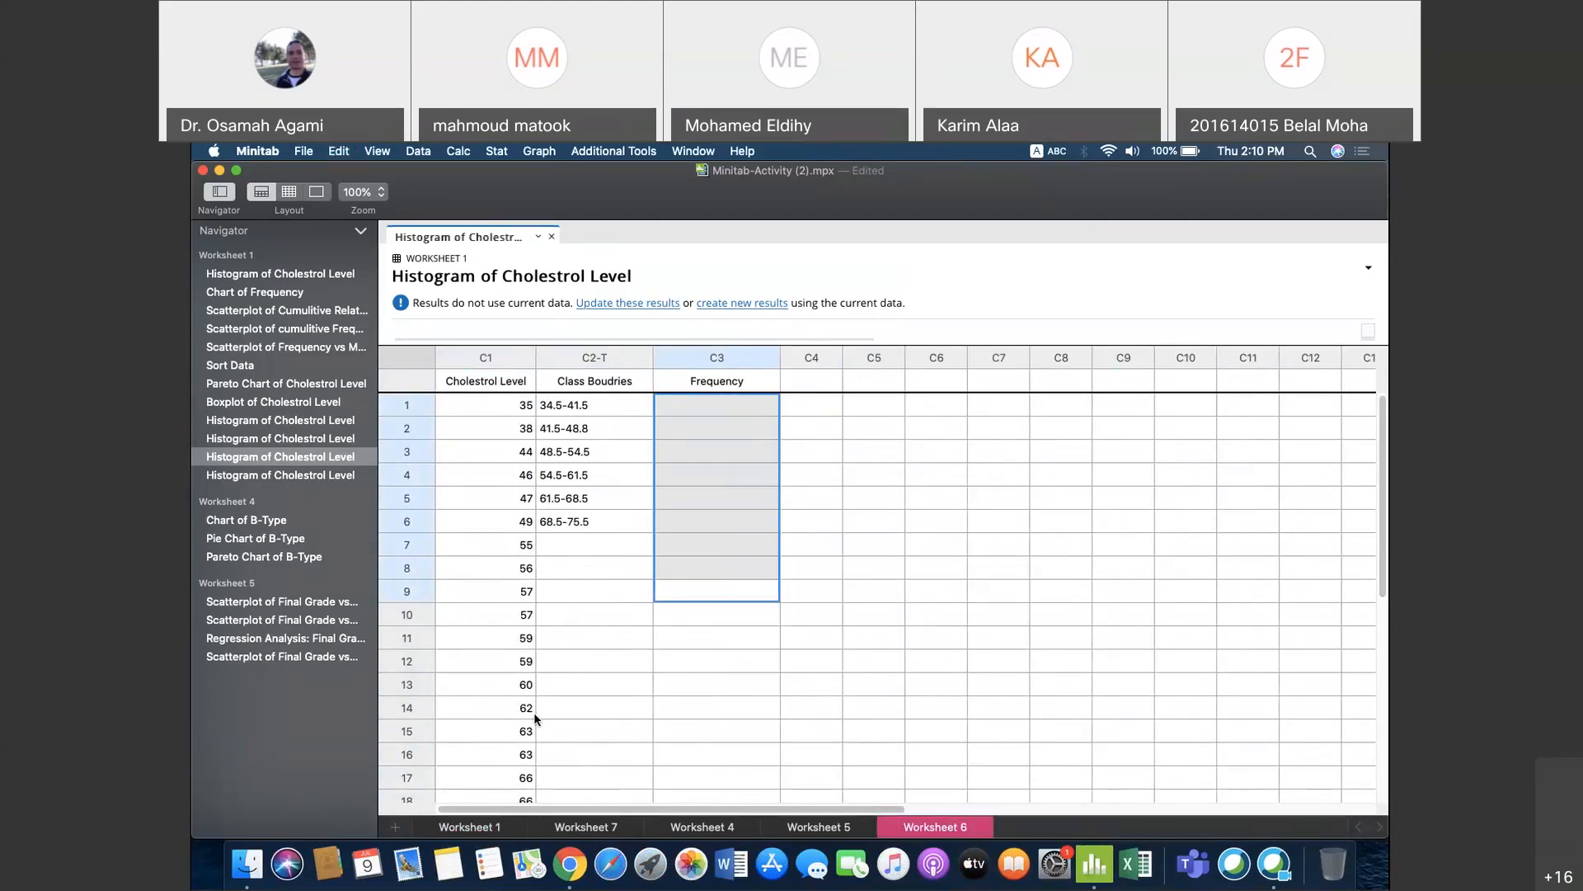
Step: Copy the Frequency values in rows 2 to 7 of Worksheet 1 into rows 1 to 6 of Worksheet 6's Frequency column
left_click(469, 827)
left_click_drag(889, 422, 889, 541)
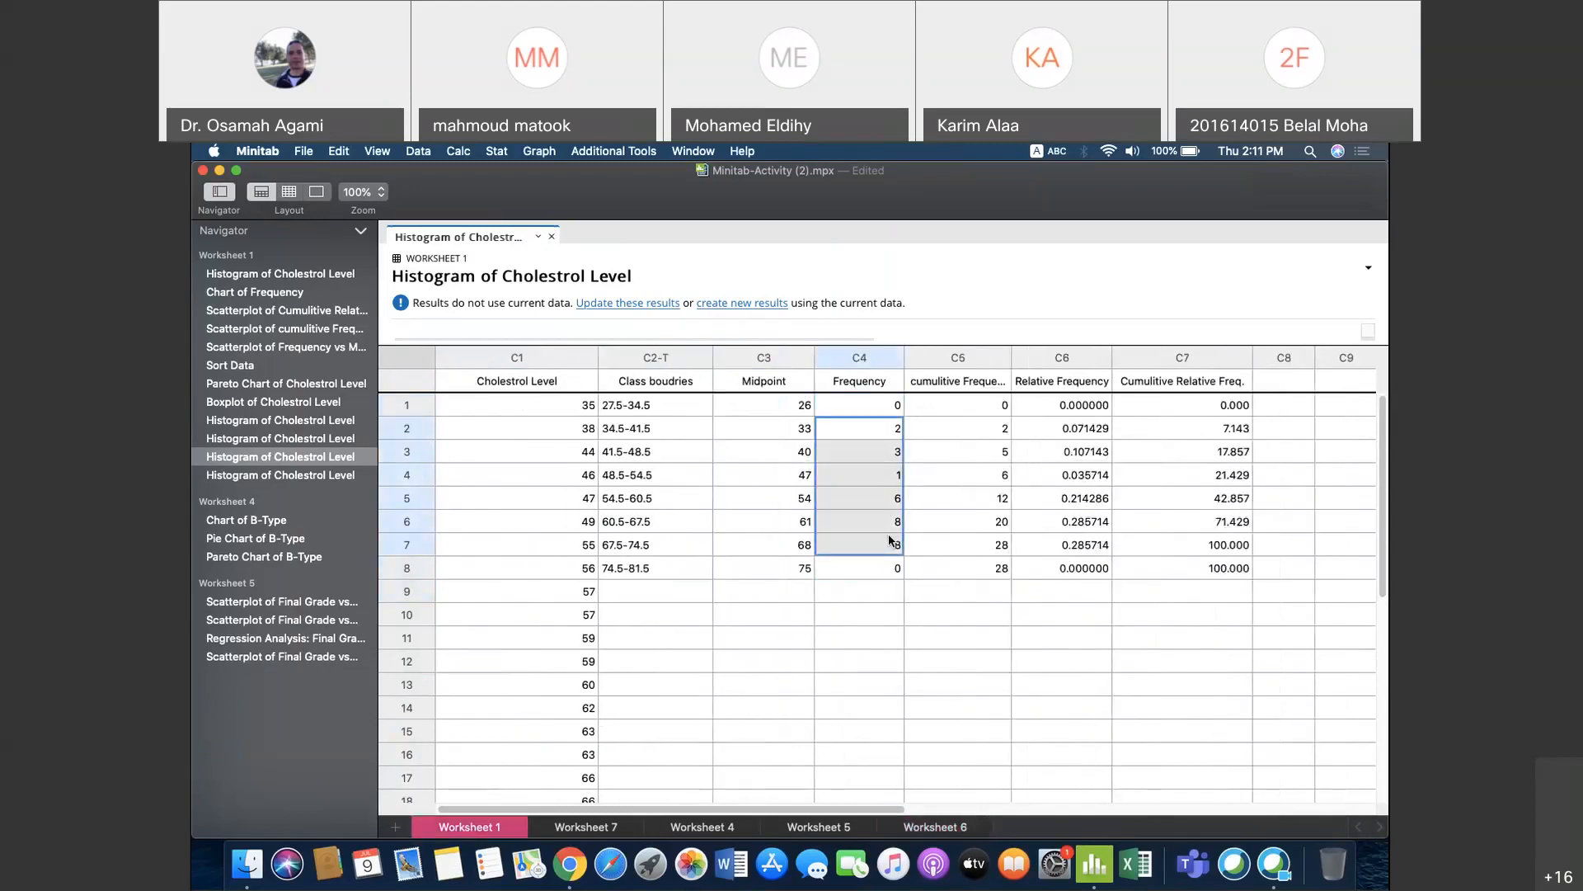
left_click(935, 828)
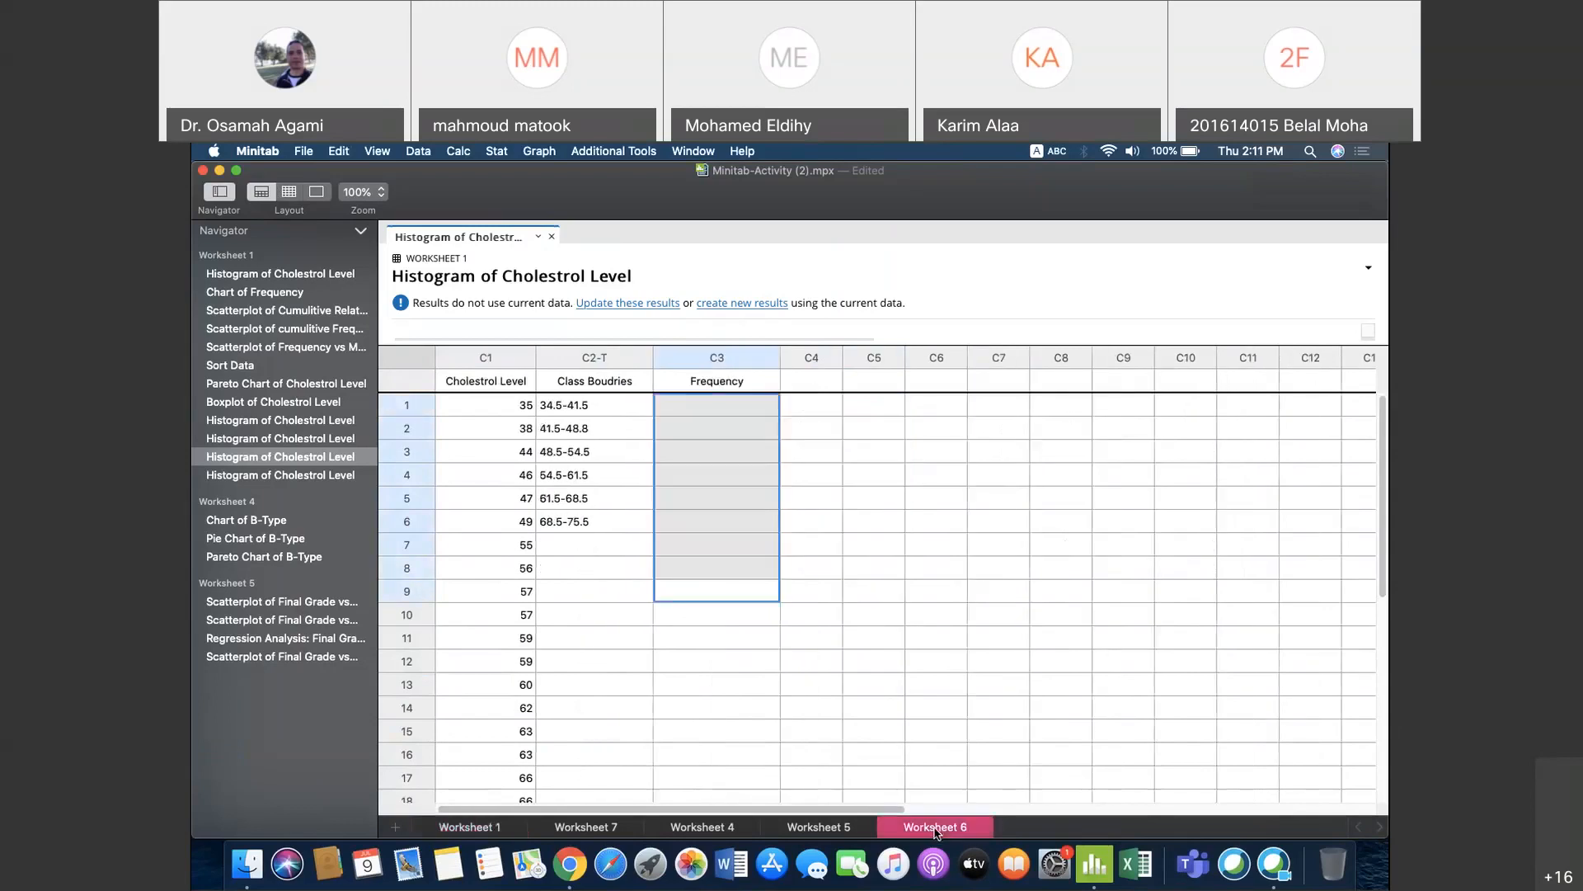
left_click(855, 538)
left_click(730, 406)
key("super+v")
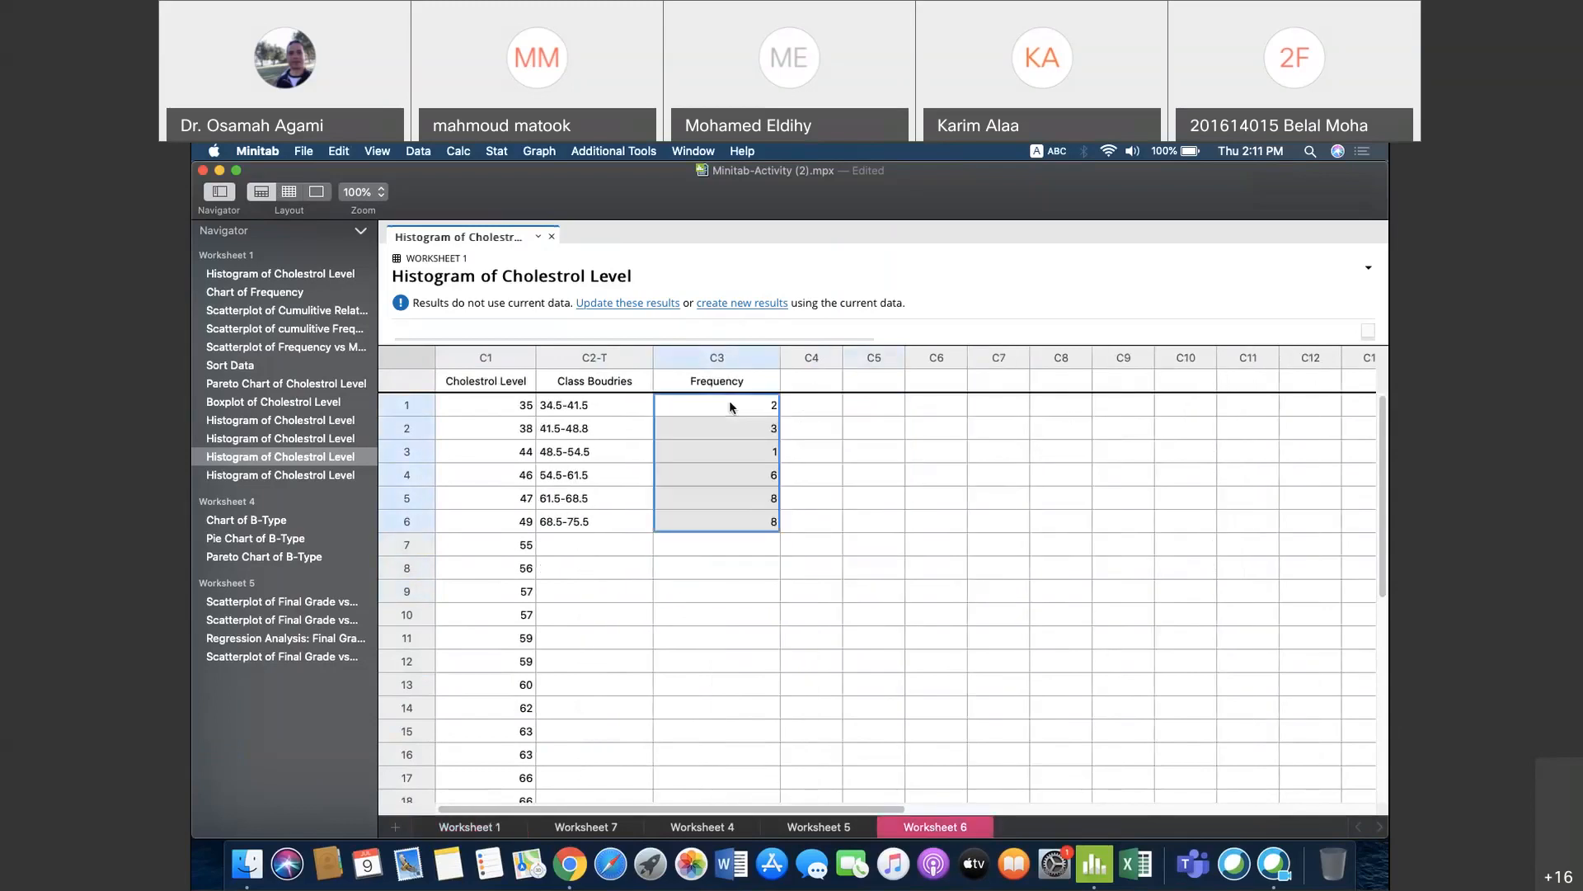
left_click(813, 531)
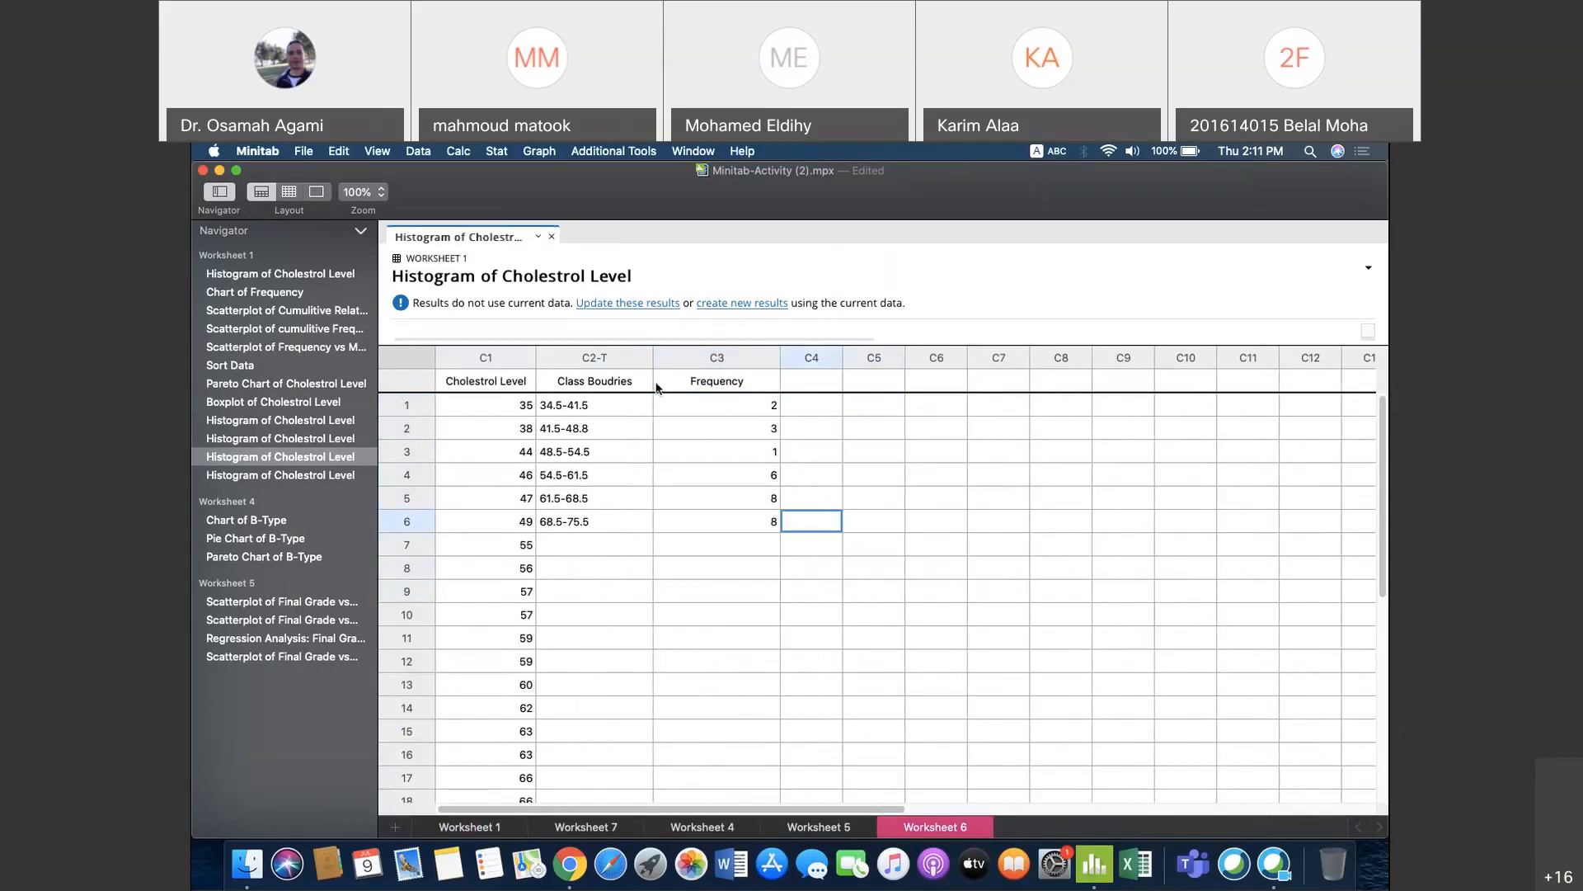
Step: Create a simple histogram of Cholestrol Level displayed as bars, and enlarge the output area above the worksheet
left_click(532, 154)
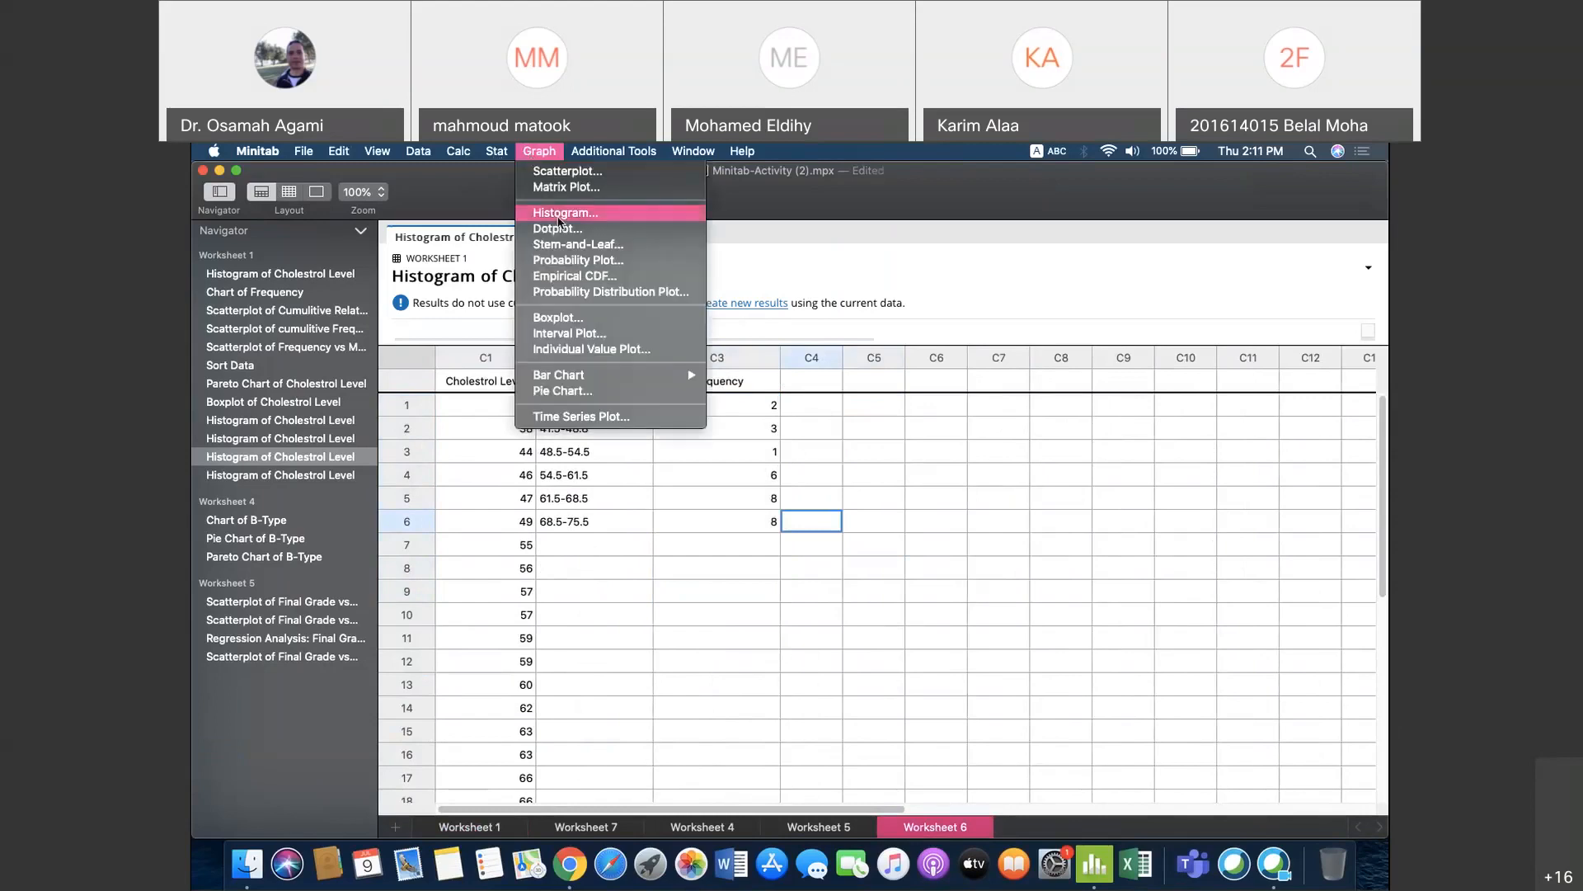
left_click(561, 219)
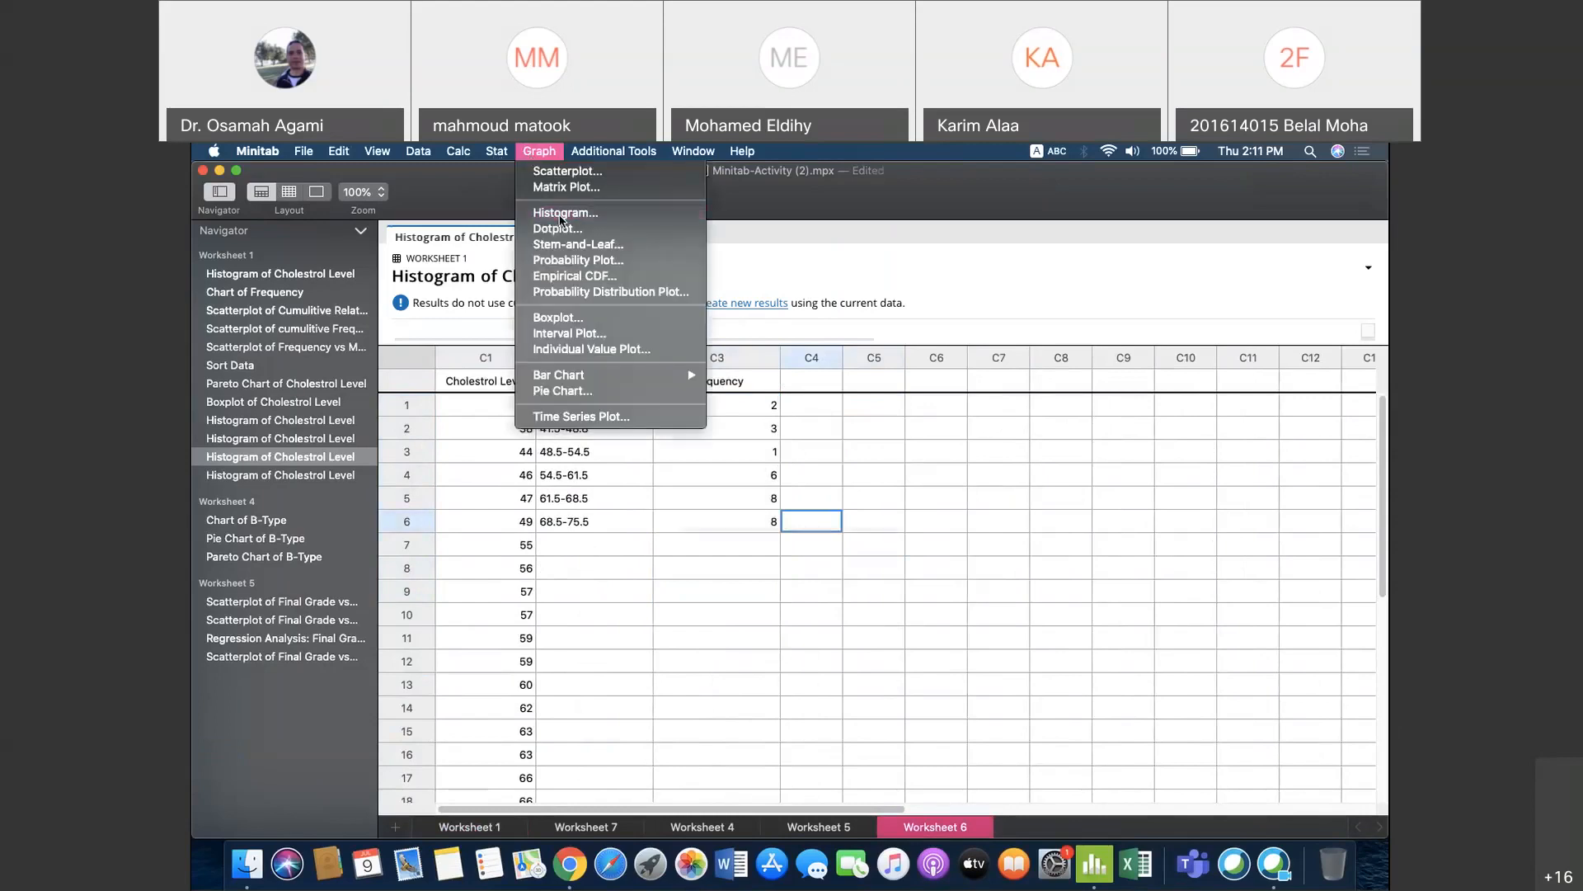
left_click(724, 303)
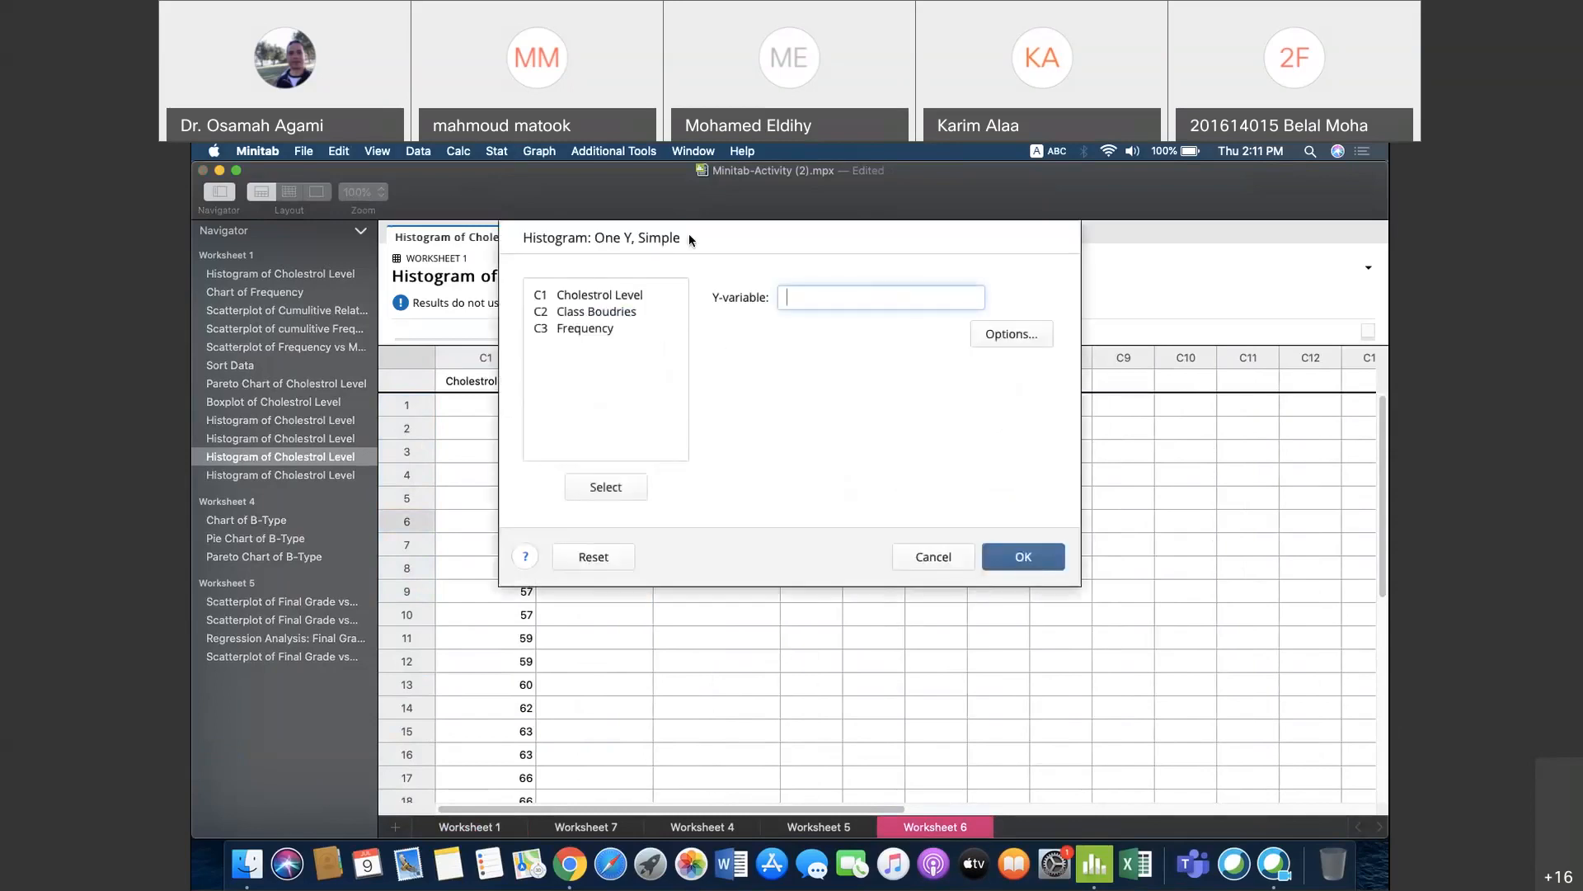
left_click(739, 271)
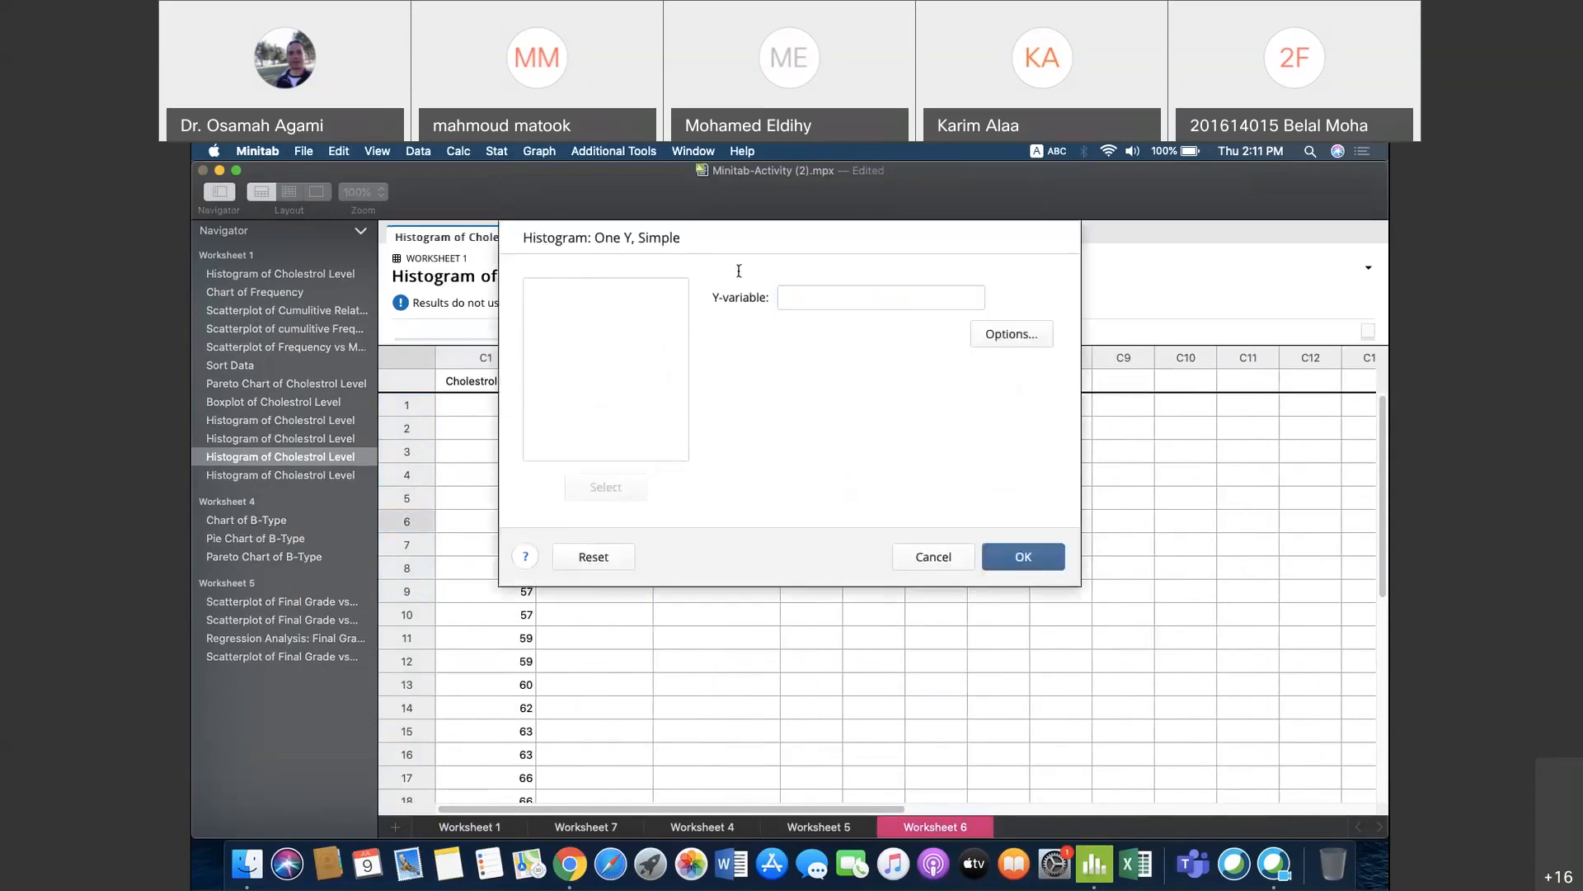
left_click(804, 298)
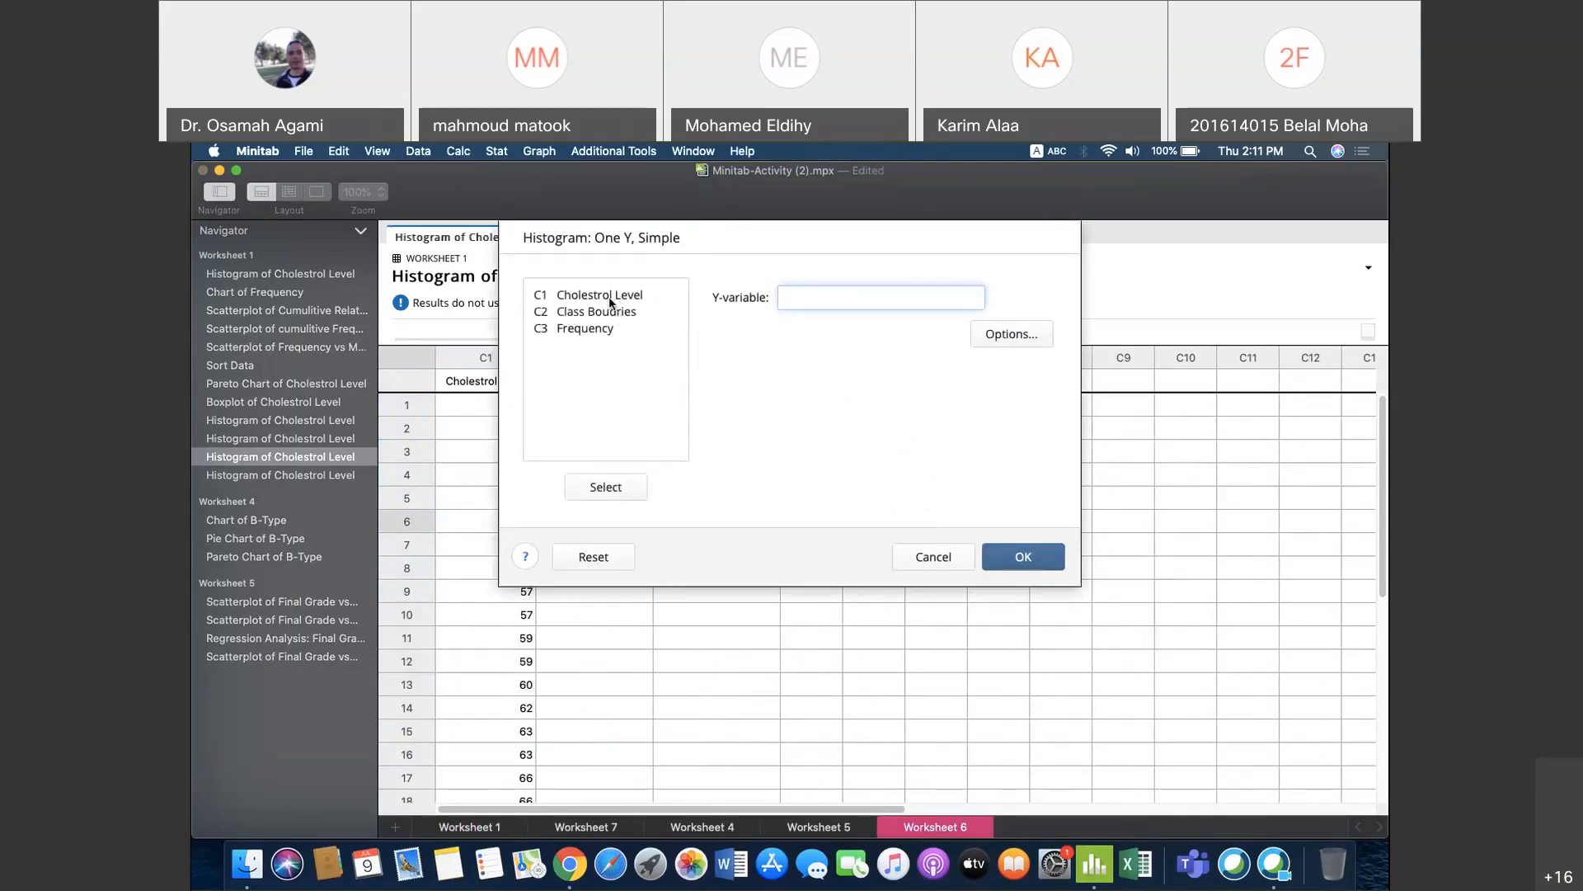
double_click(611, 303)
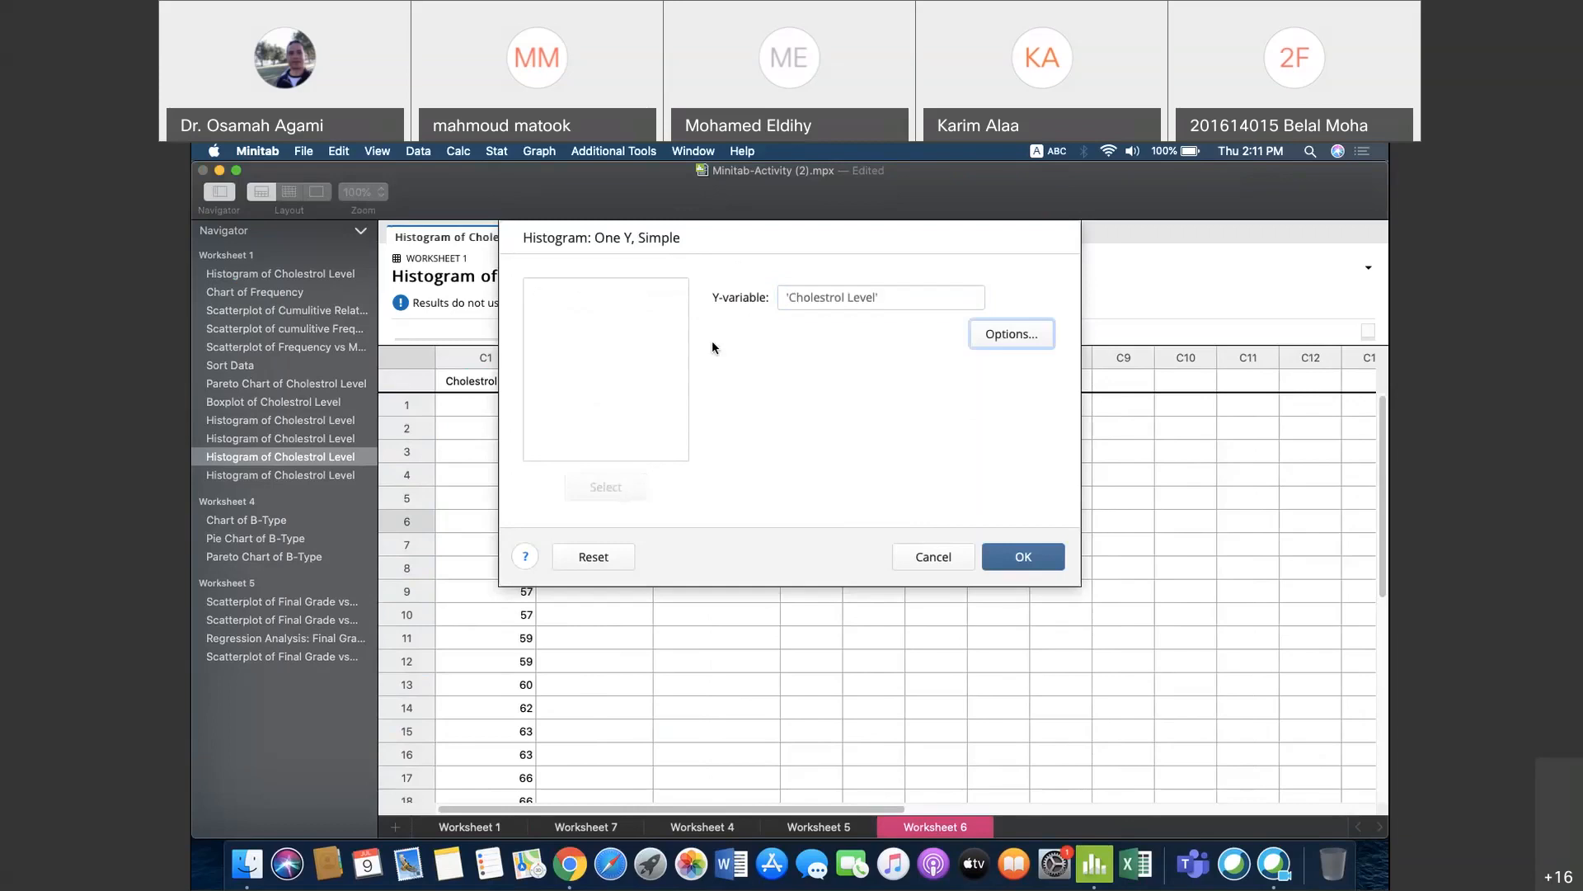
left_click(1001, 335)
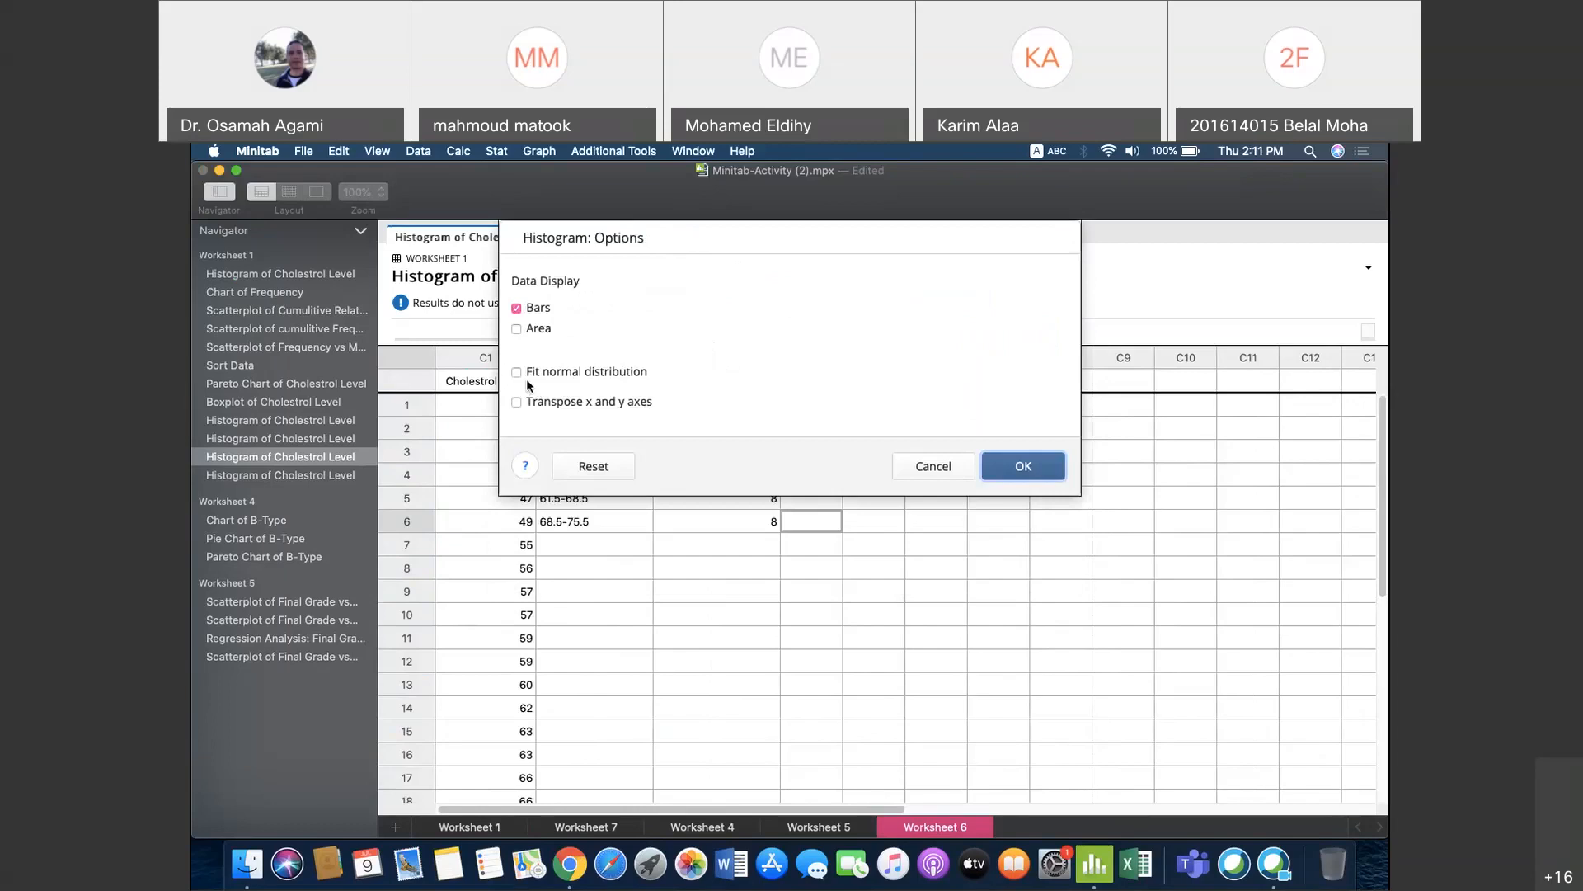
left_click(1014, 472)
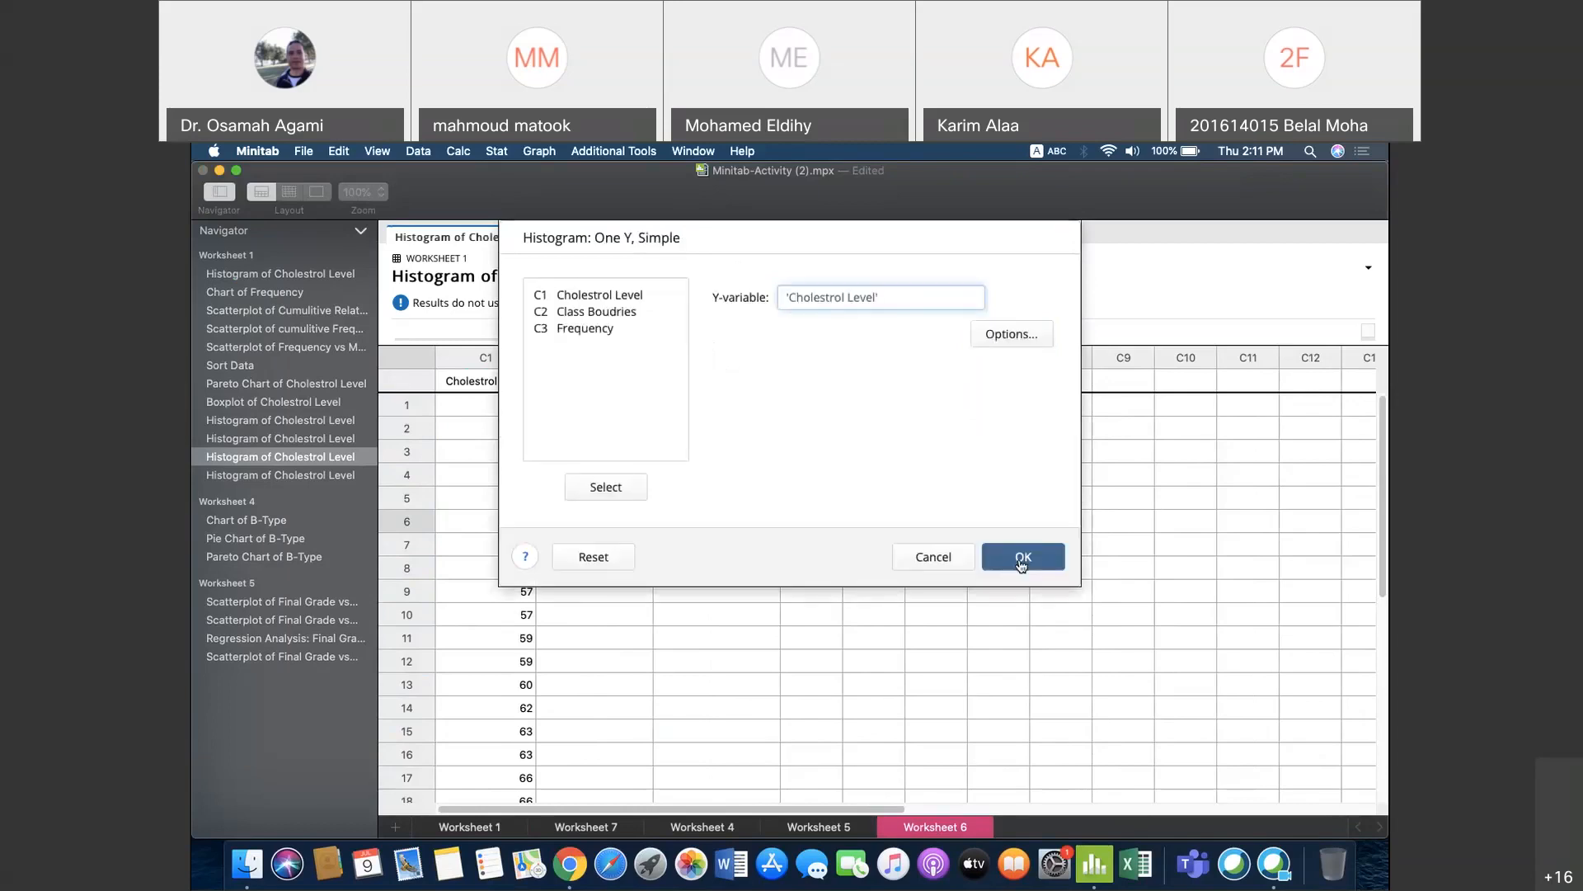
left_click(1020, 557)
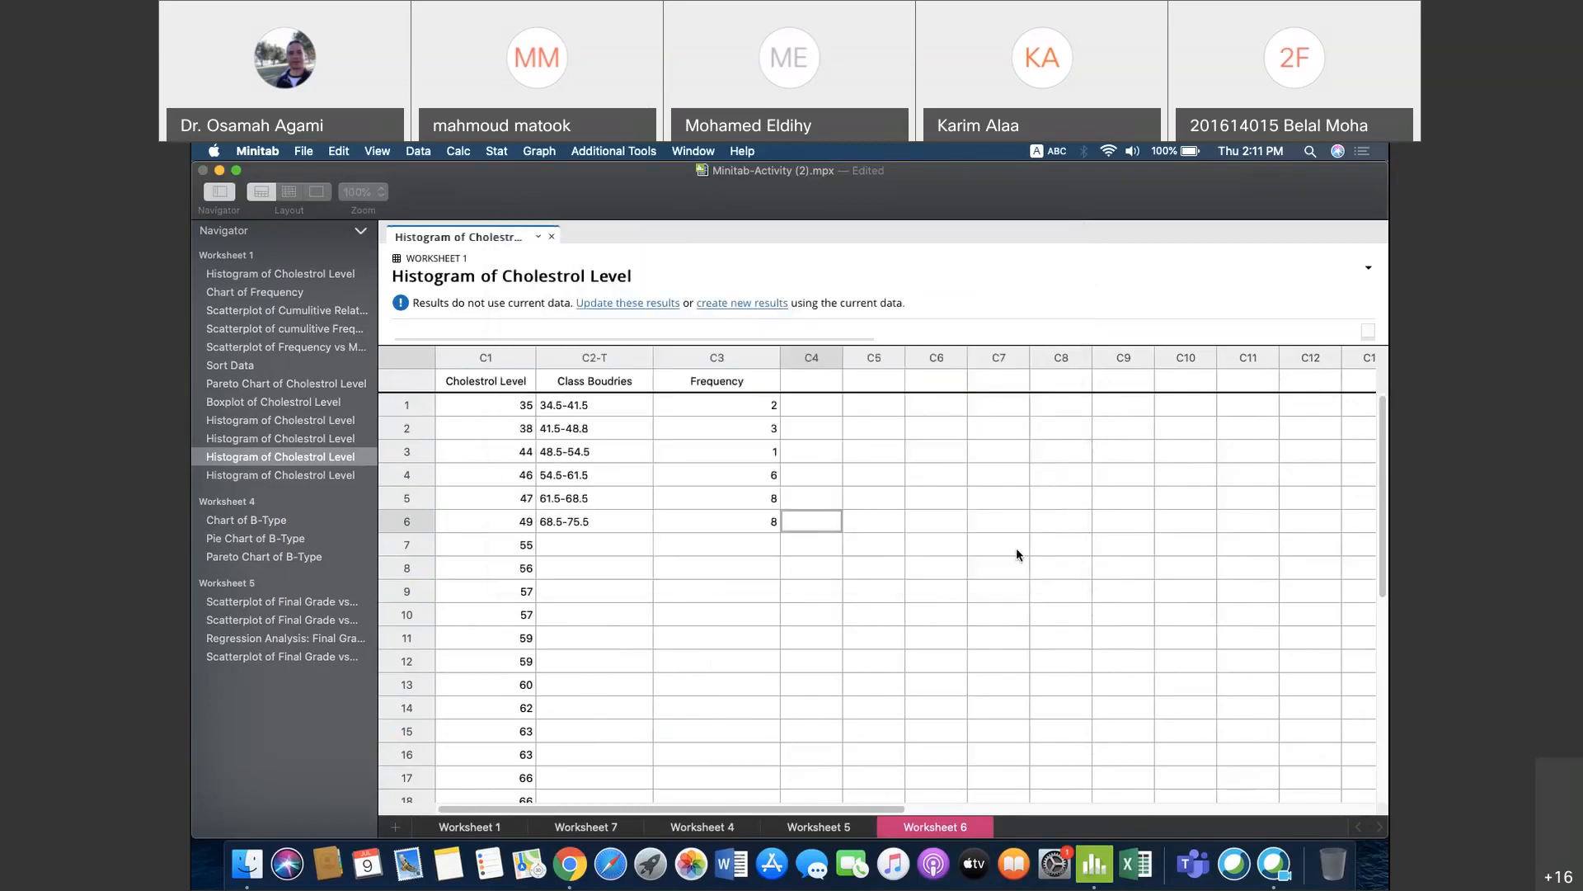
left_click_drag(874, 339, 903, 635)
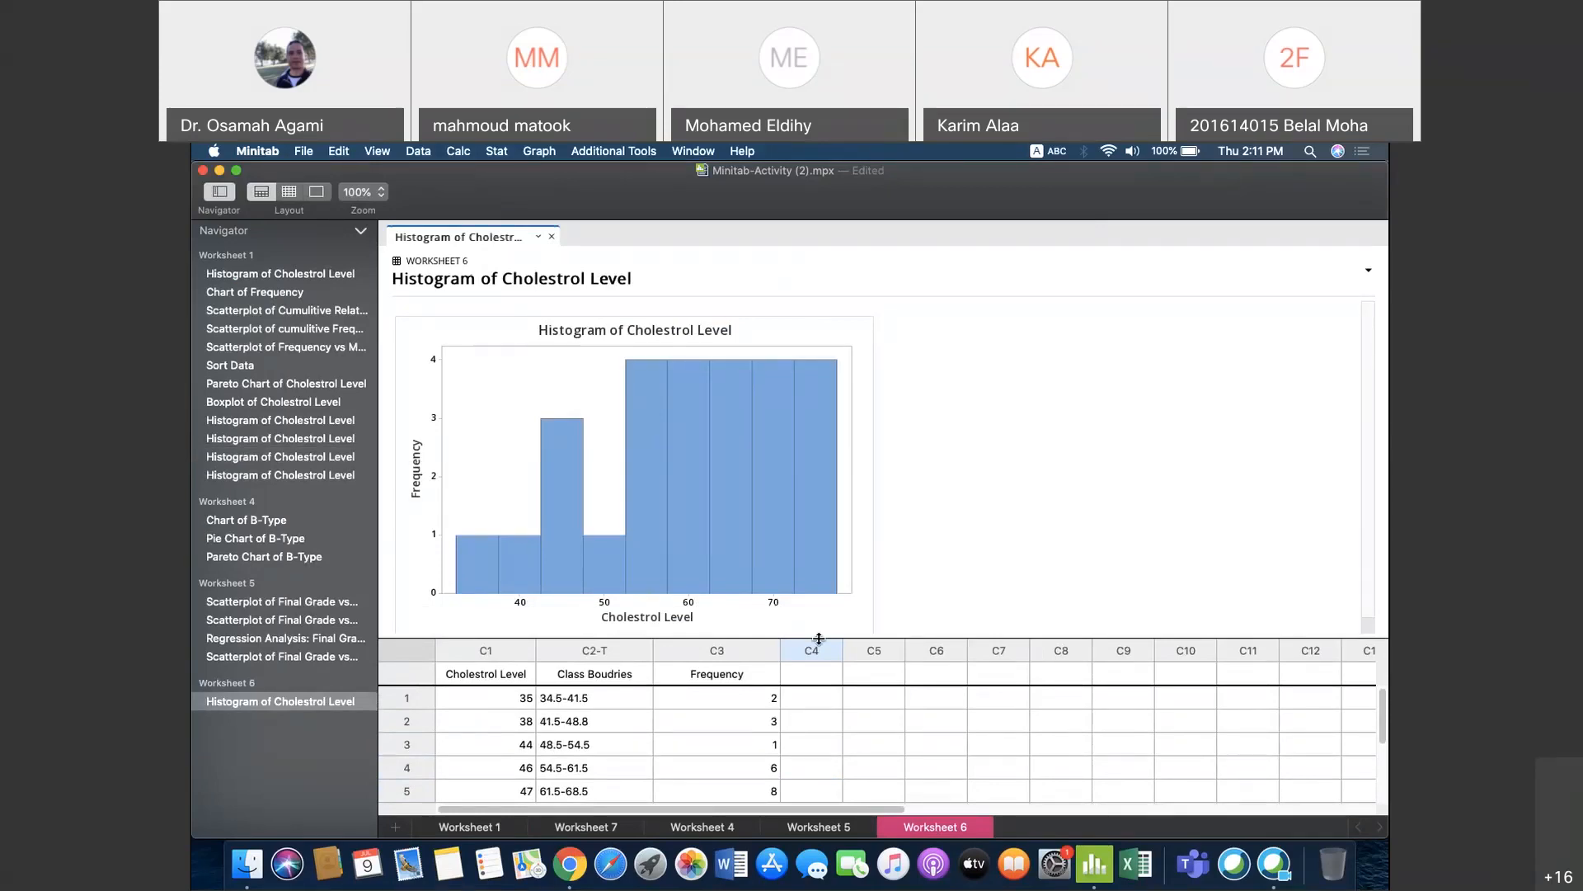
left_click_drag(819, 638, 813, 512)
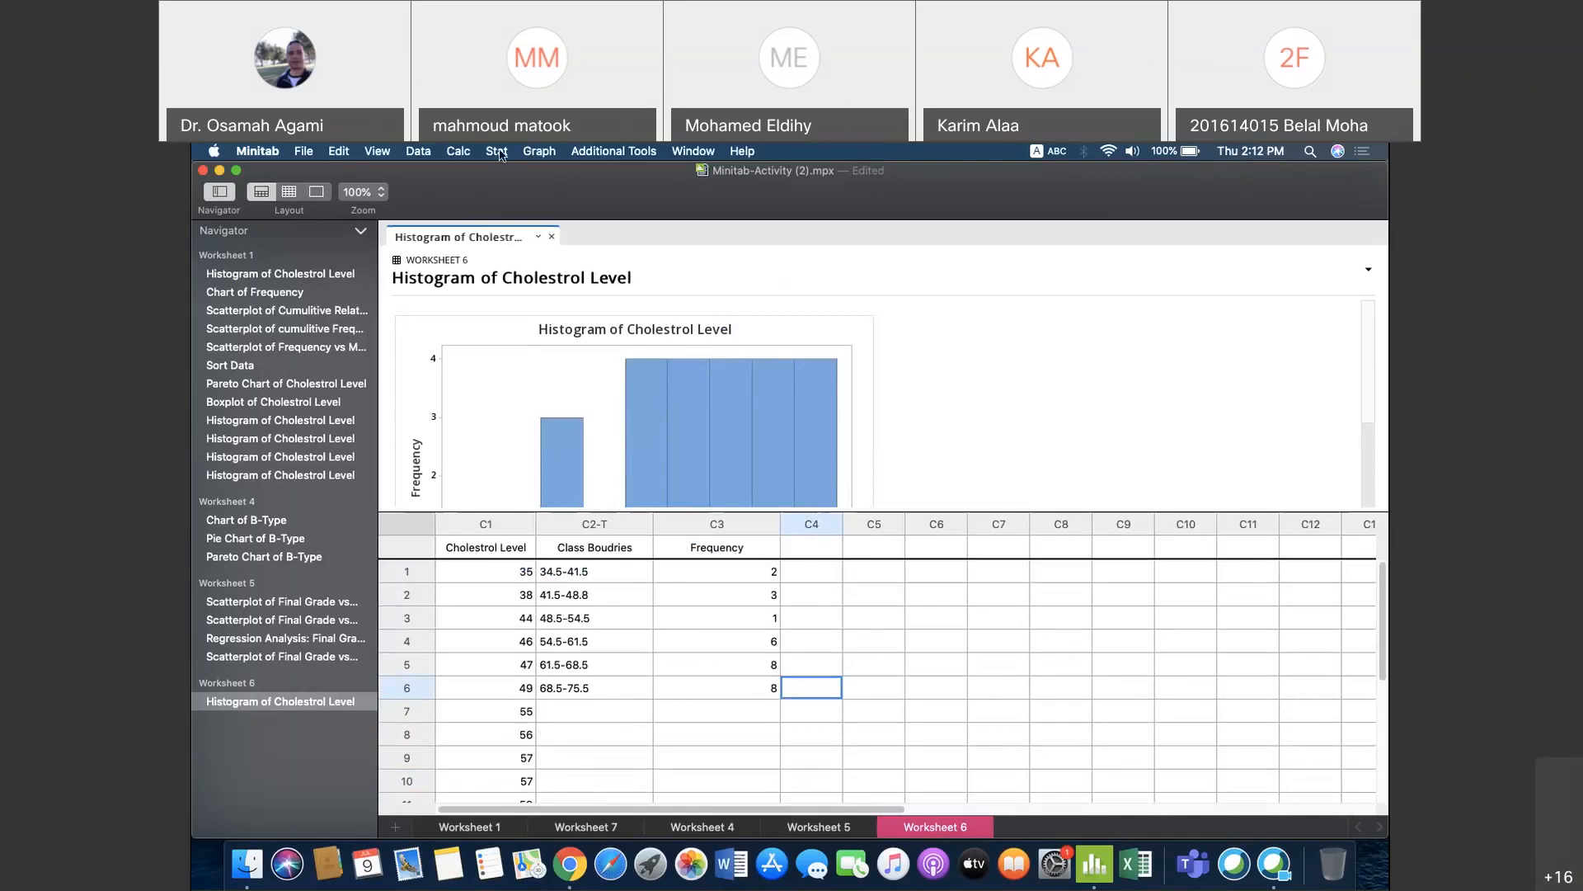
Step: Try to create a simple scatterplot with Frequency as the Y-variable and Class Boudries as the X-variable
left_click(538, 151)
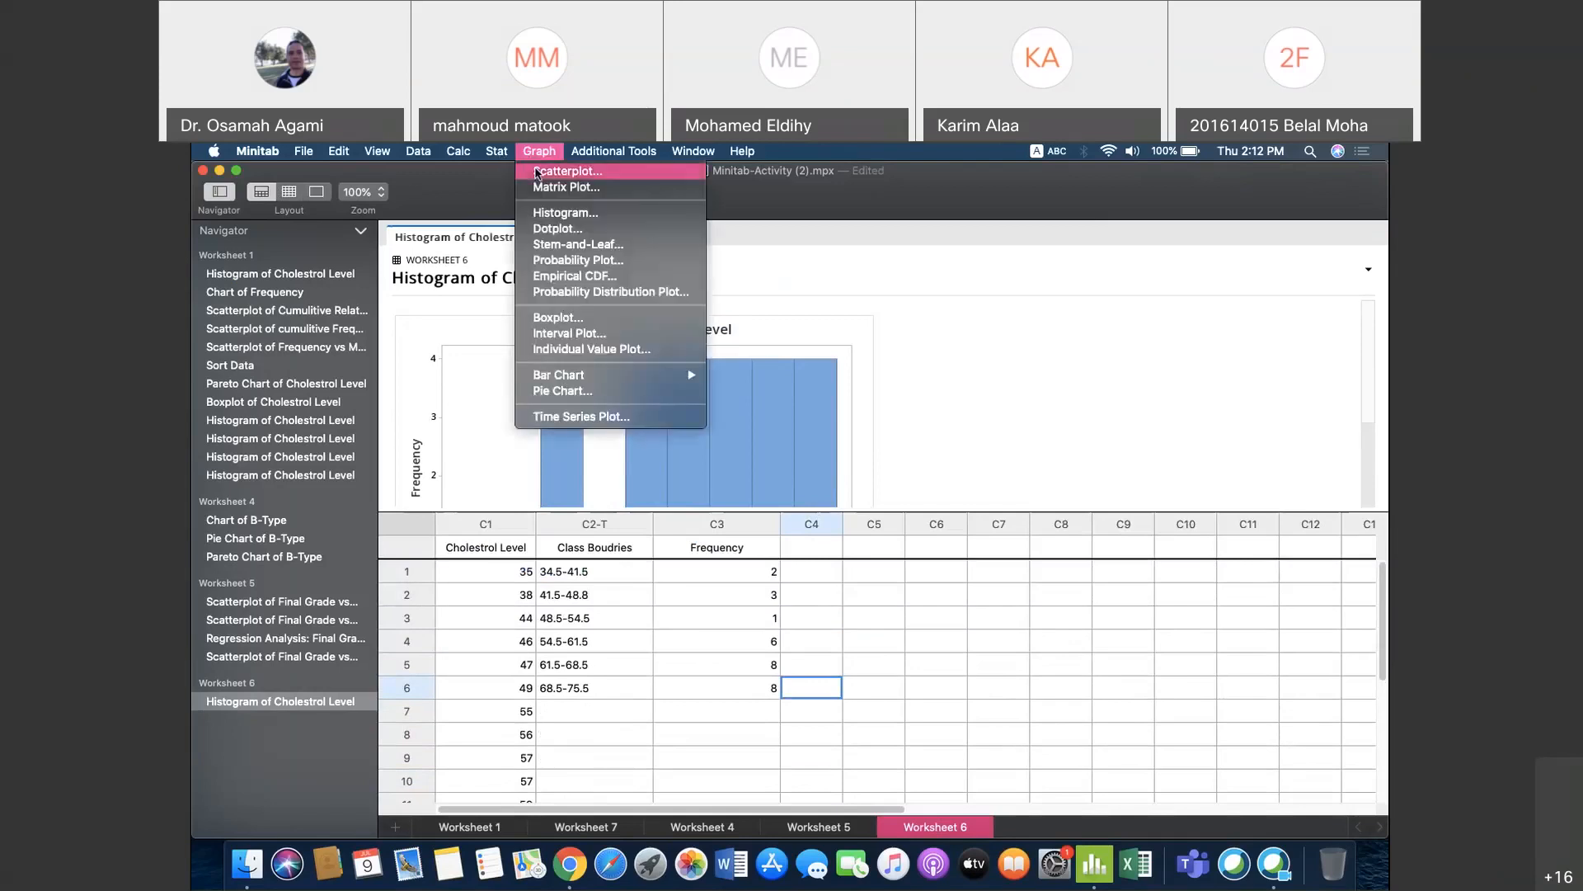
left_click(537, 172)
left_click(725, 307)
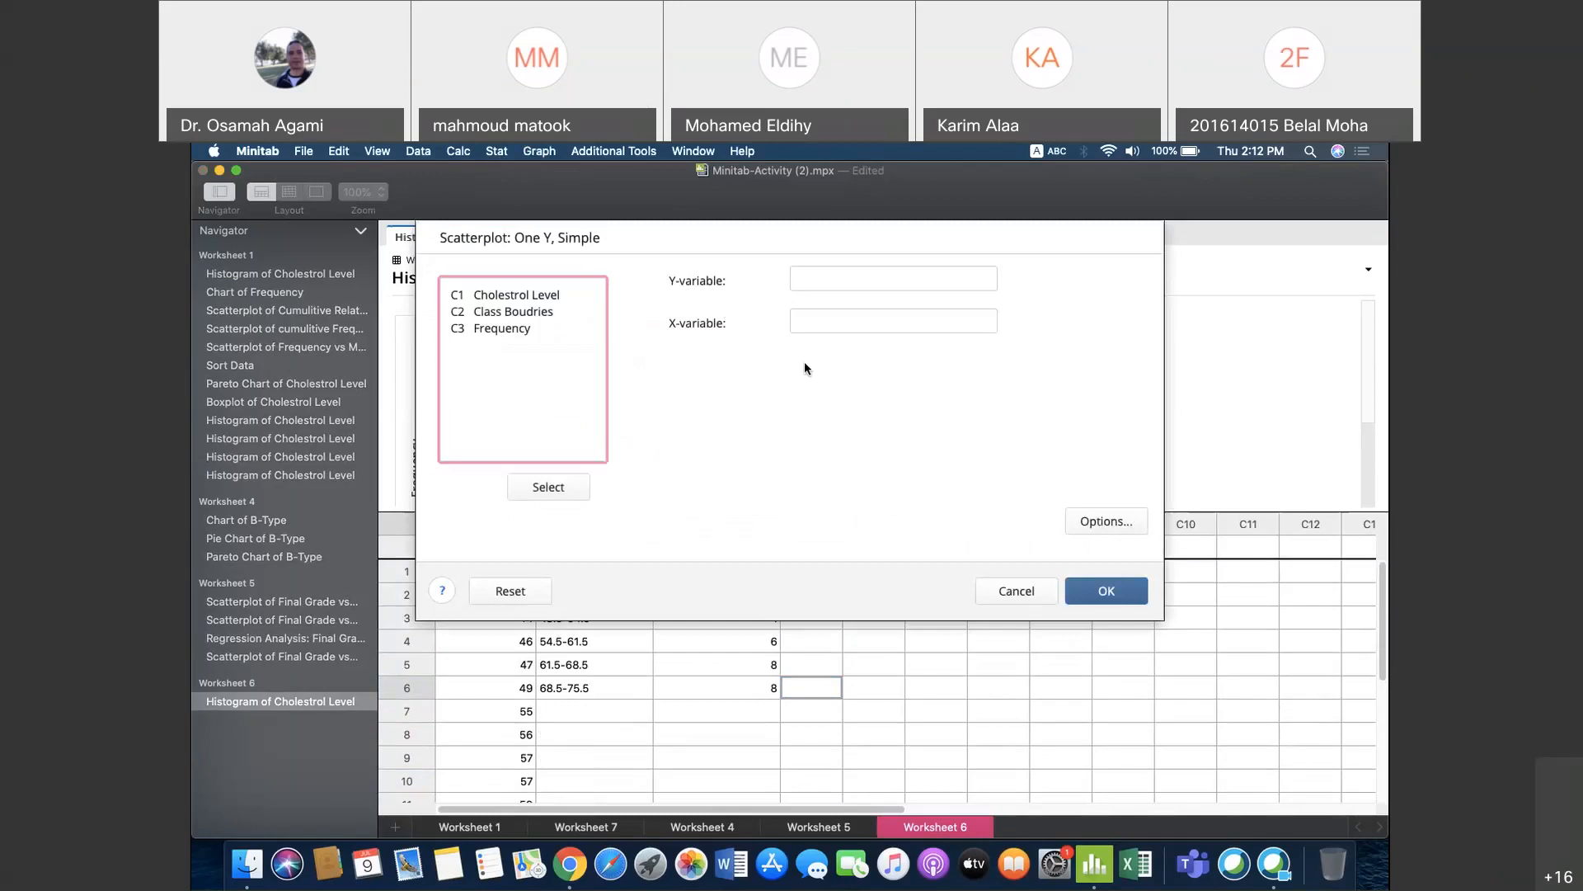
double_click(502, 329)
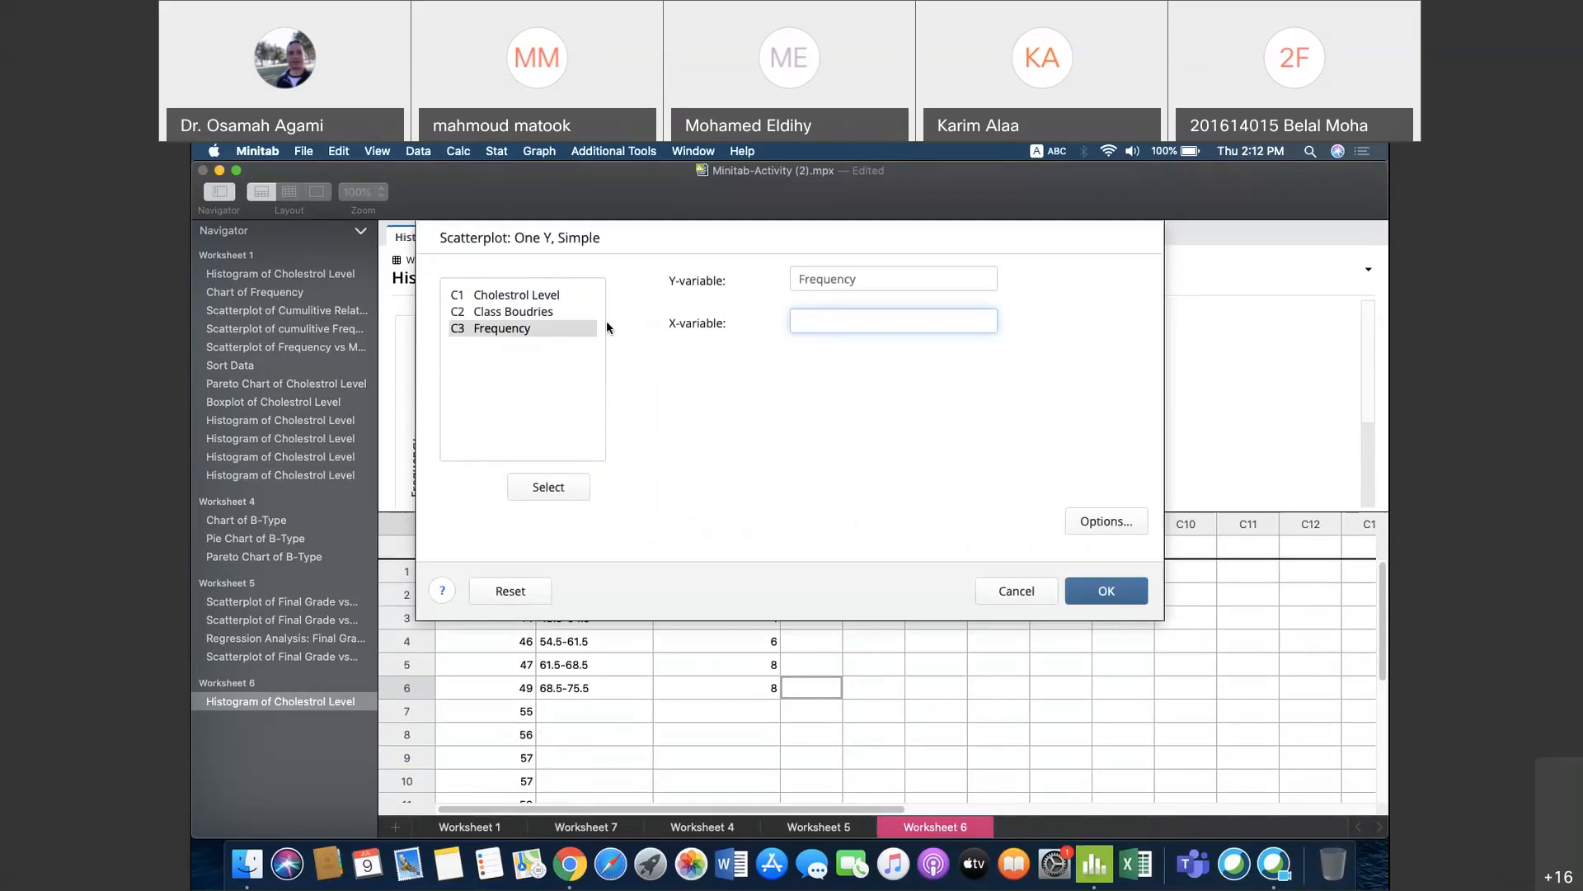
double_click(513, 312)
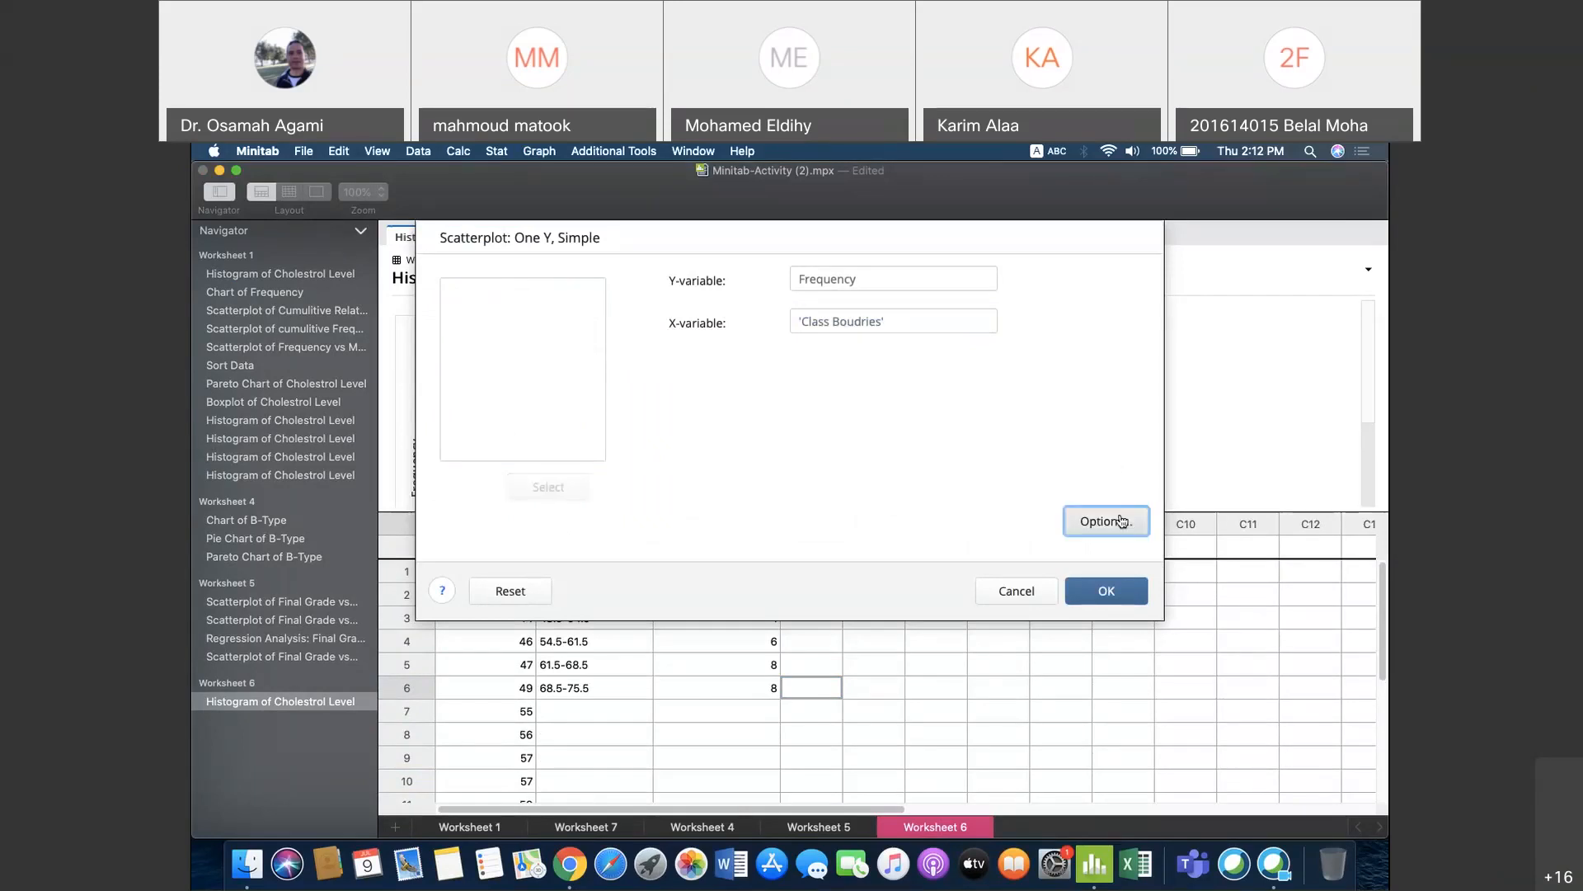
left_click(1122, 521)
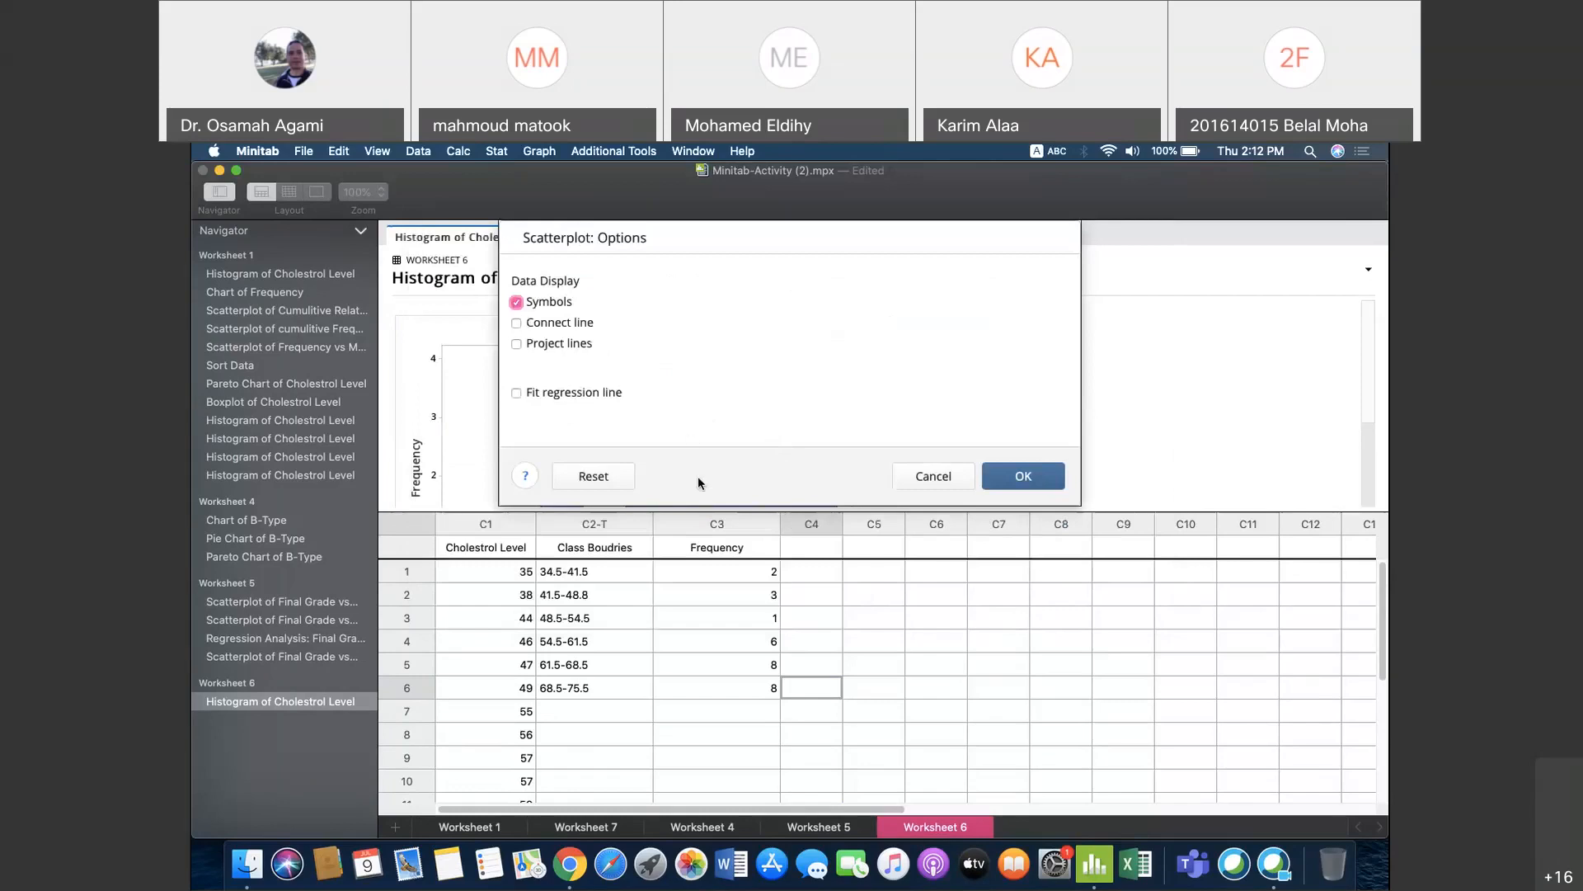
left_click(1001, 493)
left_click(1126, 596)
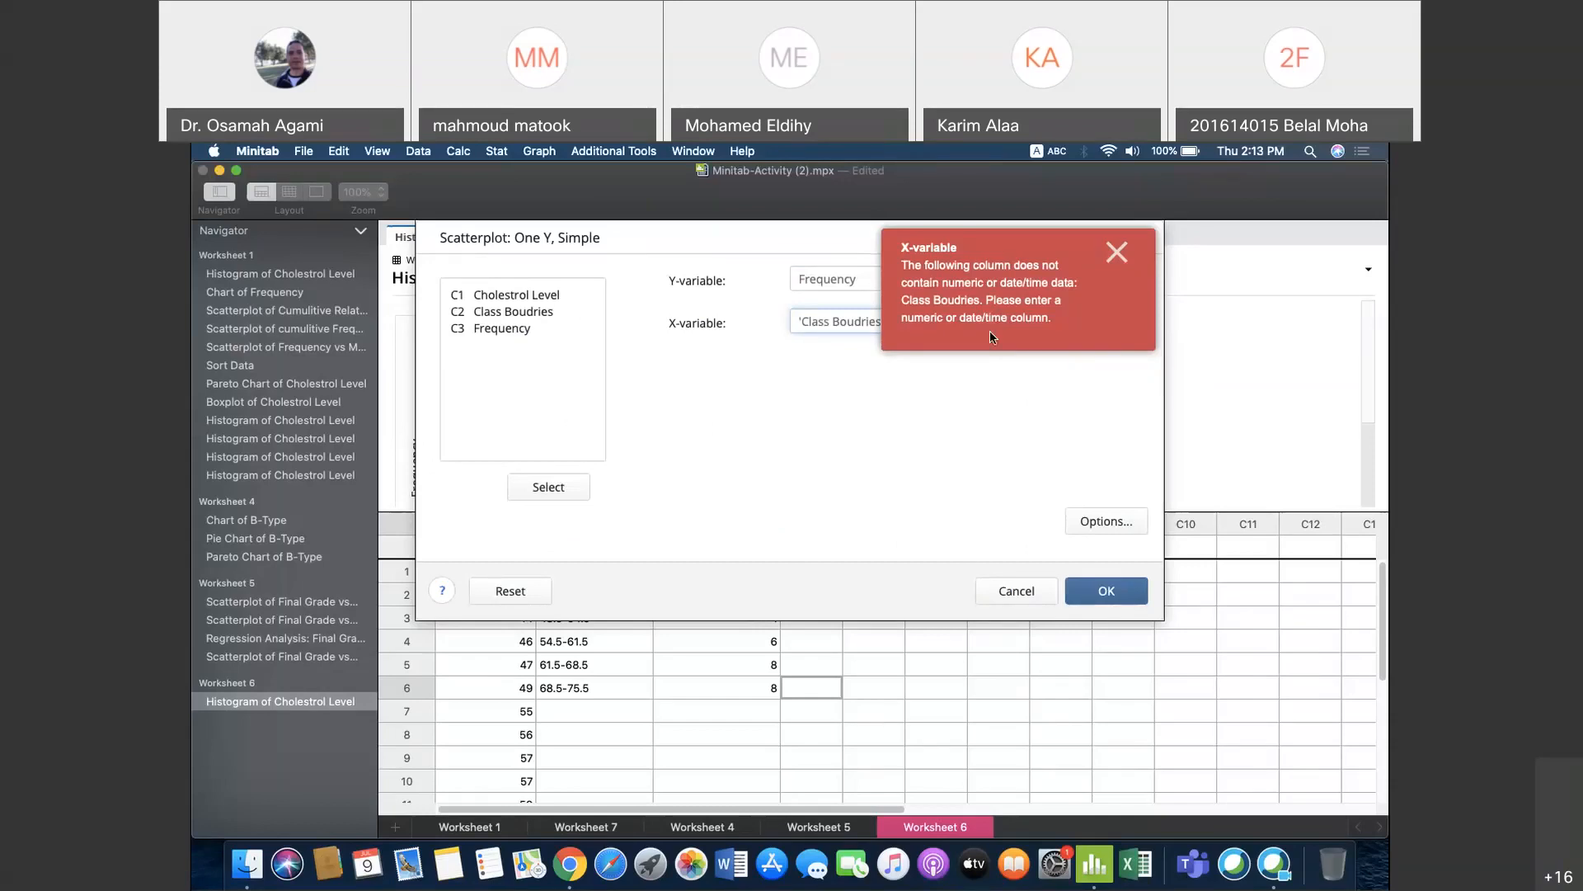
left_click(1027, 599)
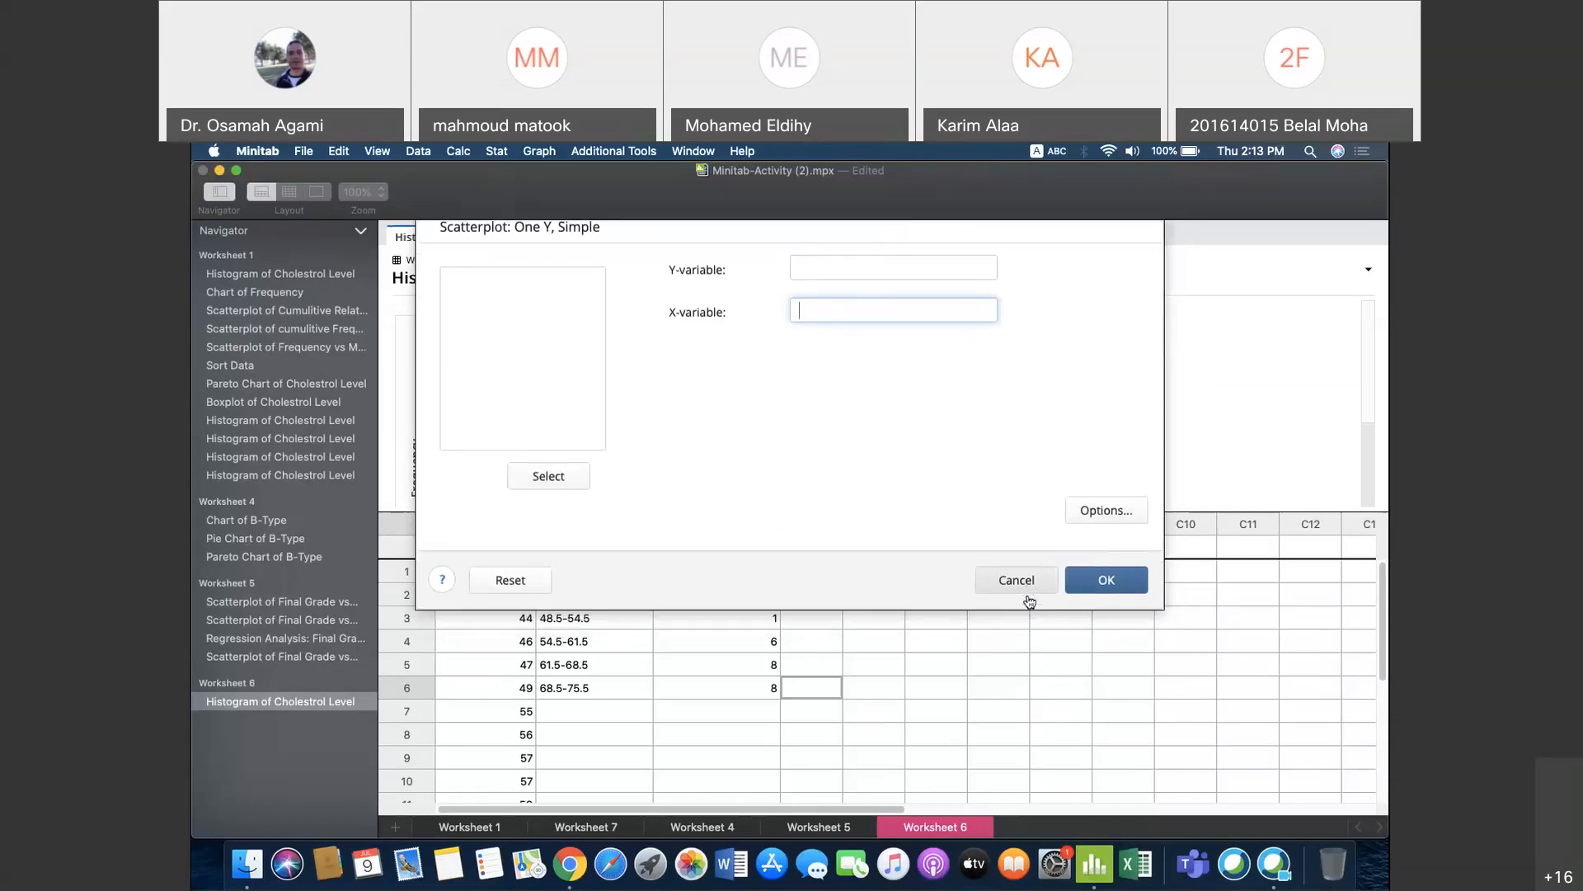
left_click(1028, 595)
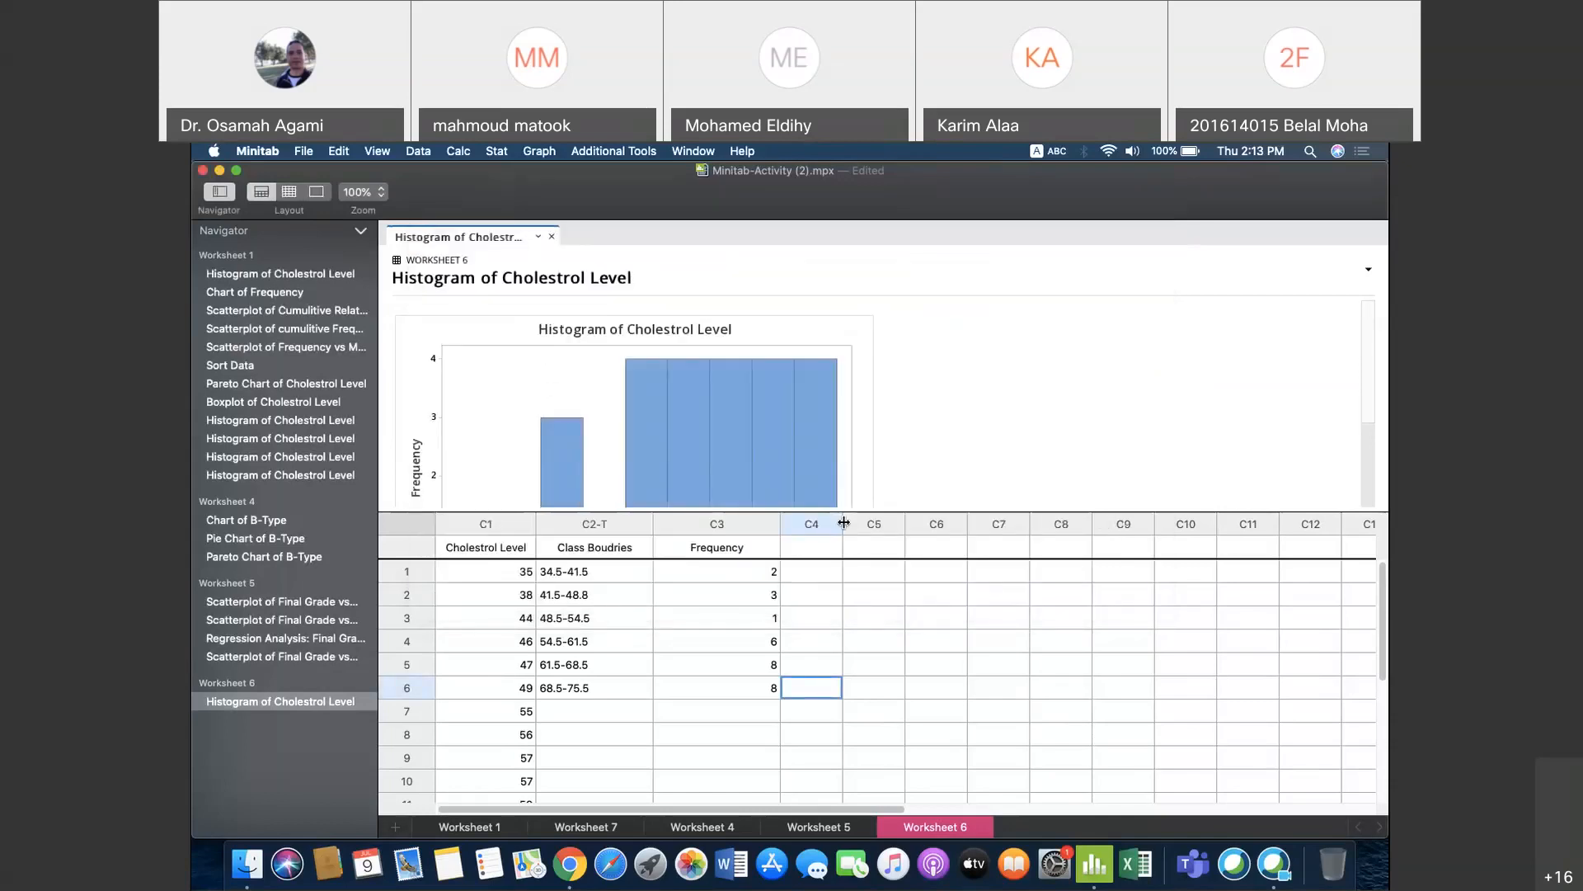
Step: Widen column C4 of Worksheet 6 and title it "Midpoint"
left_click_drag(843, 522, 900, 523)
left_click(858, 545)
type("Mi")
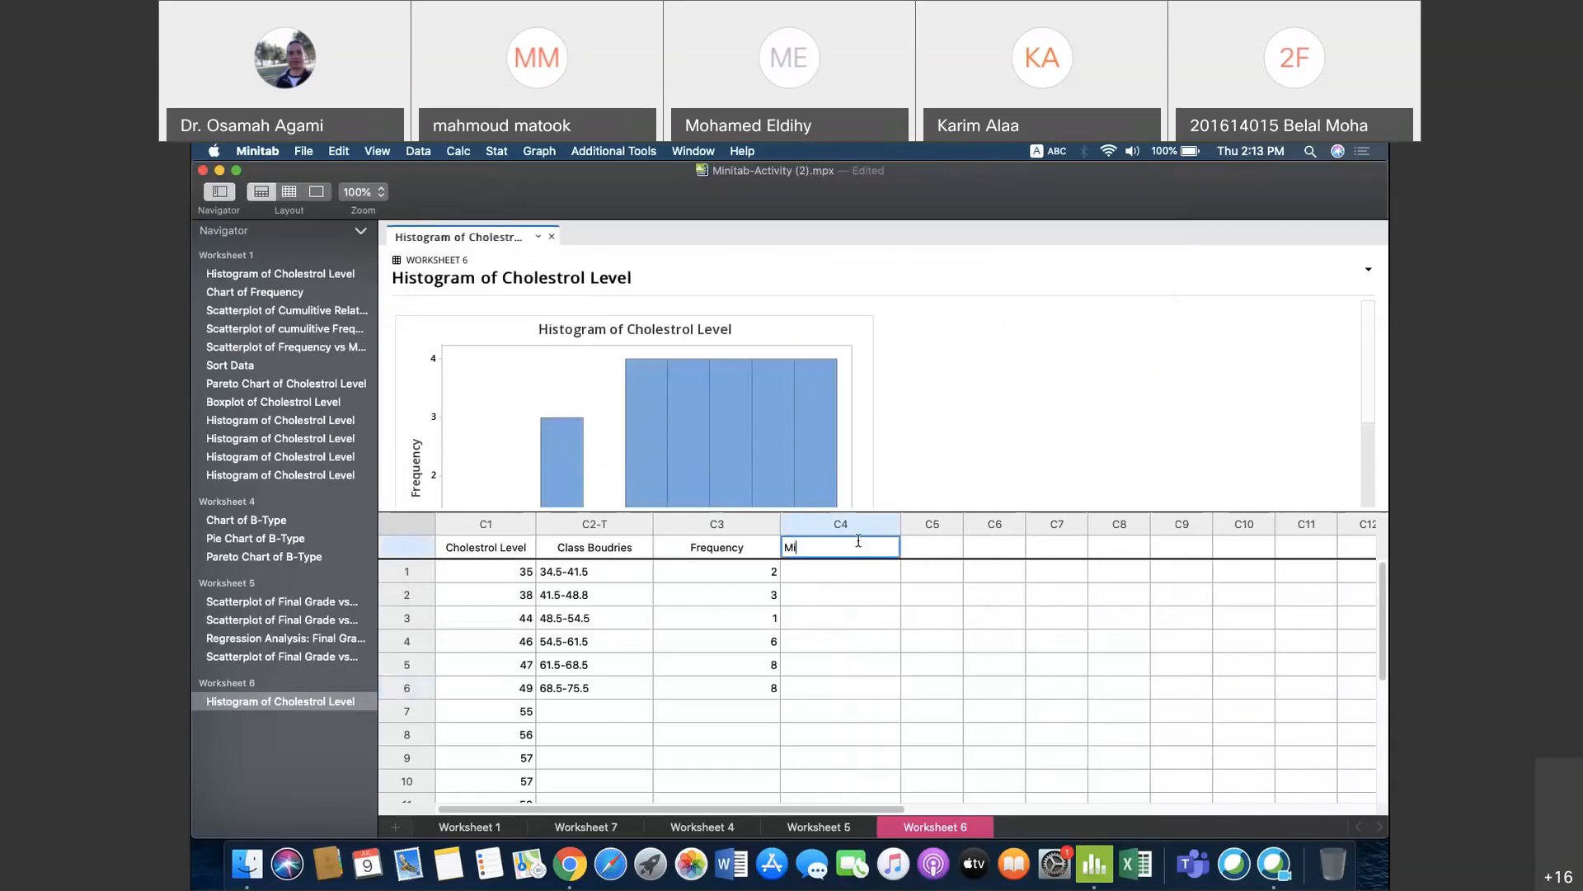
type("dpoint")
key("Return")
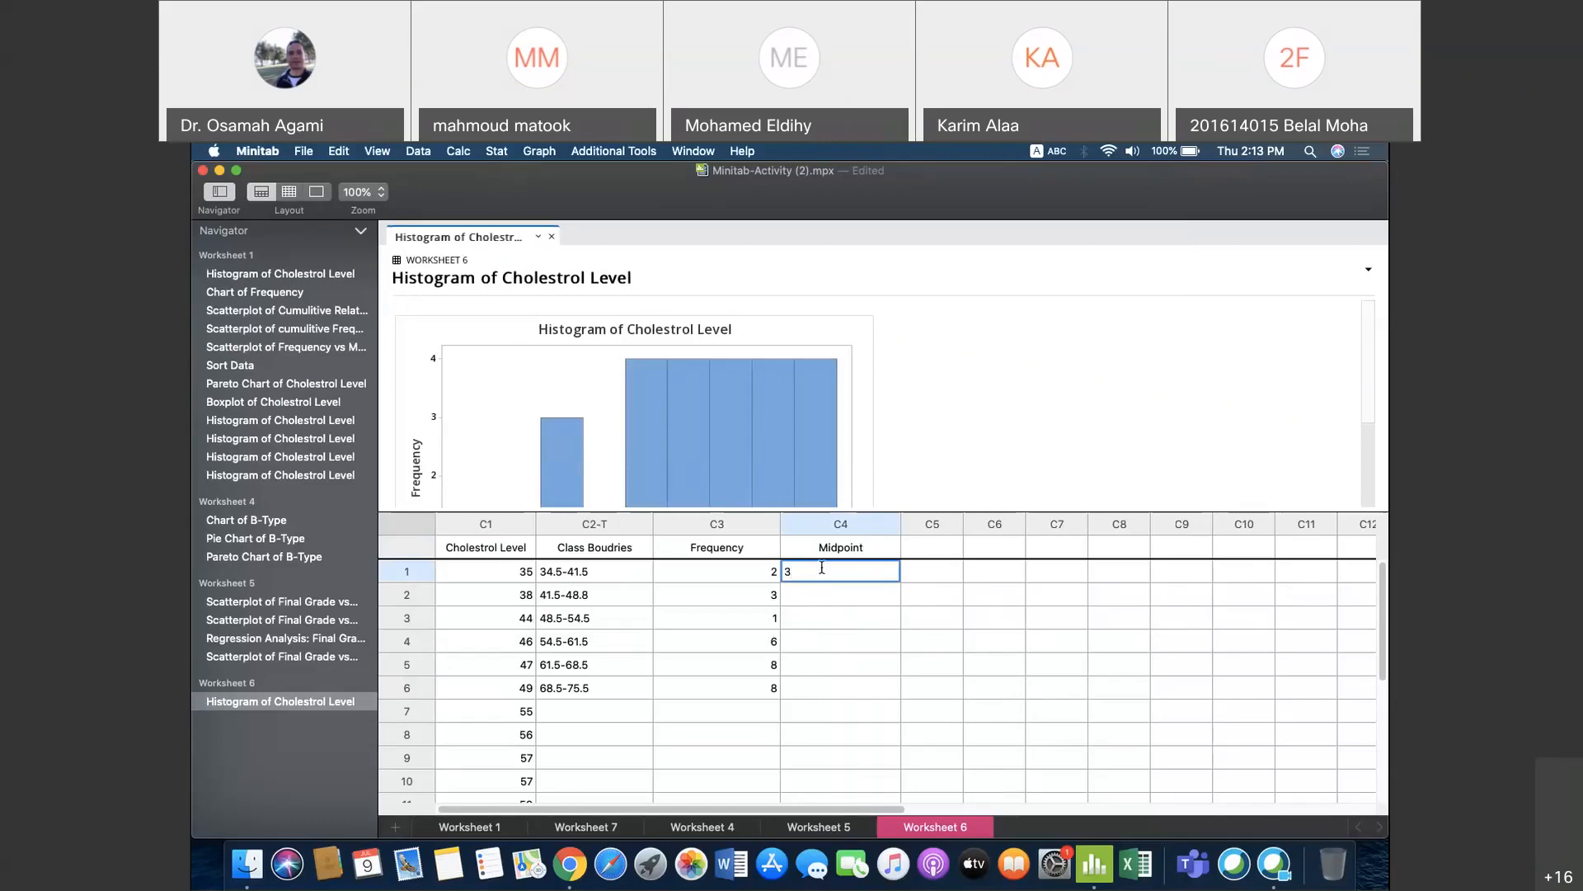
Step: Enter the midpoints 38, 45, 52, 59, 66 and 73 in rows 1 to 6 of Worksheet 6's Midpoint column
type("8")
key("Return")
type("45")
key("Return")
type("52")
key("Return")
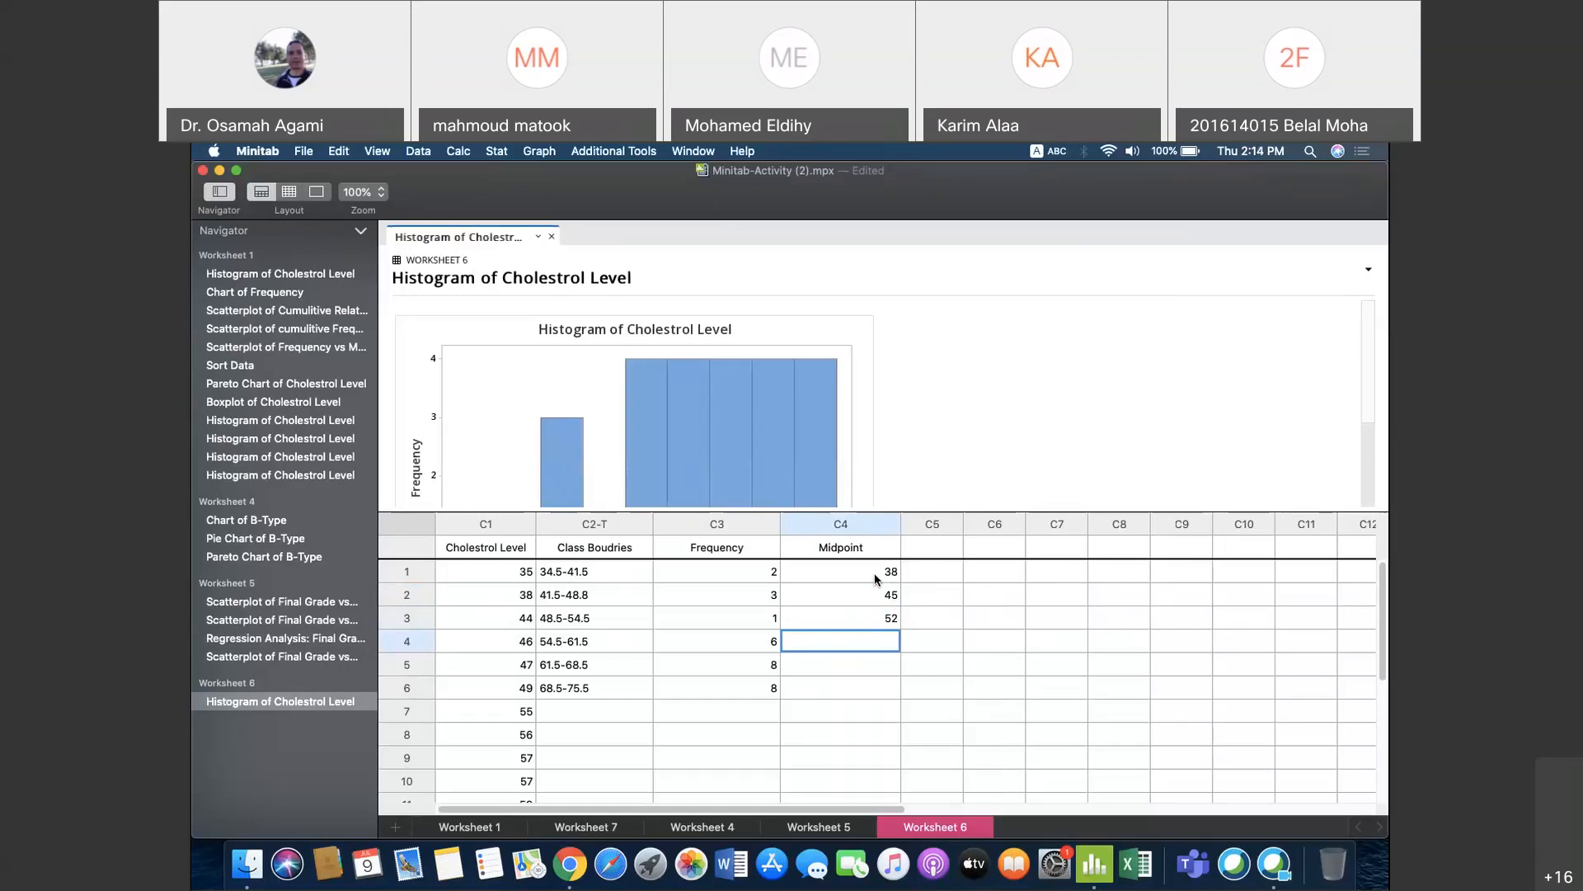
type("59")
key("Return")
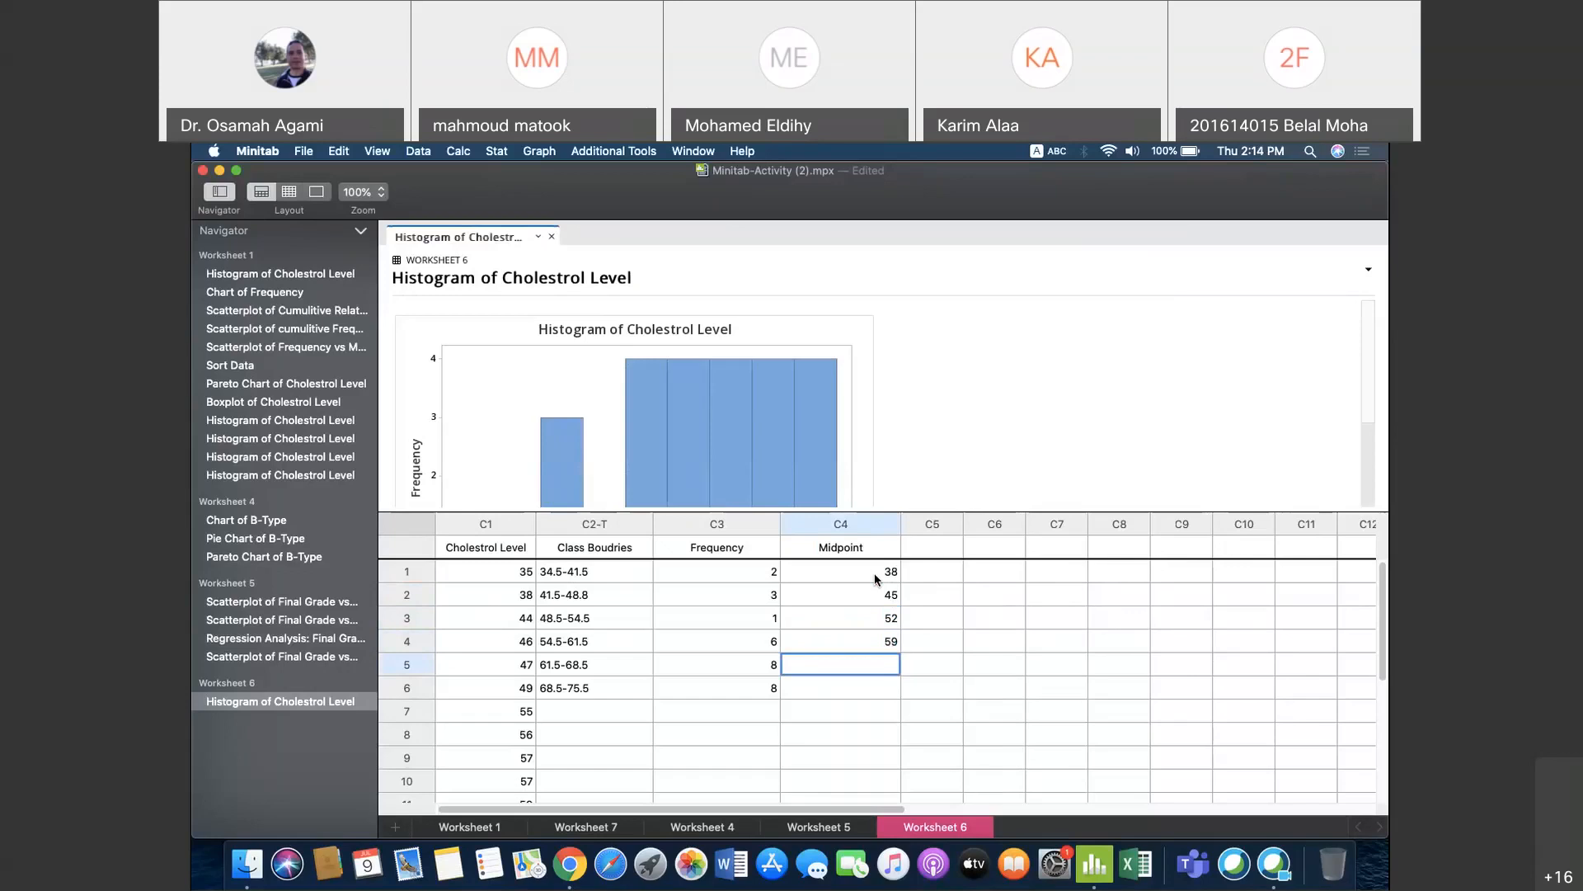
type("66")
key("Return")
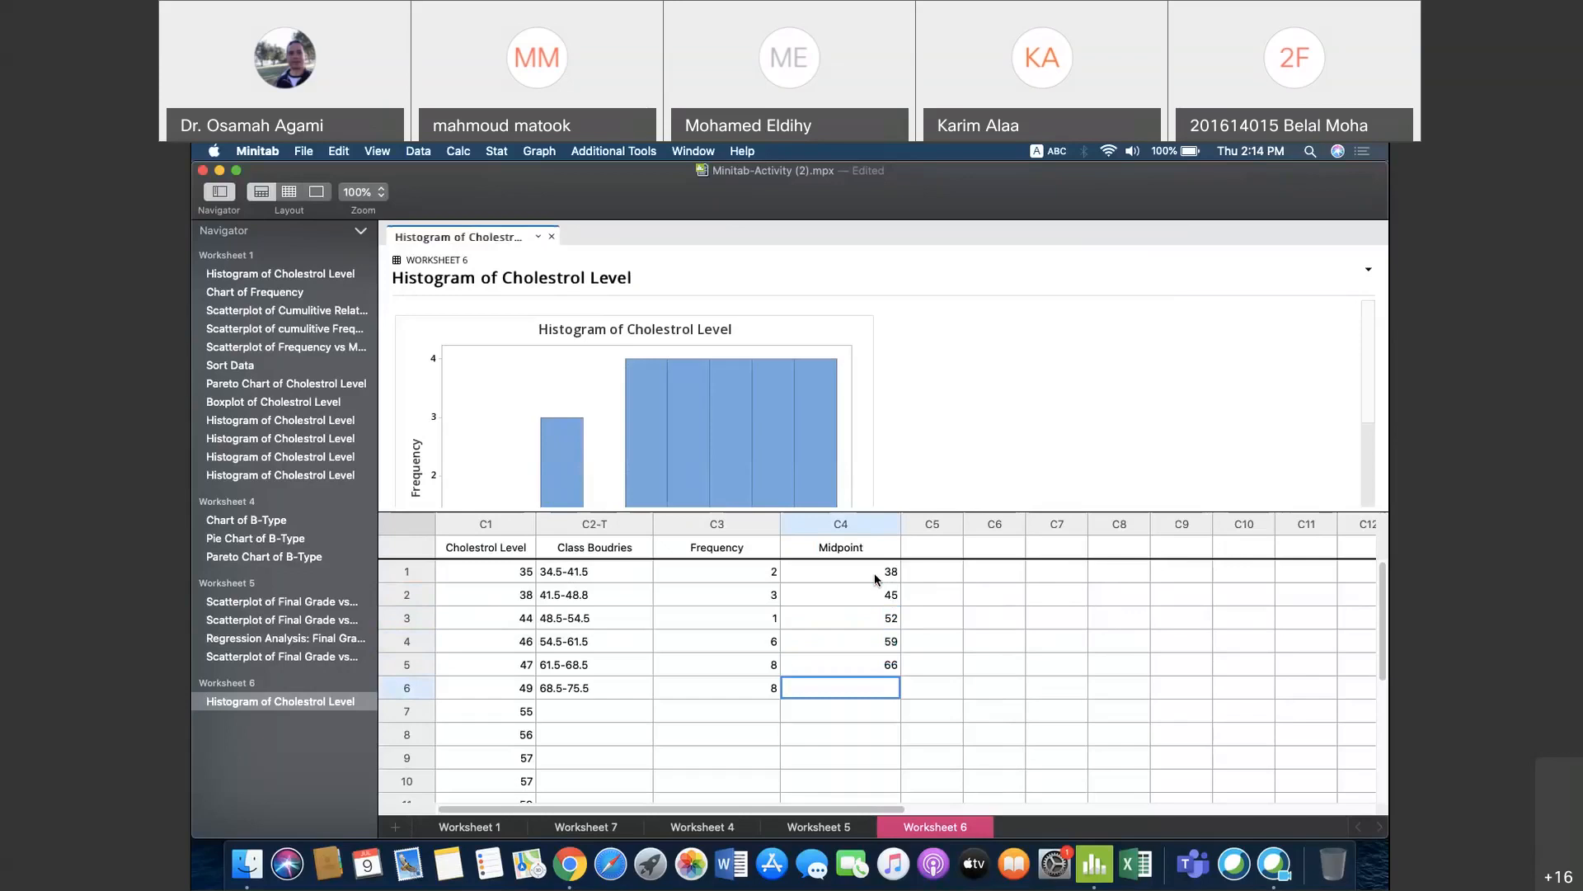
type("73")
key("Return")
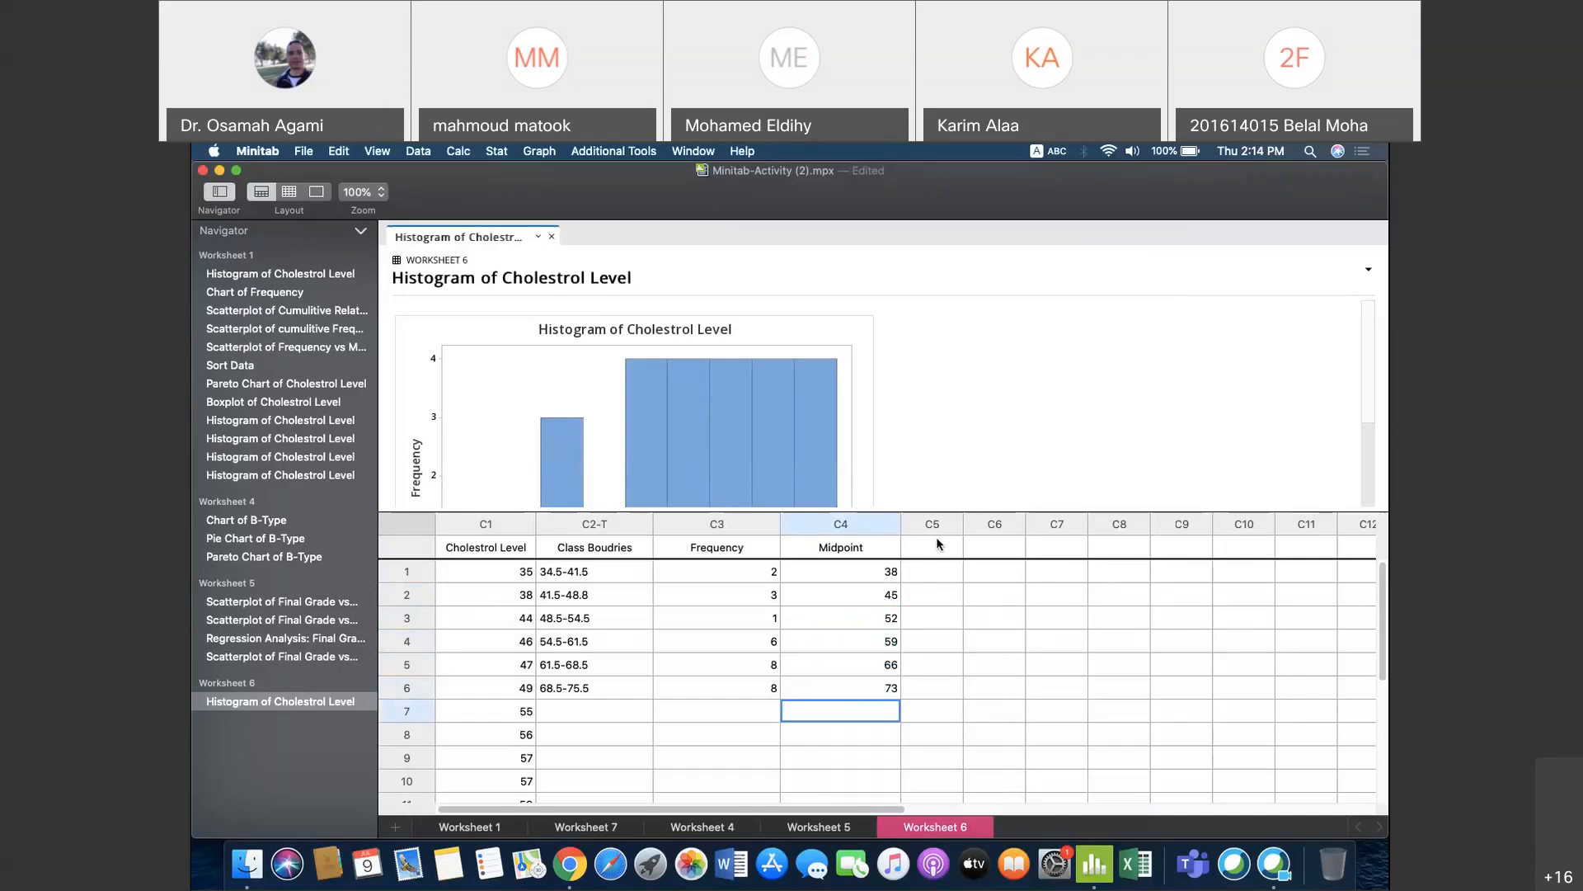
left_click(757, 733)
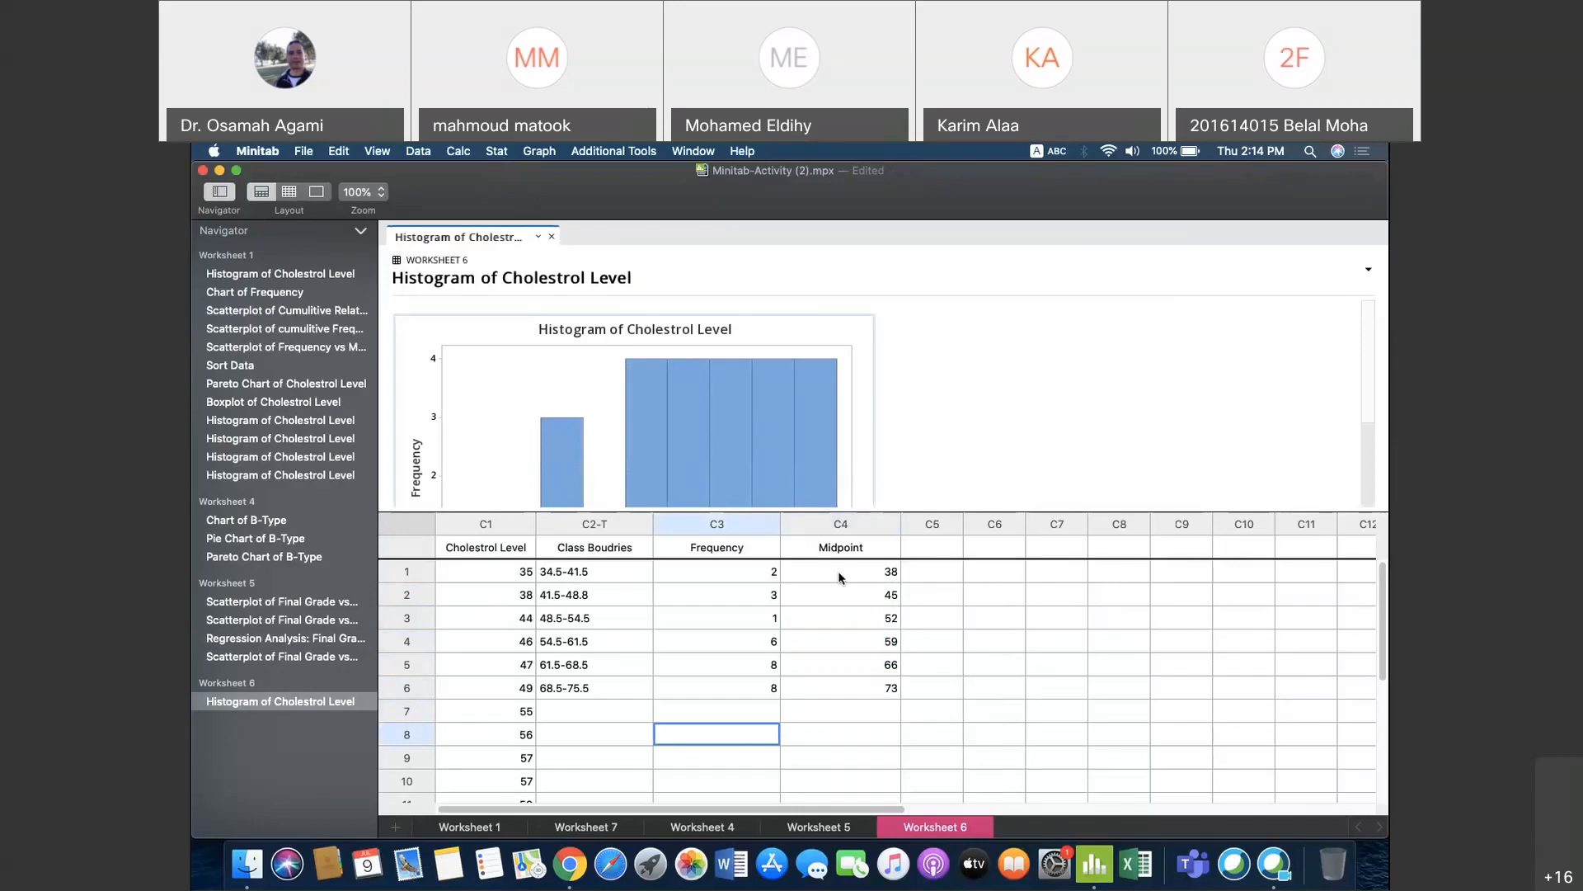
left_click(879, 706)
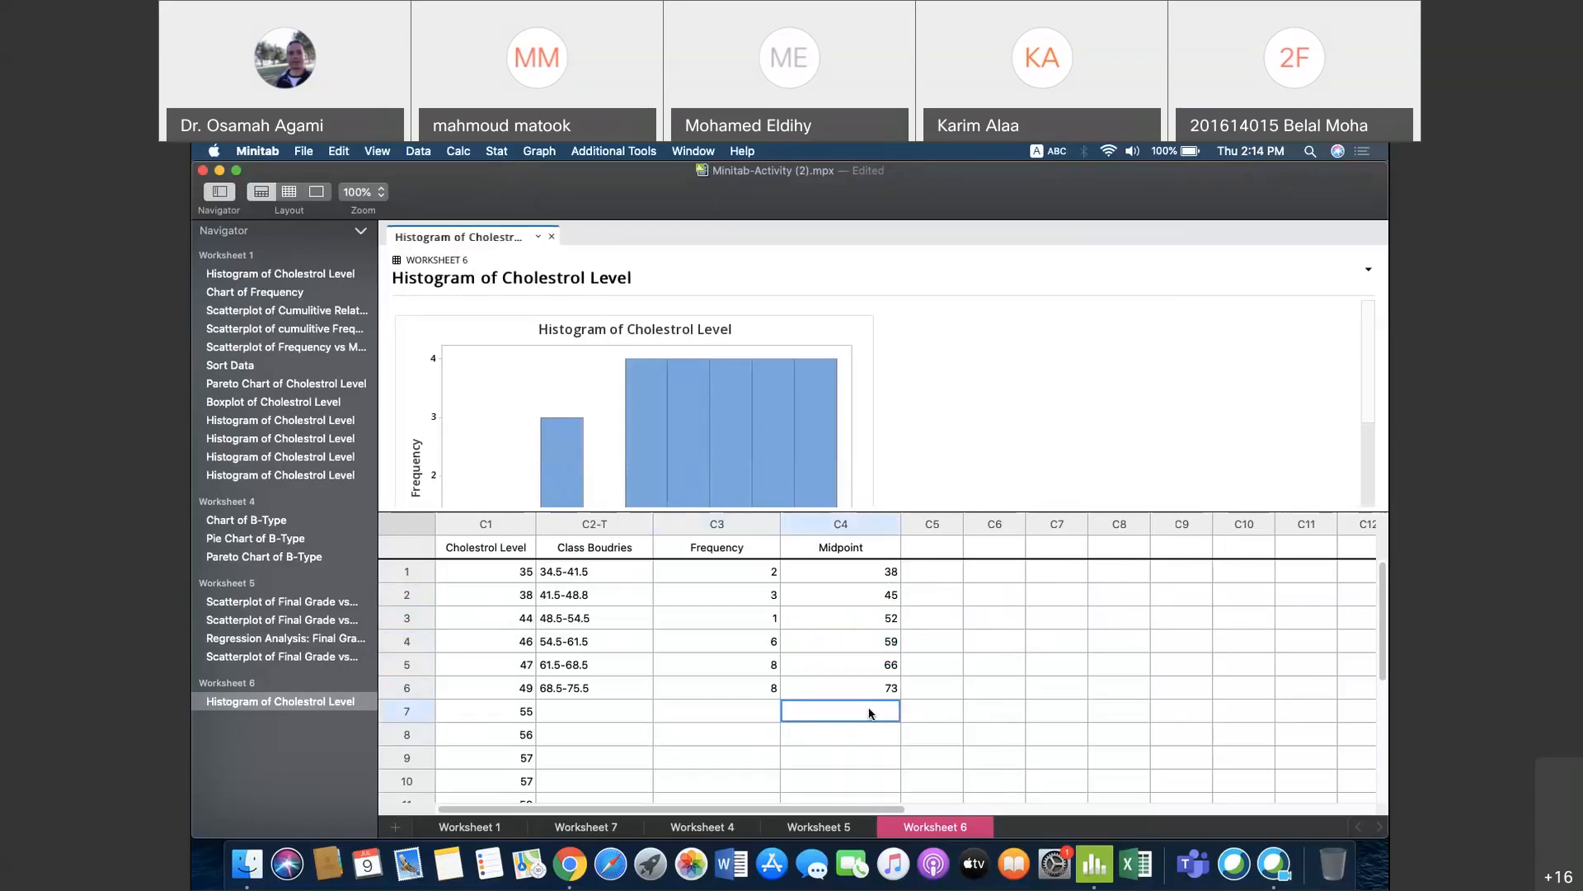
Step: Insert an empty row above row 1 of Worksheet 6
left_click(808, 567)
right_click(807, 568)
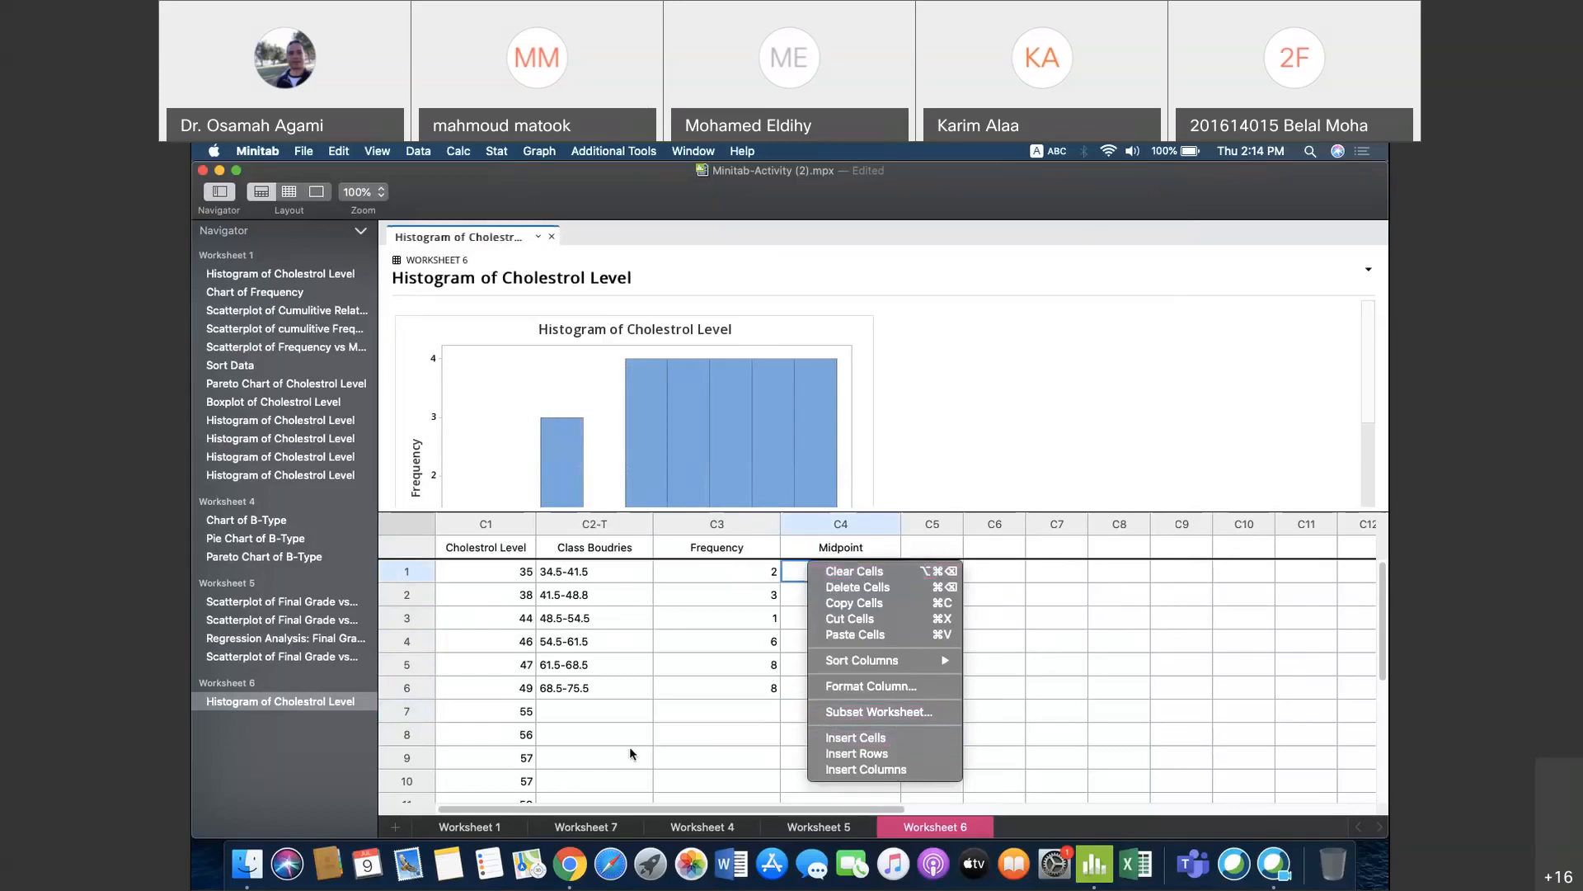
key("super+v")
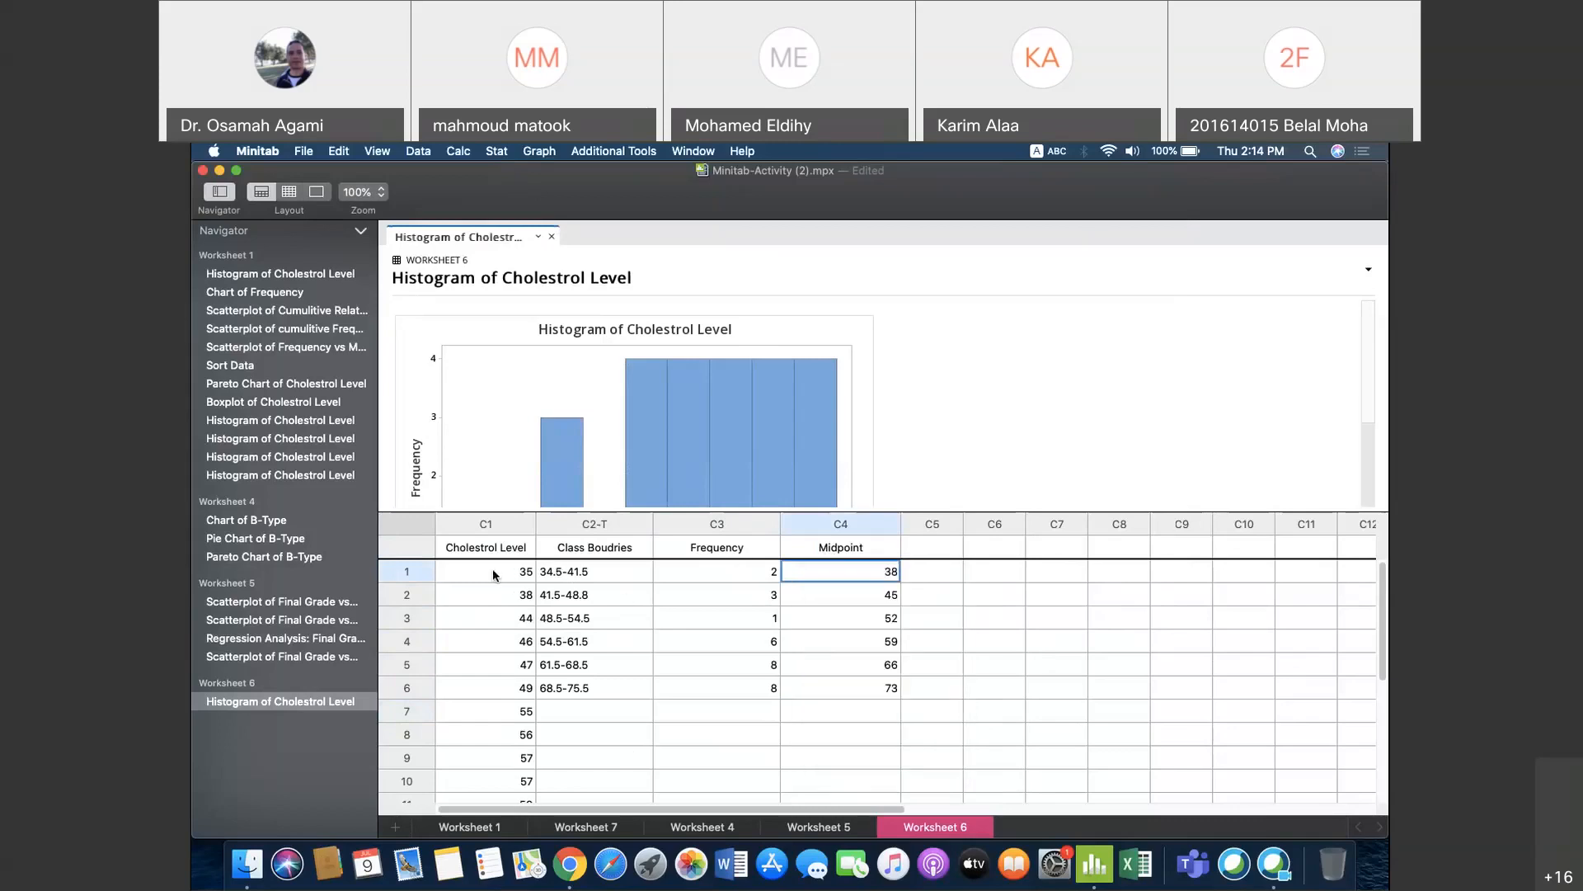
left_click(578, 572)
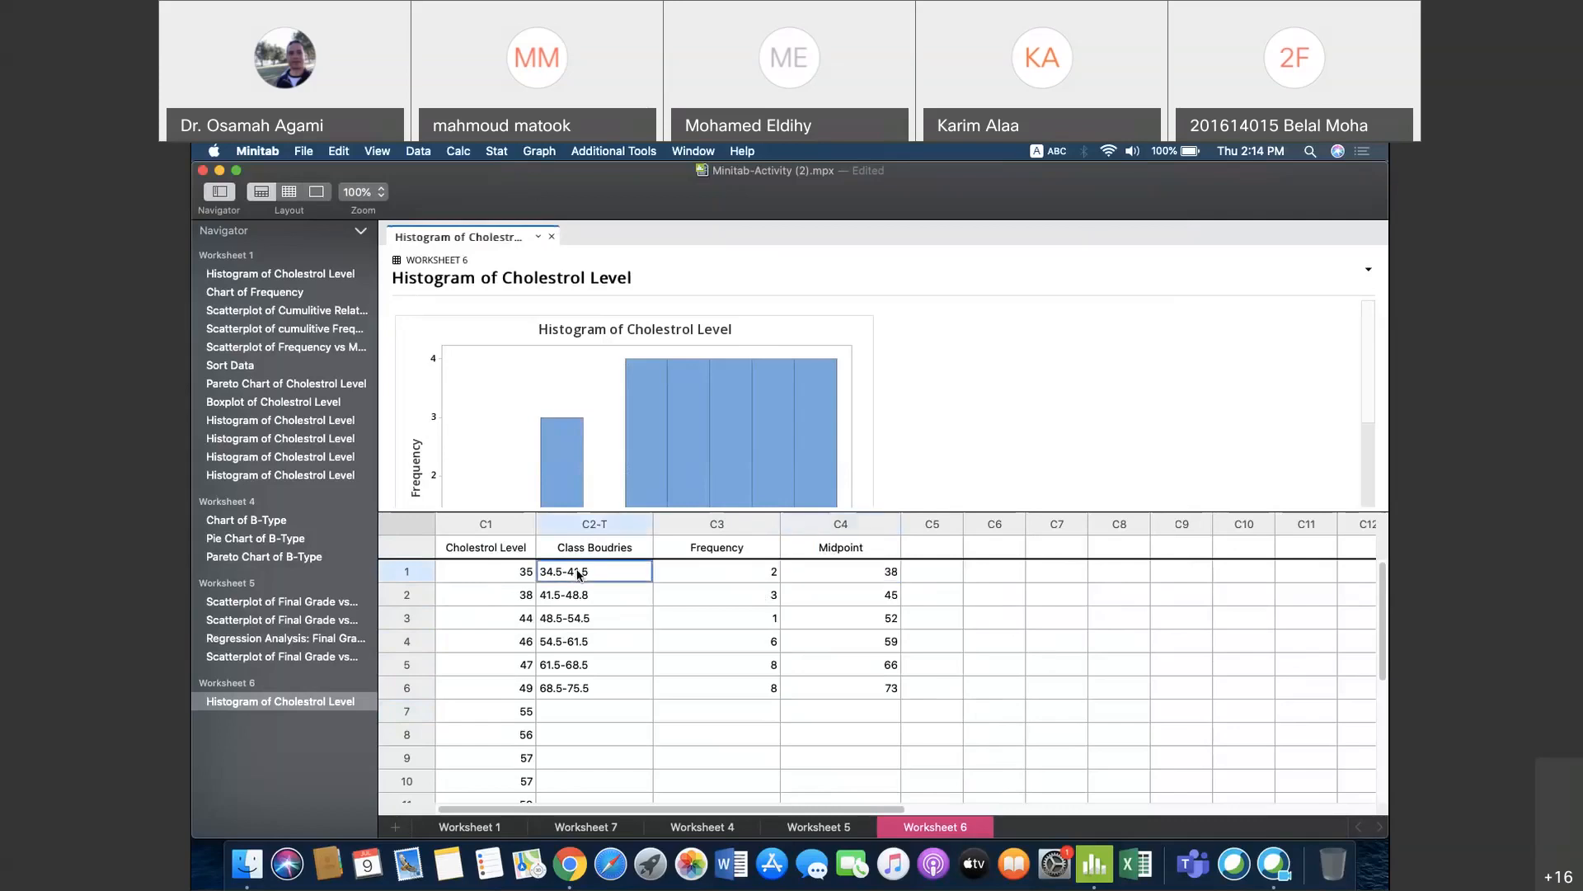
right_click(578, 571)
left_click(639, 759)
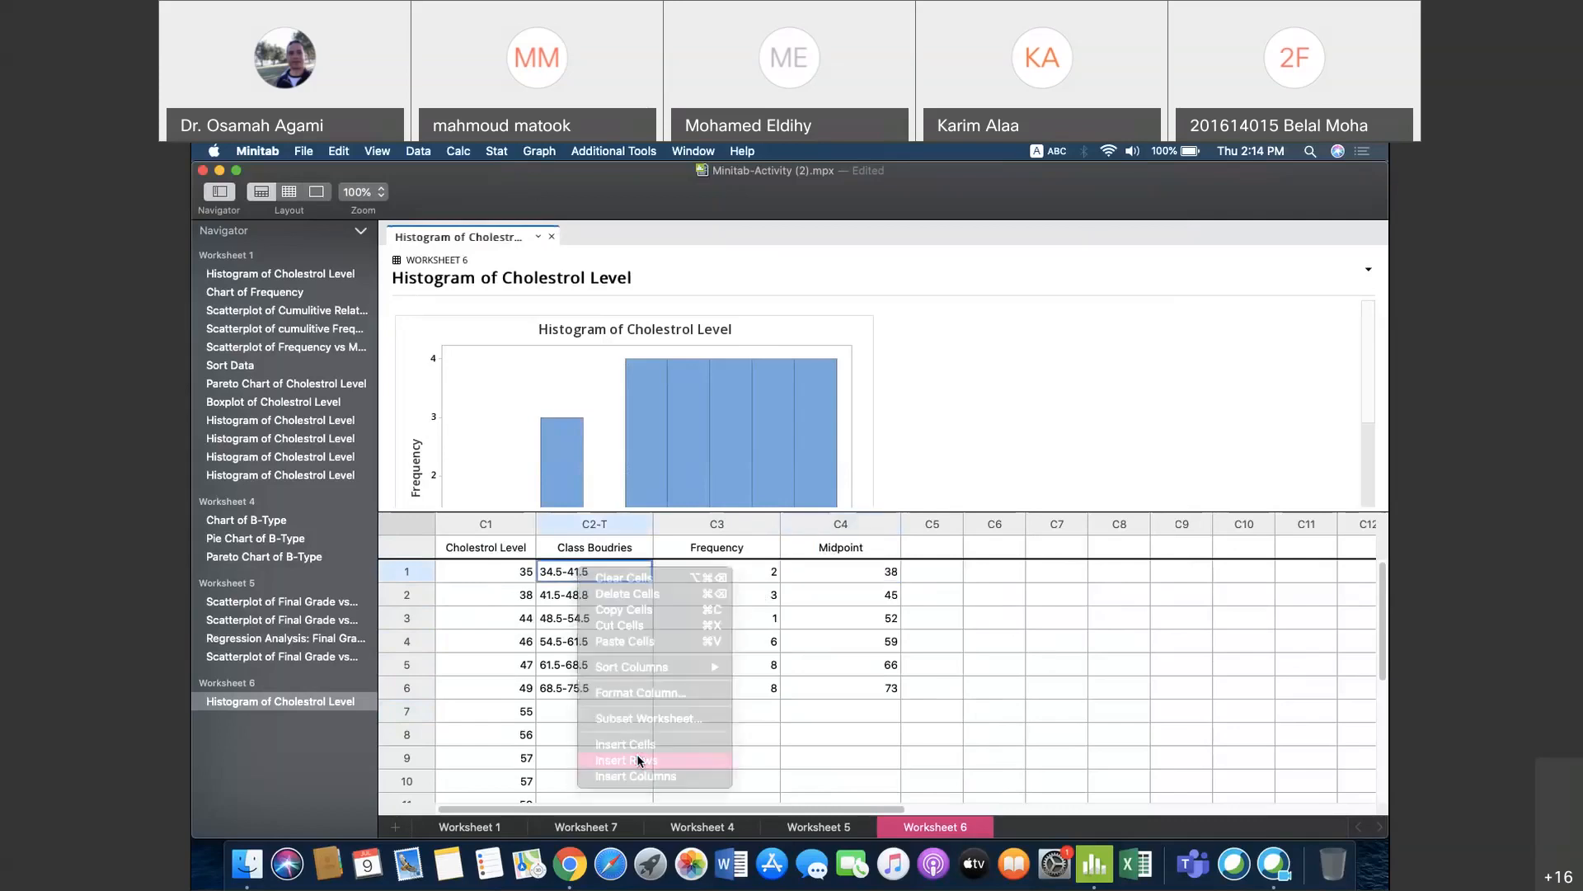
Step: Fill the empty first row with class boundaries 27.5-41.5, frequency 0 and midpoint 31
left_click(502, 576)
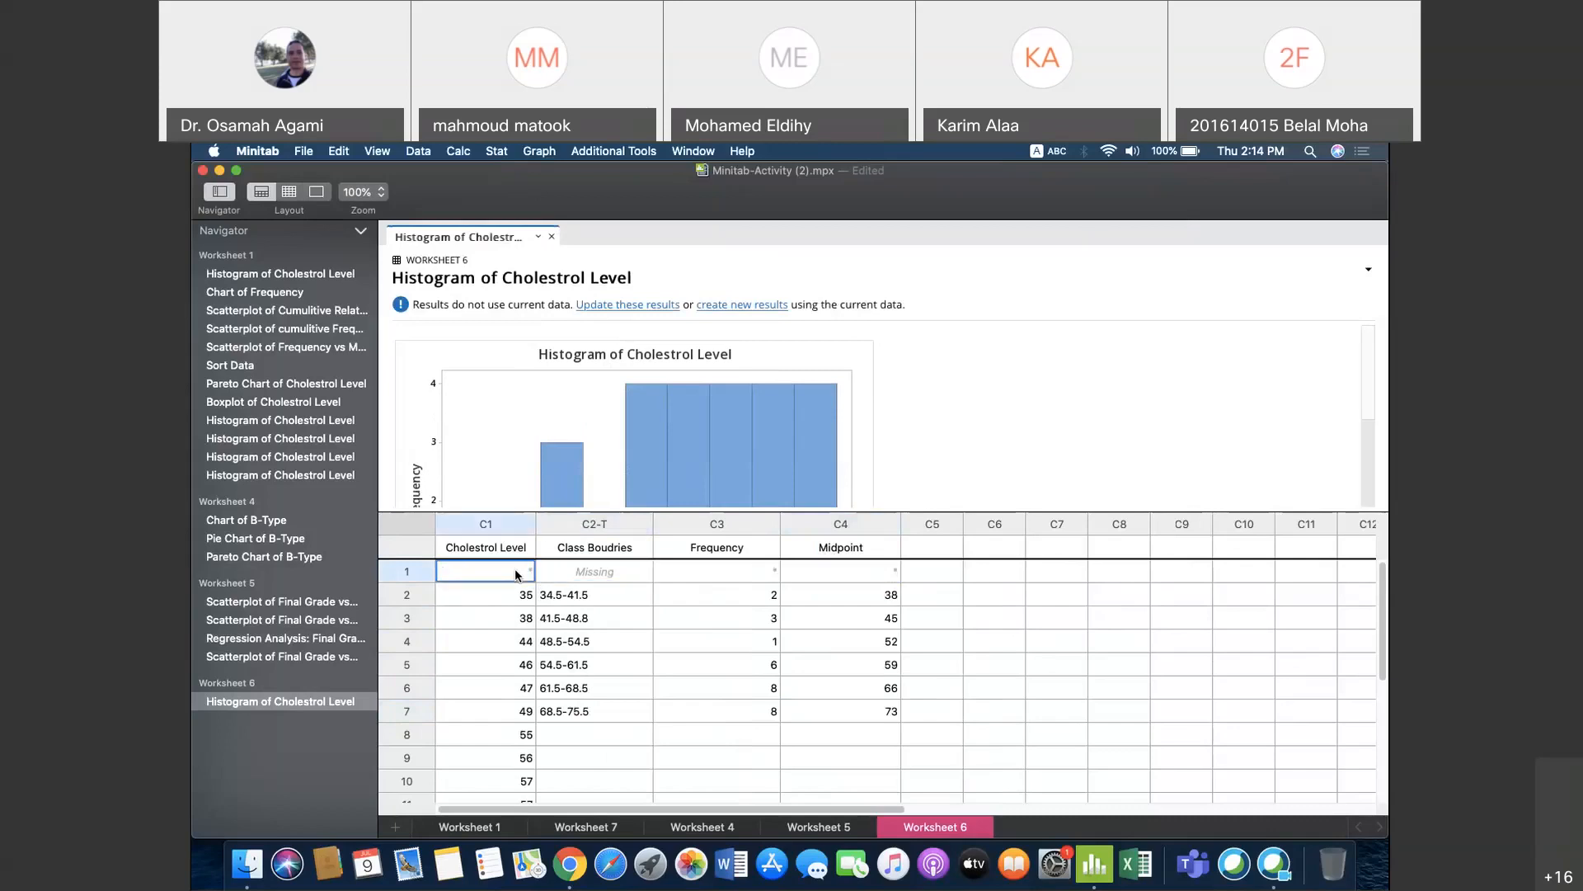
left_click(595, 572)
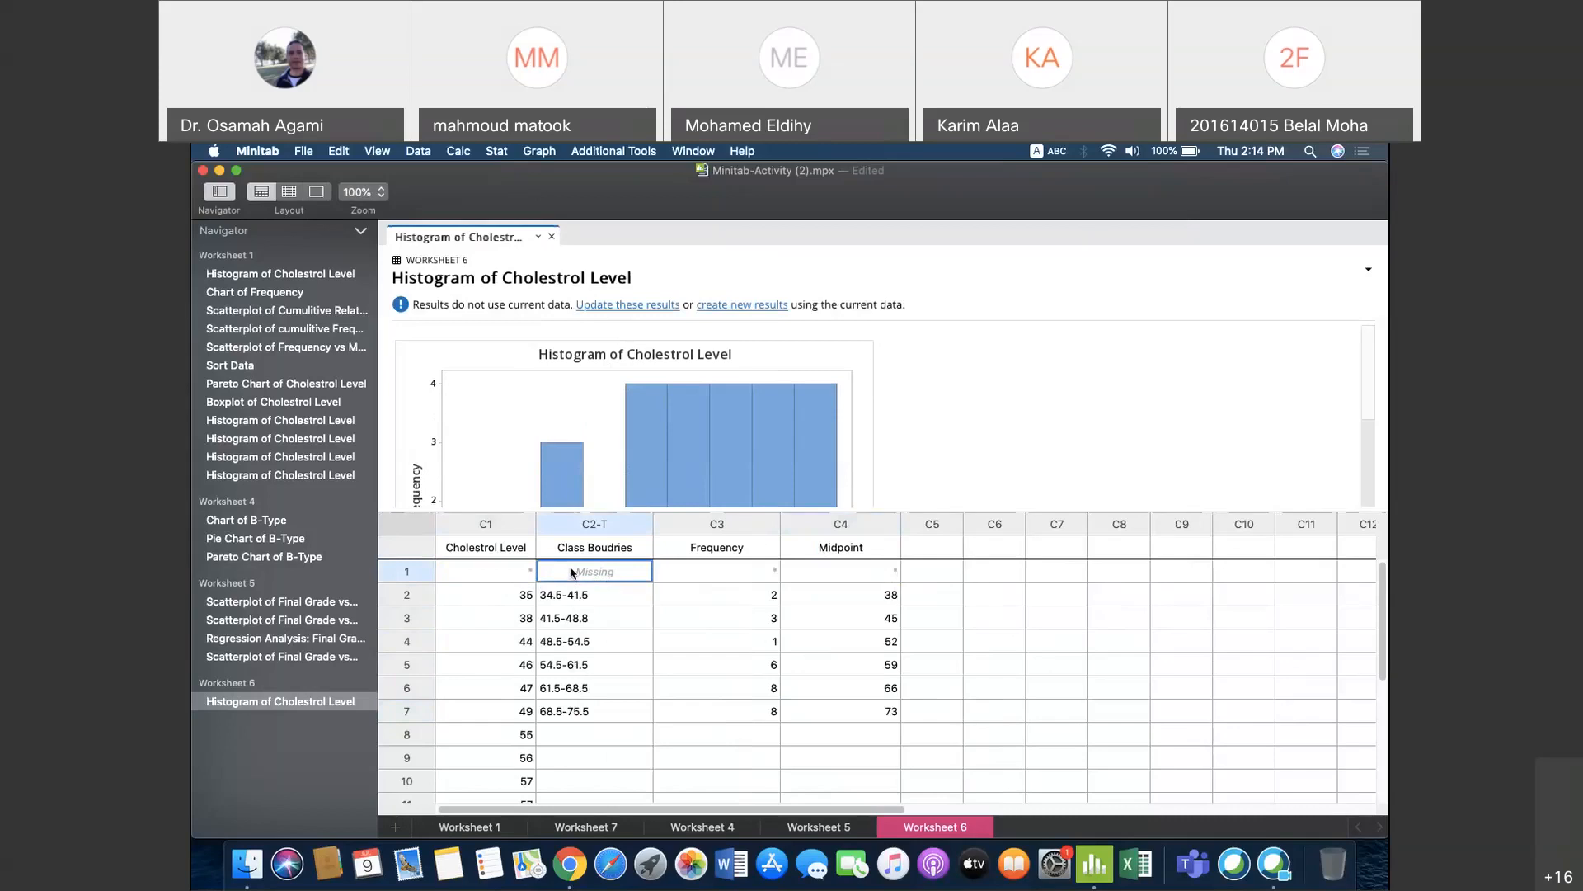
type("27.5-41.5")
left_click(686, 571)
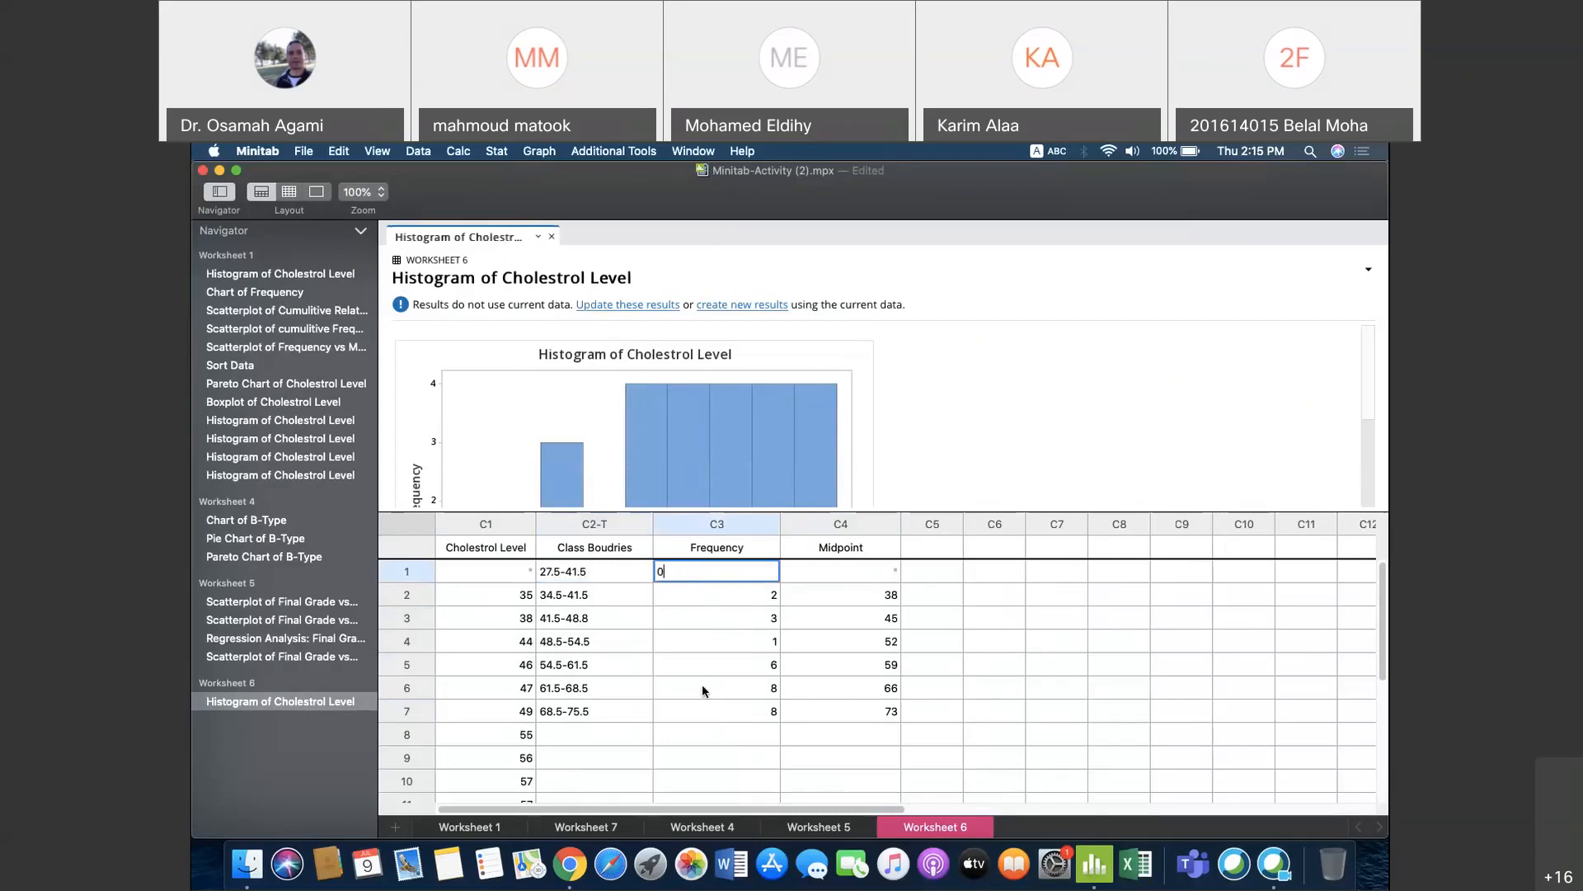
left_click(834, 570)
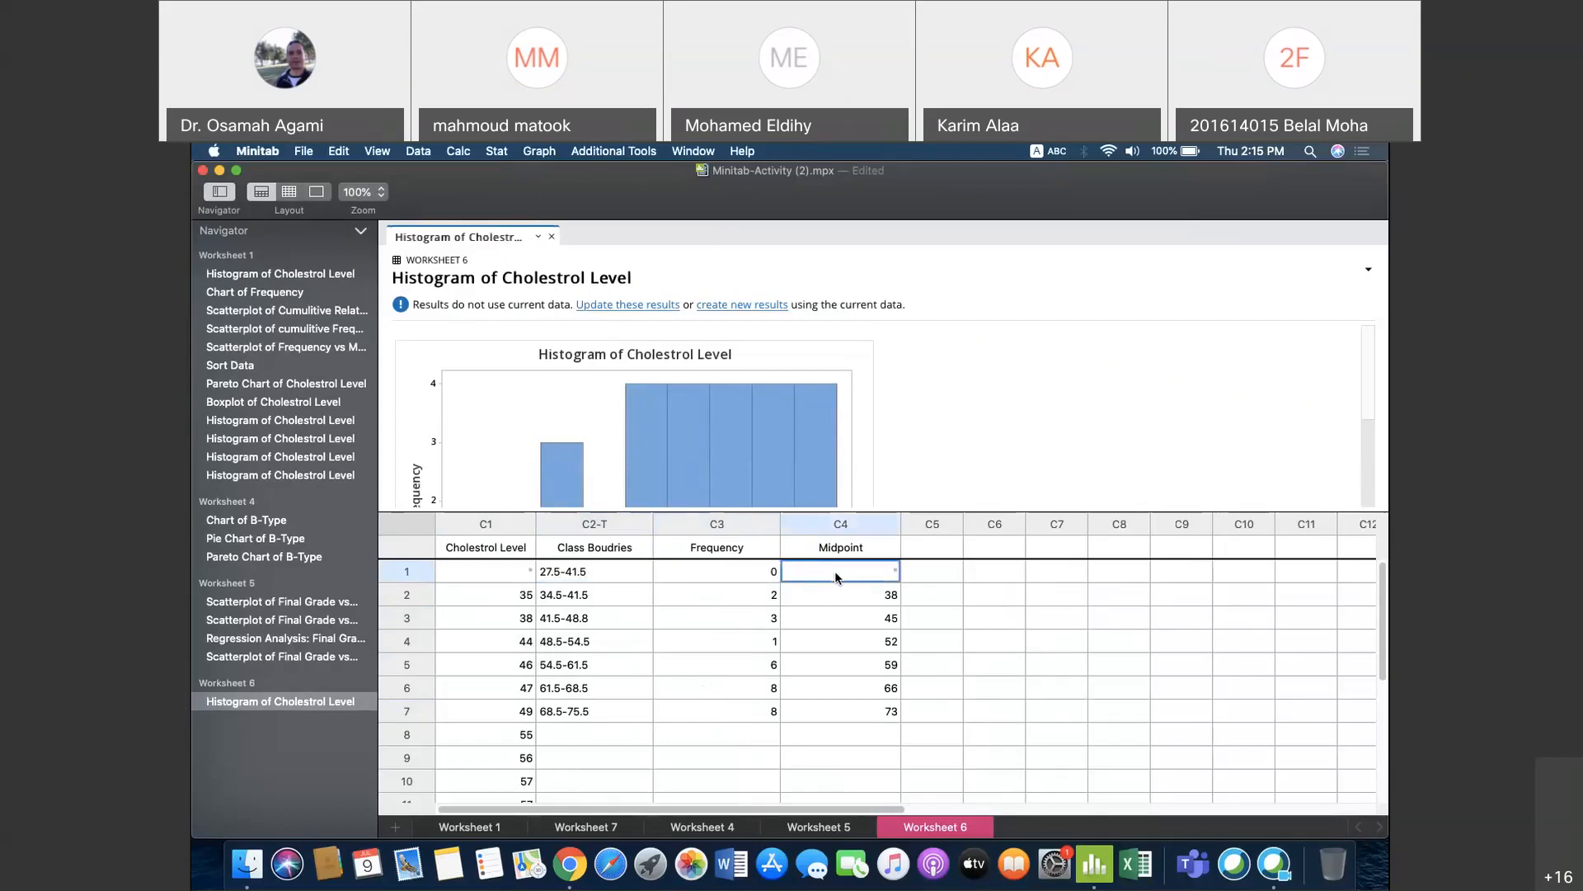
key("BackSpace")
type("31")
Step: Add a final class in row 8 with boundaries 75.5-82.5, frequency 0 and midpoint 80
left_click(591, 730)
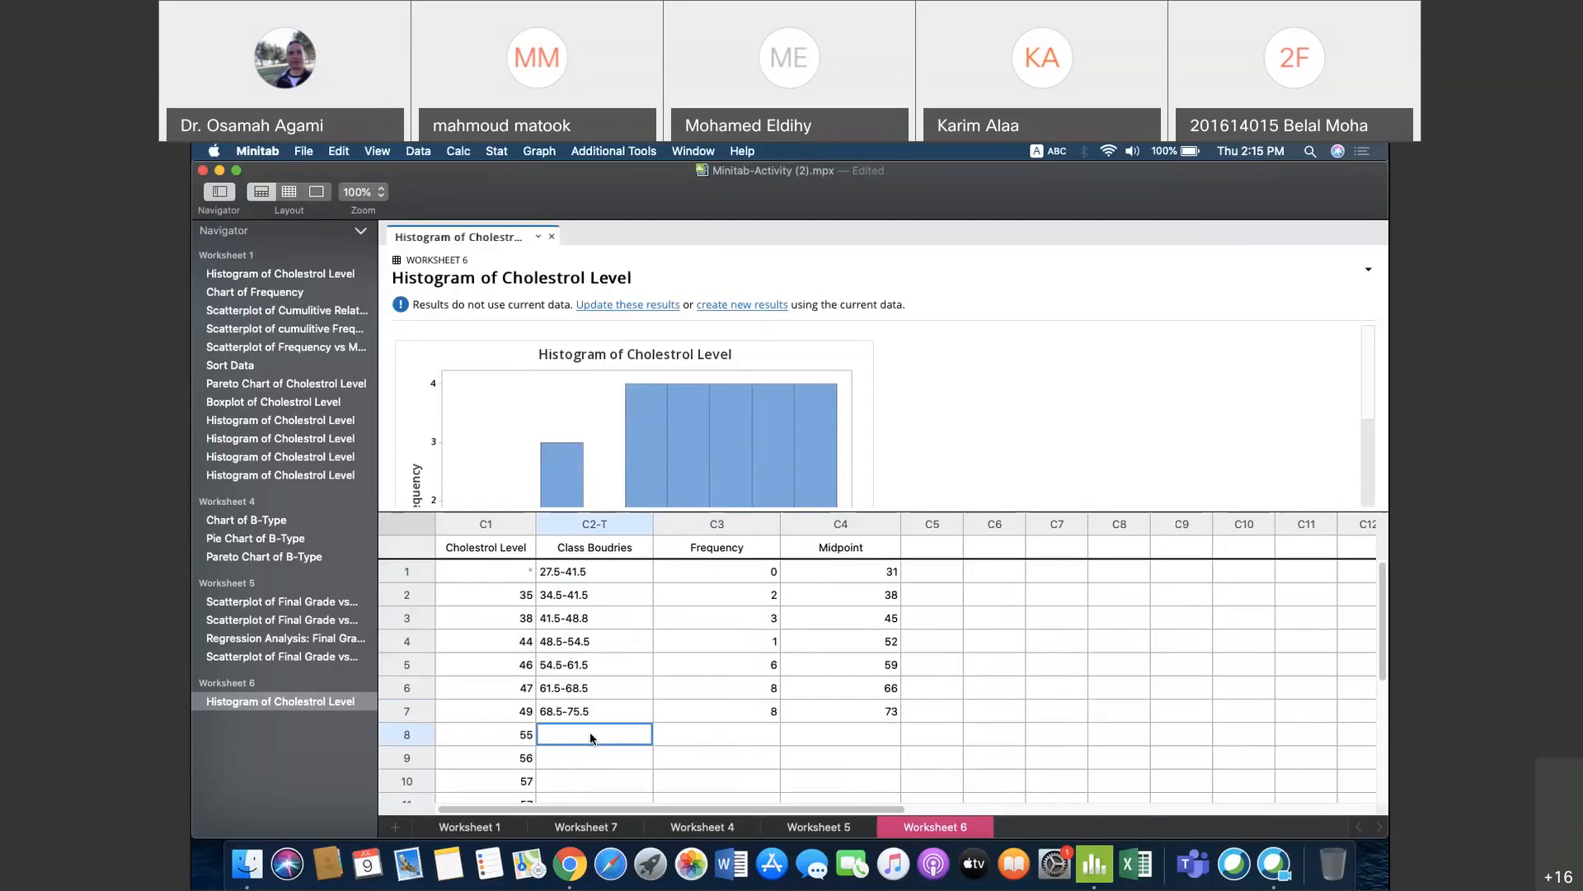
type("75.5-")
type("82.5")
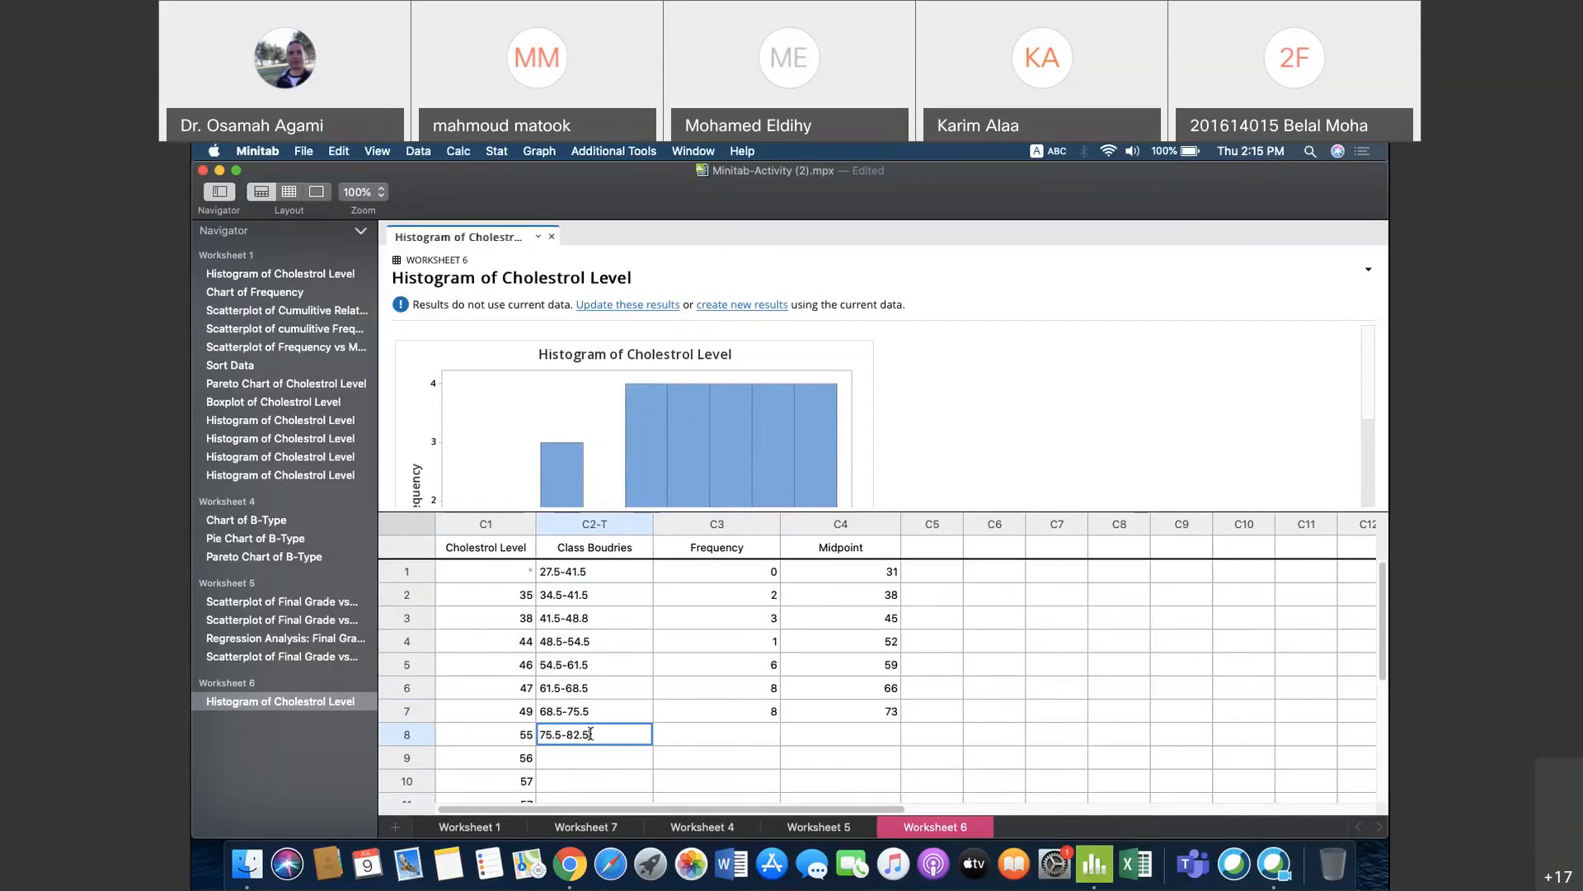
left_click(719, 730)
type("0")
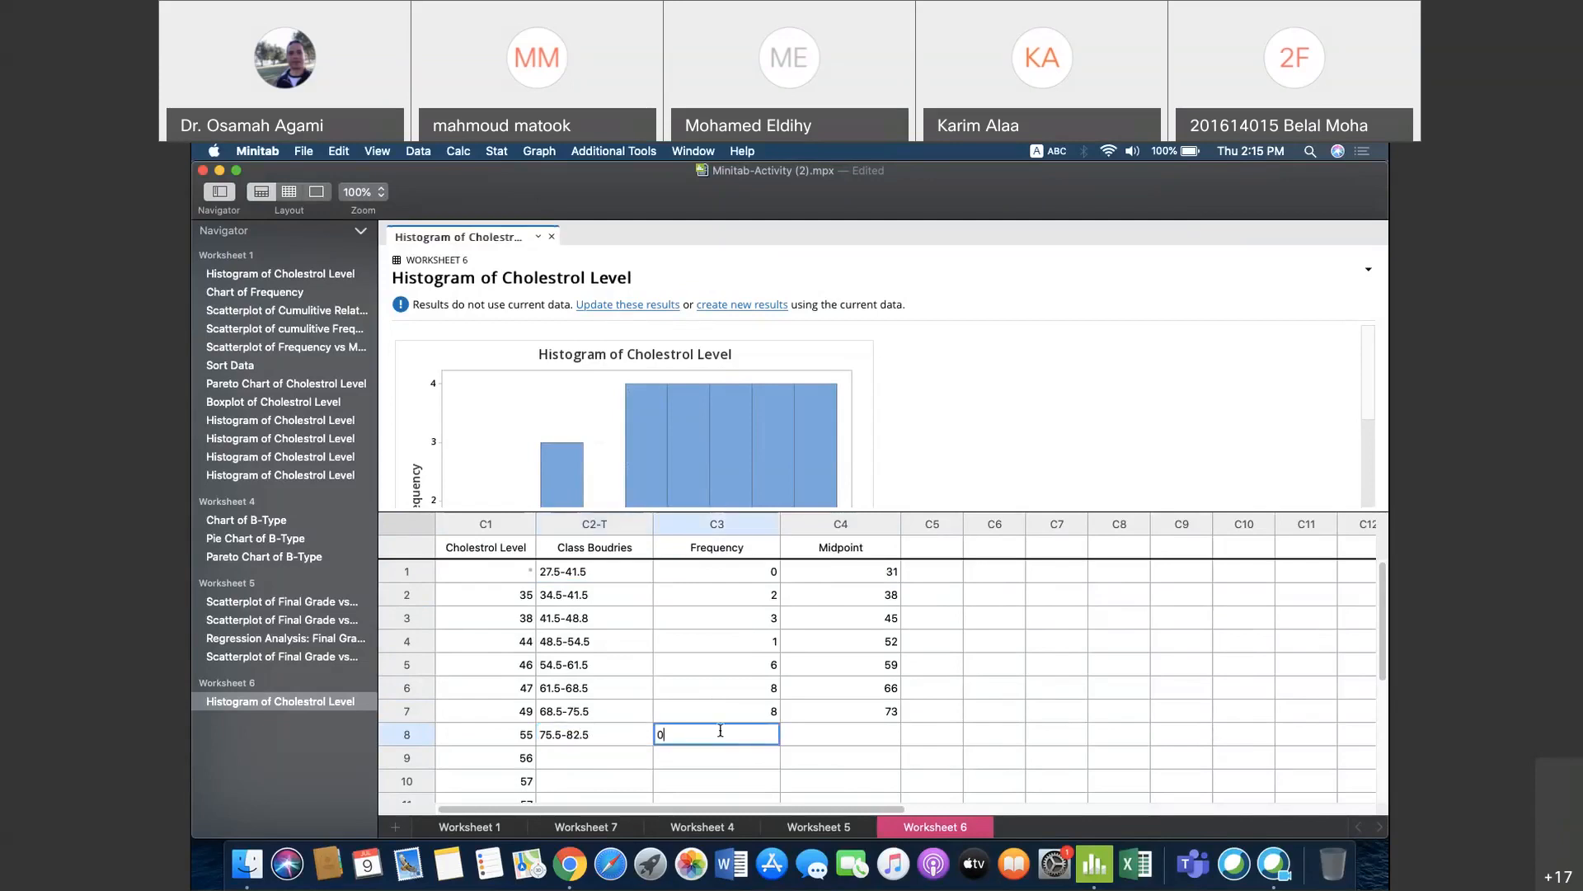
left_click(863, 734)
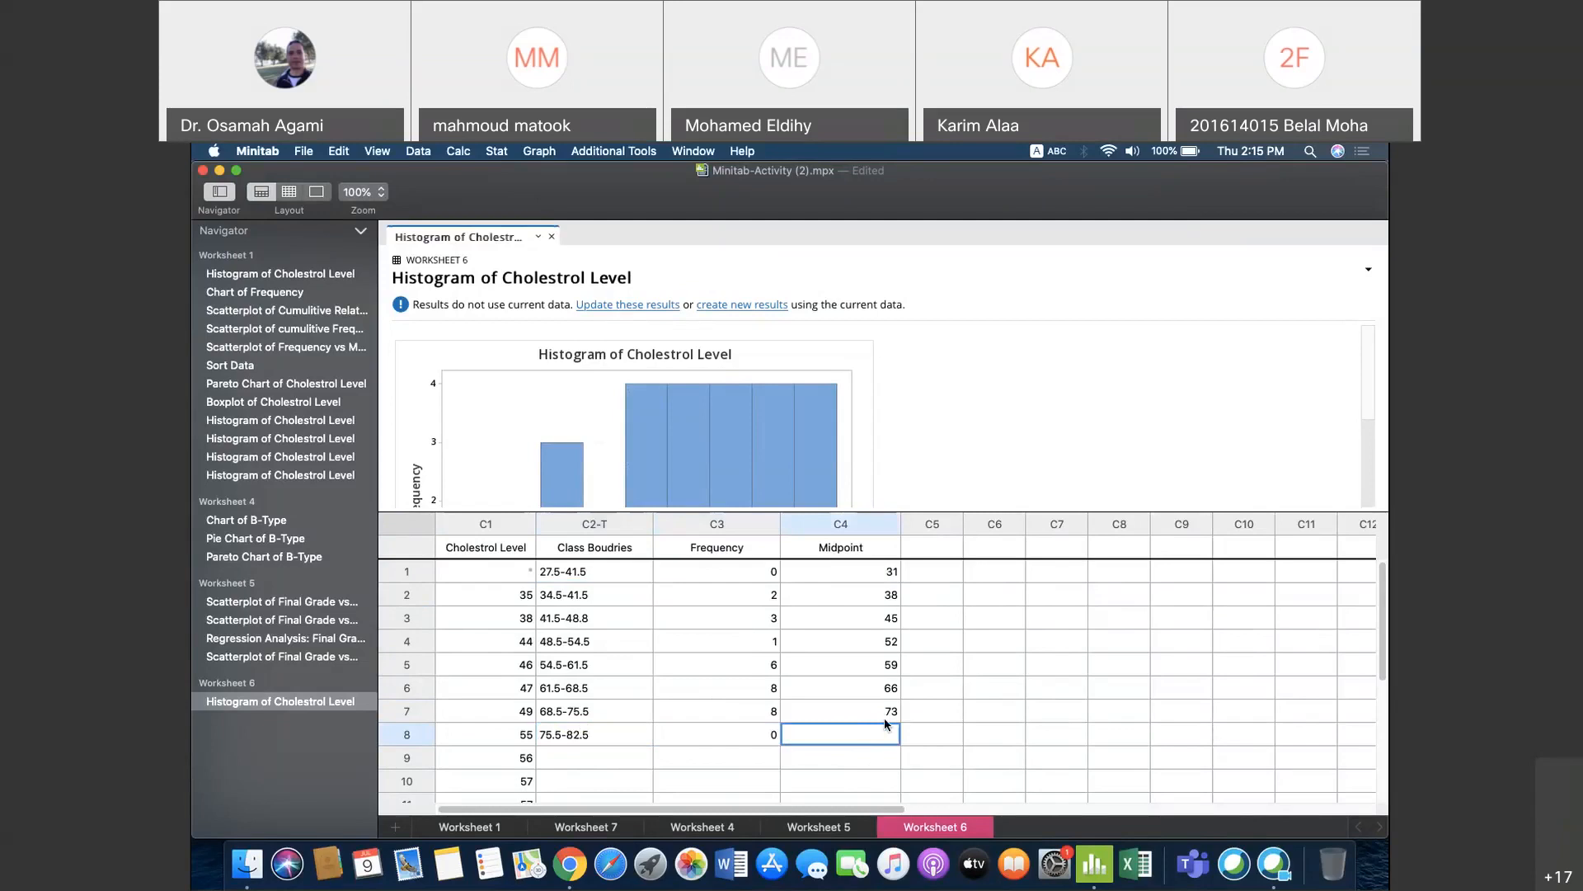
type("80")
key("Tab")
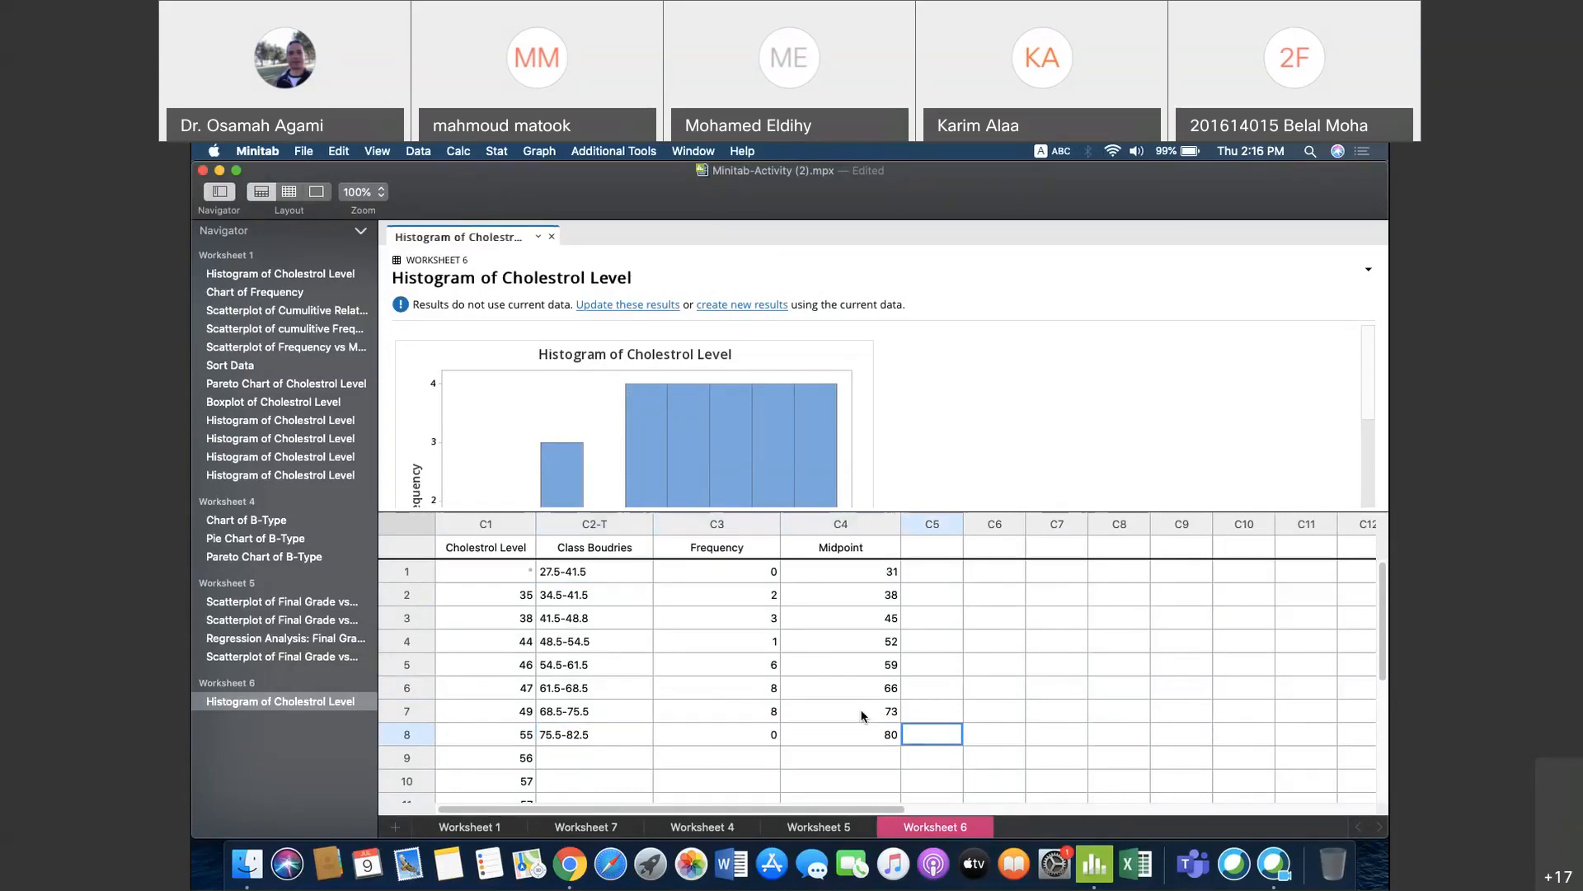
Step: Set up a simple one-Y scatterplot with Frequency as the Y-variable and Midpoint as the X-variable
left_click(532, 151)
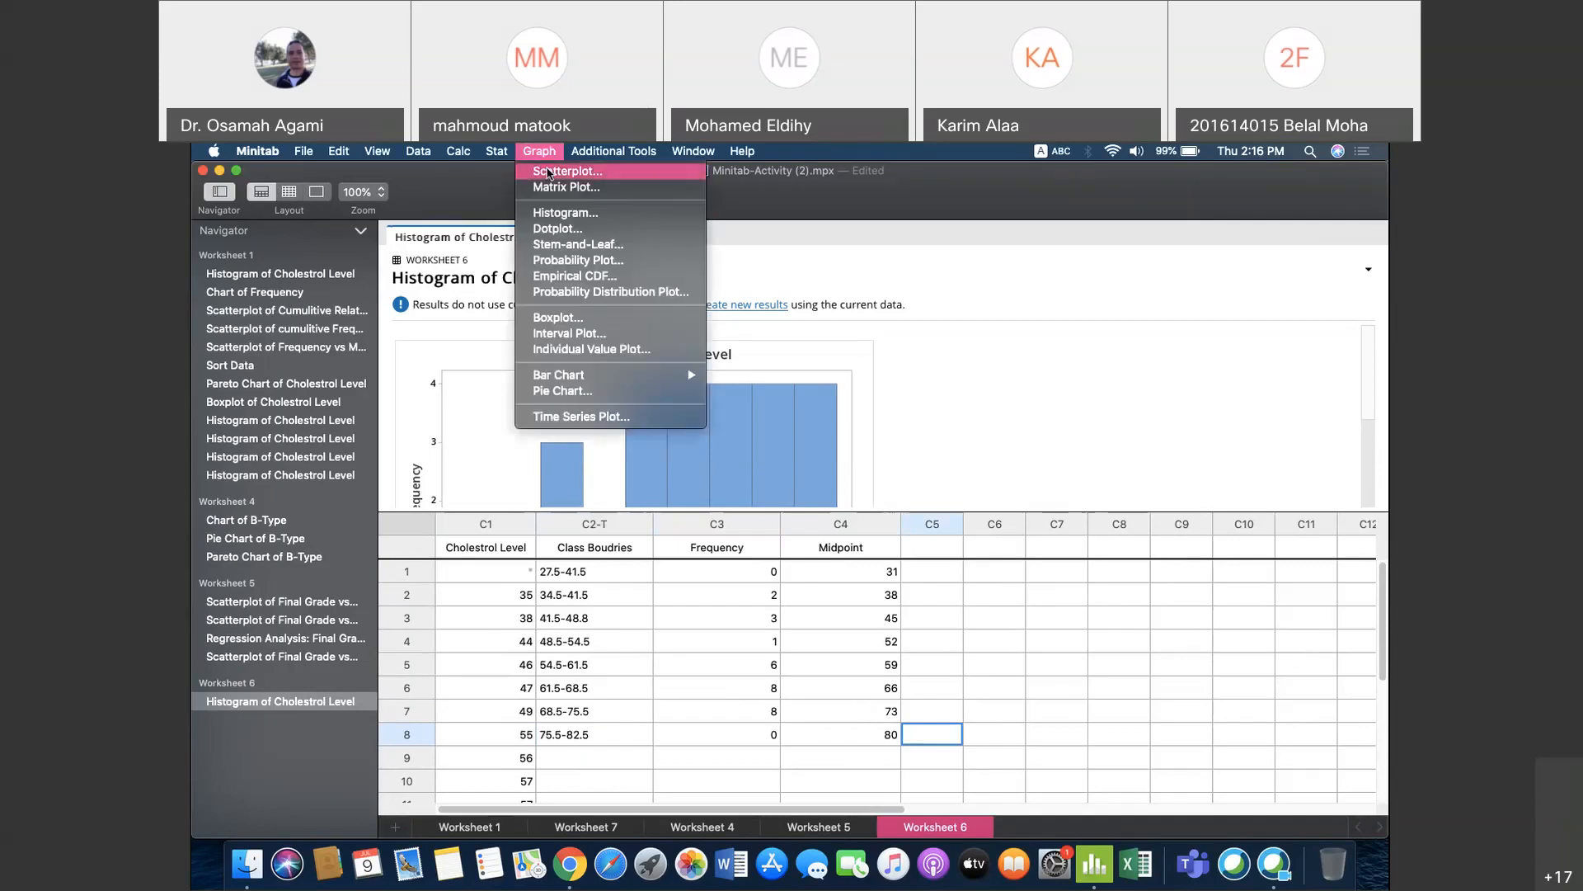
left_click(548, 171)
double_click(725, 297)
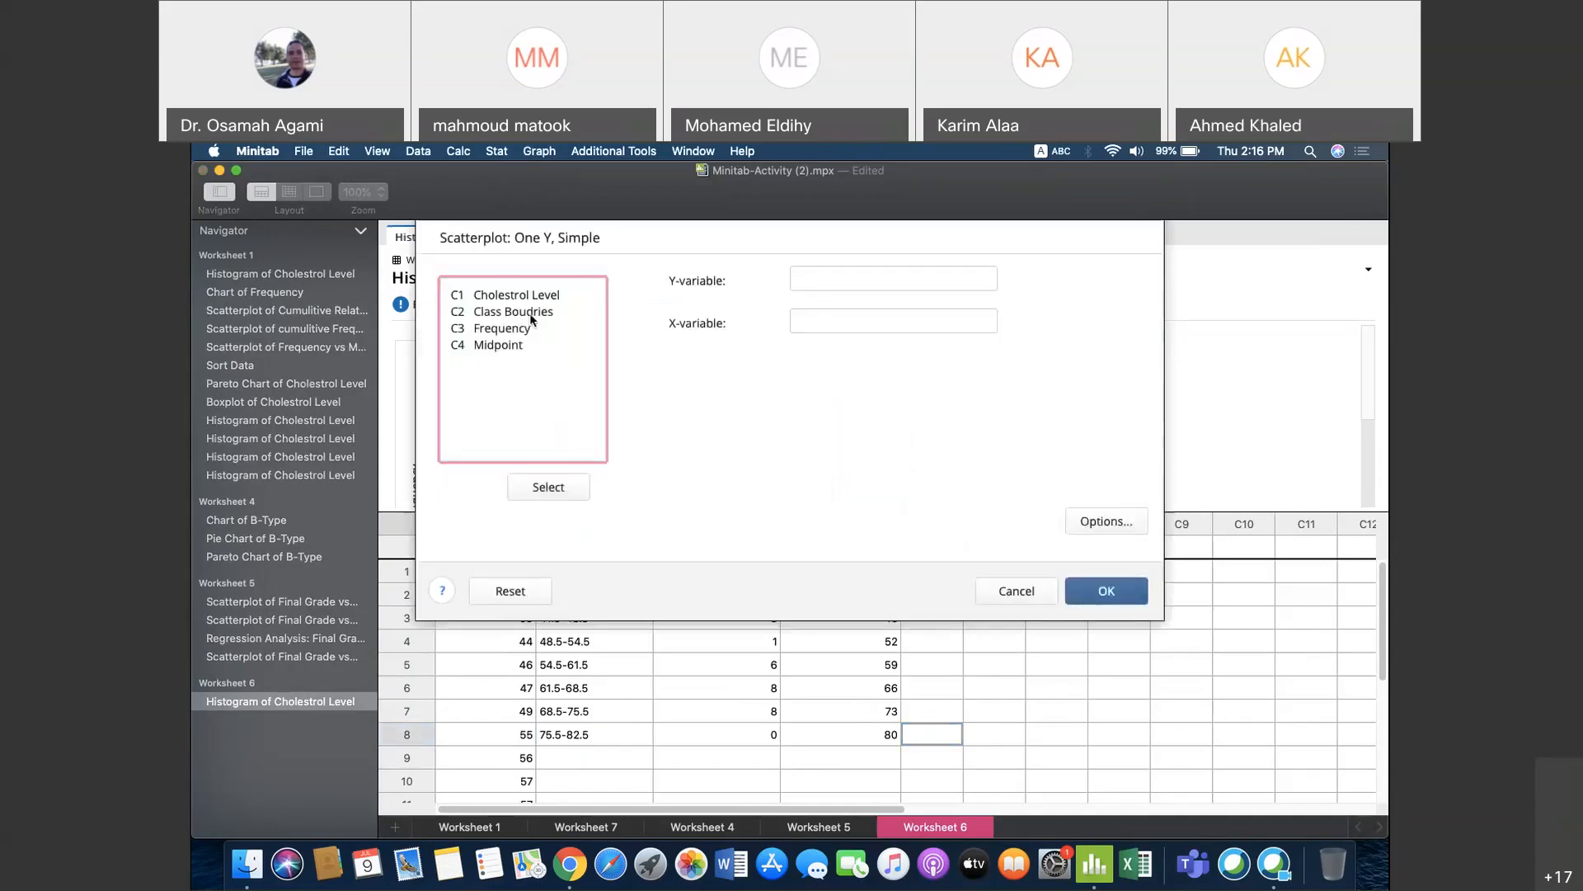
left_click(506, 332)
double_click(506, 332)
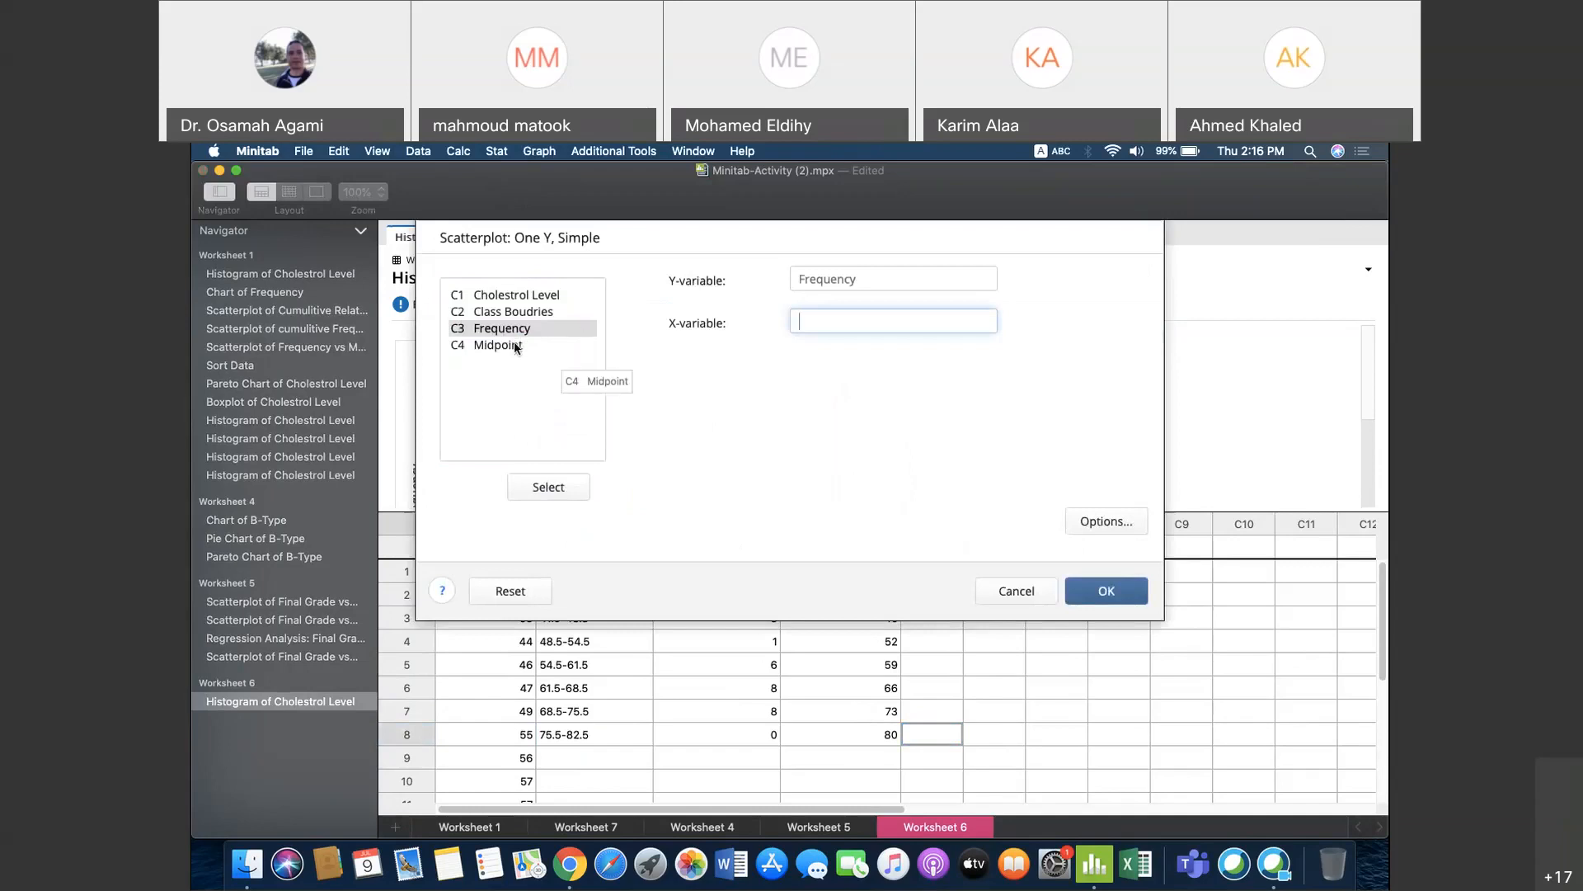
left_click(516, 347)
double_click(516, 346)
Step: Display the scatterplot data with a connect line and without symbols, and create the graph
left_click(1100, 522)
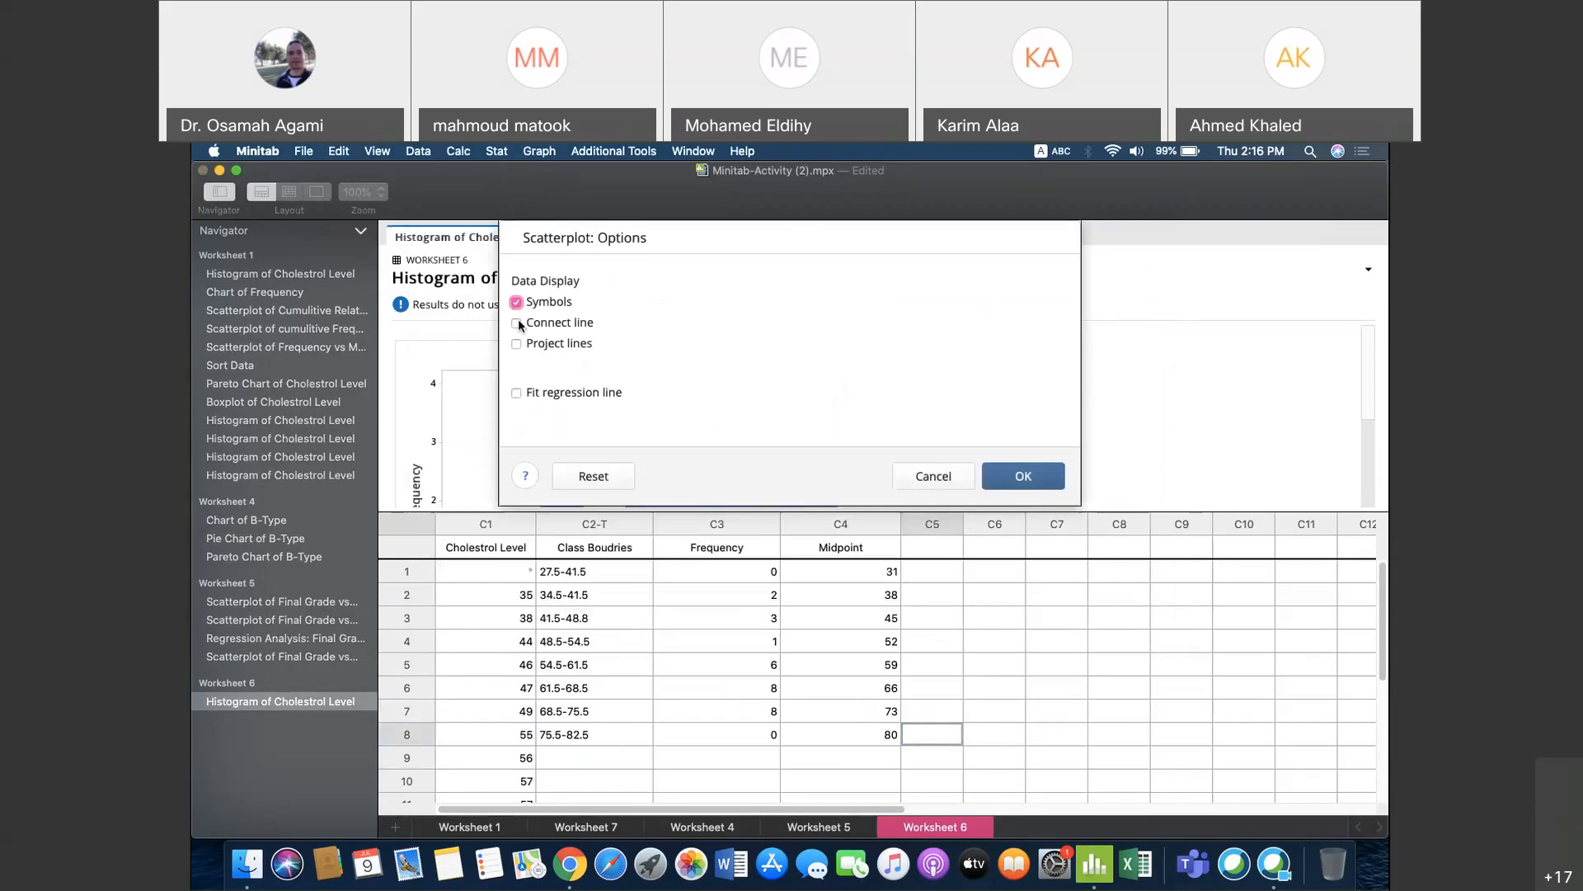
left_click(516, 322)
left_click(517, 302)
left_click(1014, 482)
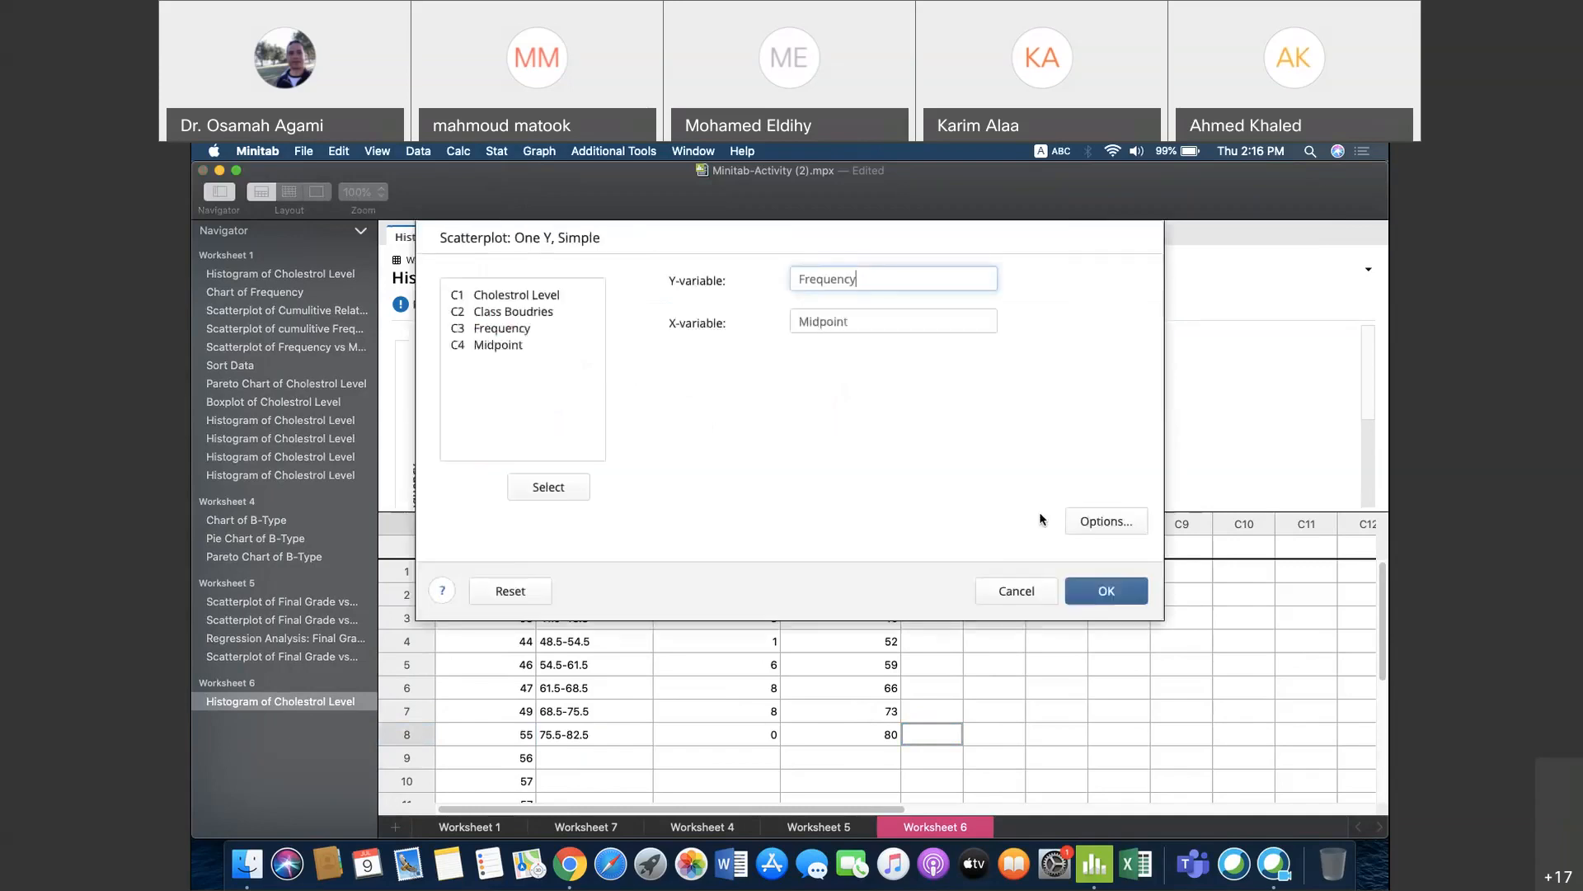
left_click(1100, 587)
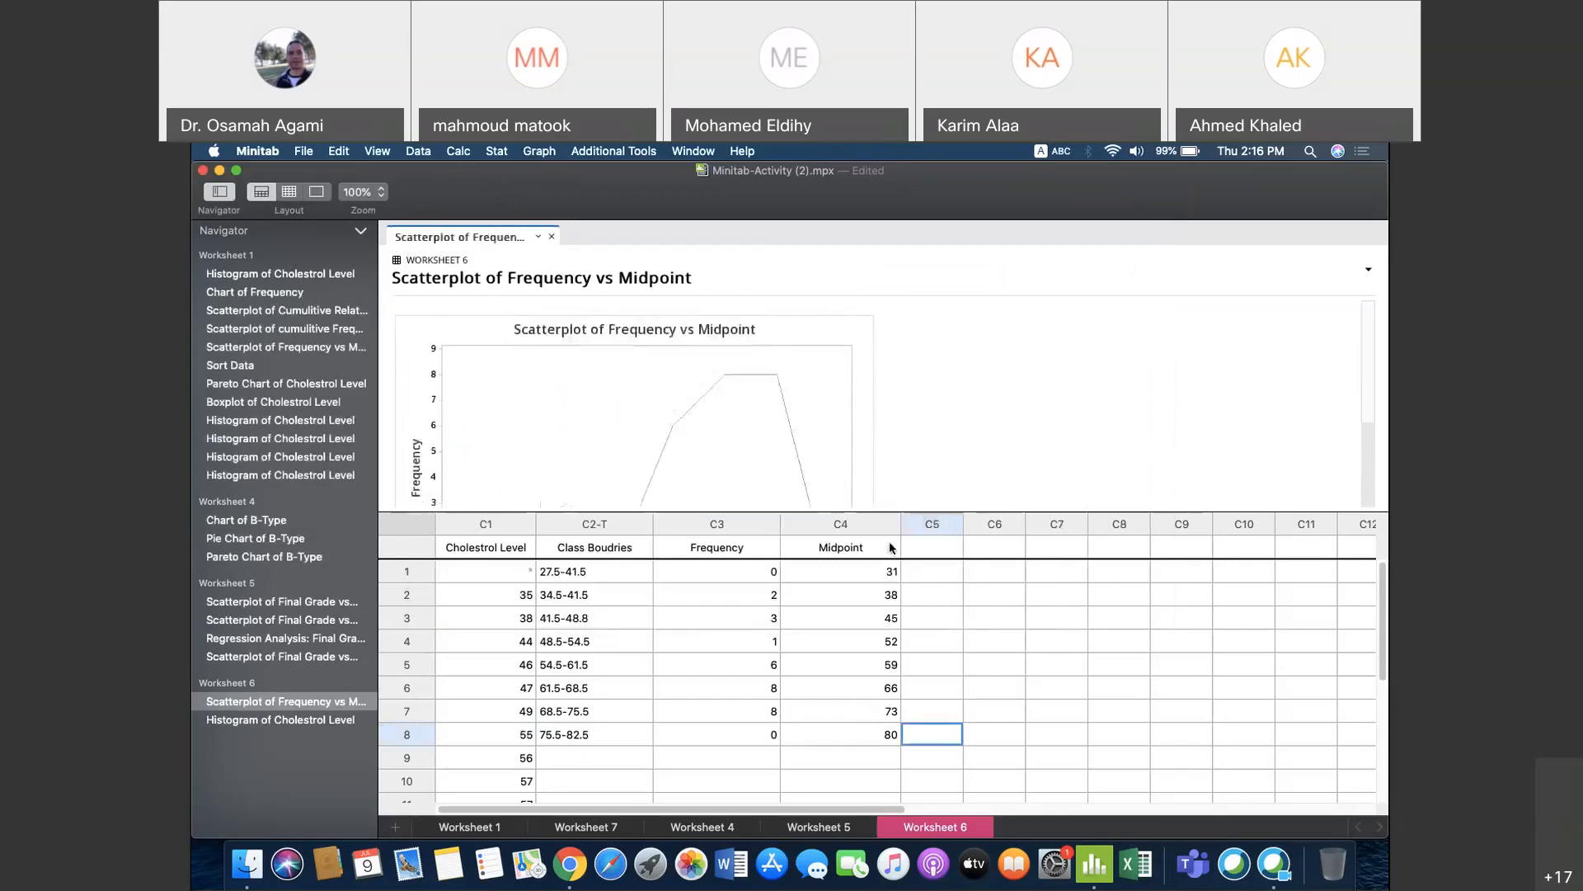
Step: Enlarge the output area to view the whole scatterplot, then rebalance it with the worksheet and widen column C5
left_click_drag(813, 510, 827, 655)
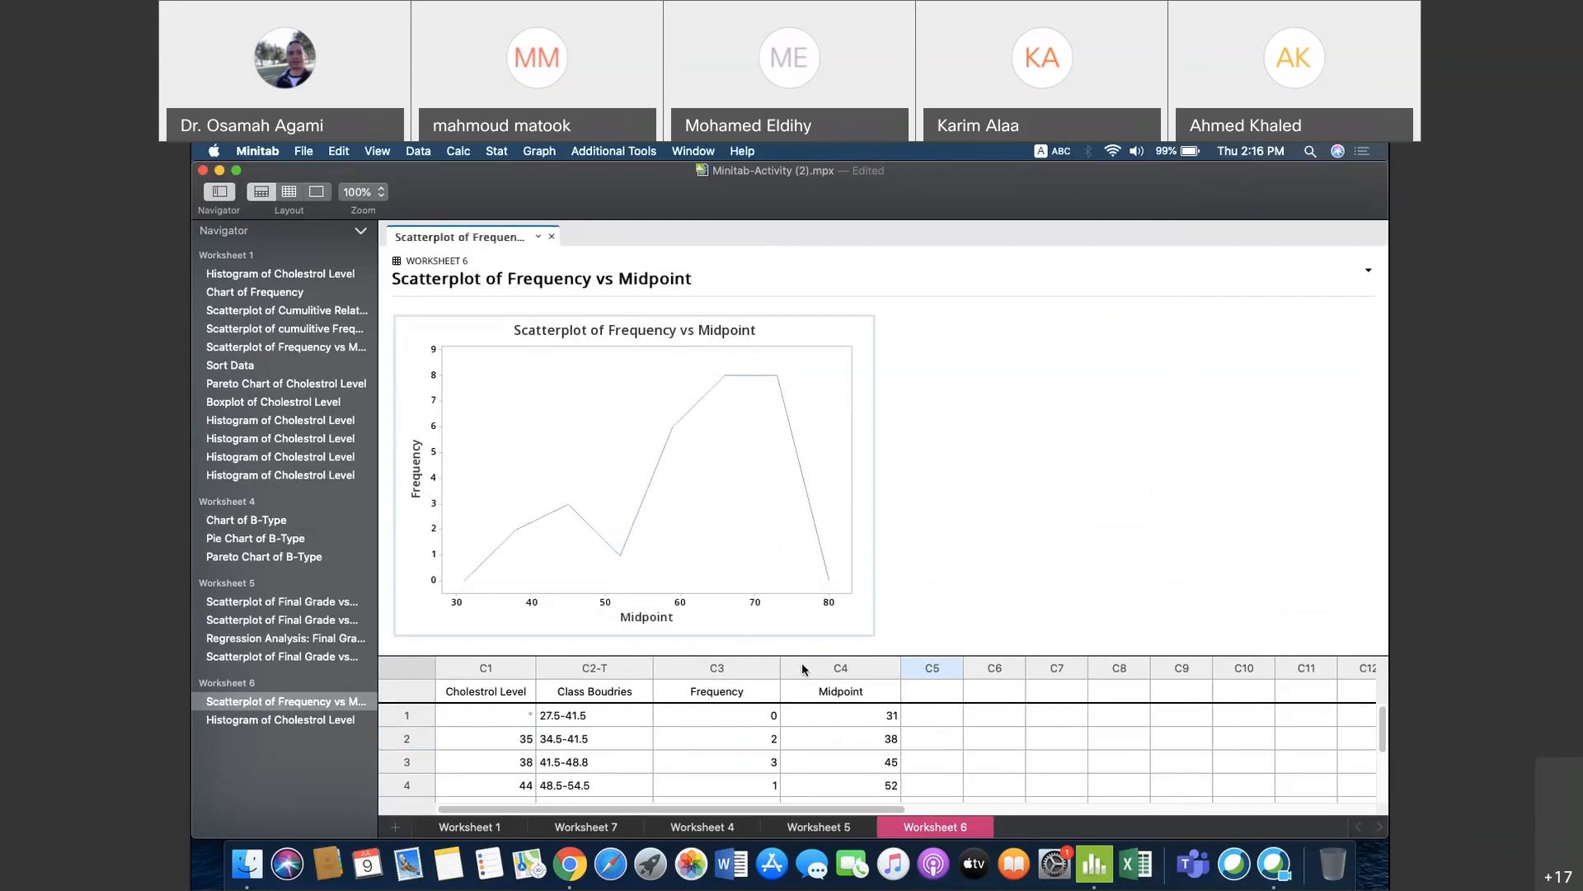
left_click_drag(837, 655, 866, 490)
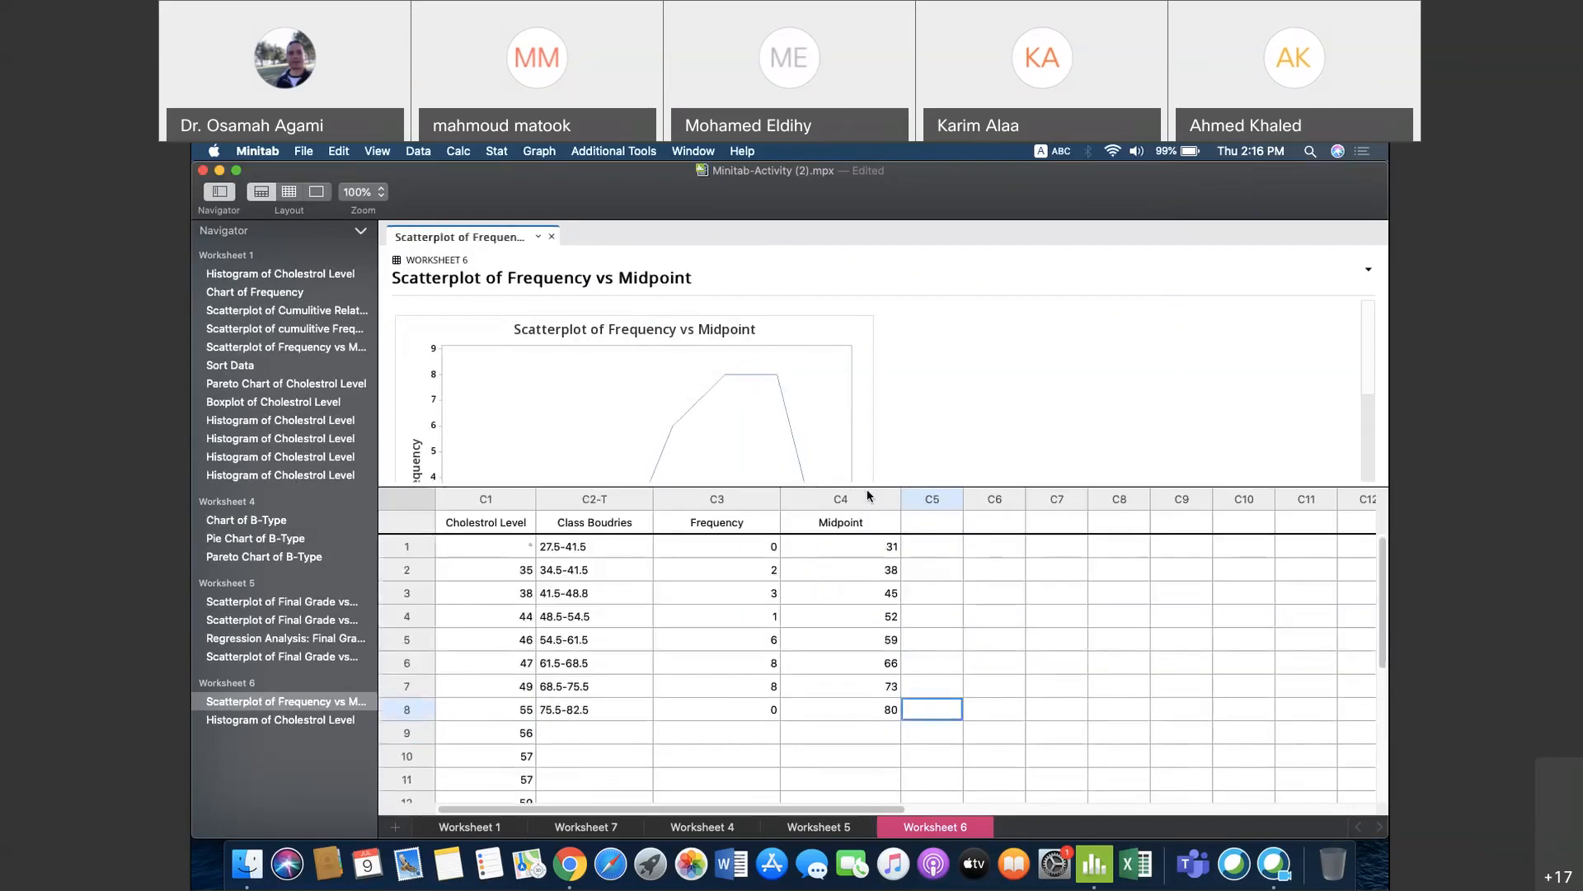
left_click_drag(964, 503, 933, 550)
left_click(968, 520)
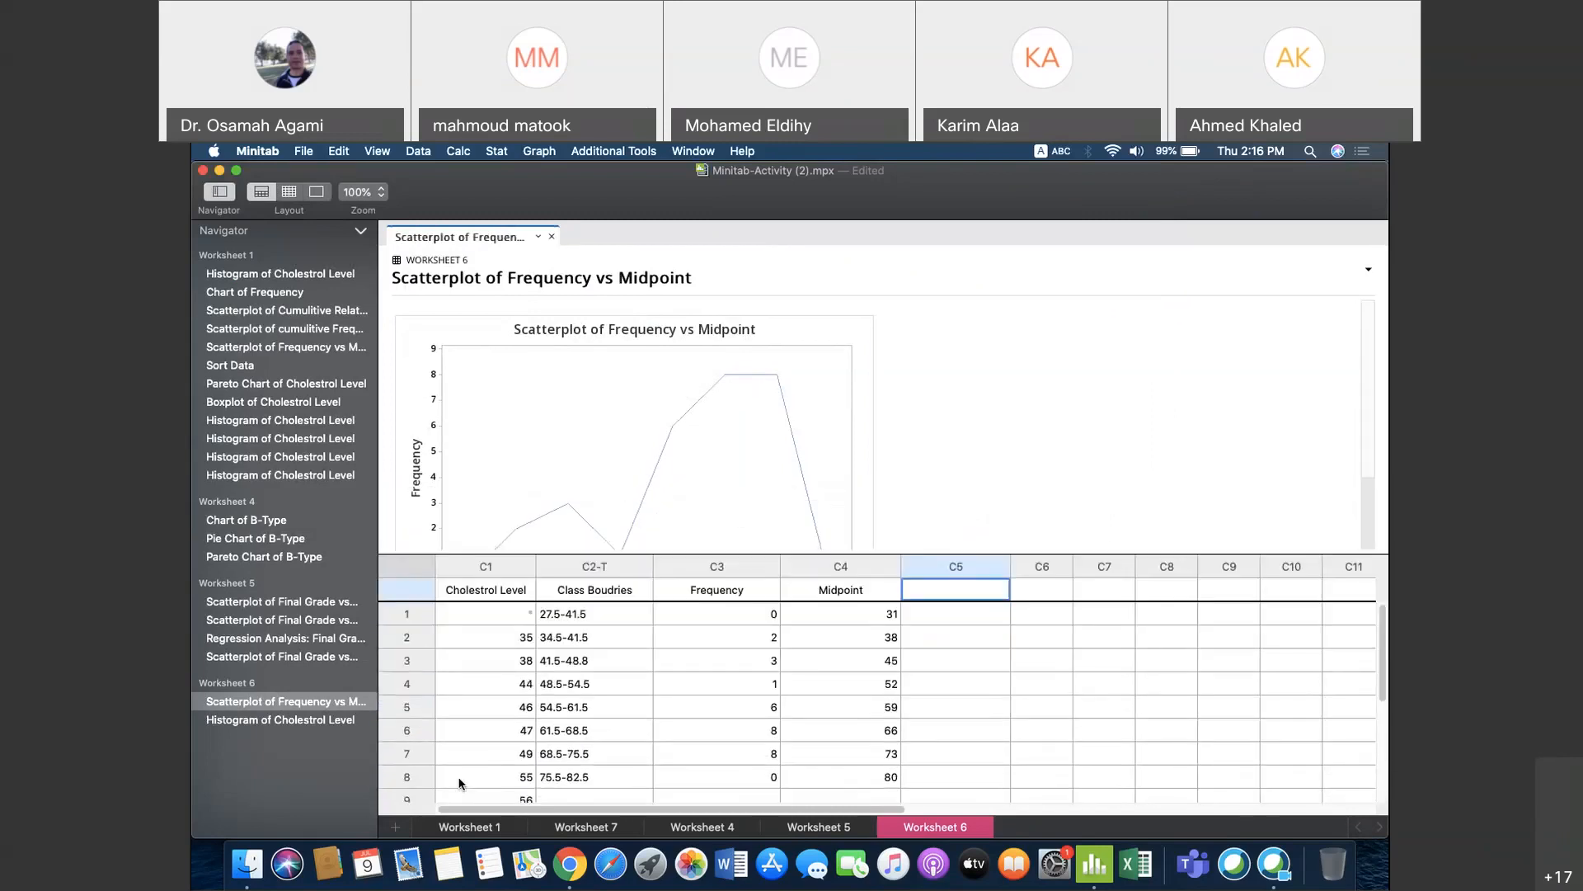
Step: Add a new worksheet and copy Worksheet 6's Frequency and Midpoint columns, titles through row 8, into its C1 and C2
left_click(396, 827)
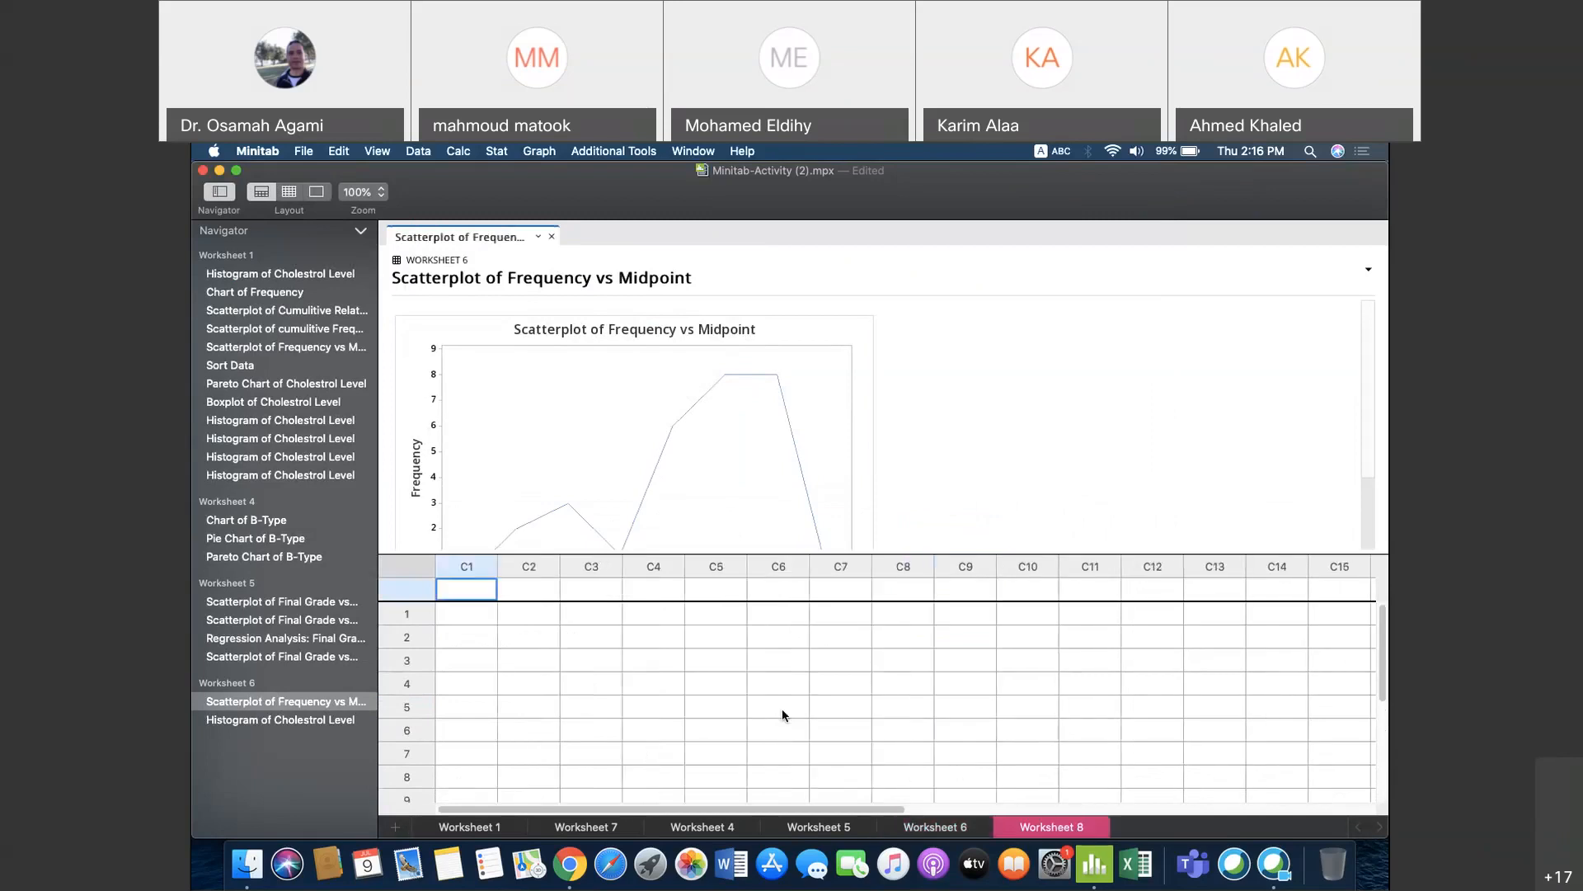
left_click(927, 827)
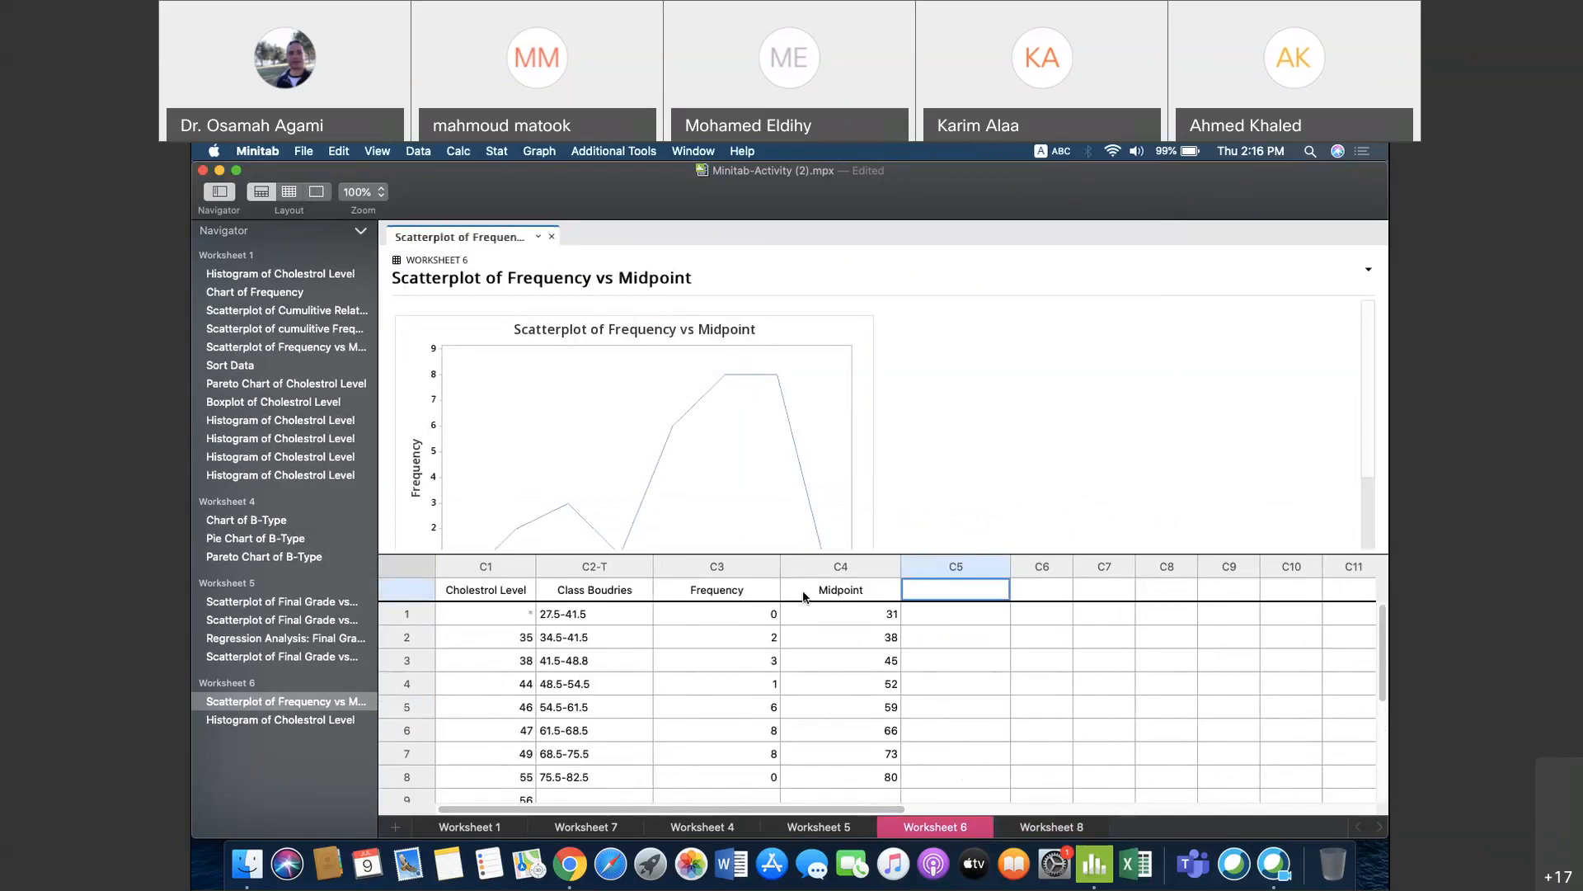
left_click_drag(740, 595, 817, 763)
left_click(948, 656)
left_click_drag(717, 590, 832, 773)
key("super+c")
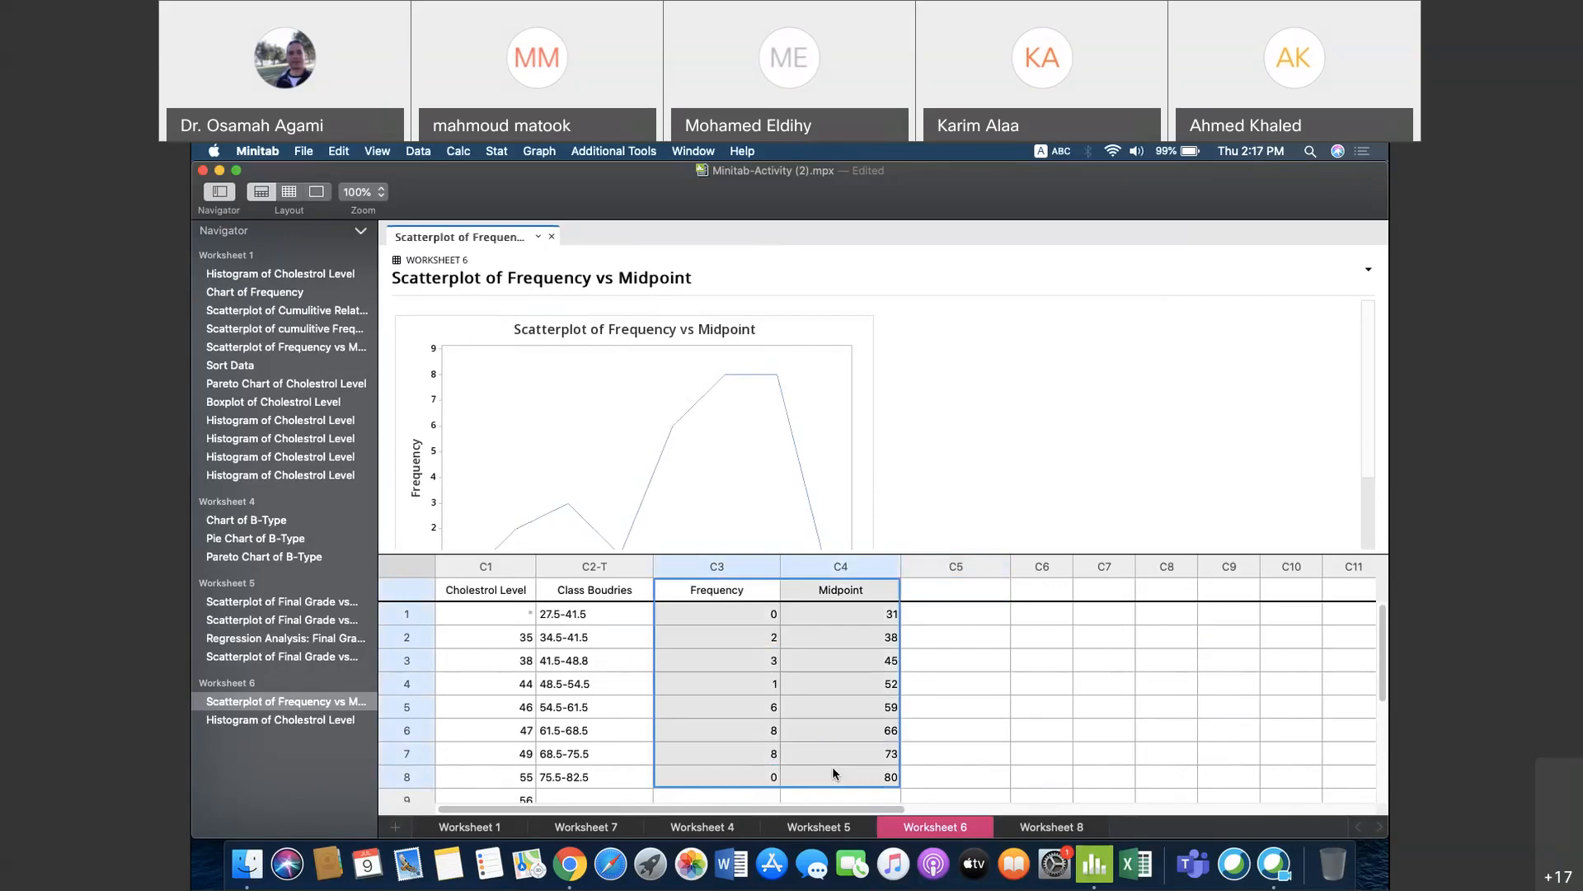
left_click(1049, 827)
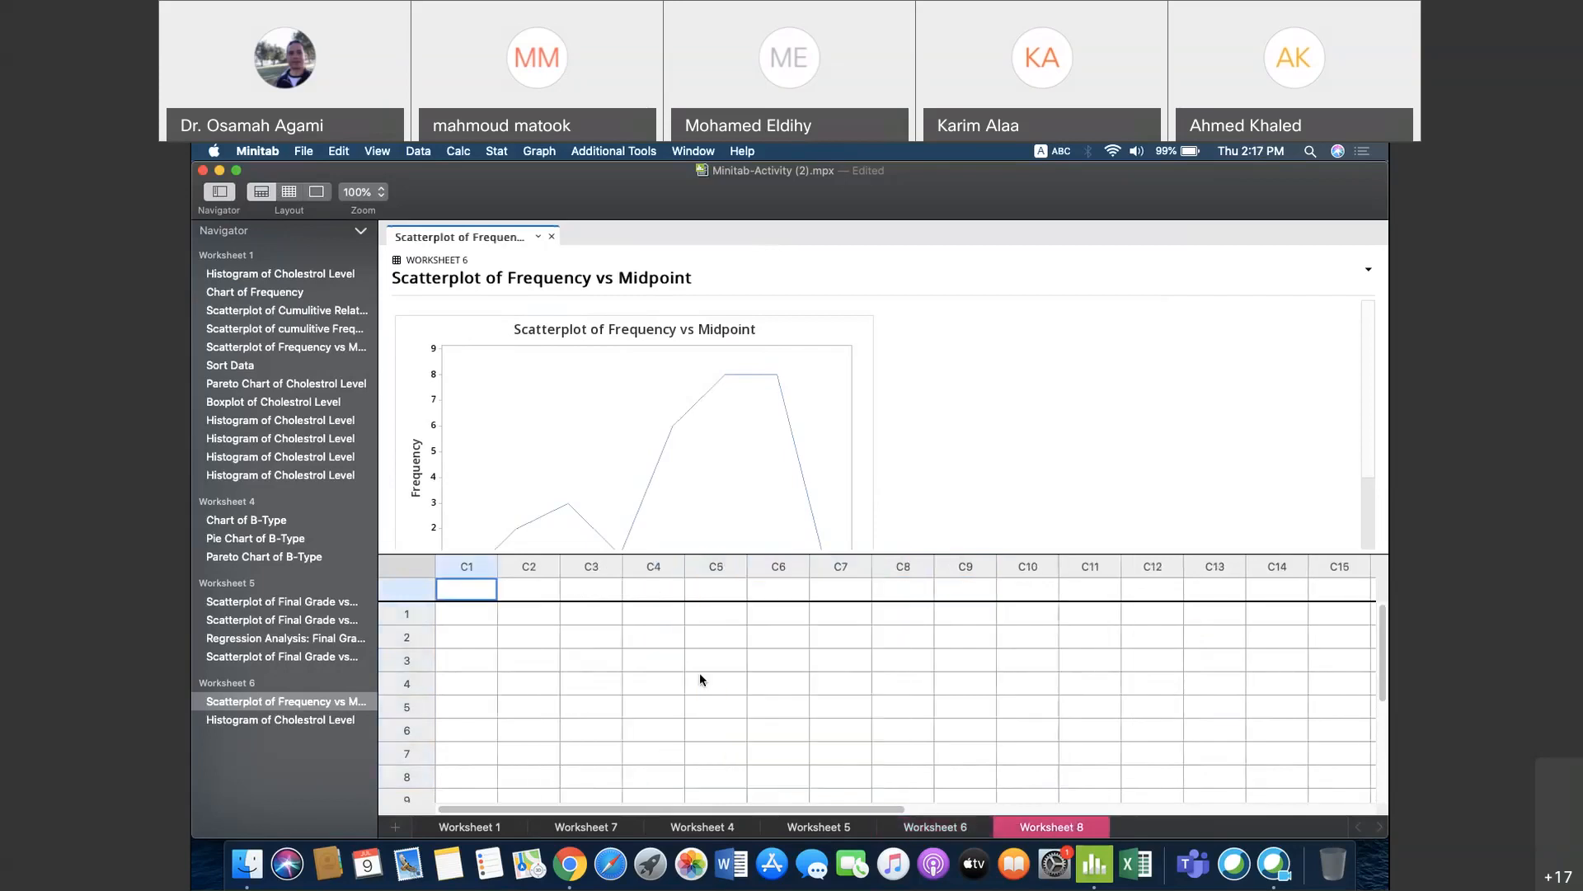
key("super+v")
Step: Widen the Midpoint and Frequency columns in the new worksheet
left_click_drag(559, 565, 628, 564)
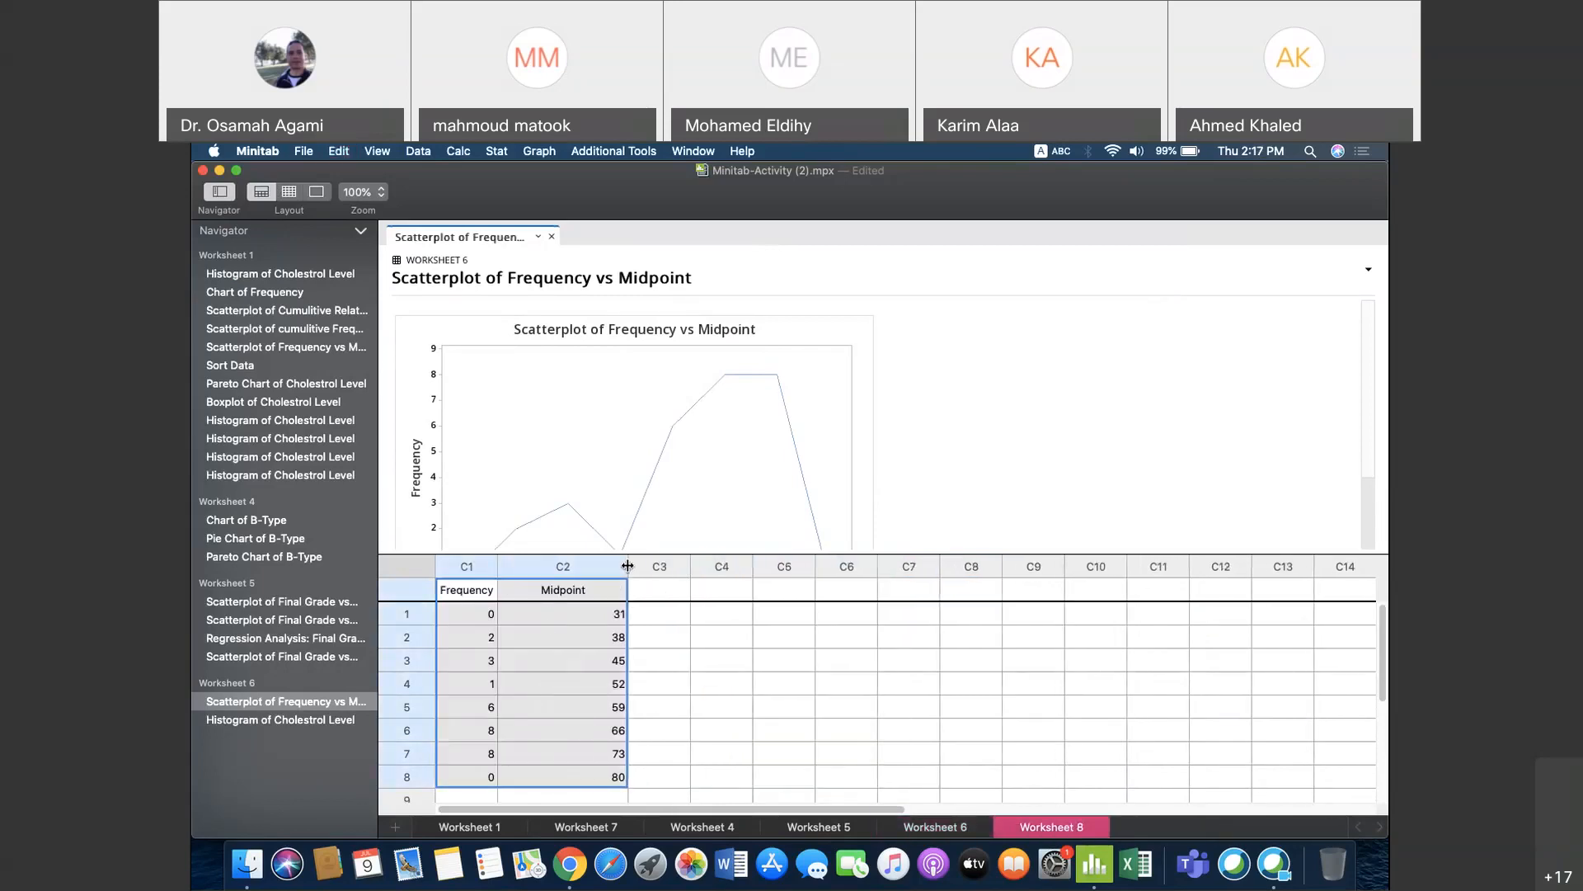
left_click(488, 567)
left_click_drag(495, 568, 541, 566)
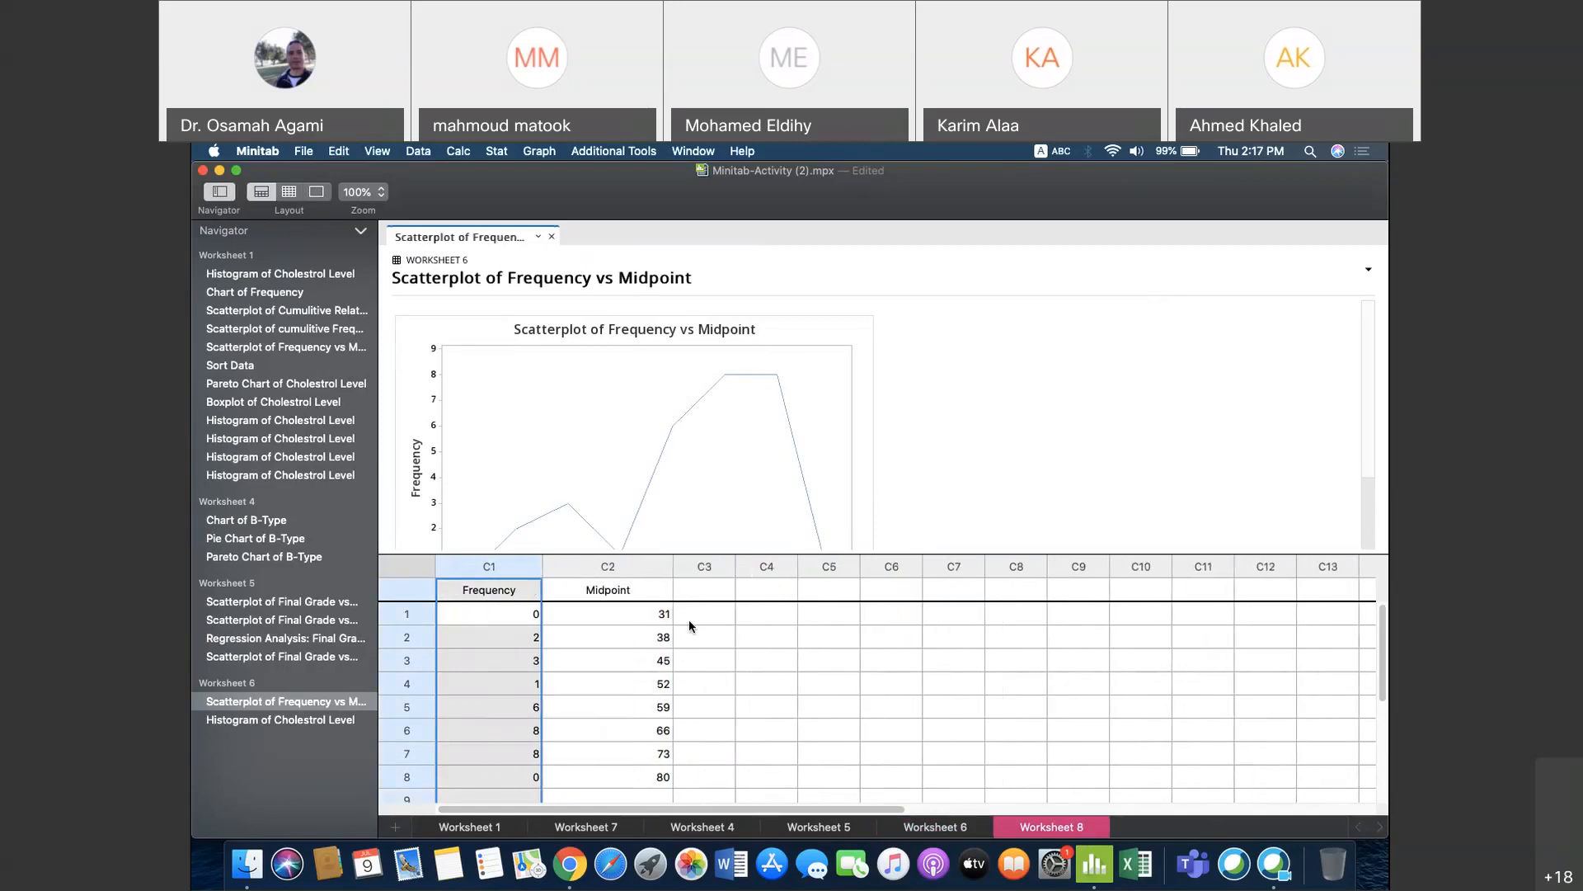
key("Right")
right_click(625, 608)
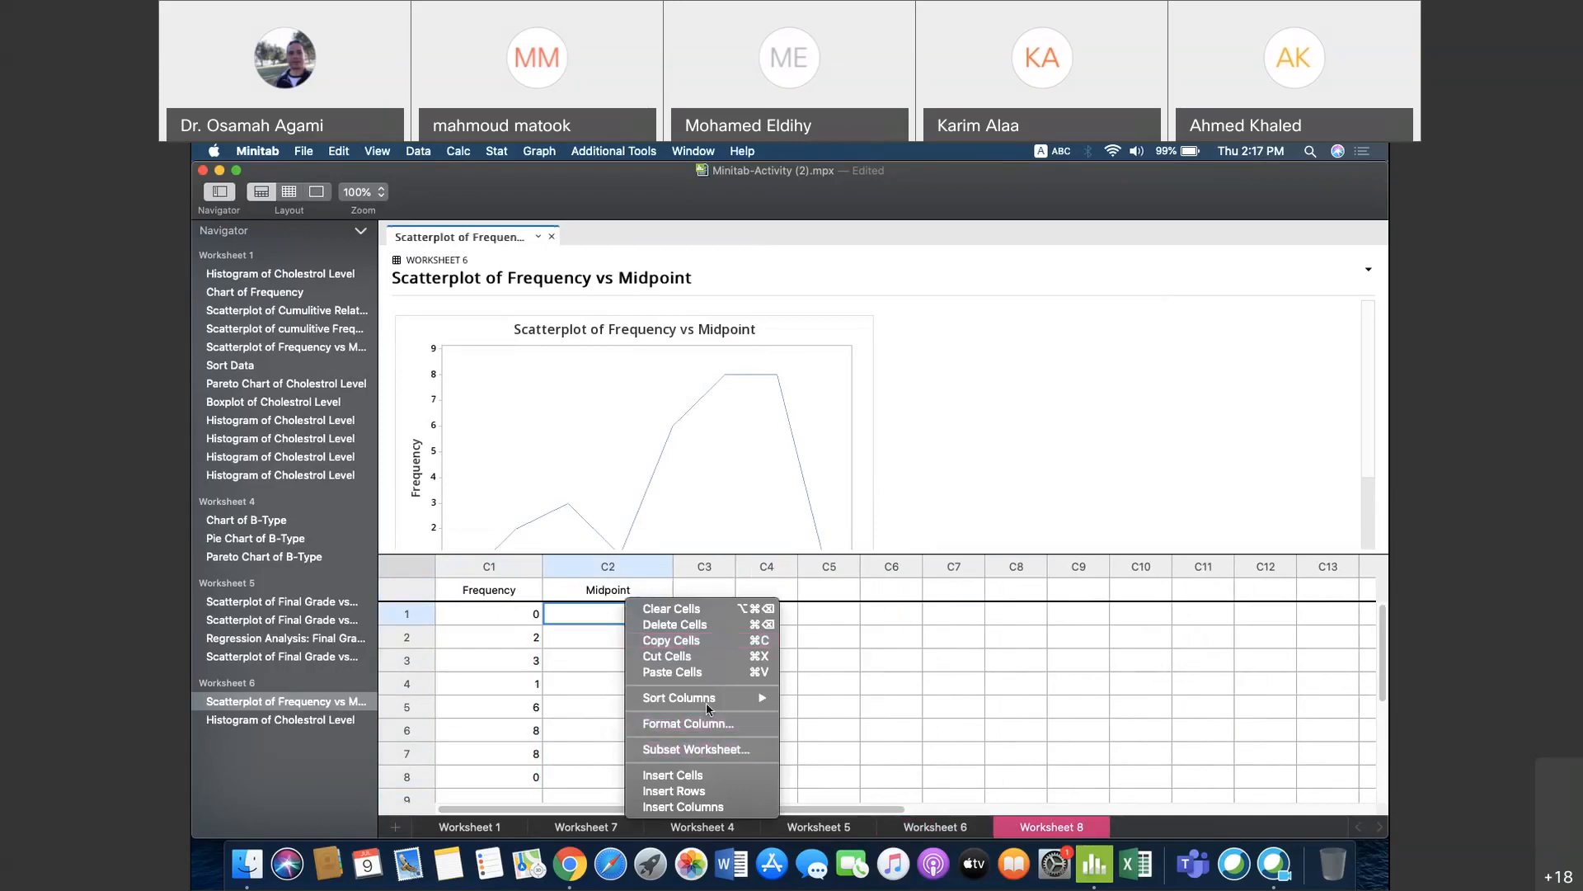
left_click(659, 671)
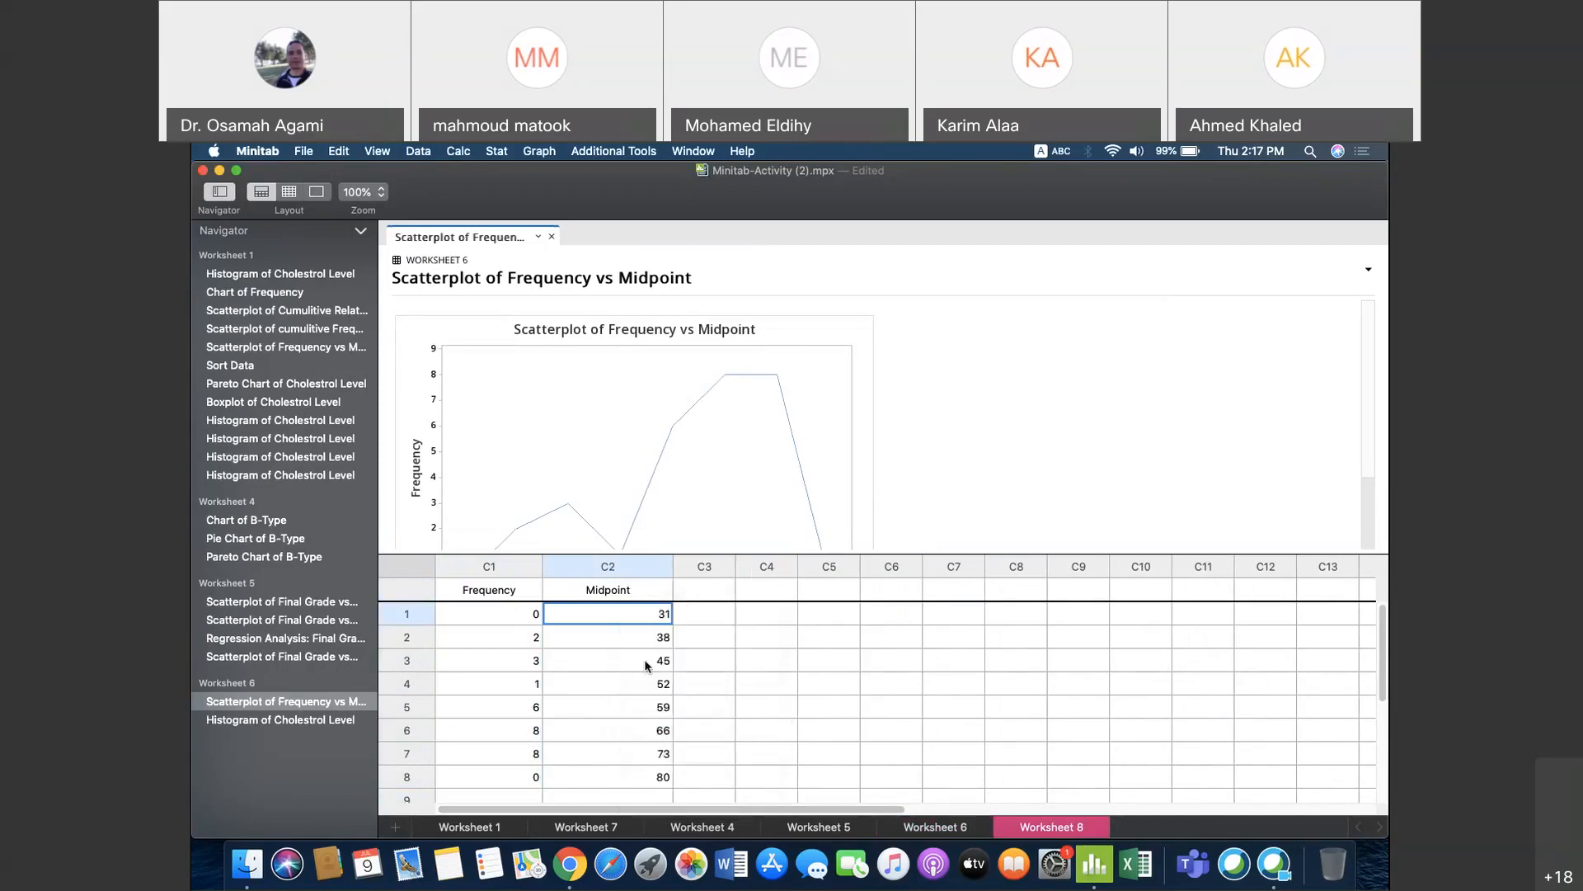
Step: Cut the first and last data rows, with midpoints 31 and 80, out of Worksheet 8
left_click(400, 614)
right_click(400, 614)
mouse_move(448, 706)
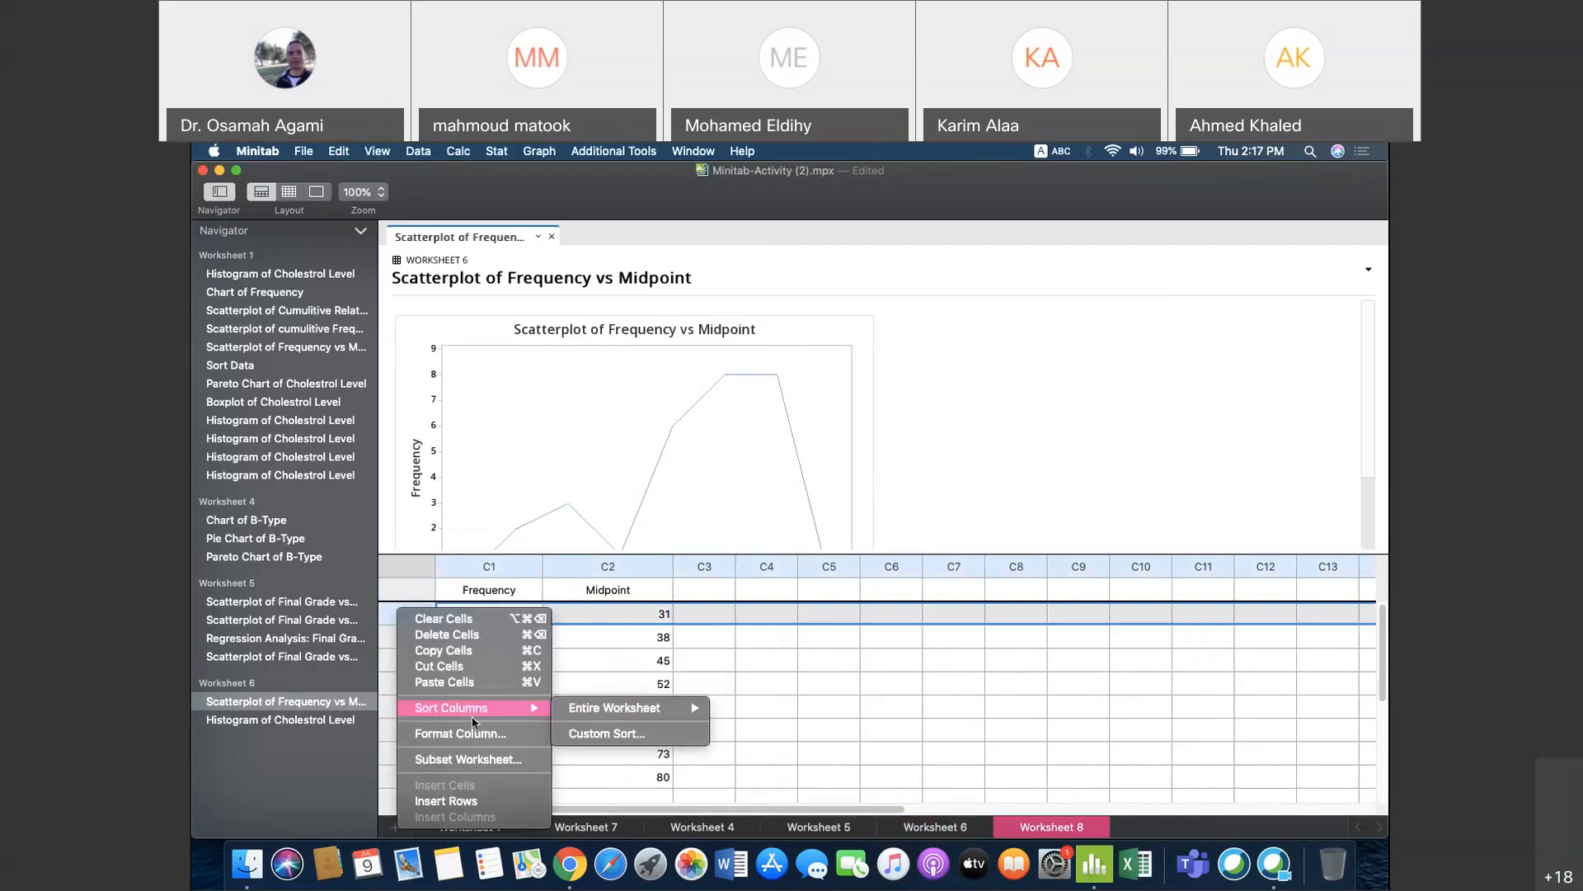
left_click(483, 665)
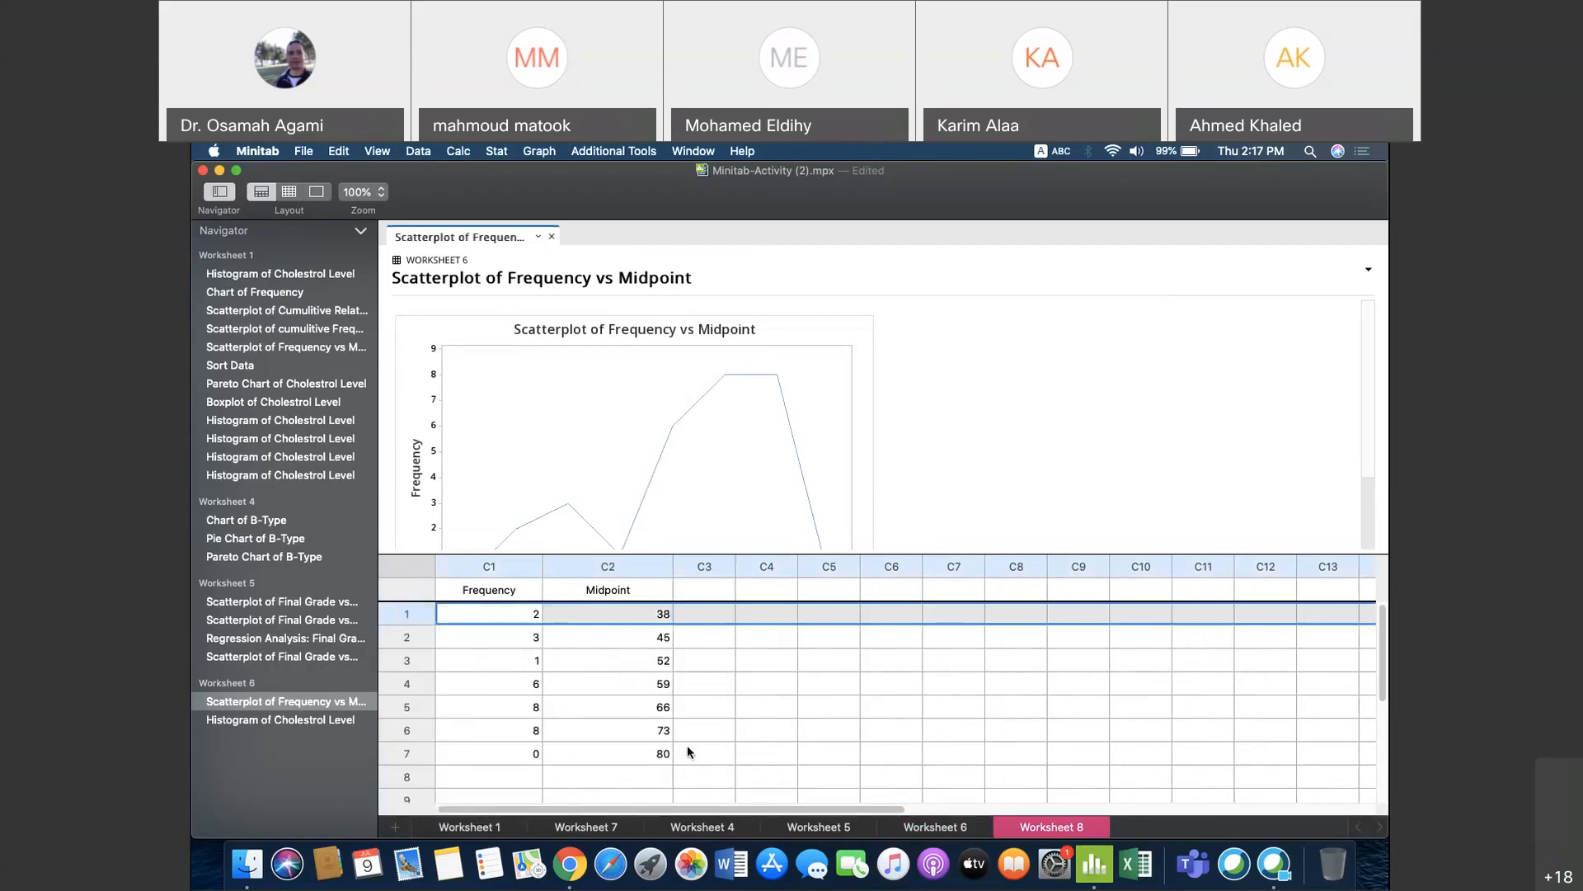
left_click(398, 750)
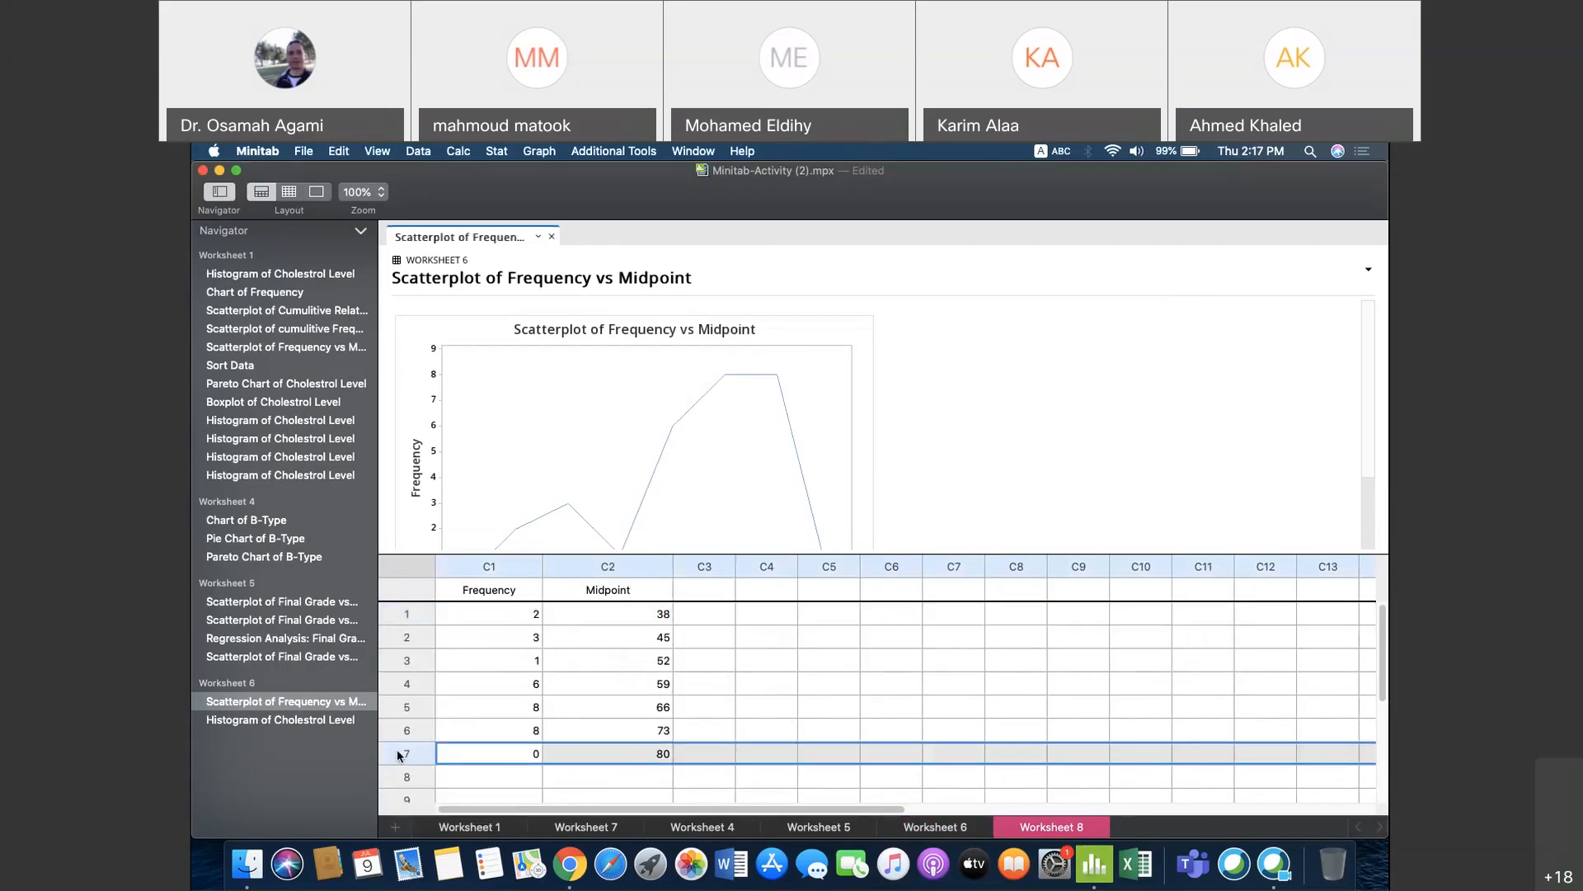
right_click(399, 754)
left_click(478, 644)
left_click(630, 775)
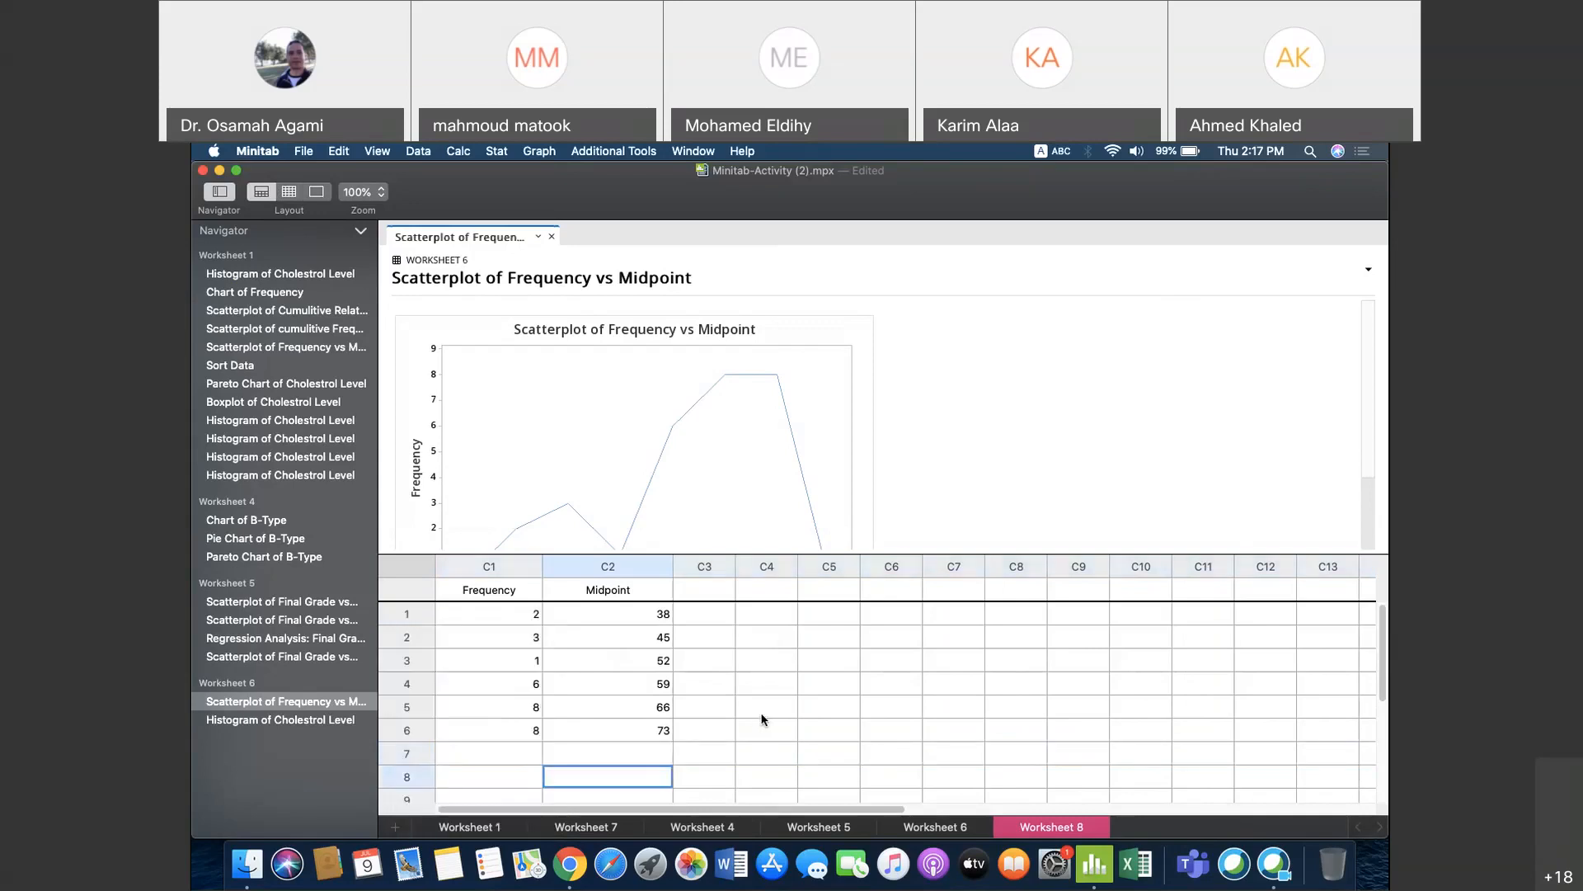
Step: Widen column C3 and title it "Cummulitive Frequency"
left_click_drag(736, 569, 805, 575)
left_click(737, 592)
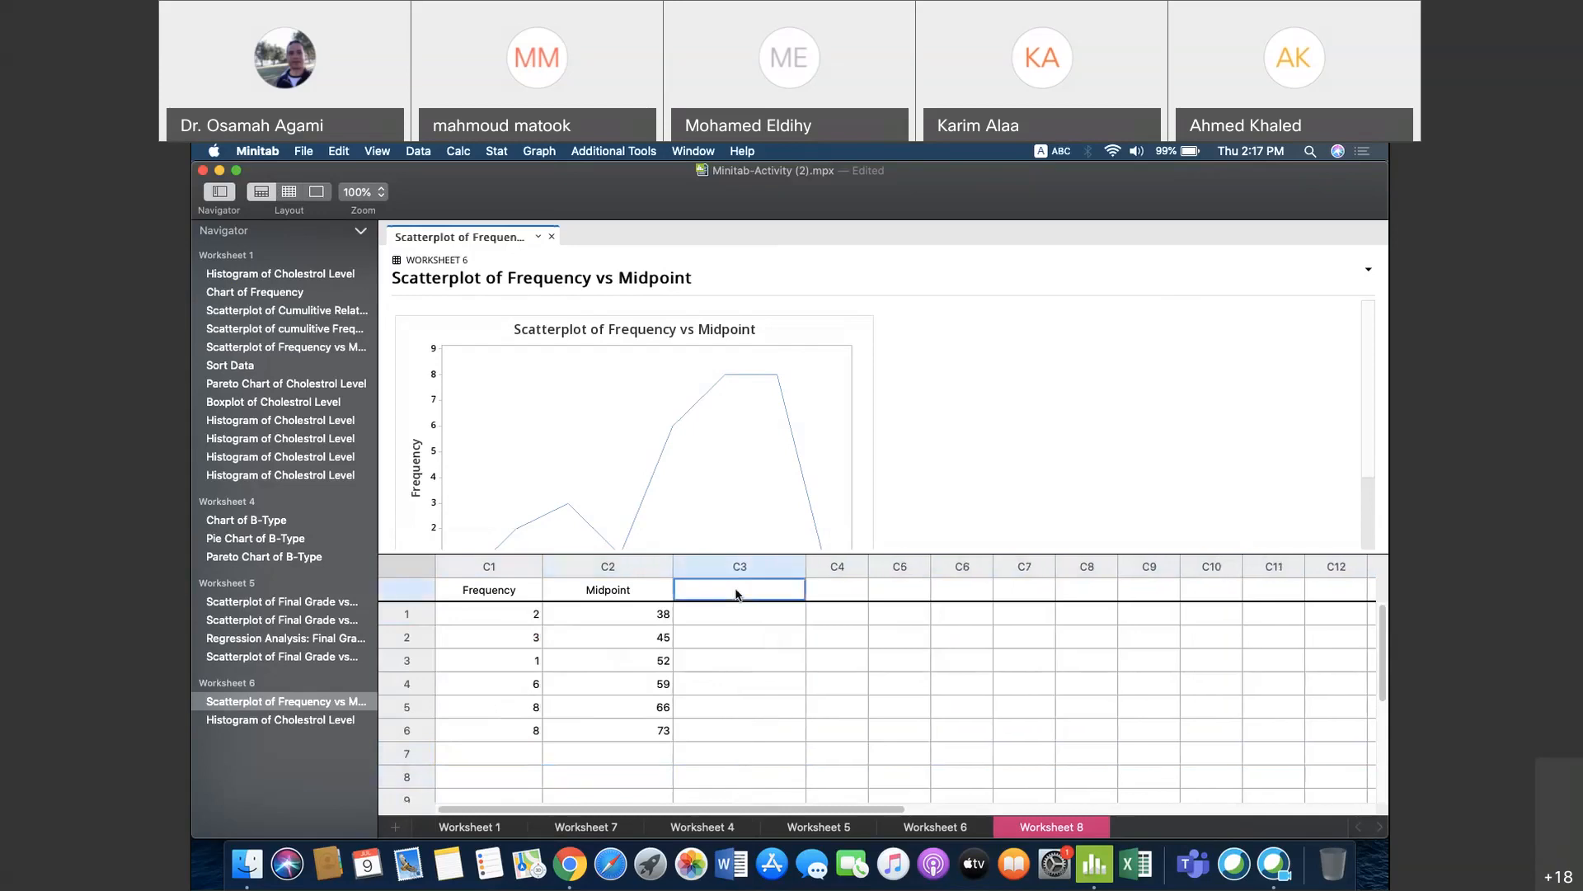
type("Cummulitive Frequency")
Step: Enter the cumulative frequencies 2, 5, 6, 12, 20 and 28 in rows 1 to 6 of column C3
left_click(707, 615)
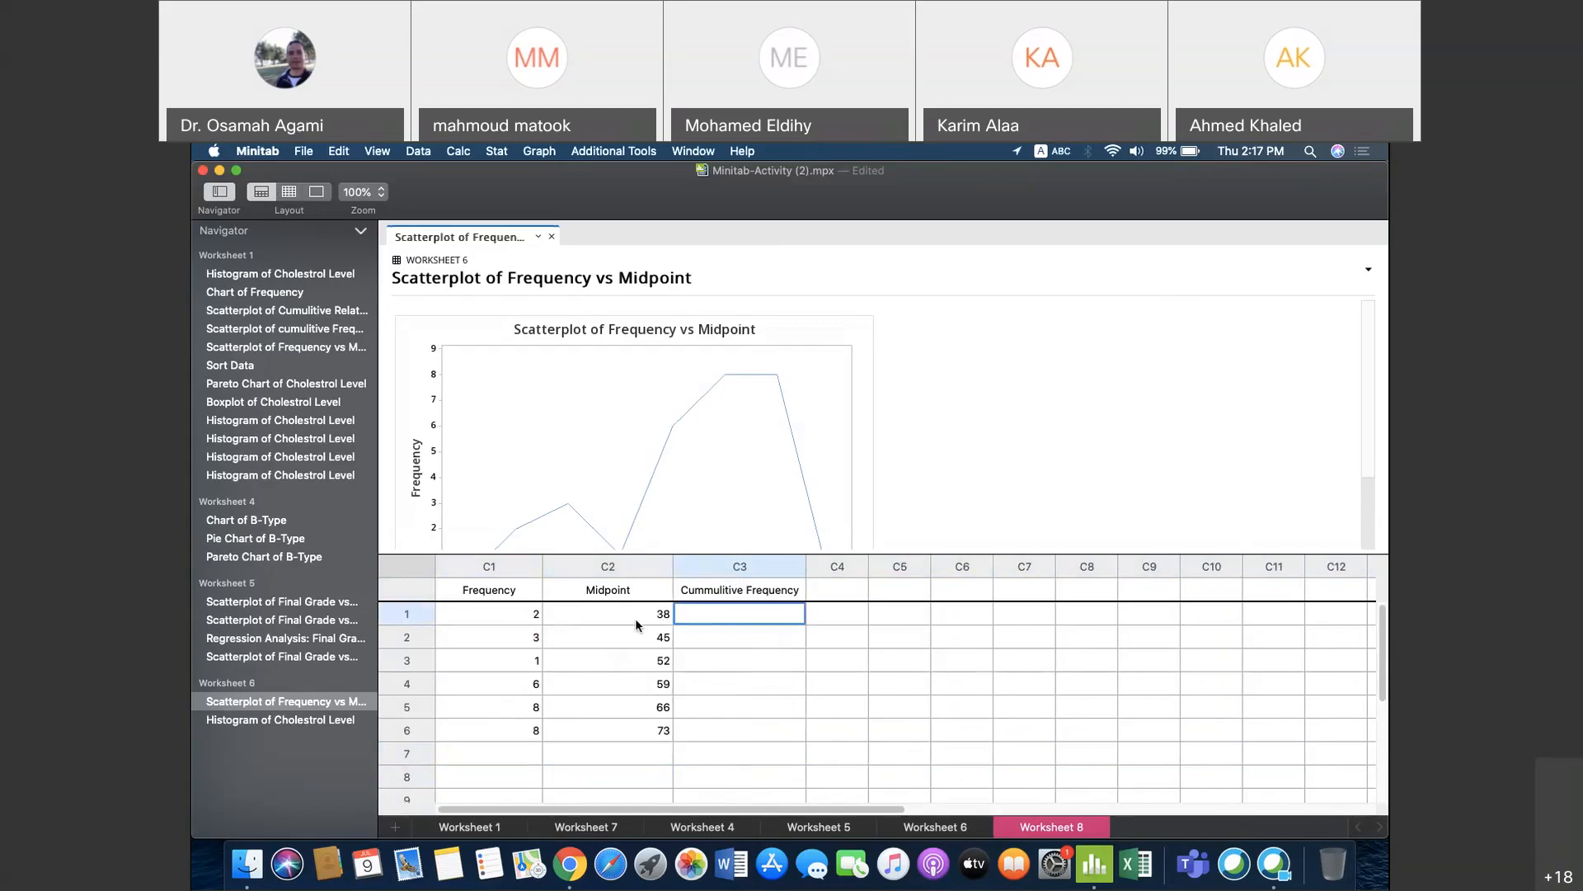
type("2")
key("Return")
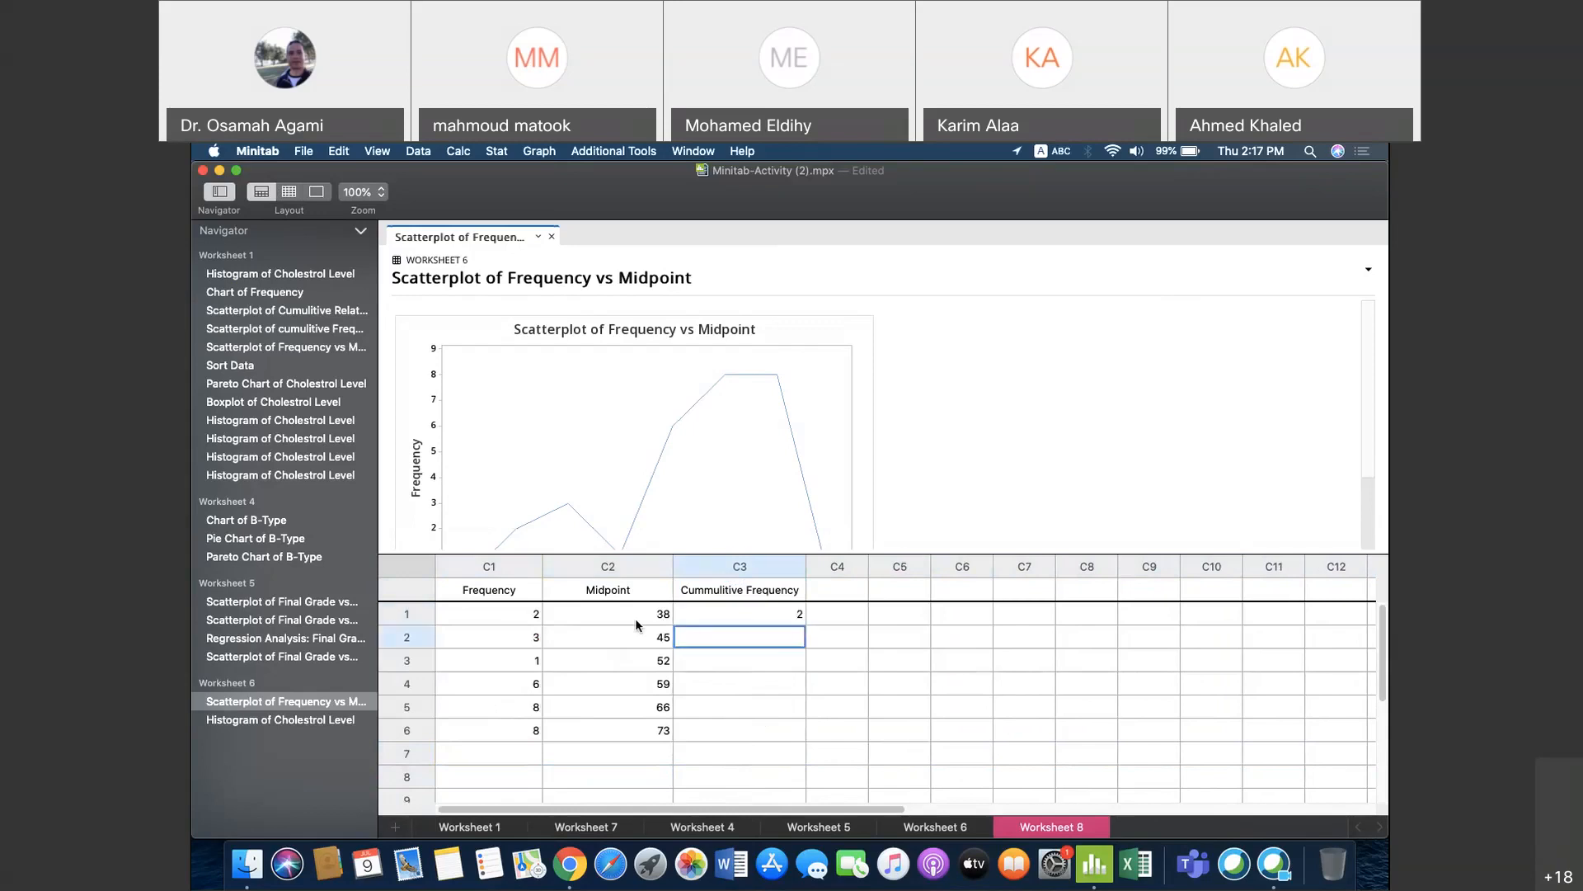
type("5")
key("Return")
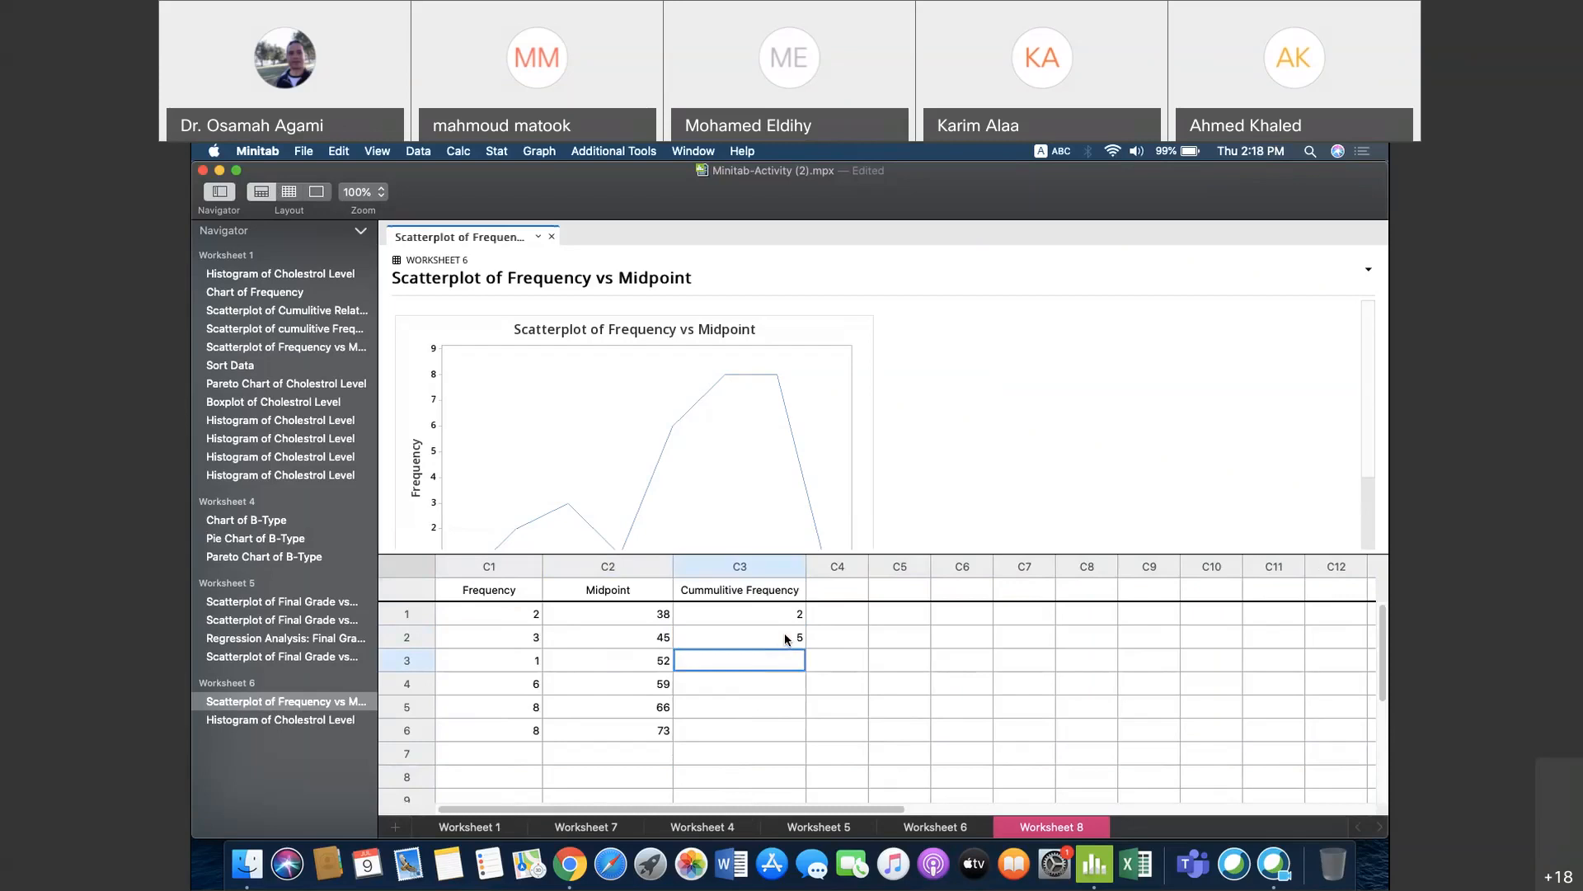
type("6")
key("Return")
type("12")
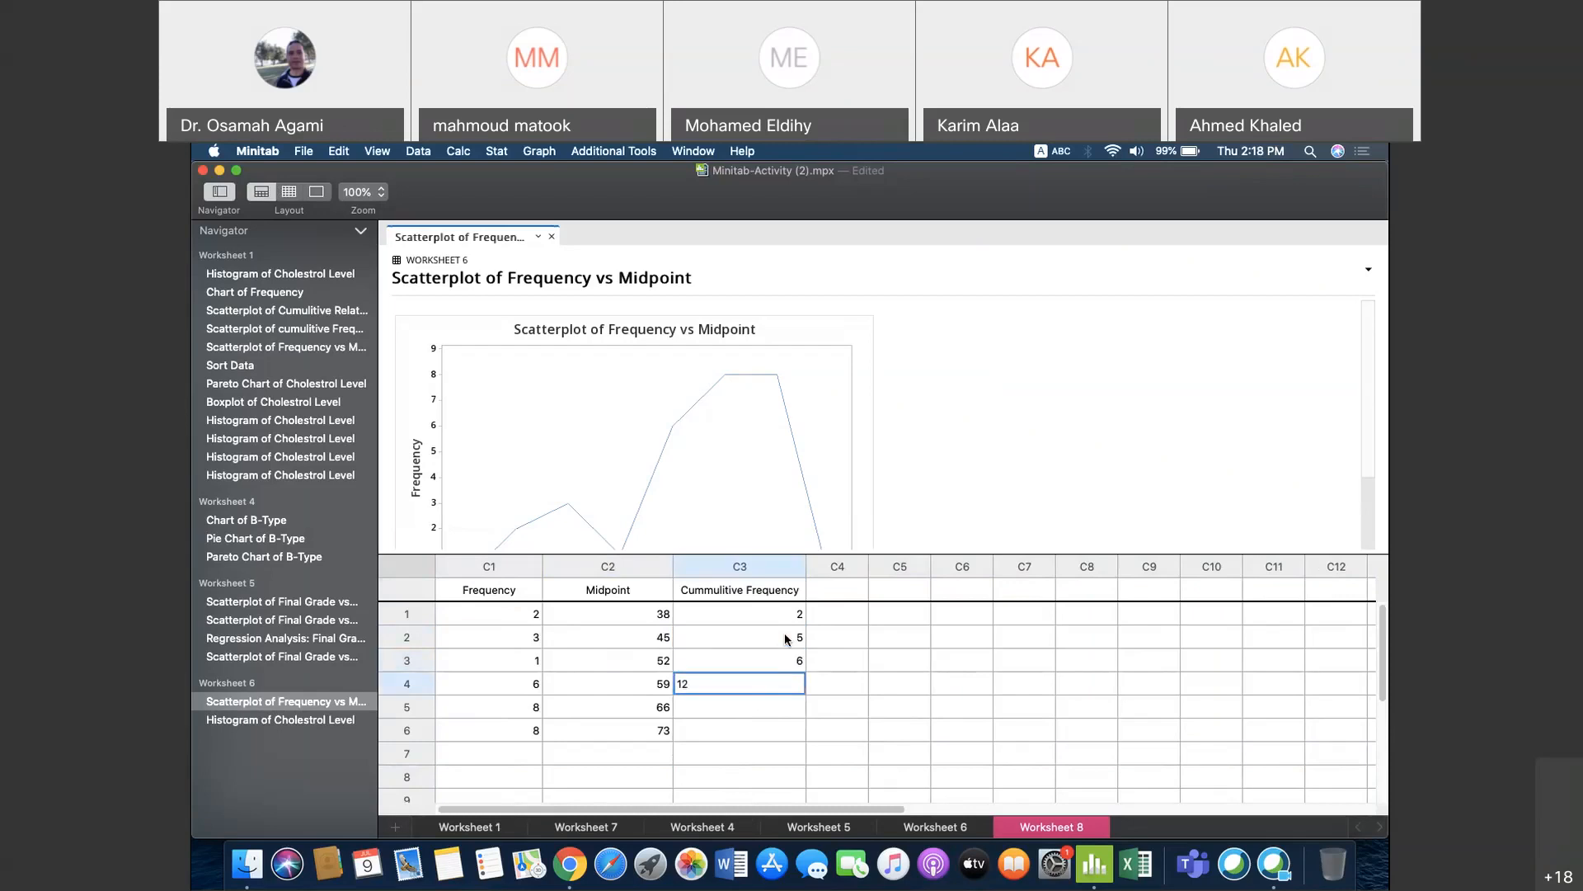
key("Return")
type("20")
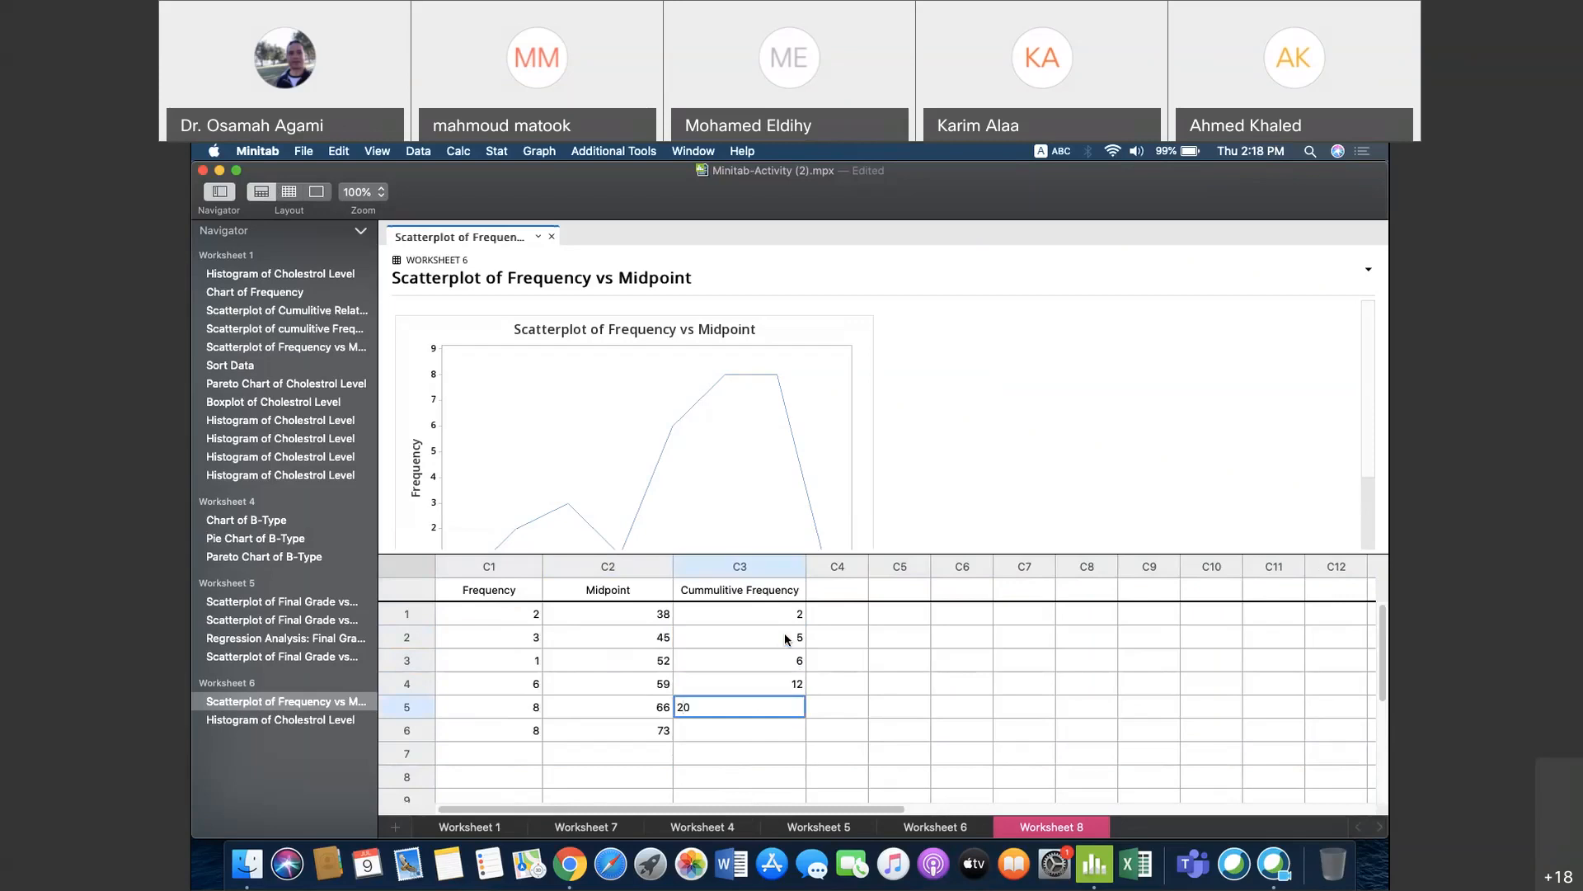
key("Return")
type("28")
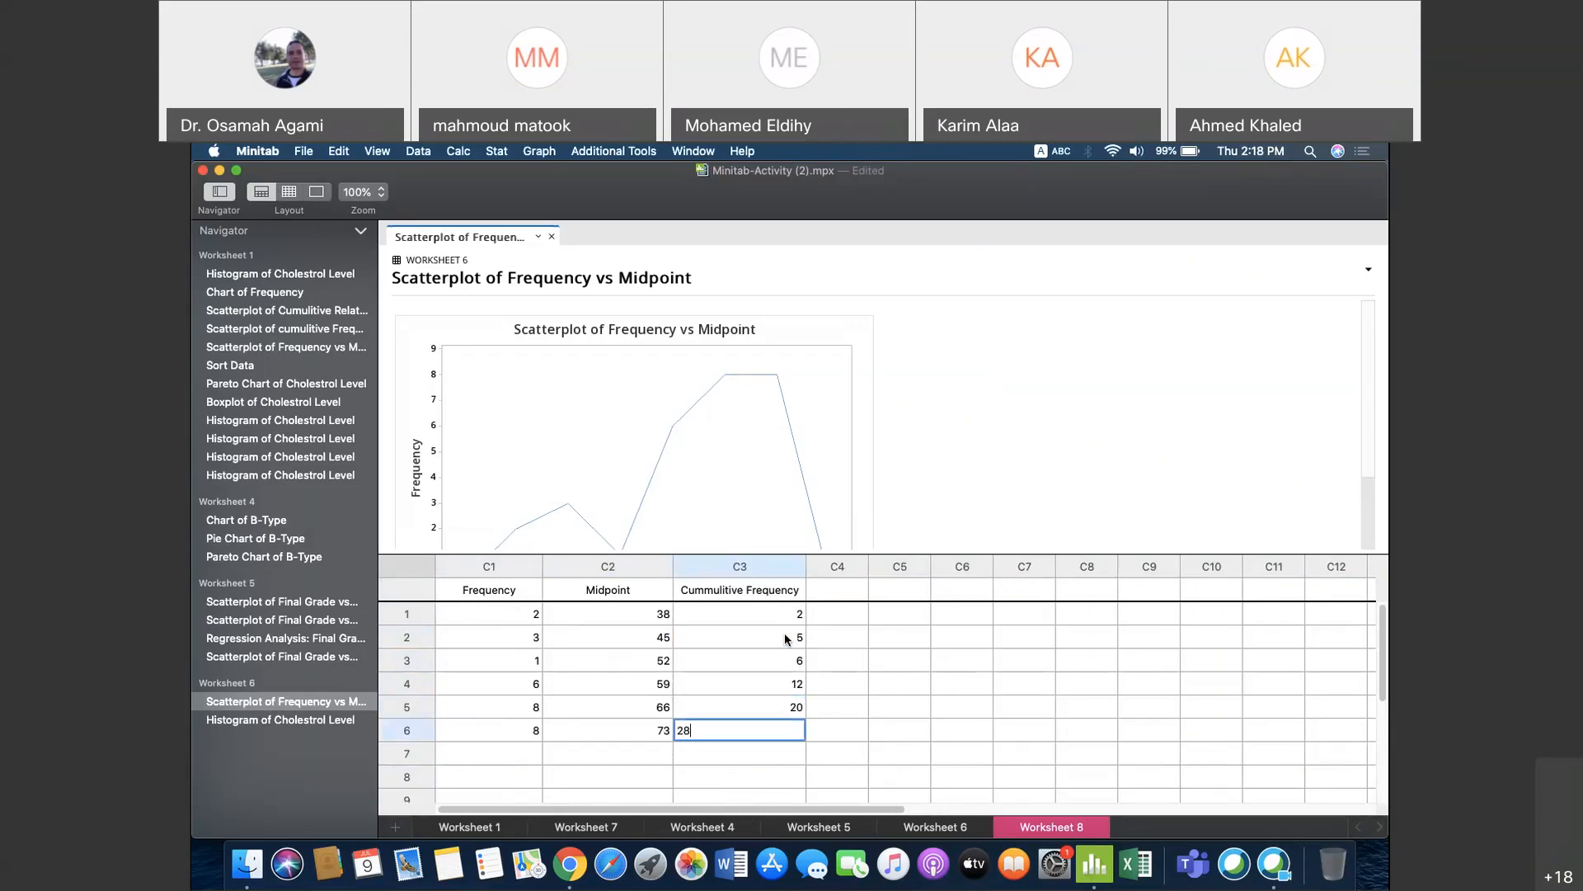
key("Return")
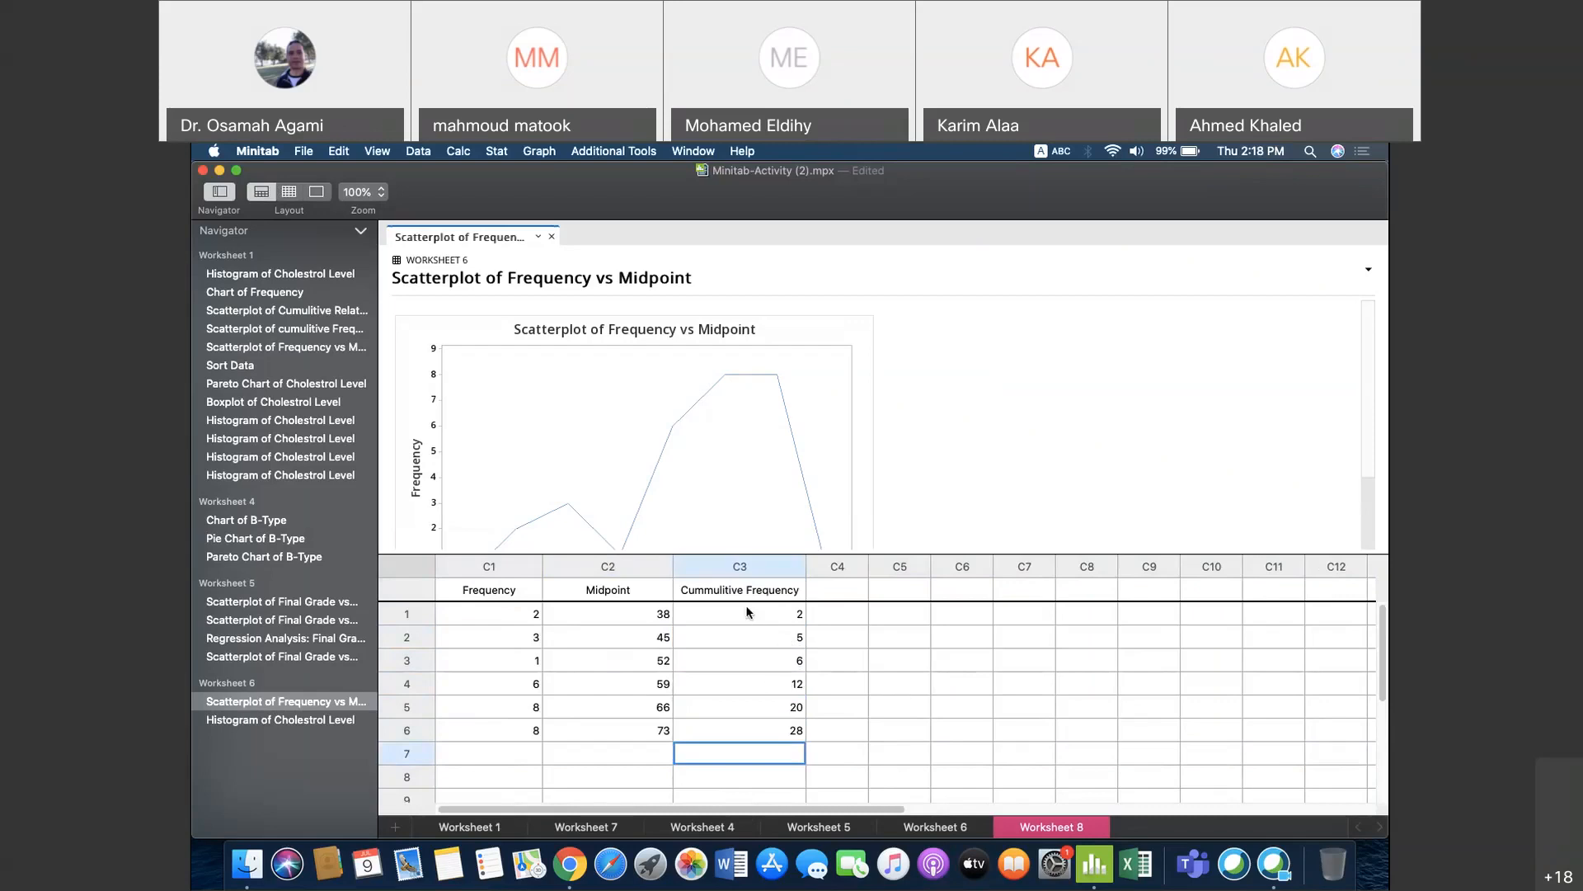
Step: Set up a simple scatterplot with Frequency as the Y-variable and Cummulitive Frequency as the X-variable
left_click(539, 151)
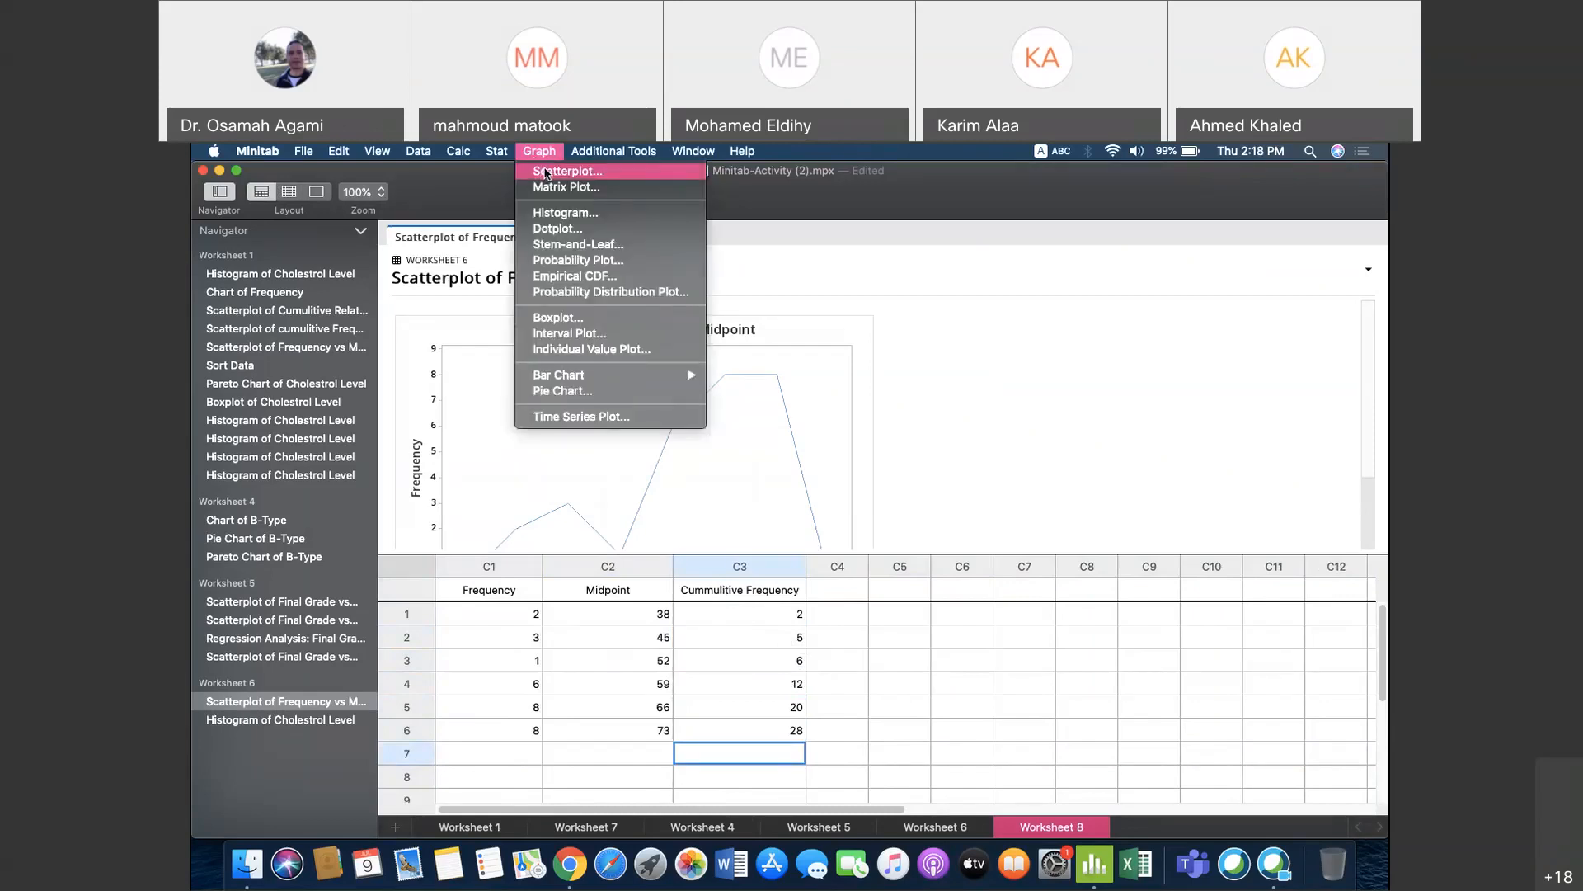
left_click(544, 173)
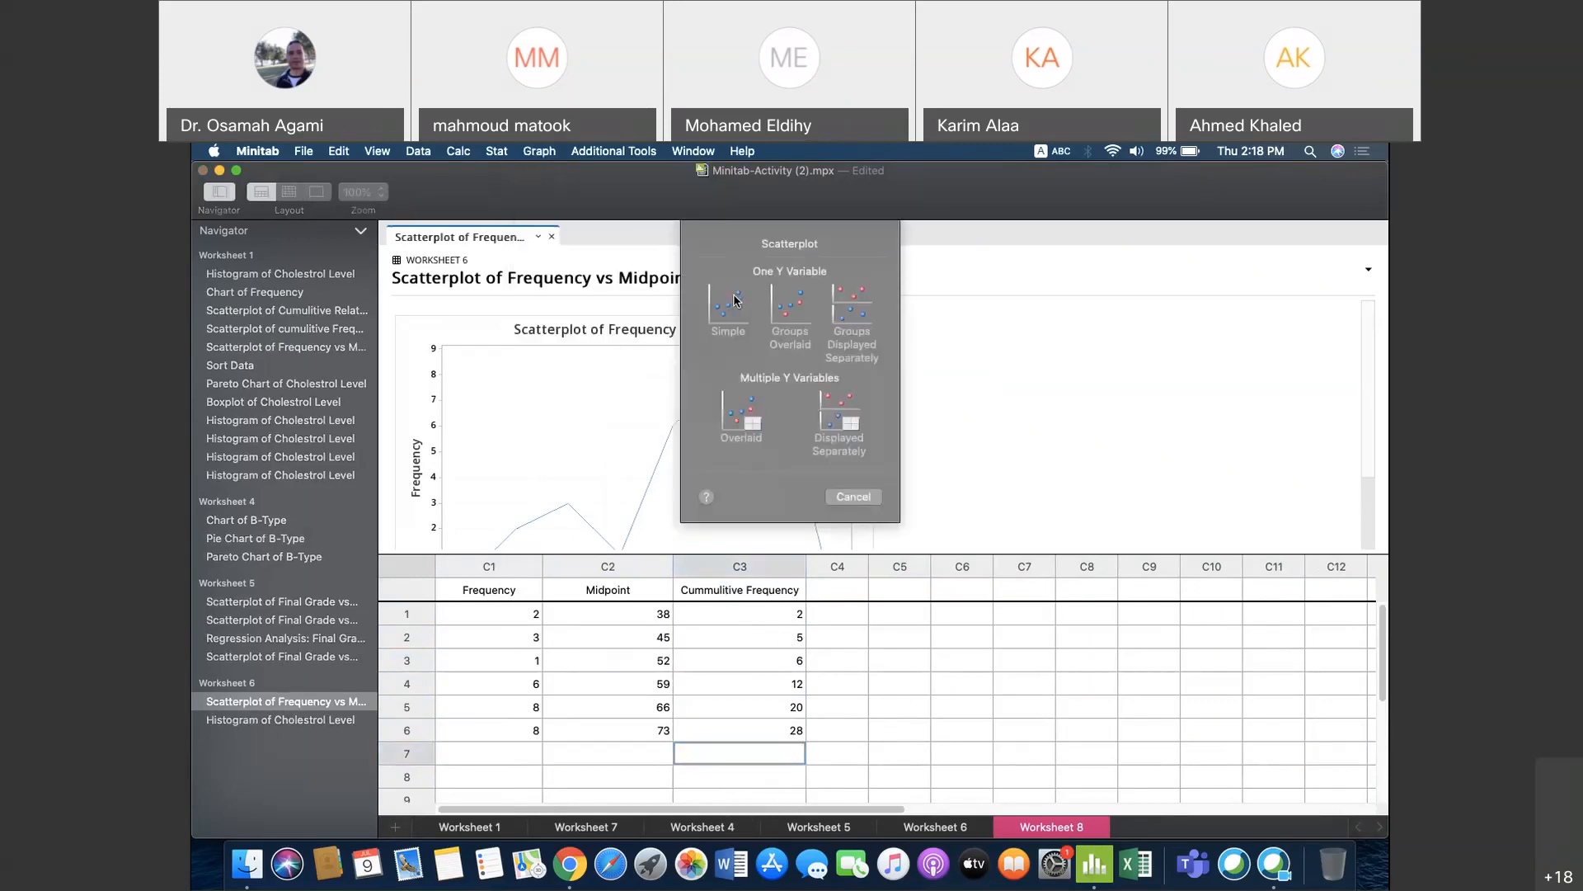
left_click(734, 299)
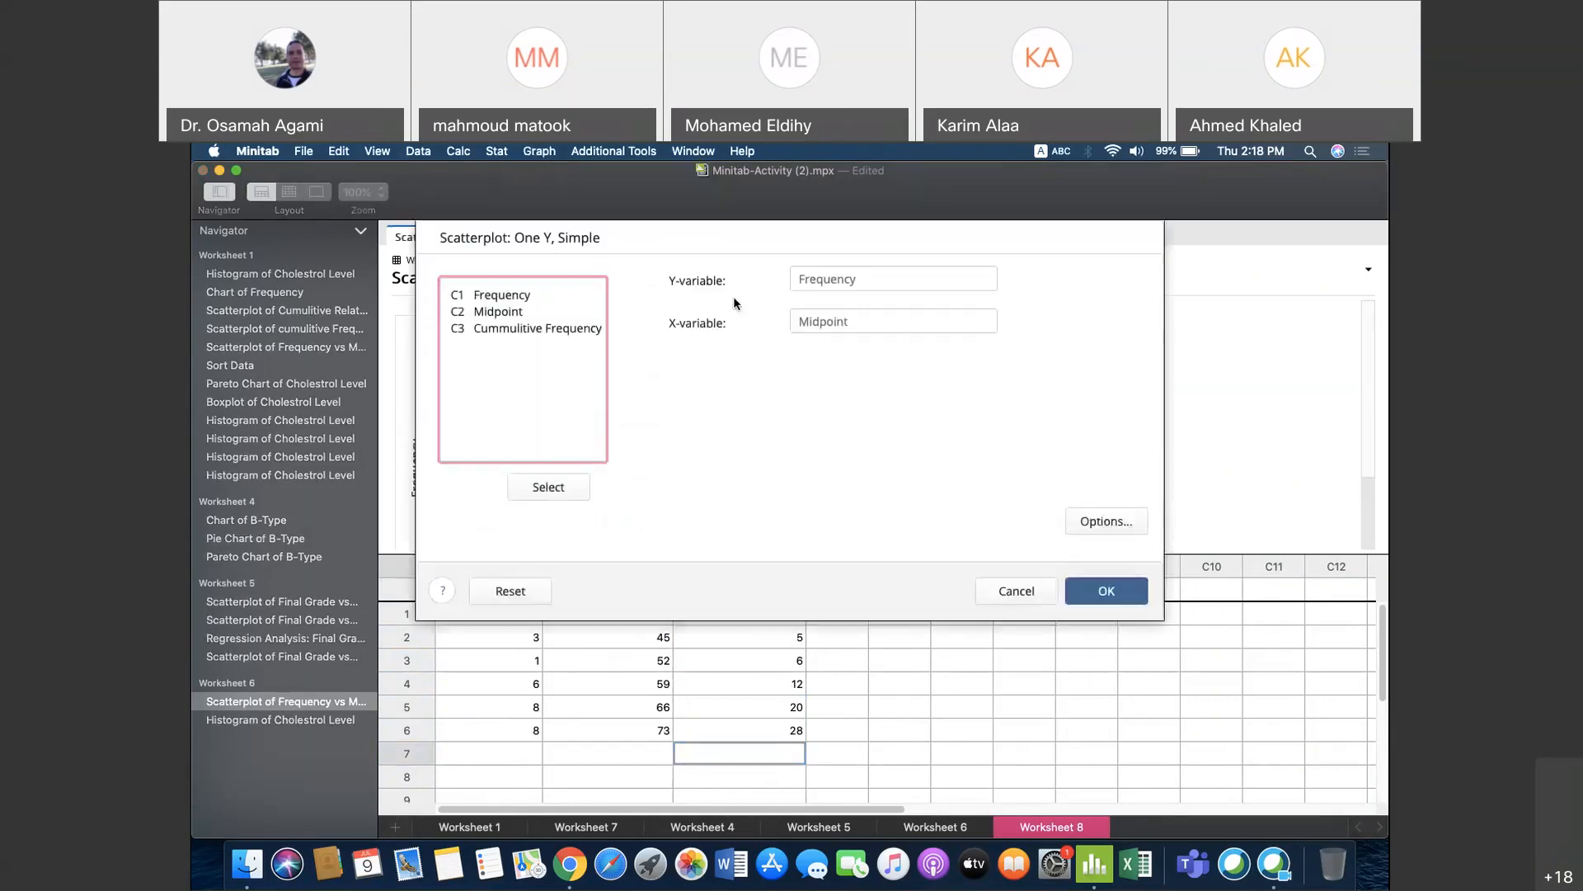
left_click(870, 281)
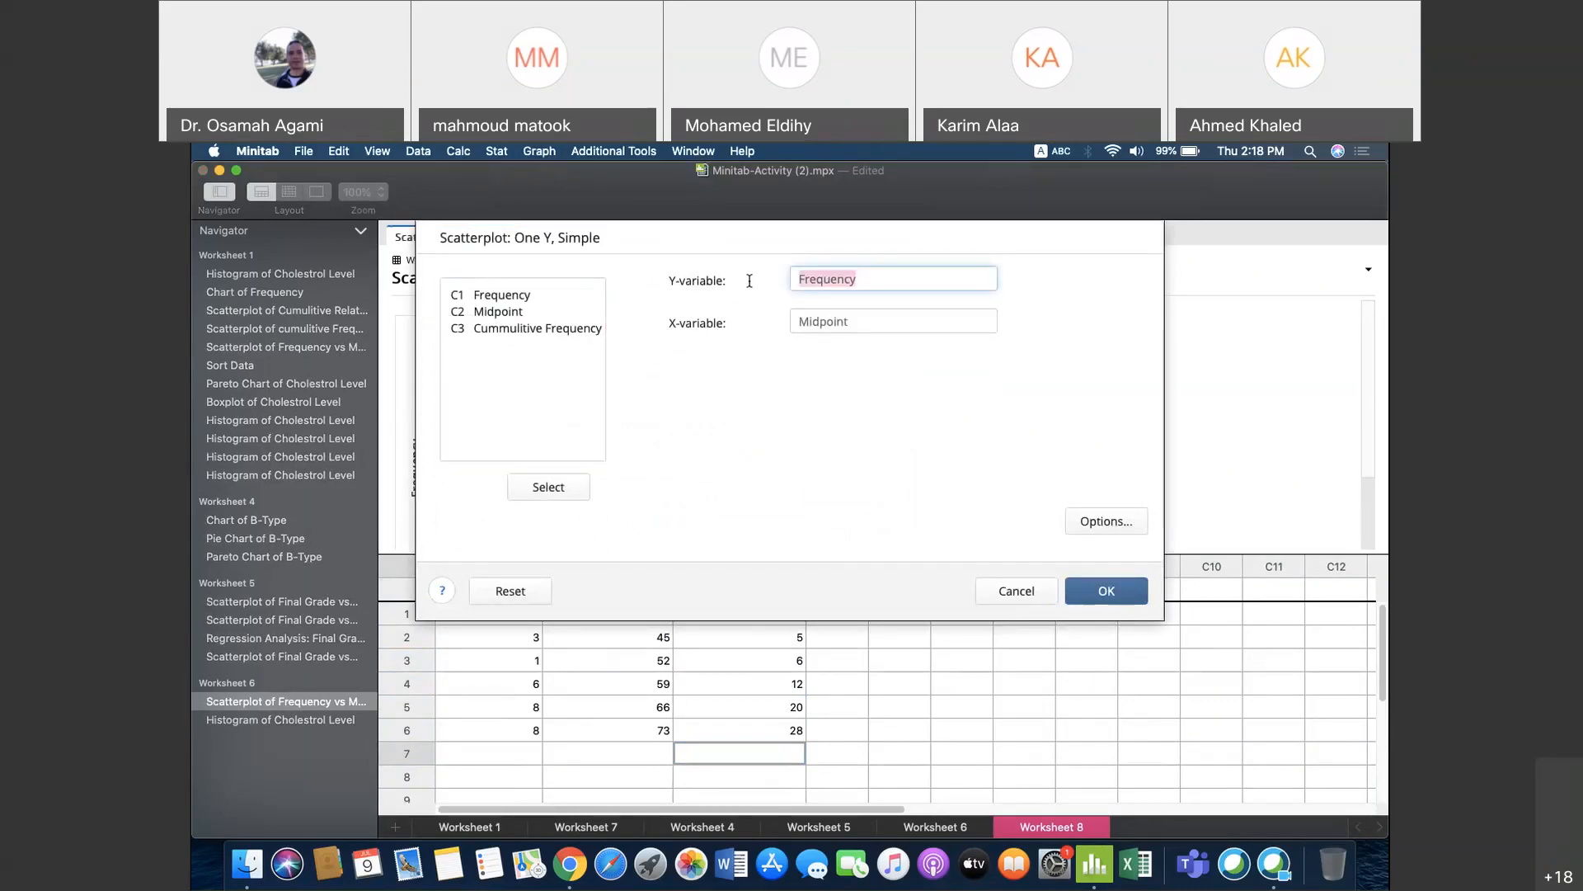
left_click(858, 283)
left_click_drag(850, 320, 775, 316)
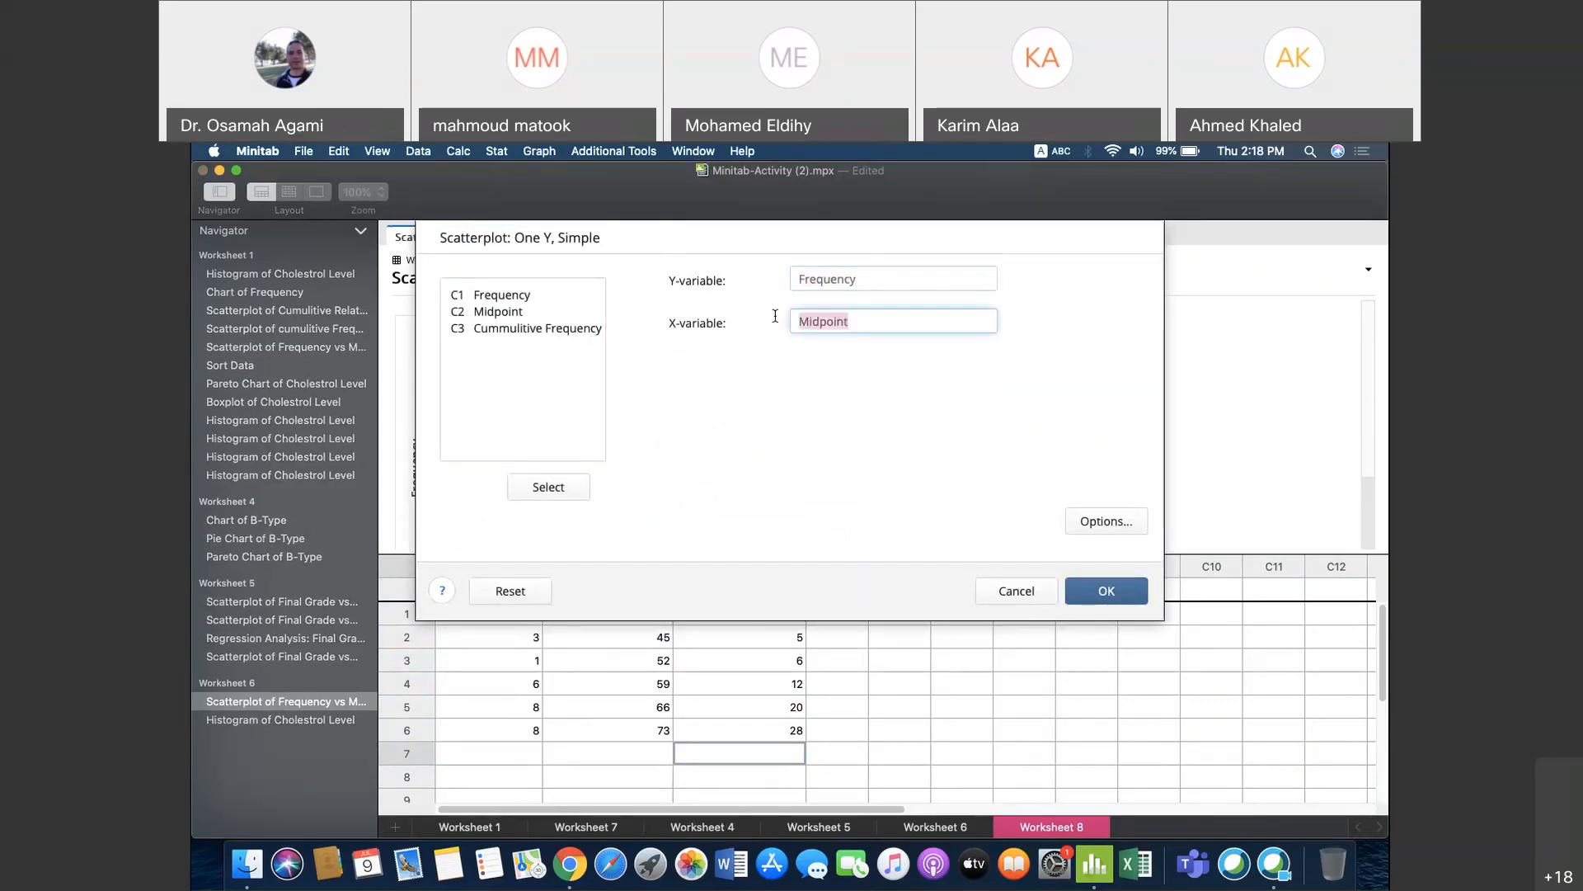
key("BackSpace")
left_click(534, 330)
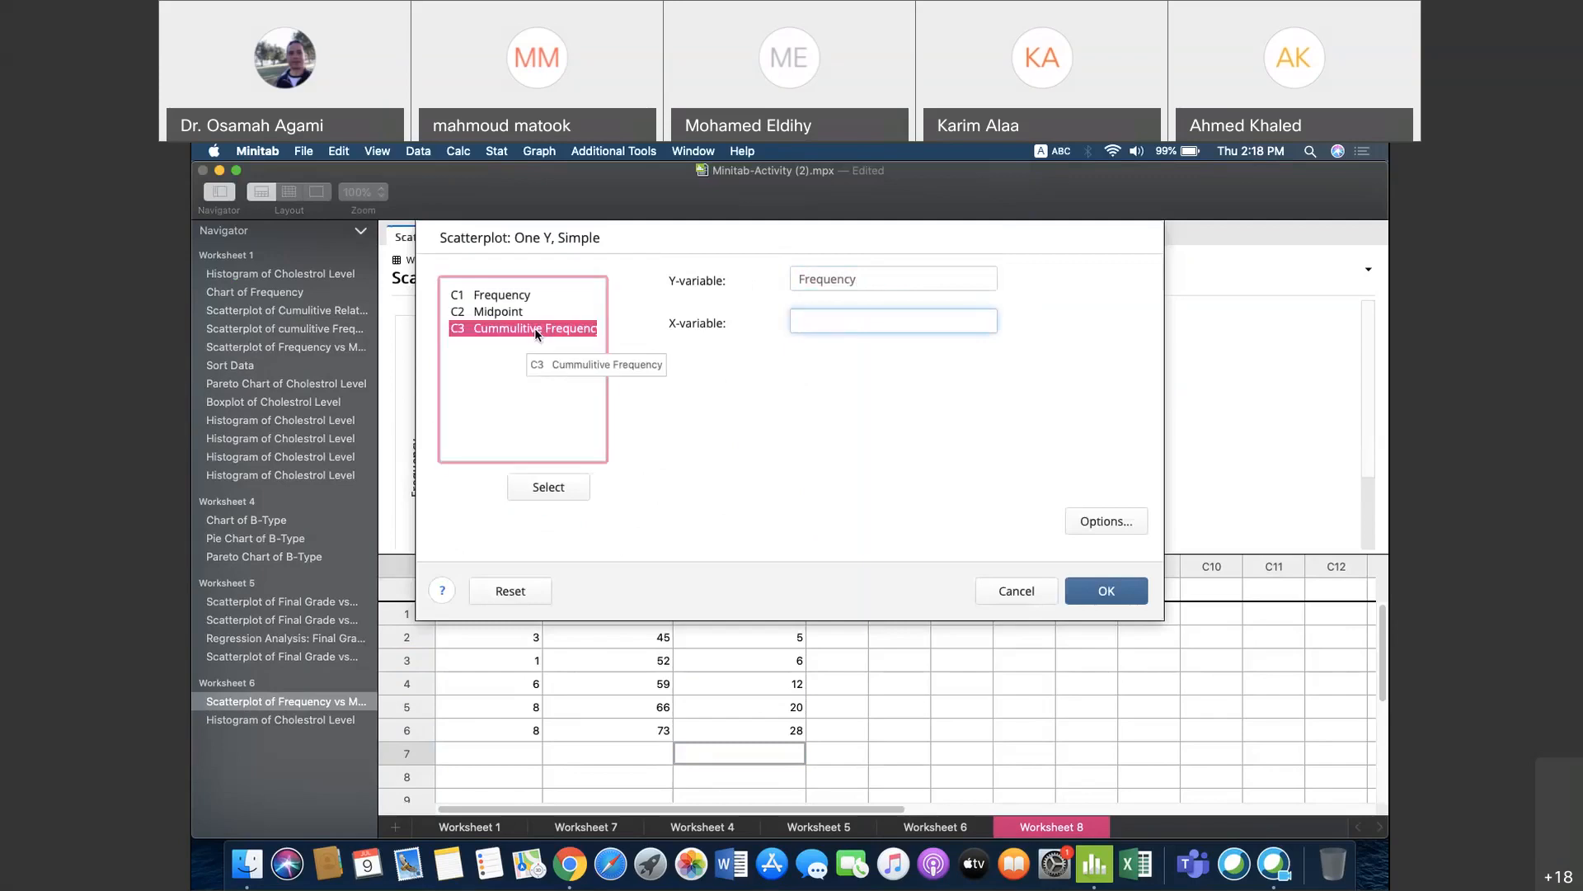
double_click(535, 329)
Step: Create the scatterplot with a connect line and no symbols, and enlarge the output area temporarily to view the whole graph
left_click(1101, 522)
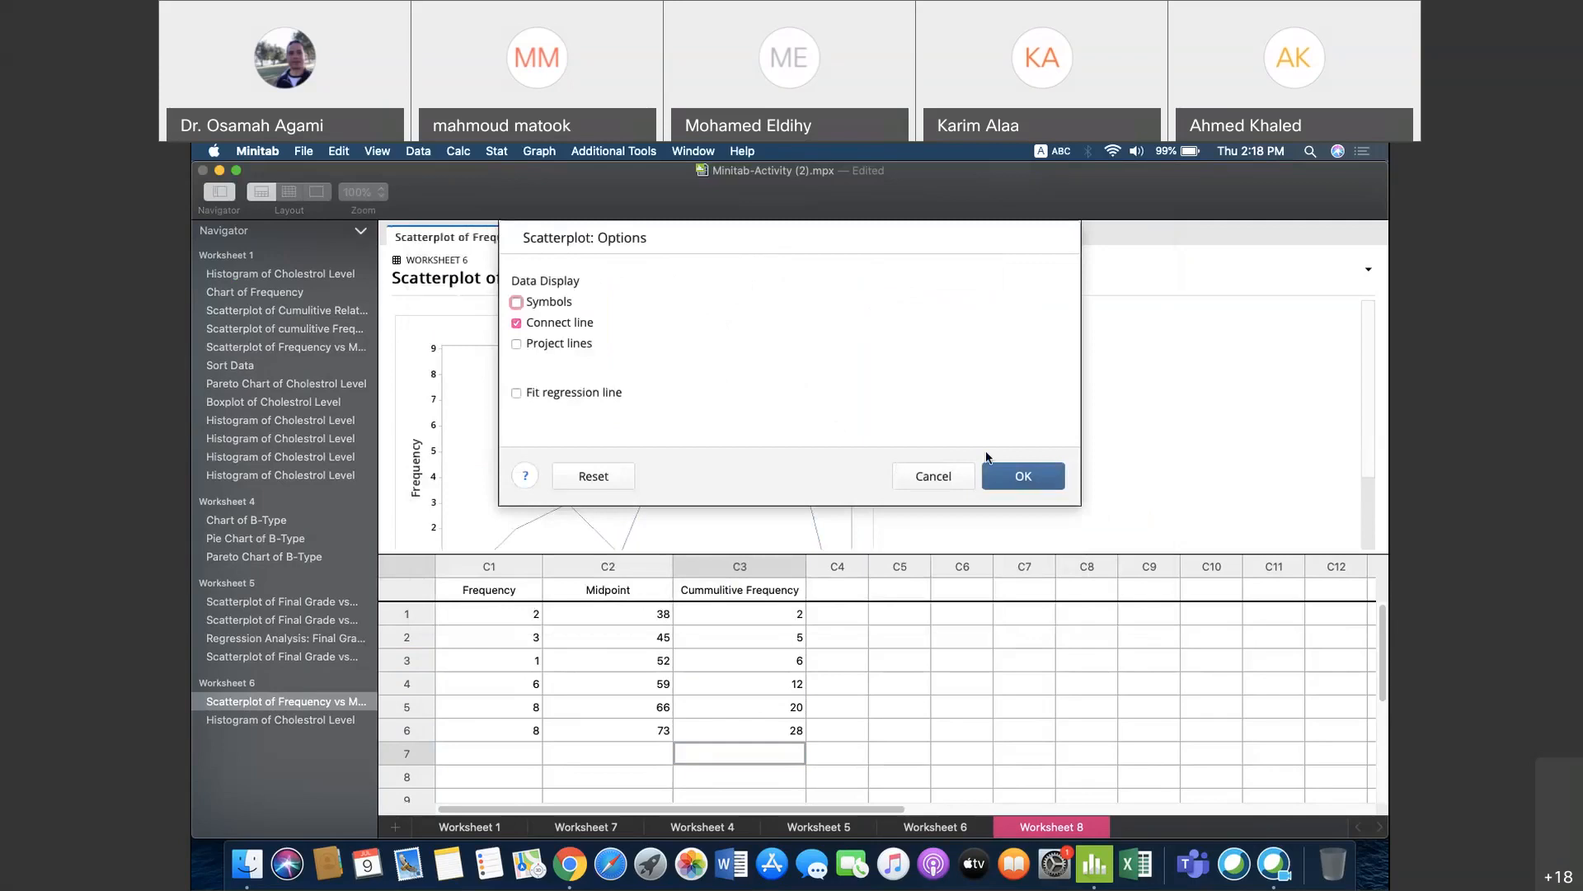
left_click(1009, 482)
left_click(1088, 587)
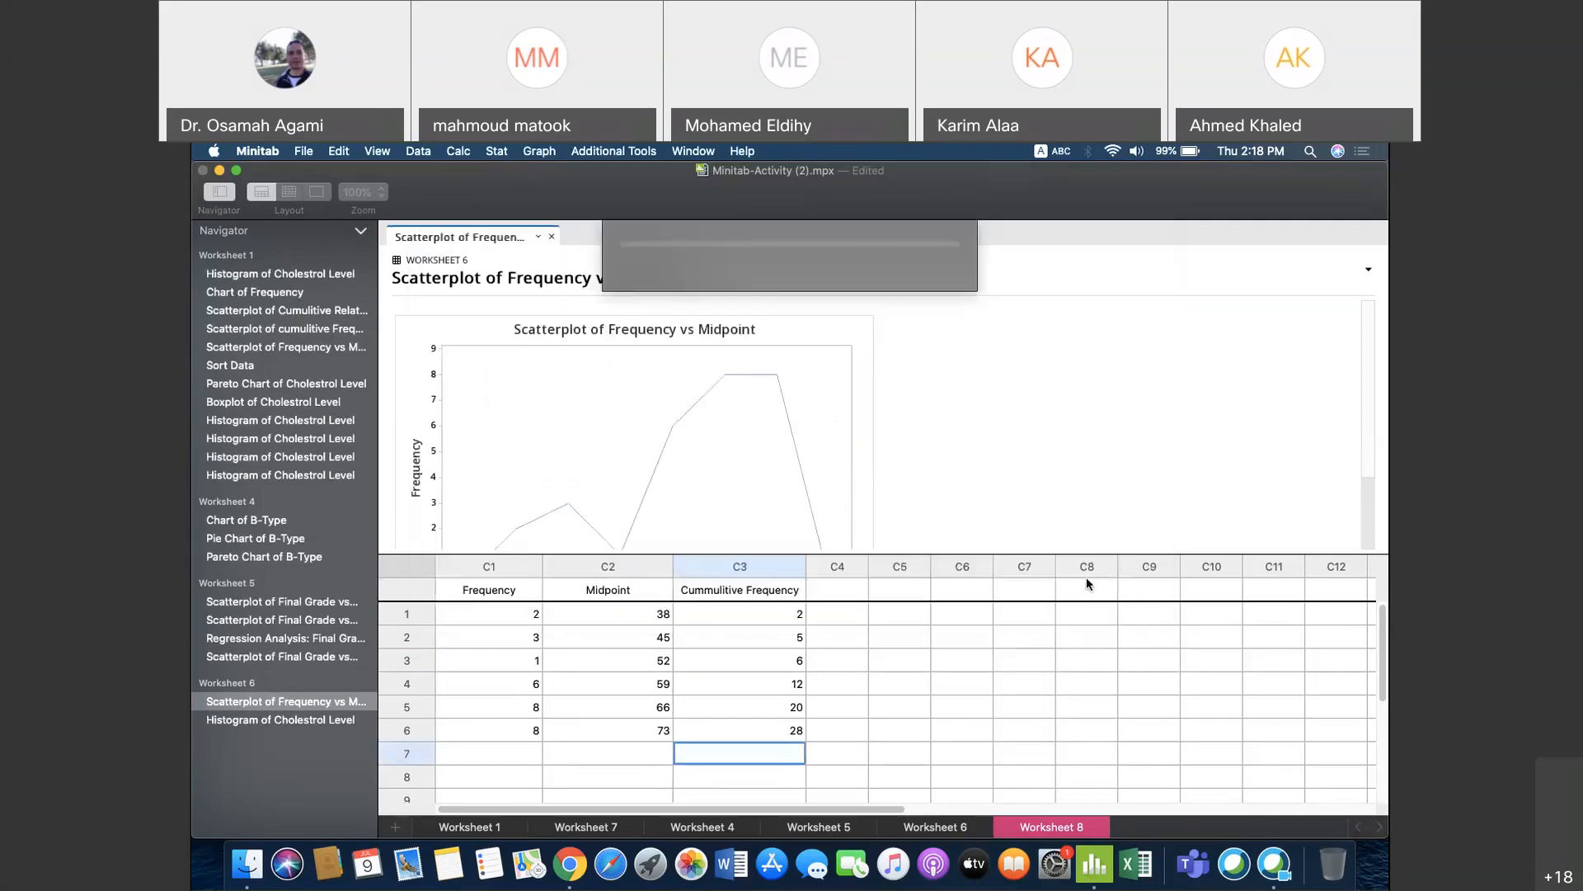
left_click_drag(742, 555, 756, 654)
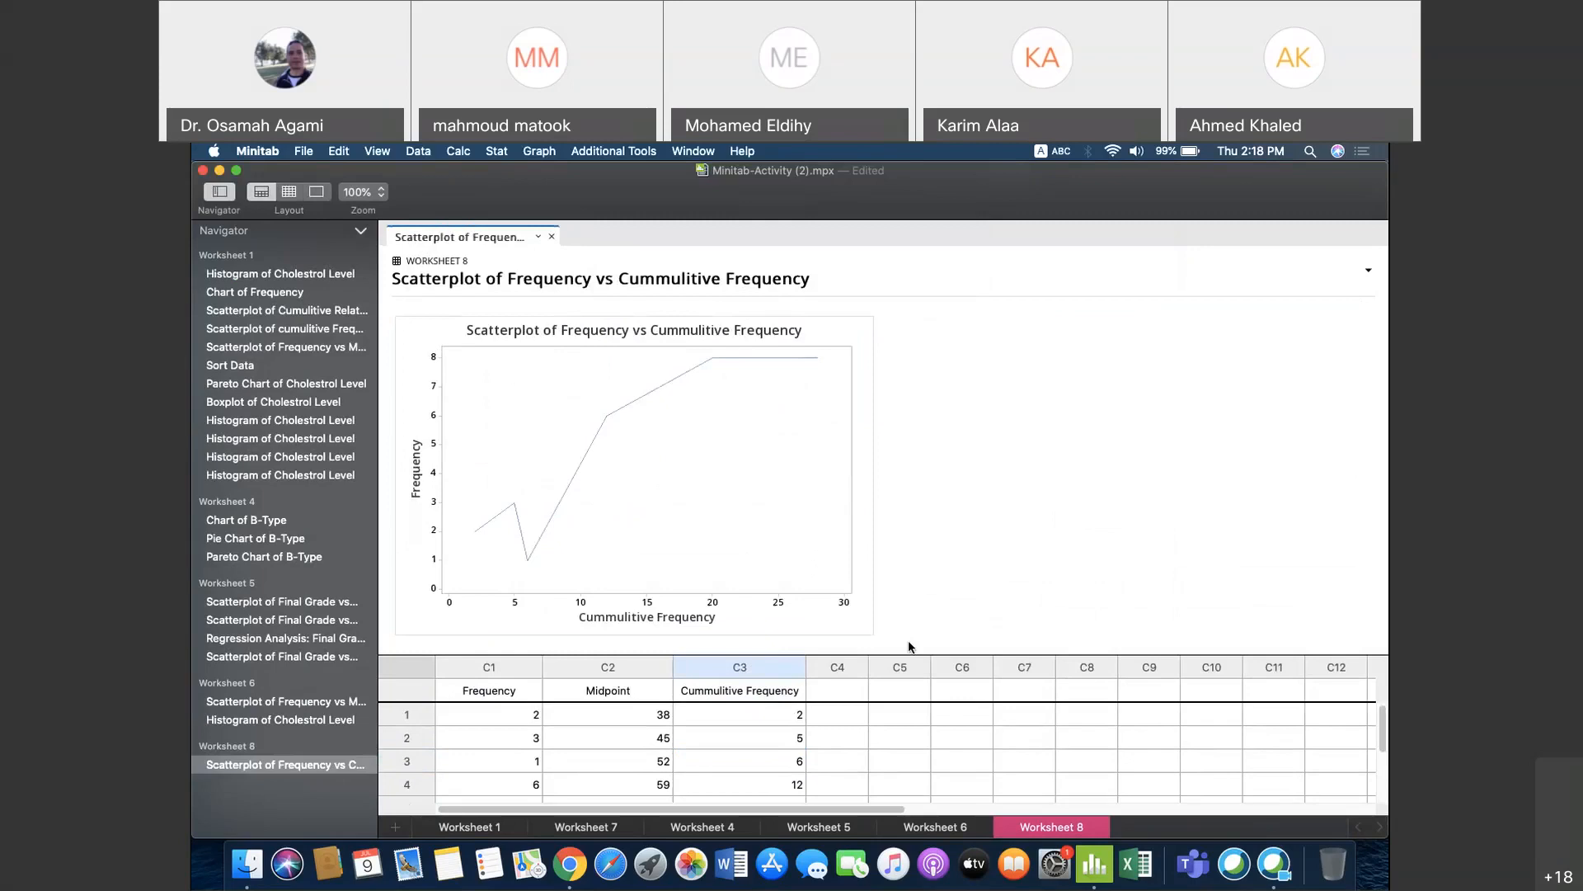
left_click_drag(902, 647, 904, 555)
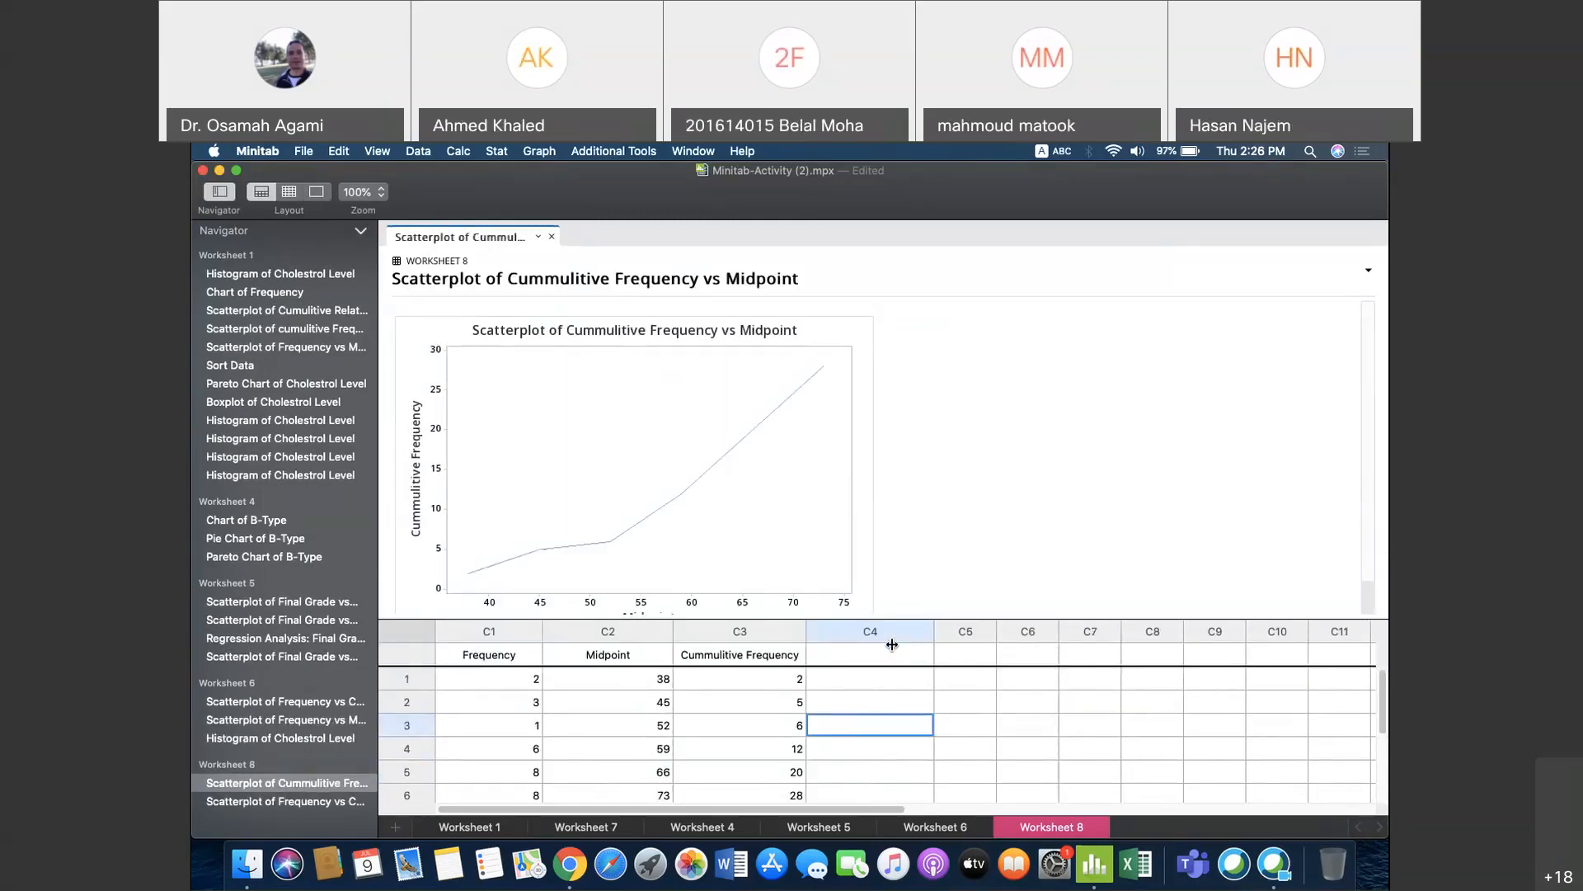
Step: Title column C4 "Relative Freq." in Worksheet 8
left_click(892, 648)
type("R")
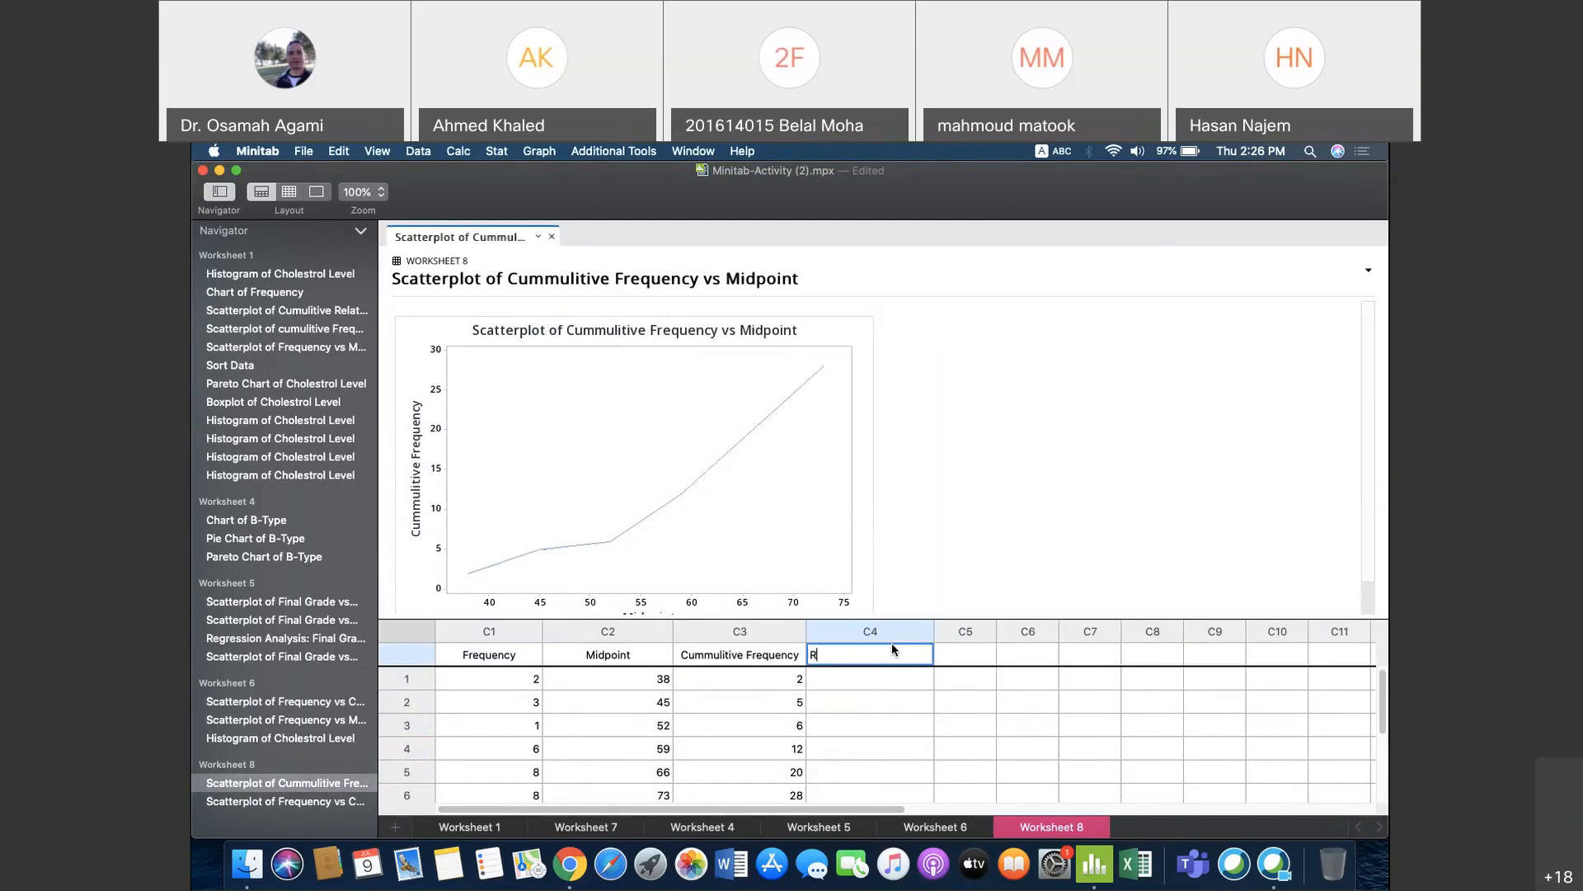
type("elative Freq.")
key("Return")
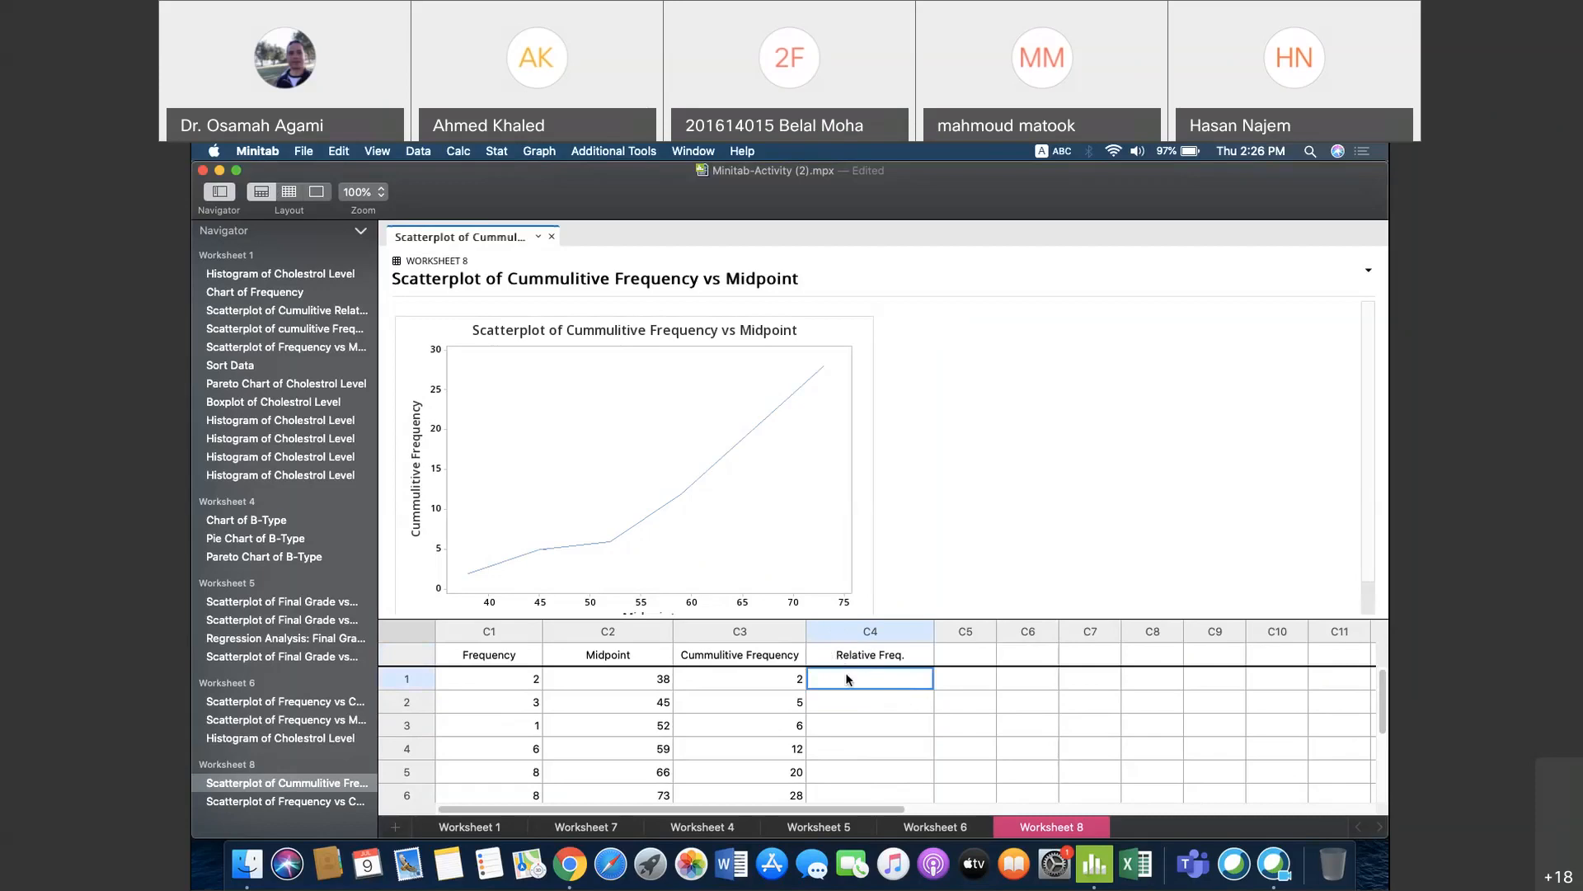
Step: Open the Calculator and choose Relative Freq. as the variable that stores the result
left_click(460, 152)
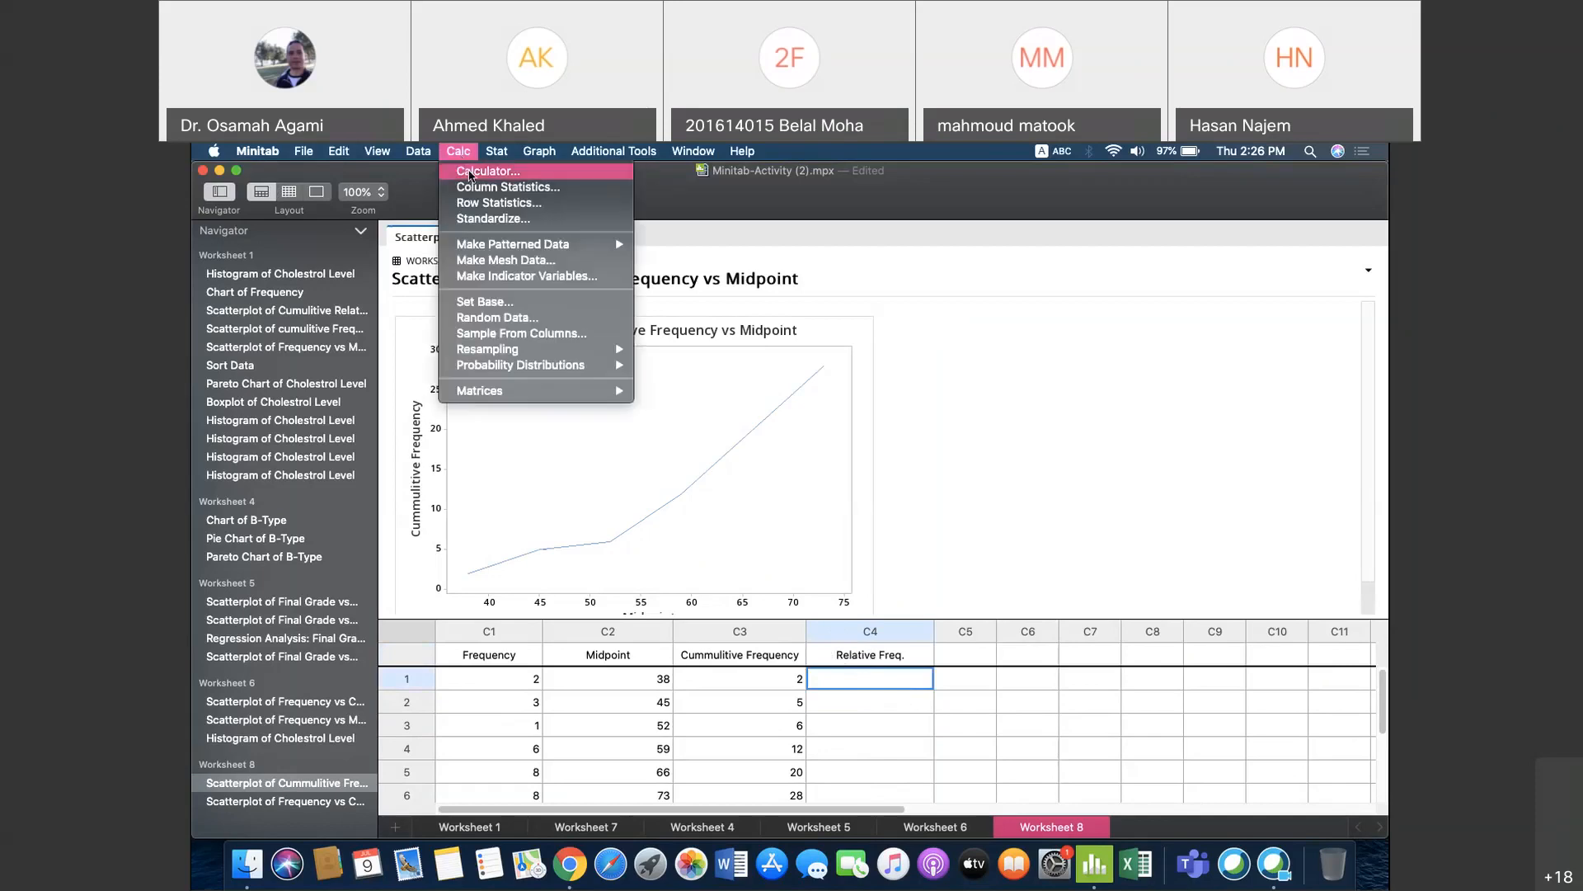
left_click(473, 173)
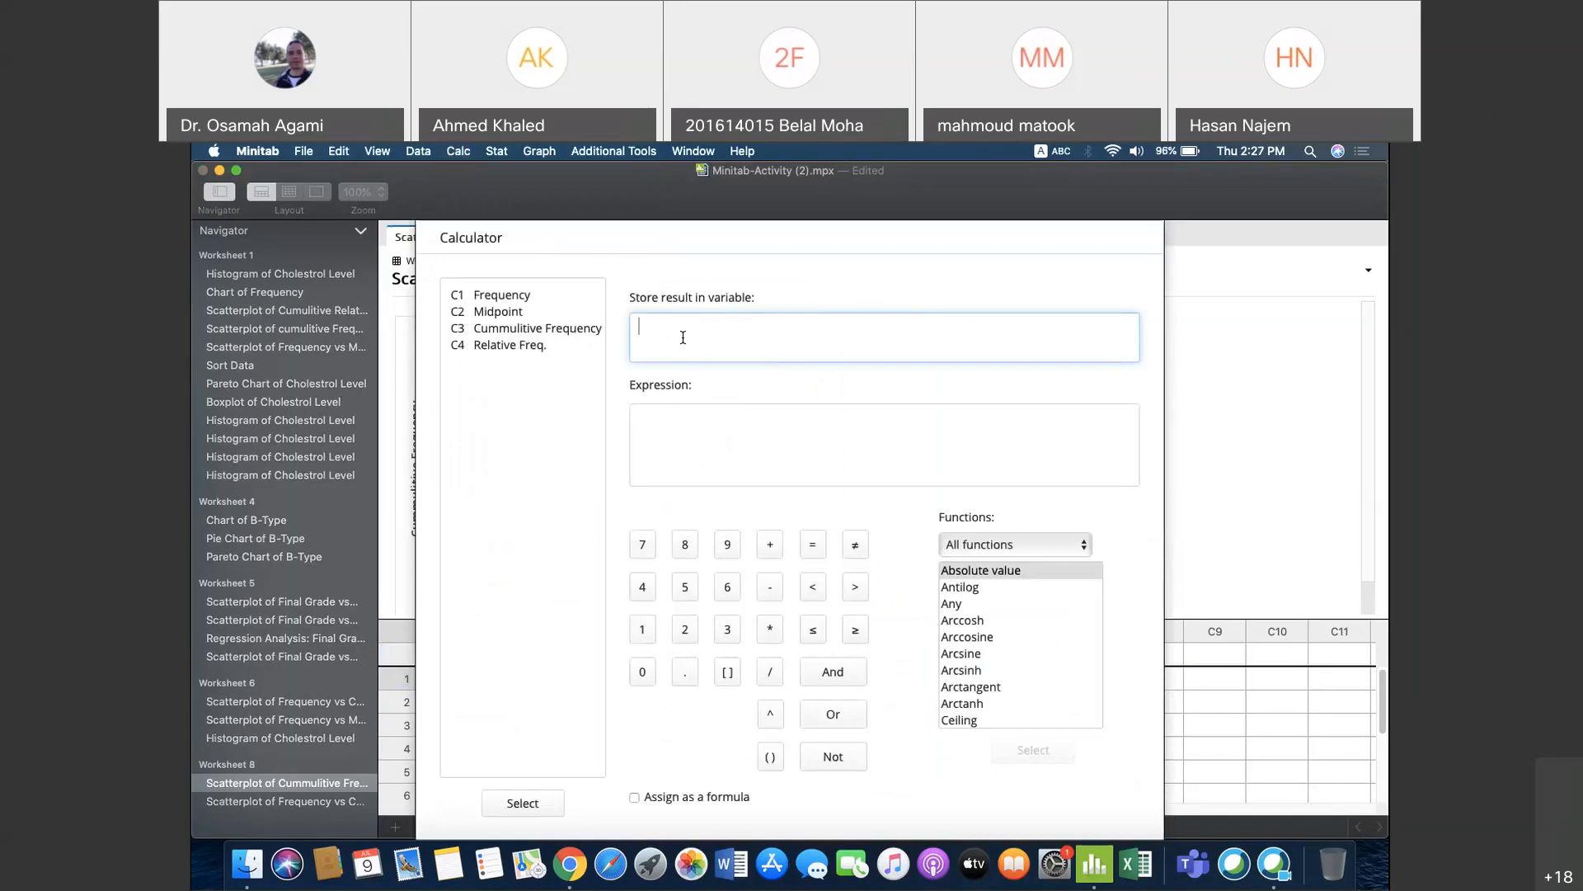
double_click(542, 347)
Step: Build the Calculator expression 'Frequency' / SUM('Frequency') using the Sum function
left_click(698, 415)
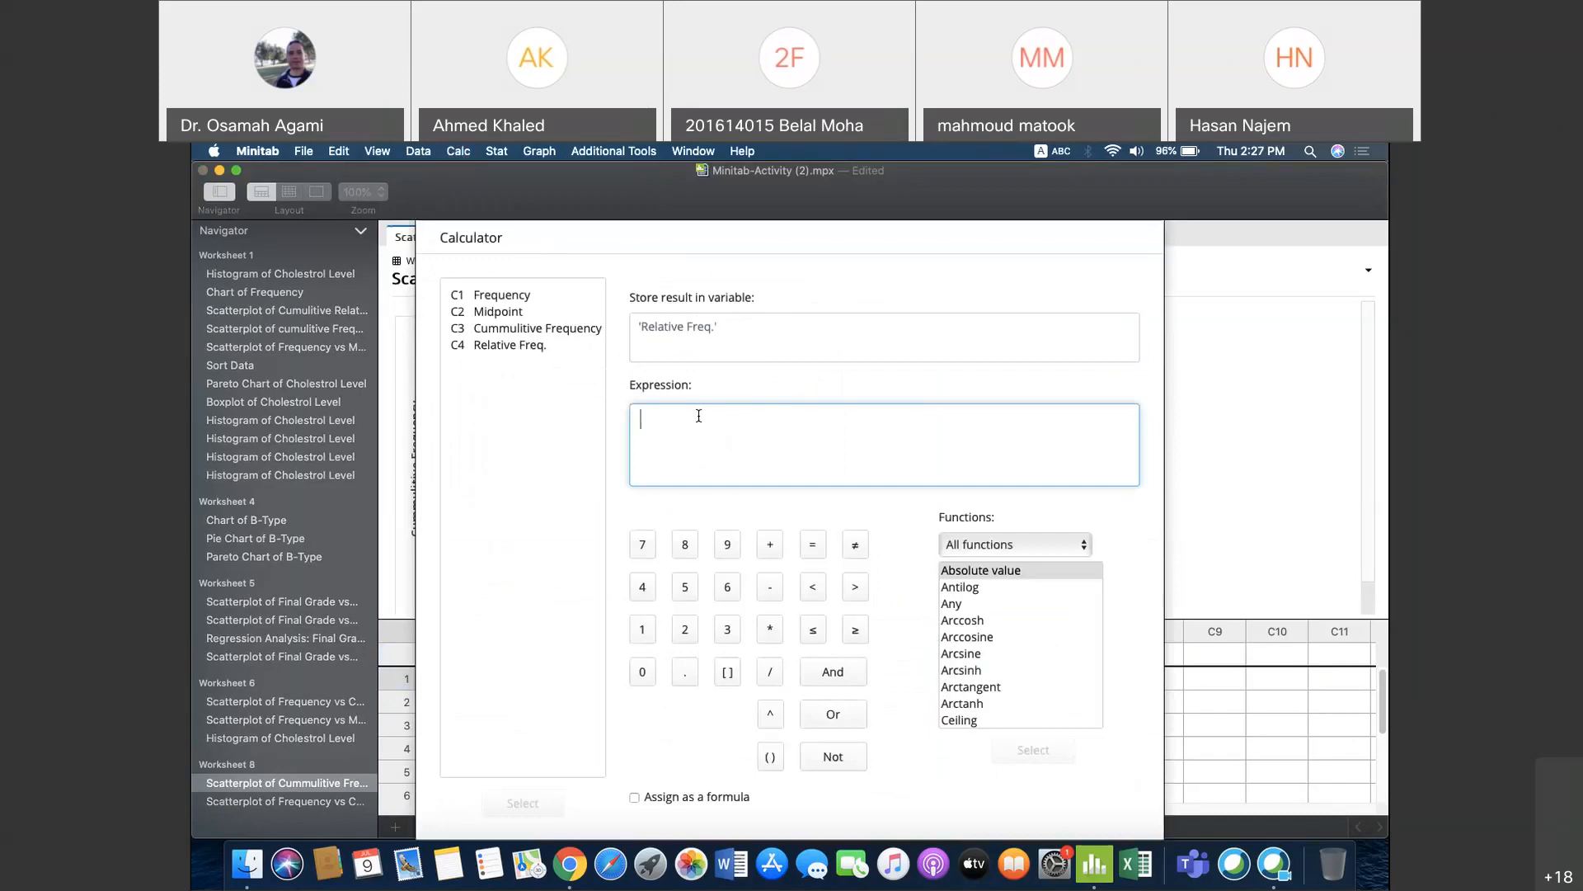
double_click(505, 294)
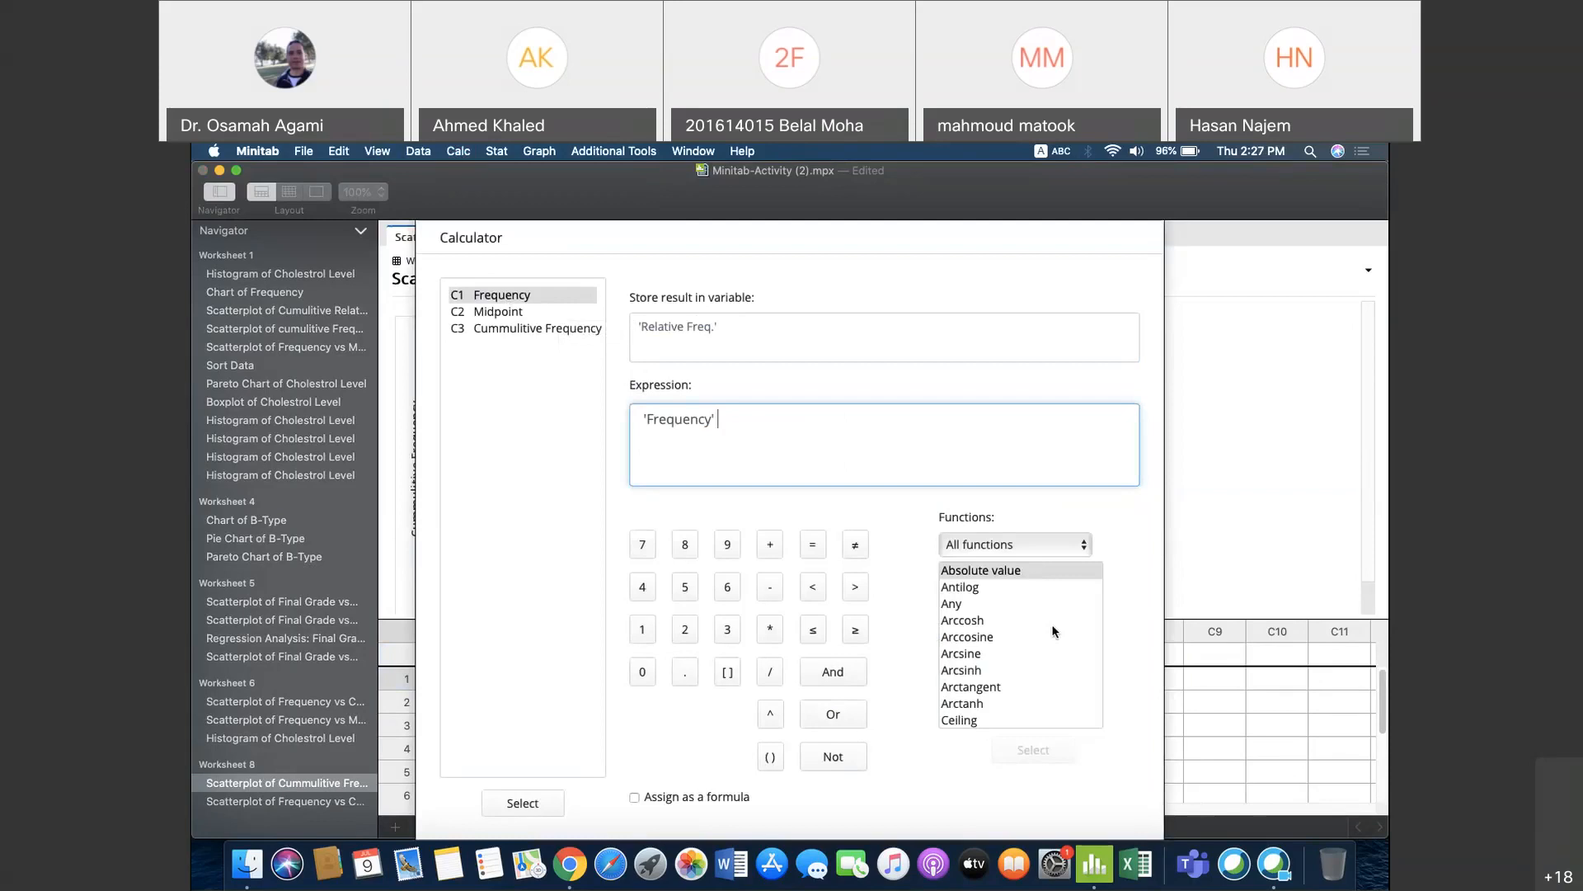
scroll(1023, 630, "down", 15)
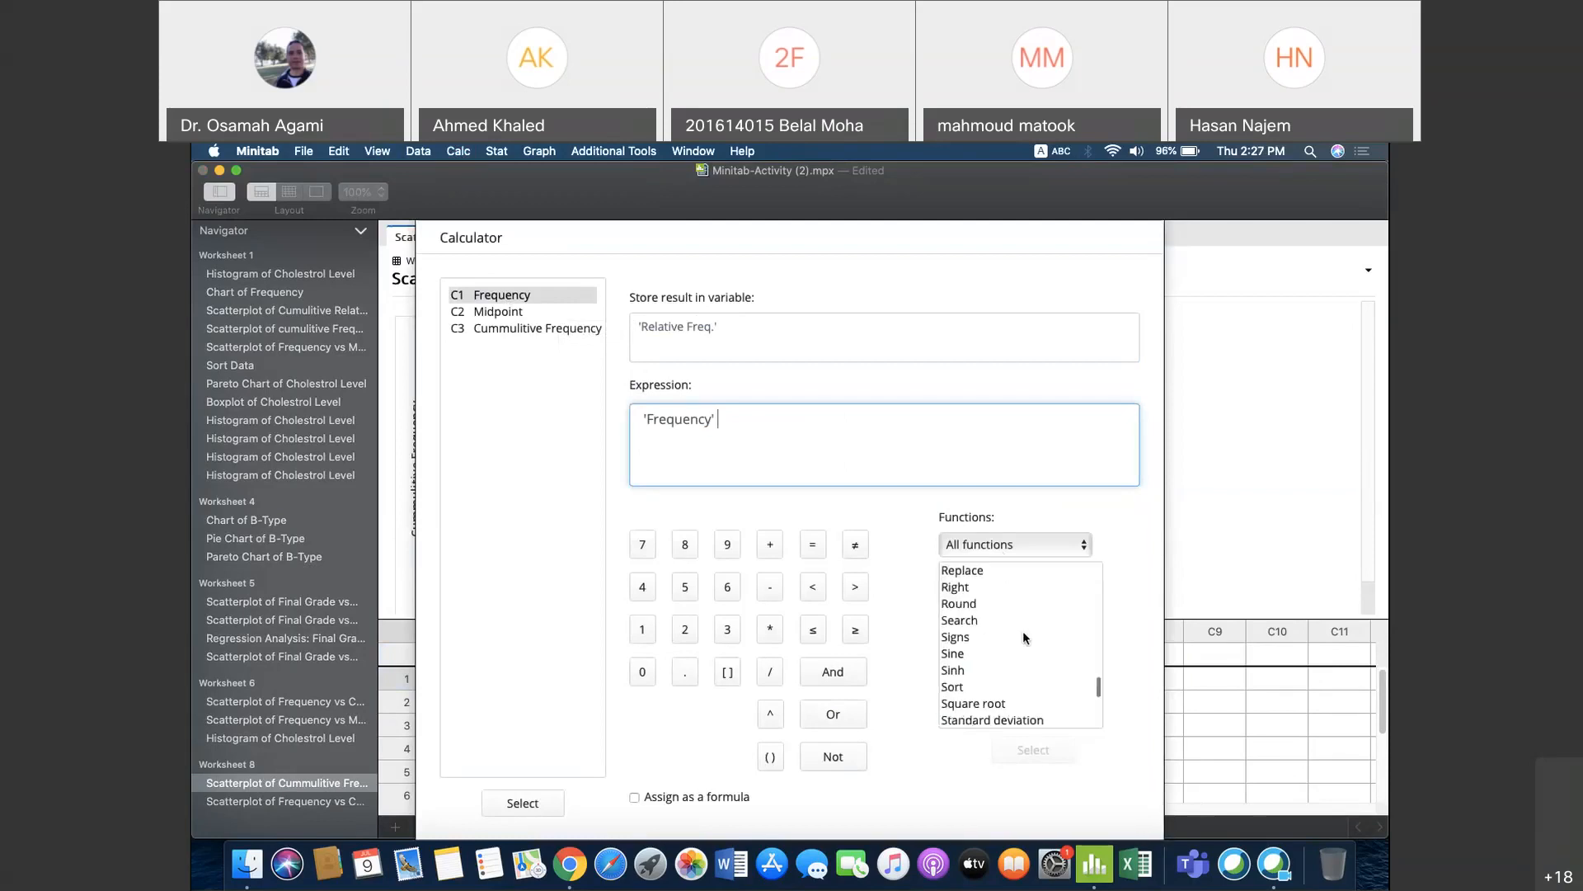
scroll(1023, 631, "up", 2)
scroll(1022, 631, "up", 3)
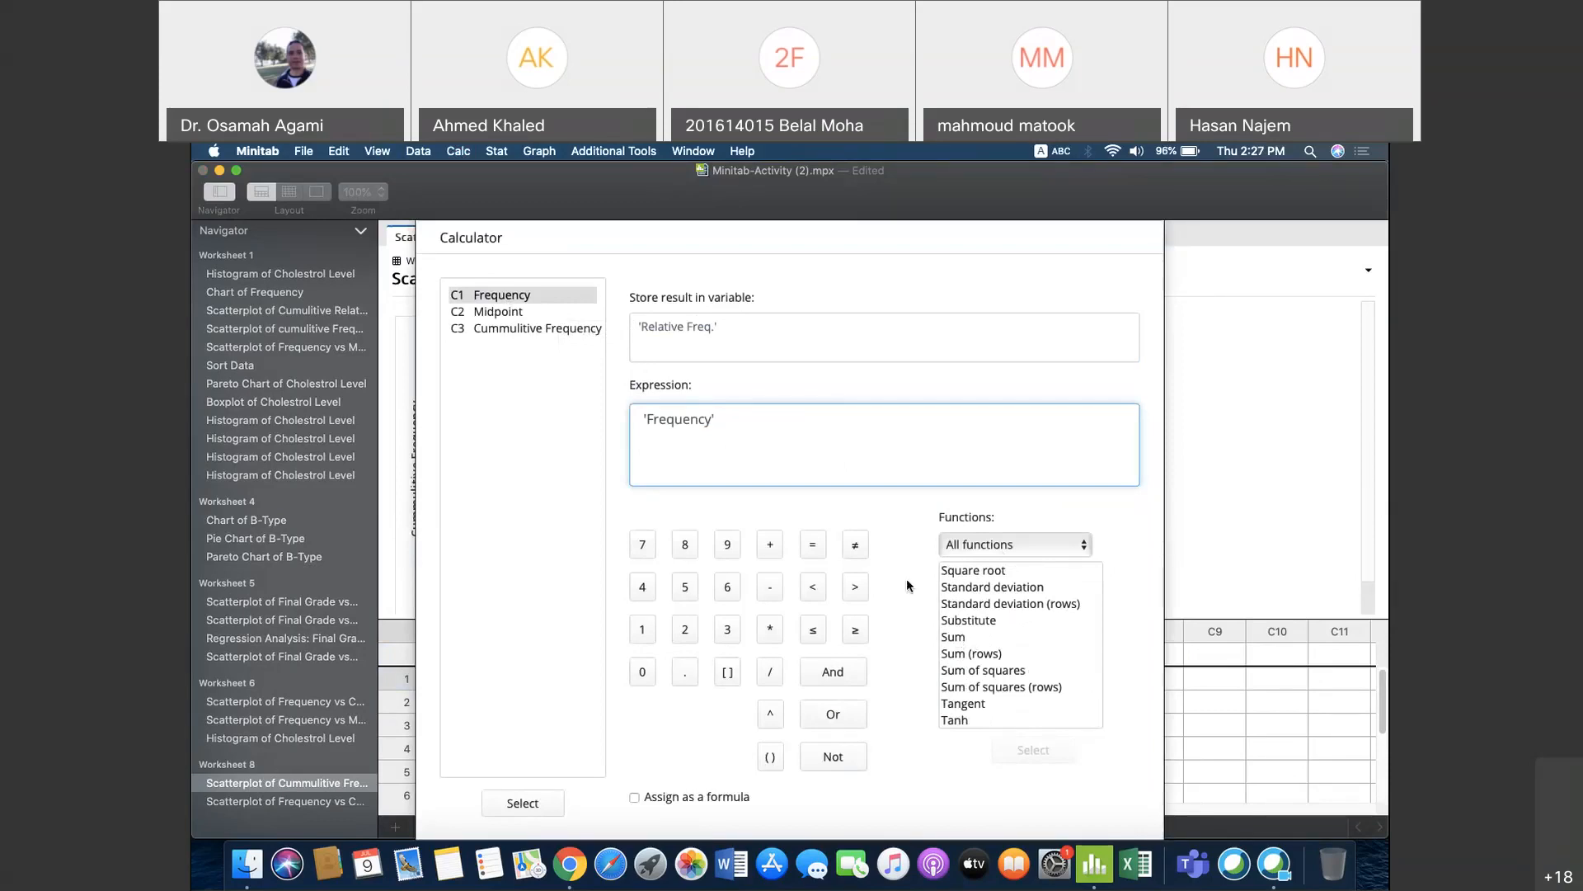
type("/")
double_click(961, 637)
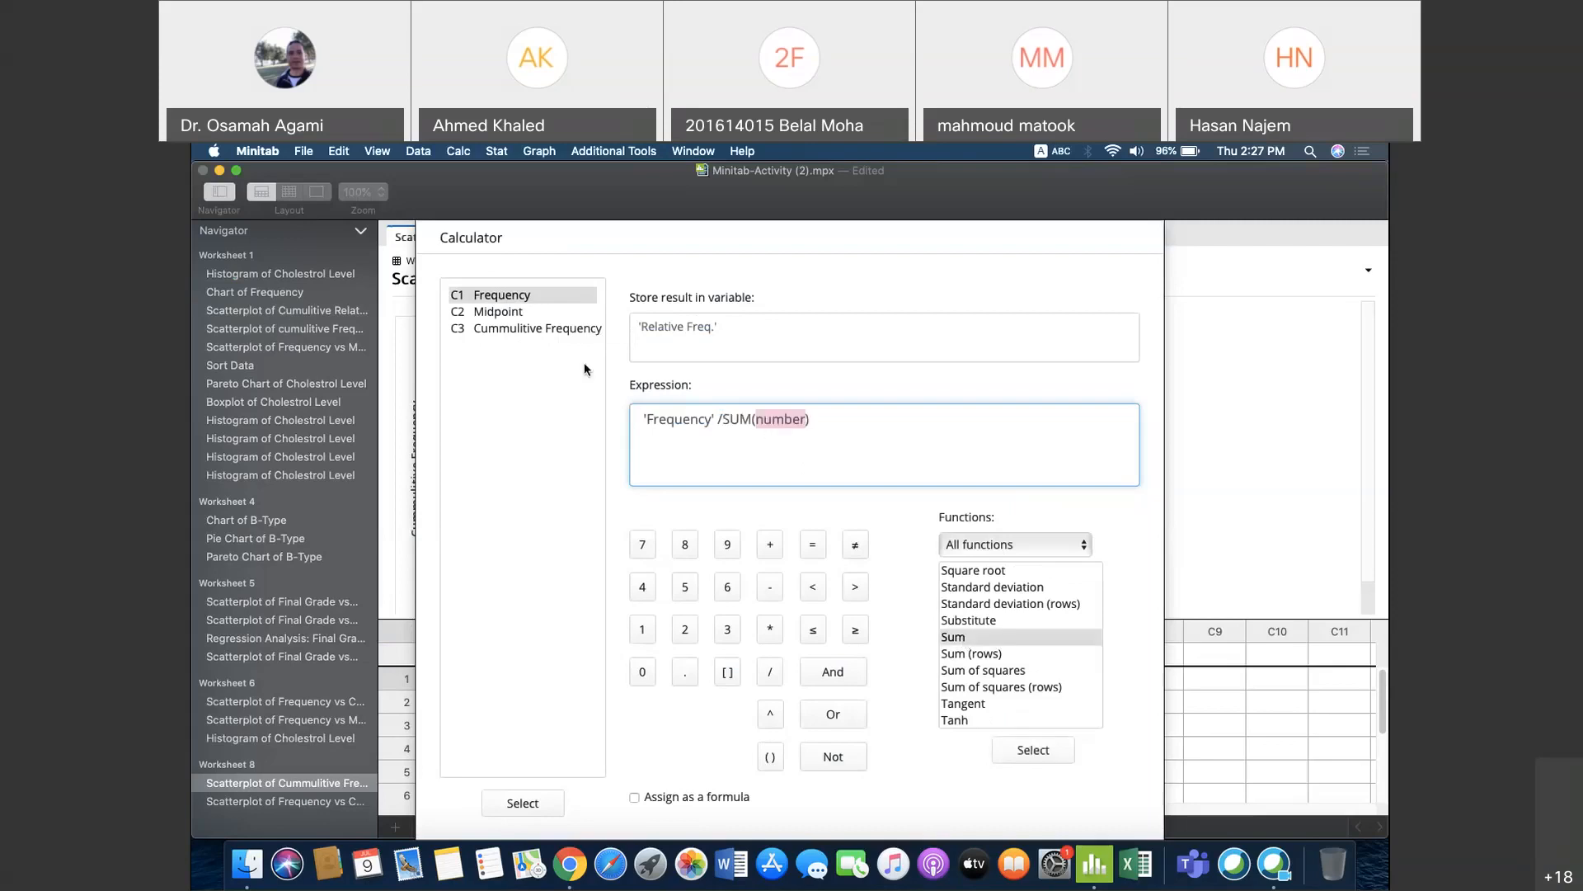
left_click(524, 297)
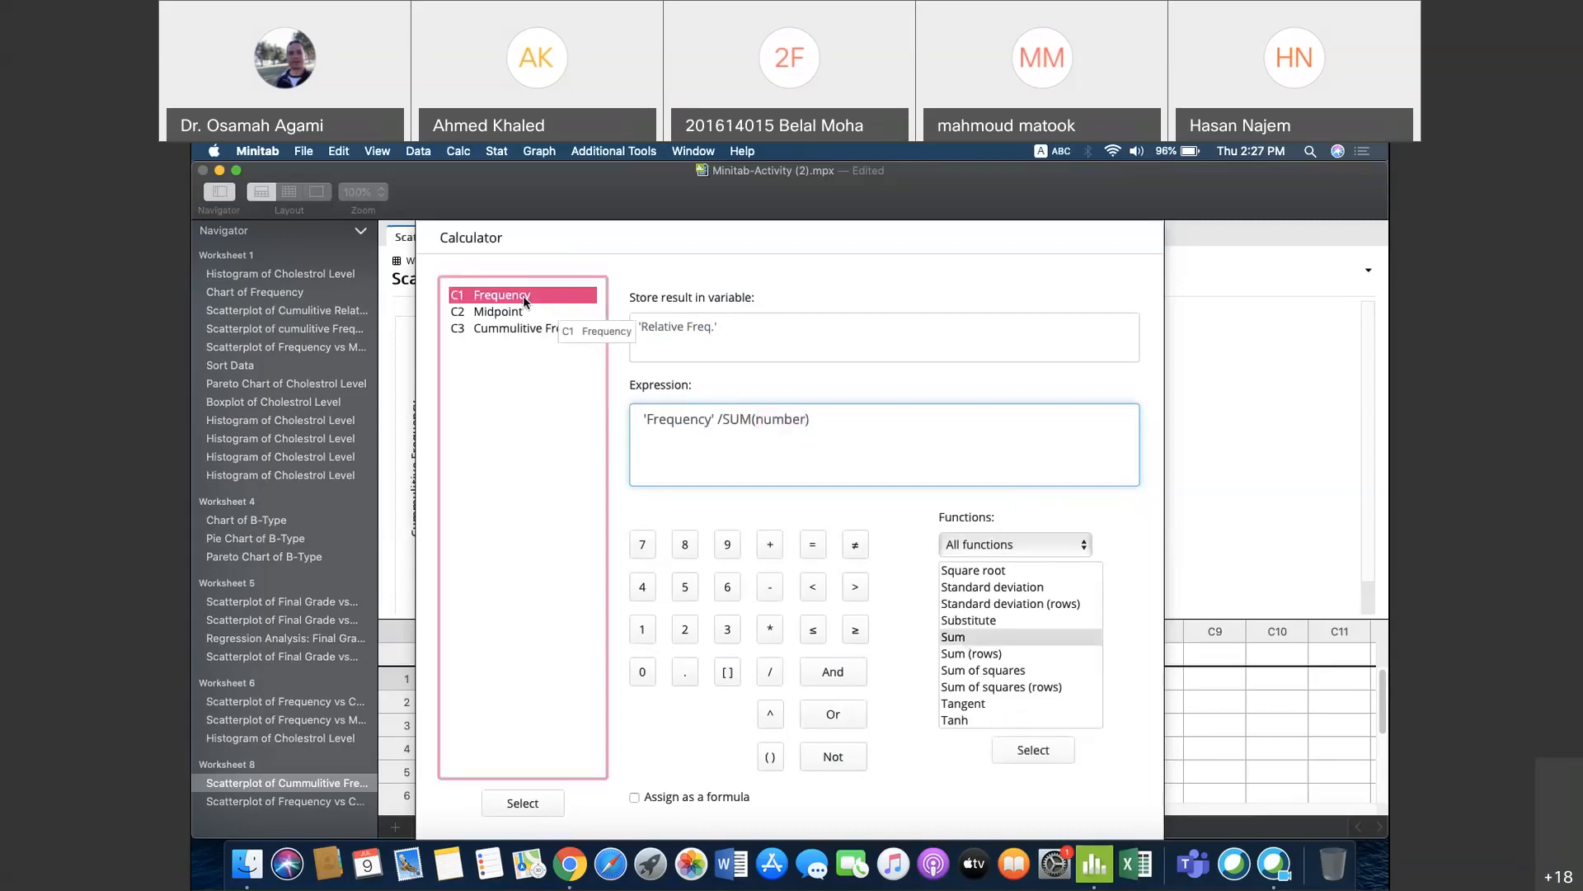
double_click(523, 295)
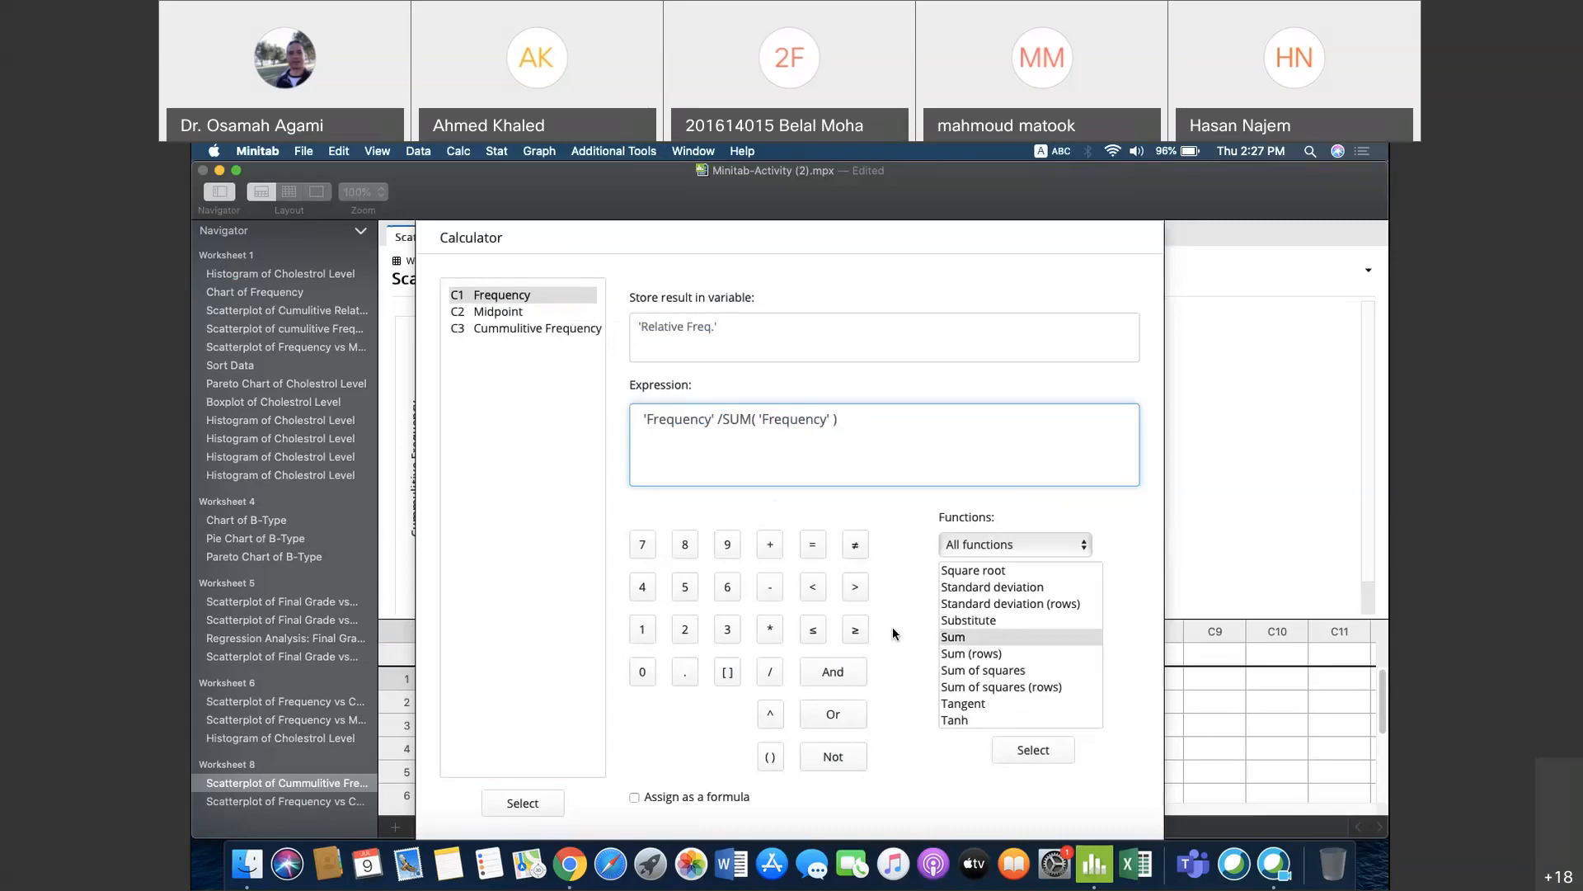
Step: Calculate the Relative Freq. column from the entered expression and enlarge the worksheet area to show all its rows
key("Return")
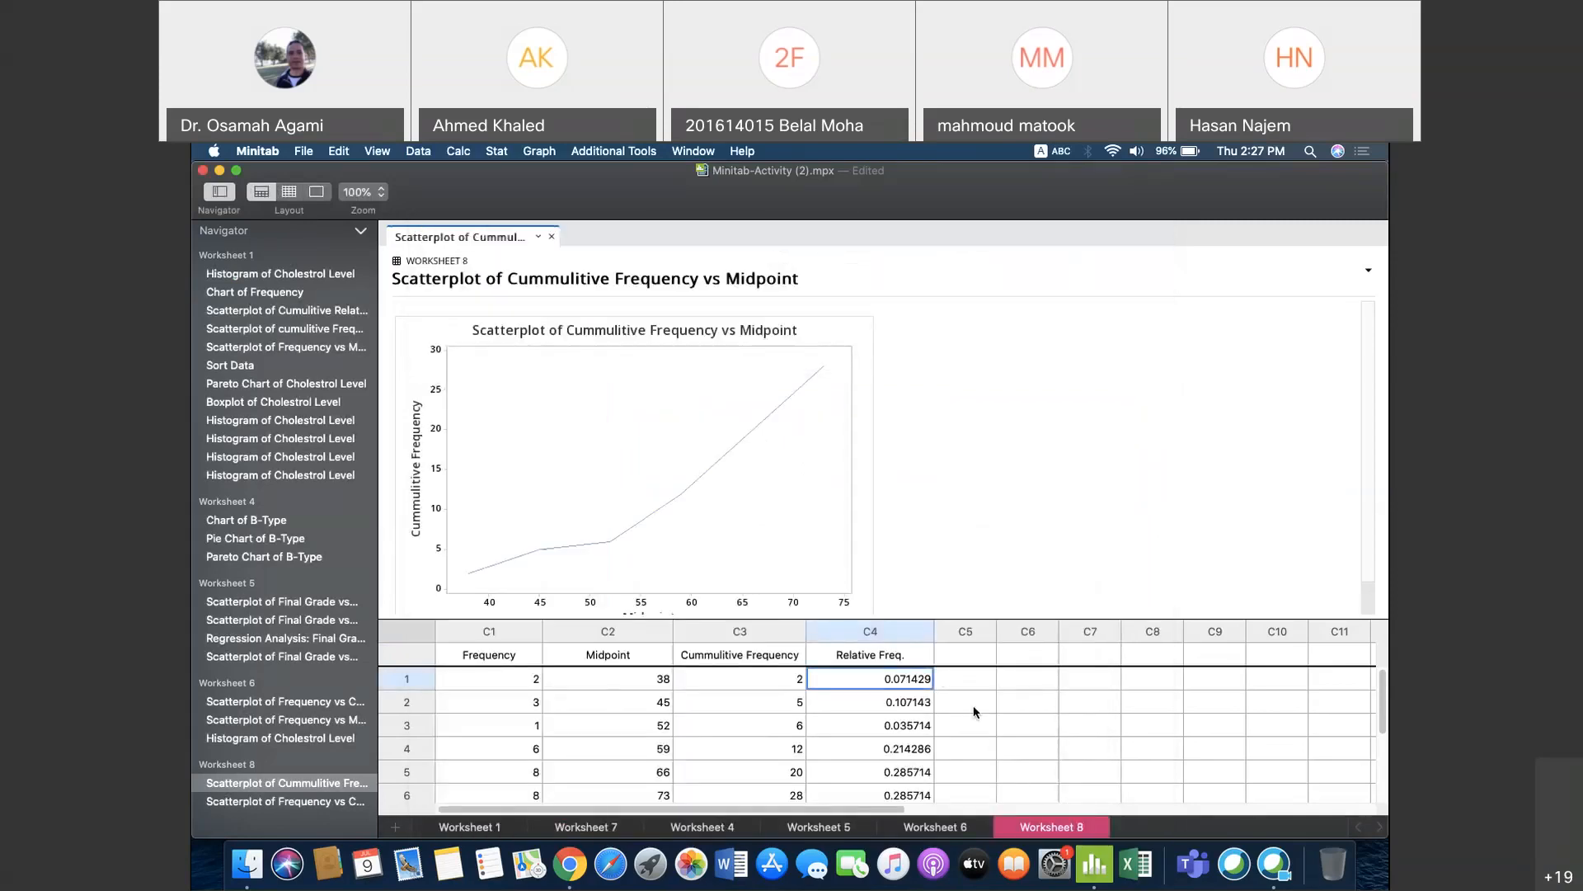
left_click_drag(928, 618, 926, 520)
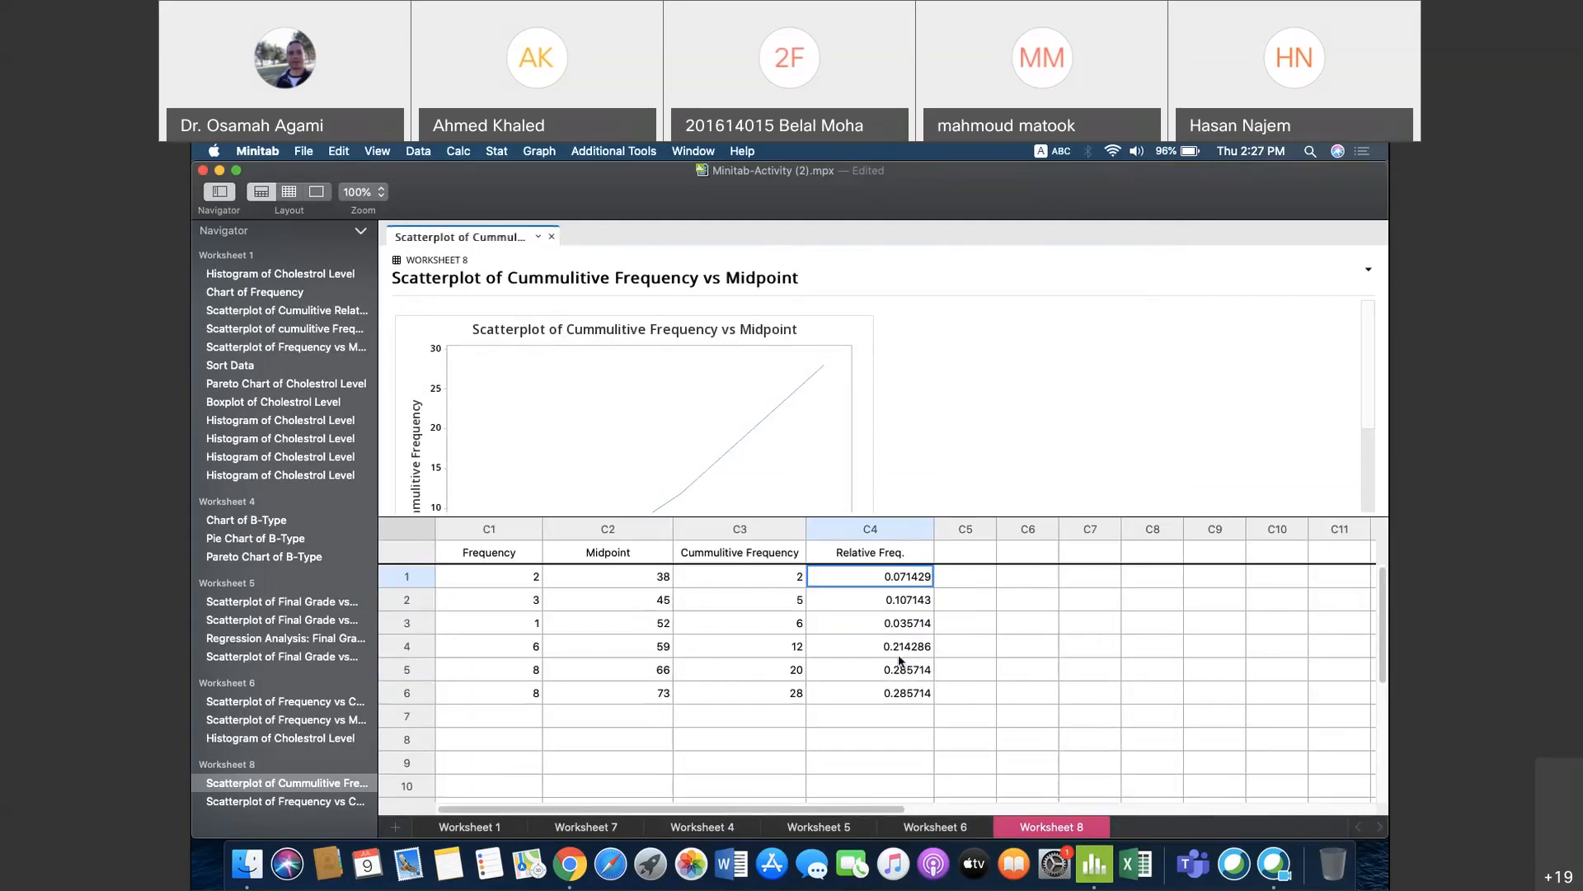
Step: Try to add "Cum" in front of the Relative Freq. title of column C4
left_click(877, 556)
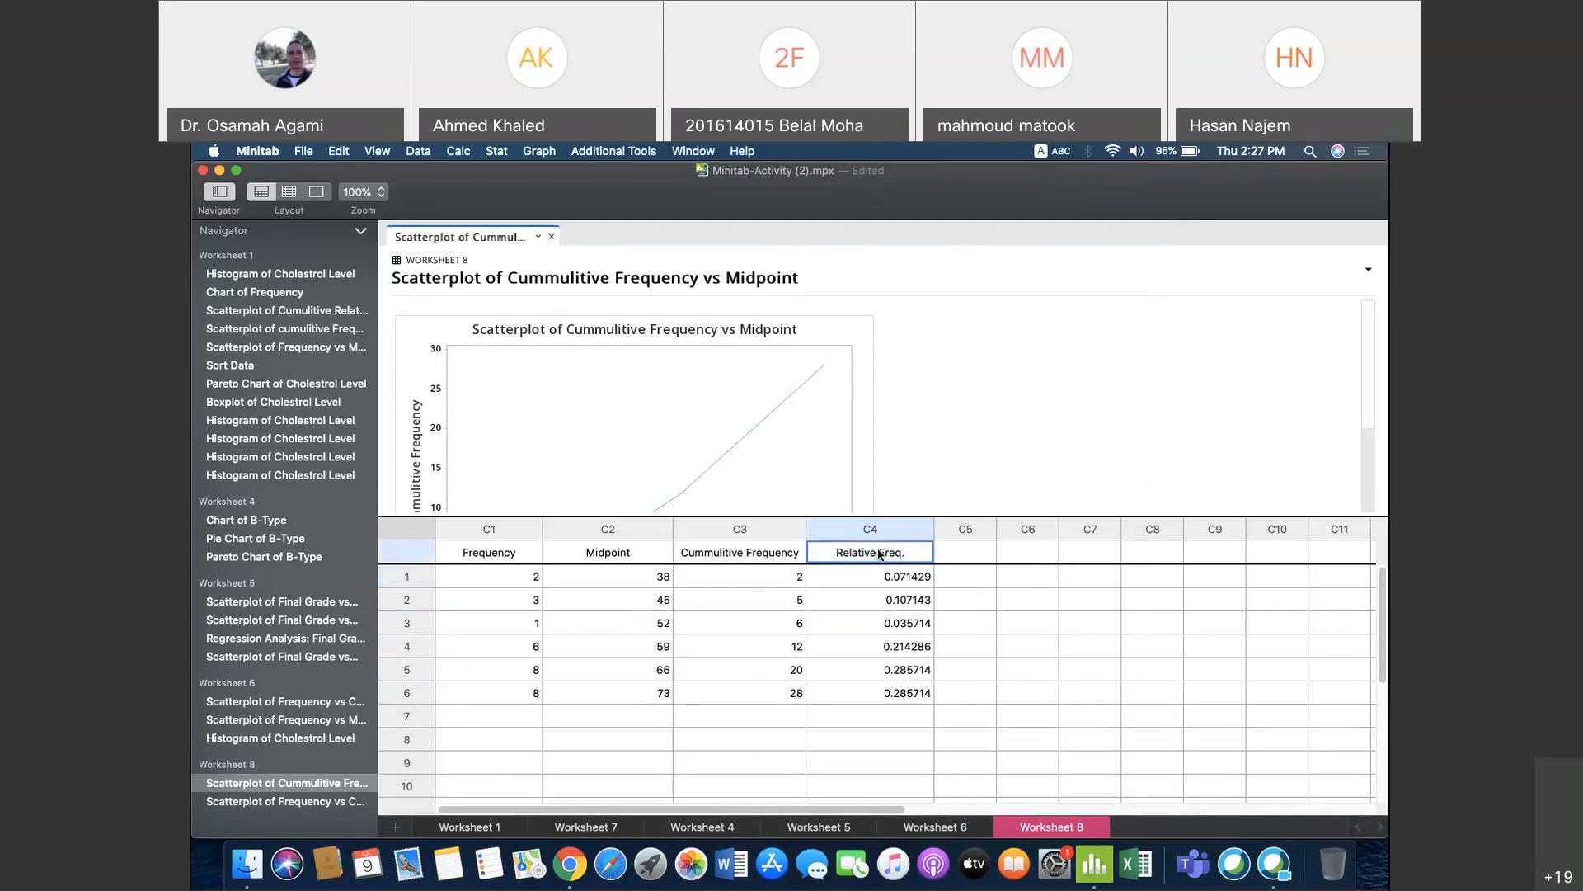
double_click(879, 554)
key("Left")
key("Return")
key("Up")
key("Left")
key("Right")
double_click(879, 558)
key("Left")
type("Cum")
key("BackSpace")
key("BackSpace")
key("BackSpace")
key("BackSpace")
left_click(880, 558)
key("Left")
key("Left")
key("Left")
key("Left")
key("Left")
key("Return")
type("cummulito")
key("BackSpace")
key("BackSpace")
key("BackSpace")
key("BackSpace")
key("BackSpace")
key("BackSpace")
key("BackSpace")
key("BackSpace")
key("BackSpace")
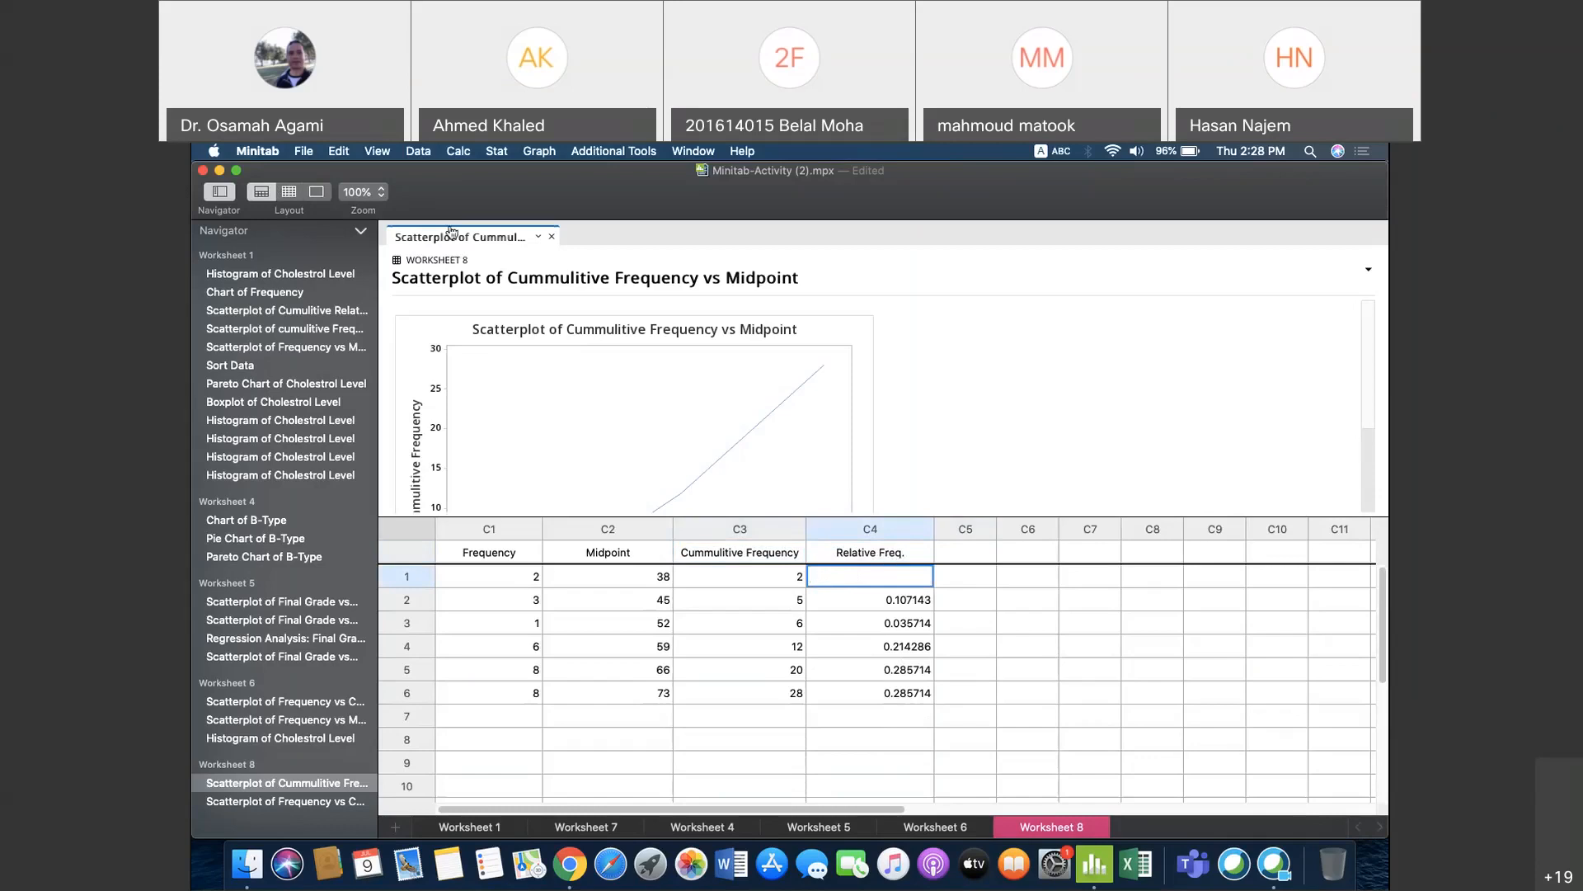
Step: Undo and redo the accidental typing in row 1 of the Relative Freq. column
left_click(304, 151)
mouse_move(266, 146)
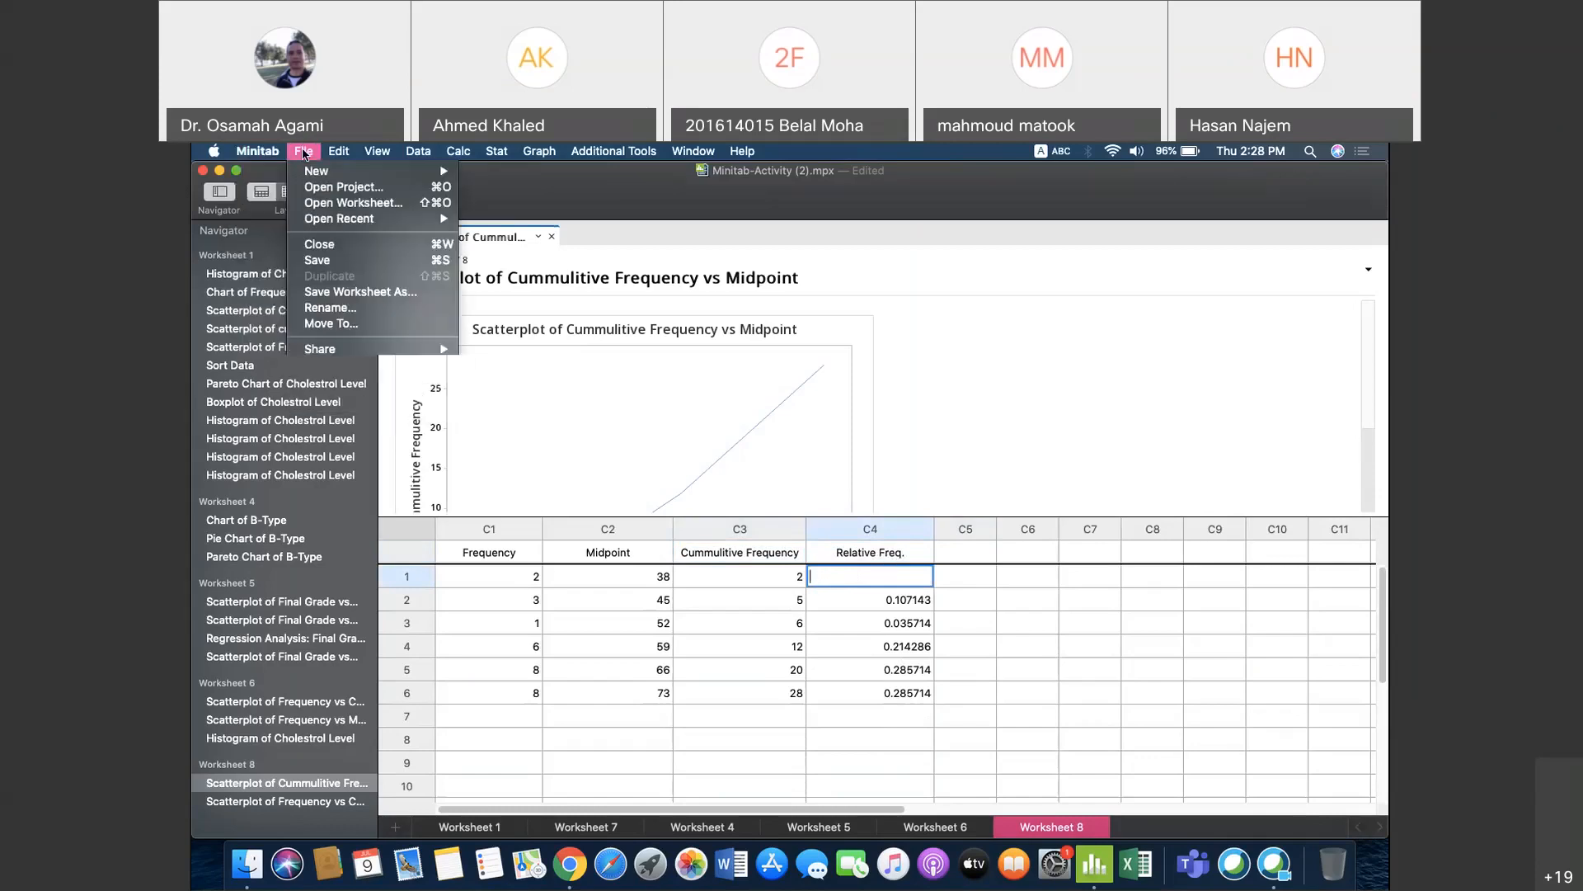
left_click(350, 173)
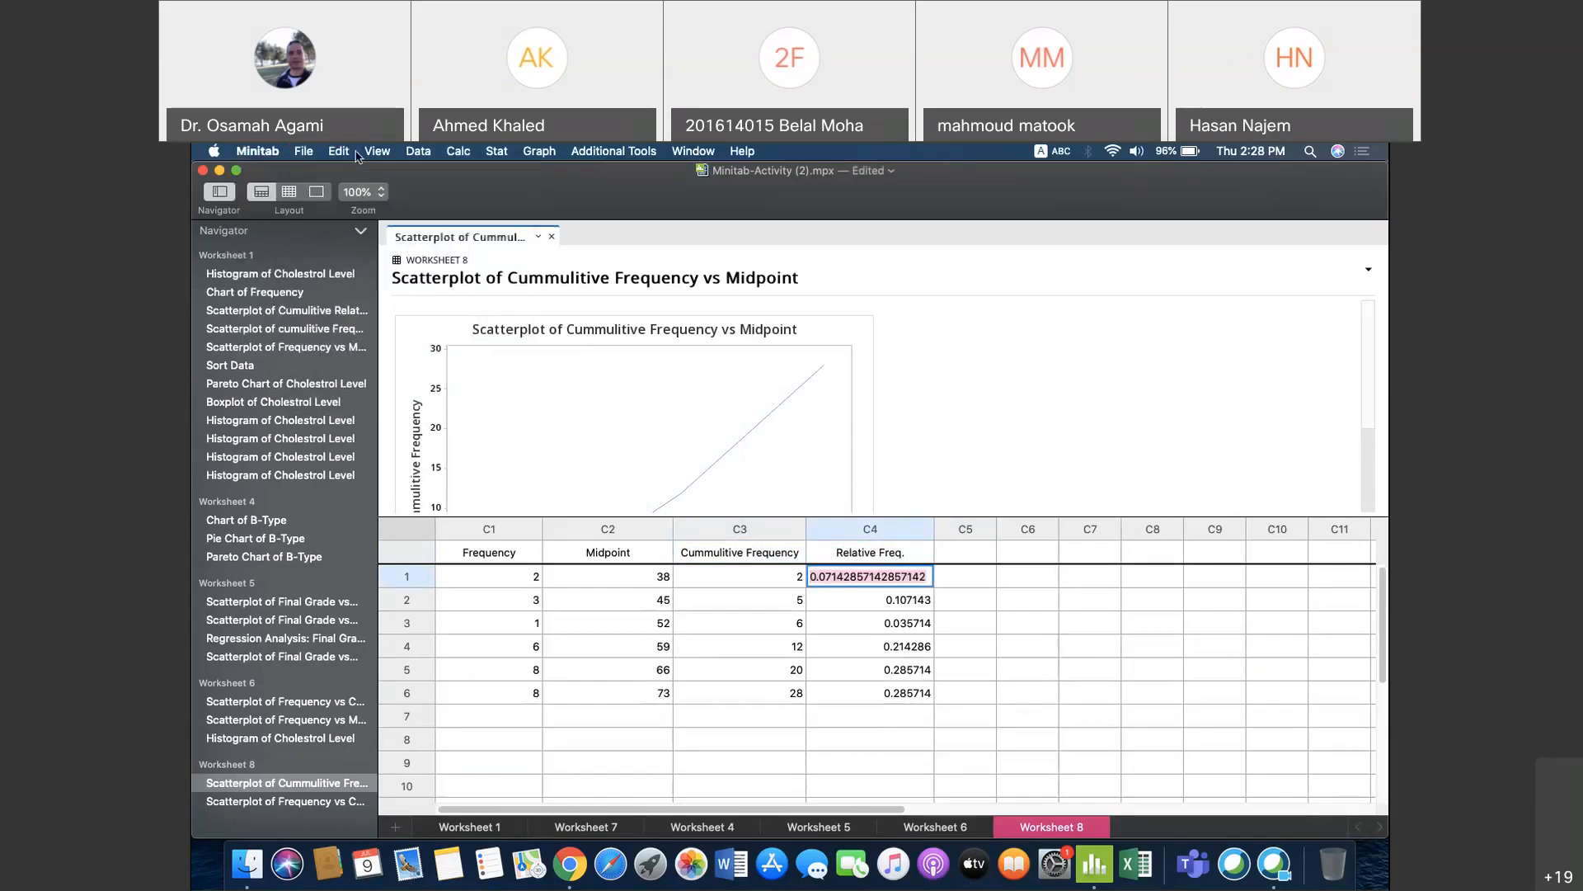
left_click(339, 150)
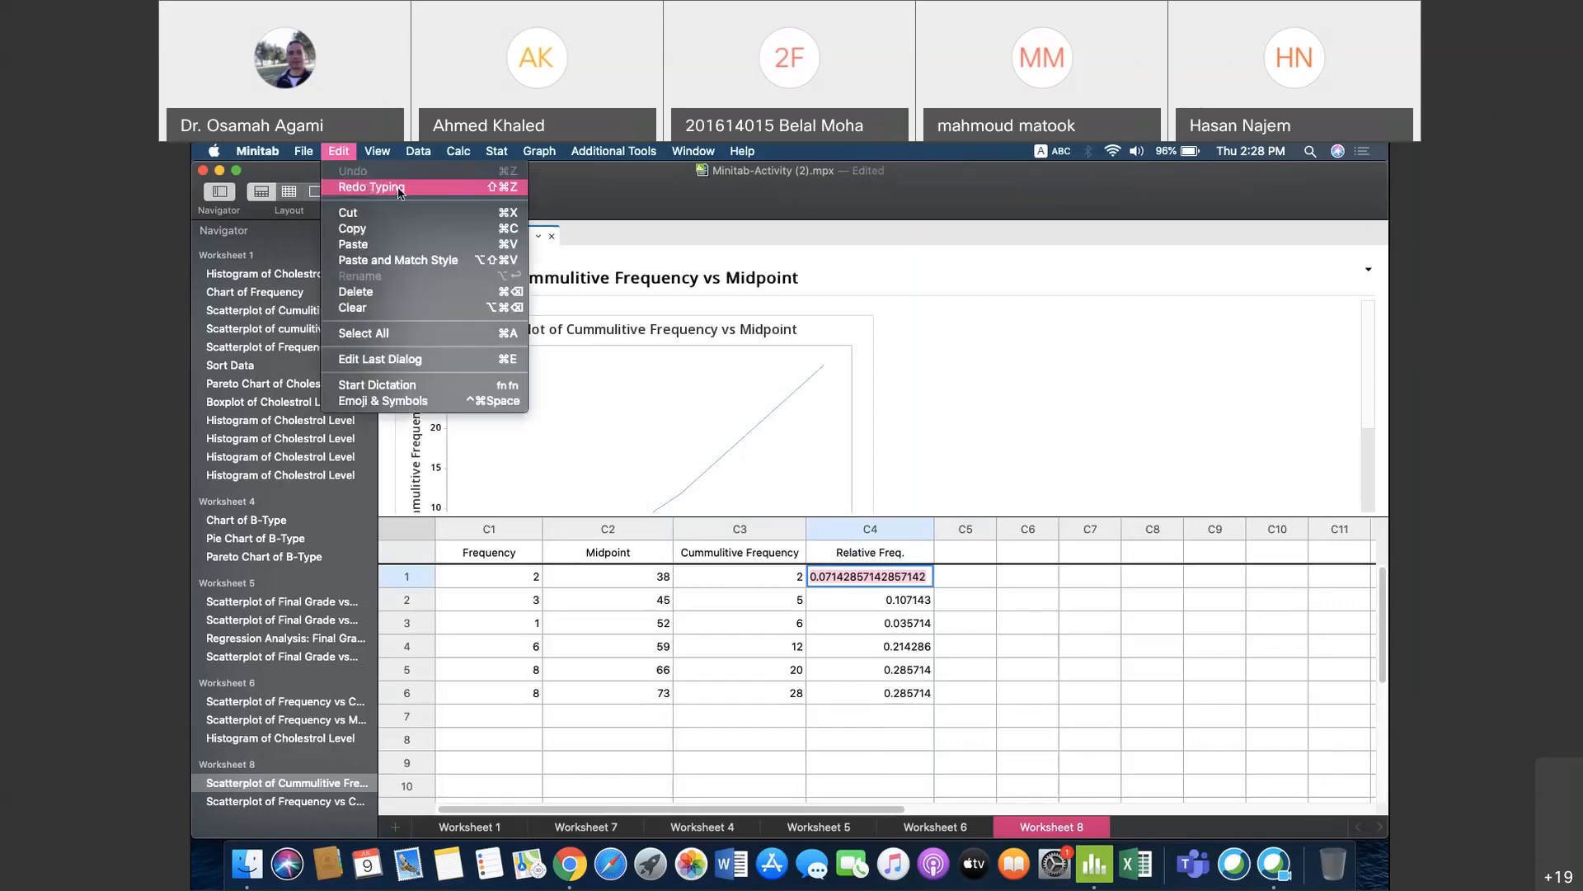
left_click(349, 173)
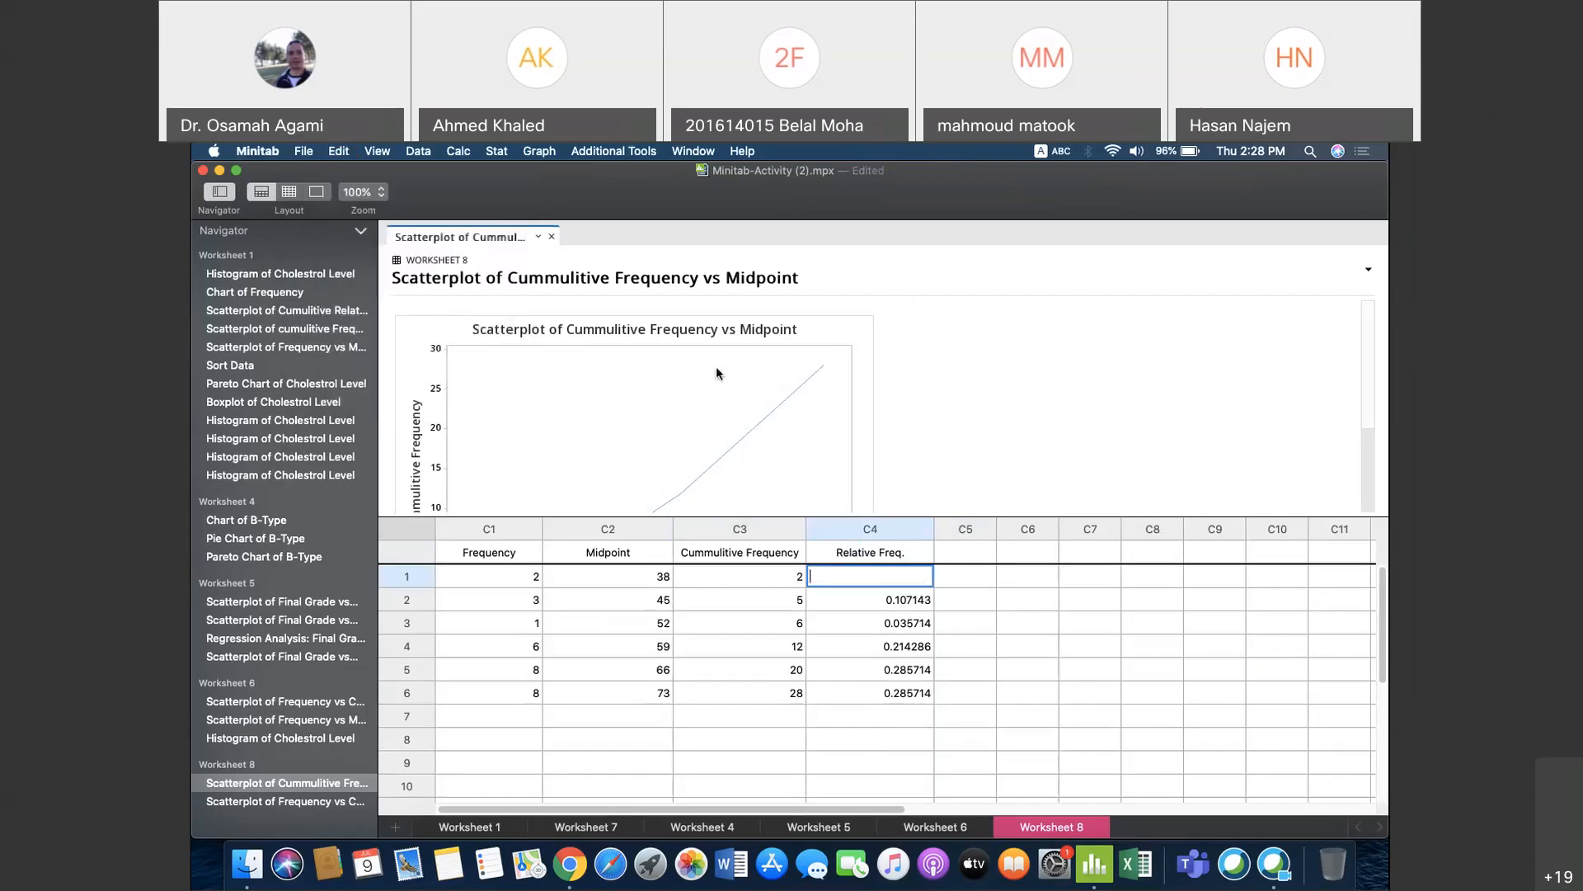
Step: Retitle column C4 as "Cum Relative Freq." in Worksheet 8
left_click(837, 554)
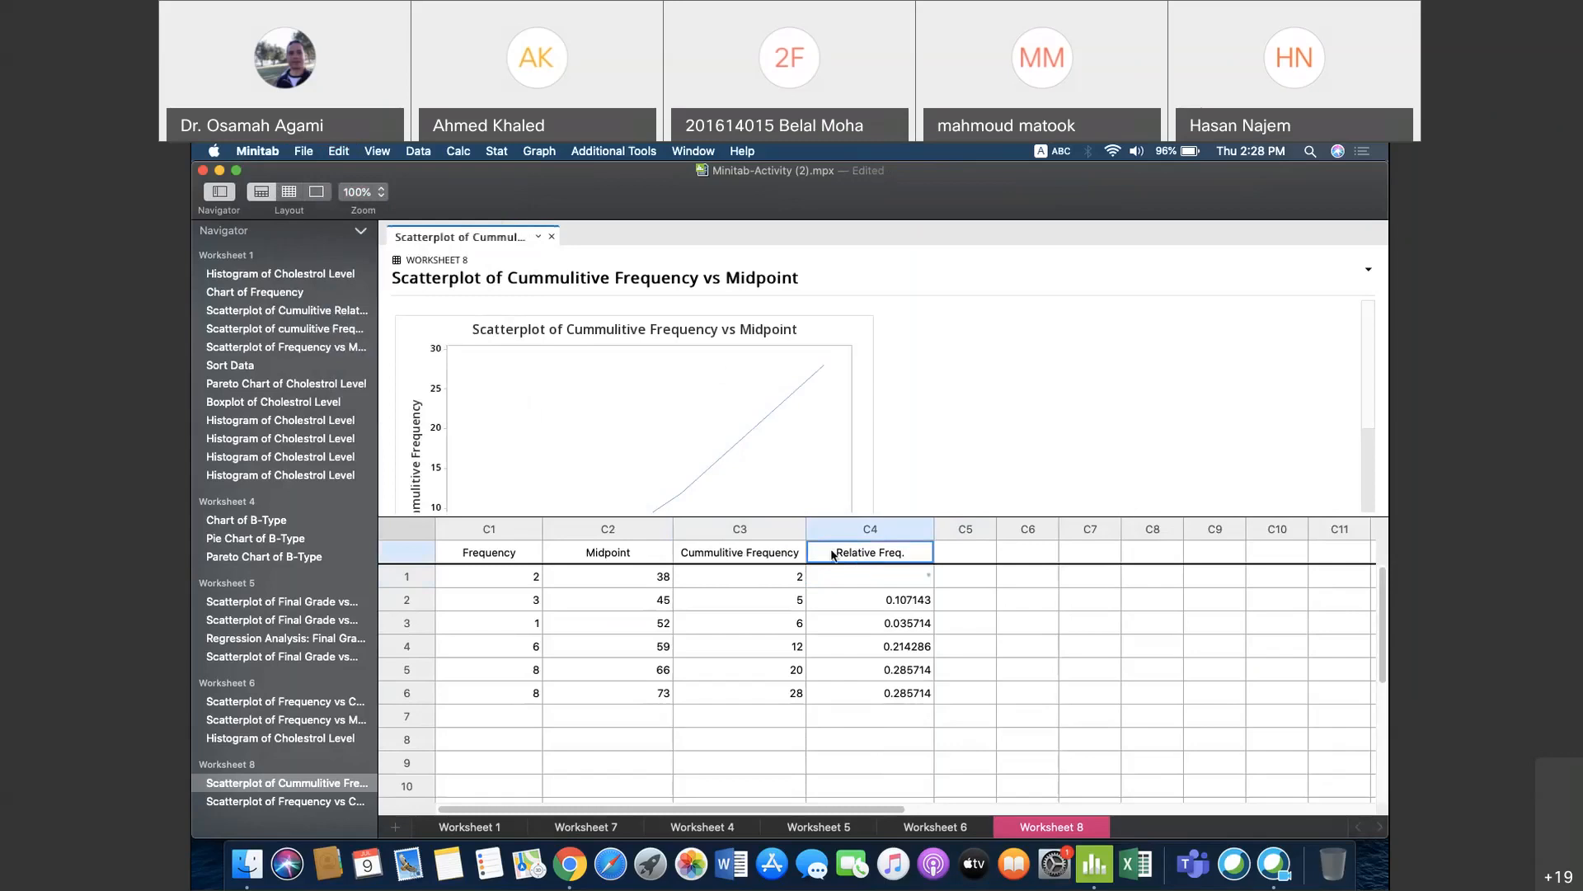
left_click(834, 553)
type("Cum")
left_click(864, 570)
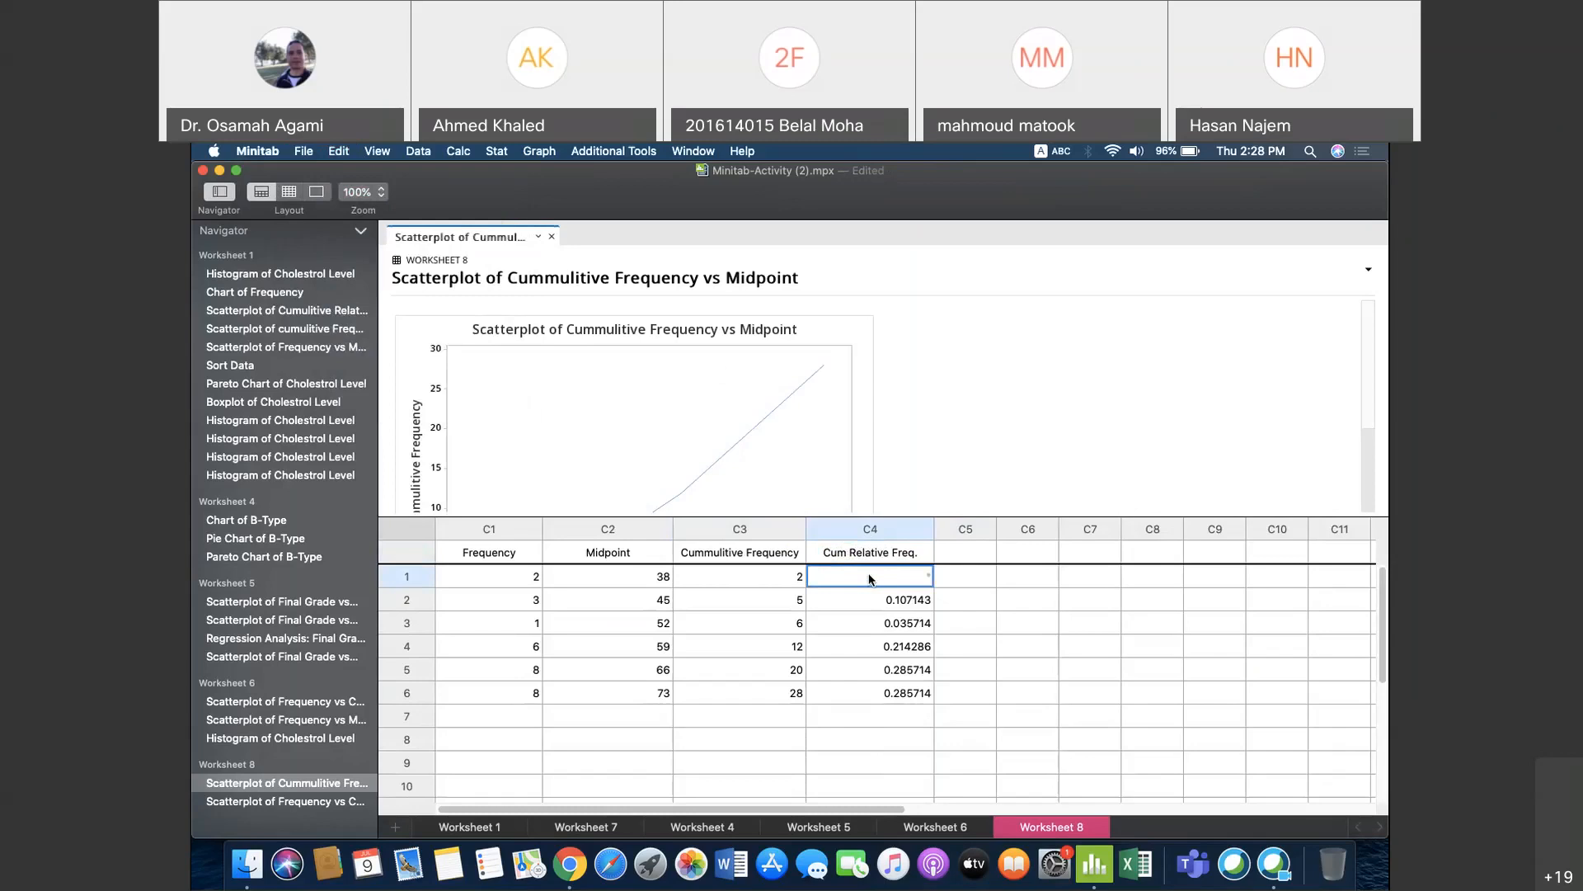
Step: Cut the values in rows 1 to 6 of the Cum Relative Freq. column
left_click_drag(863, 579, 883, 693)
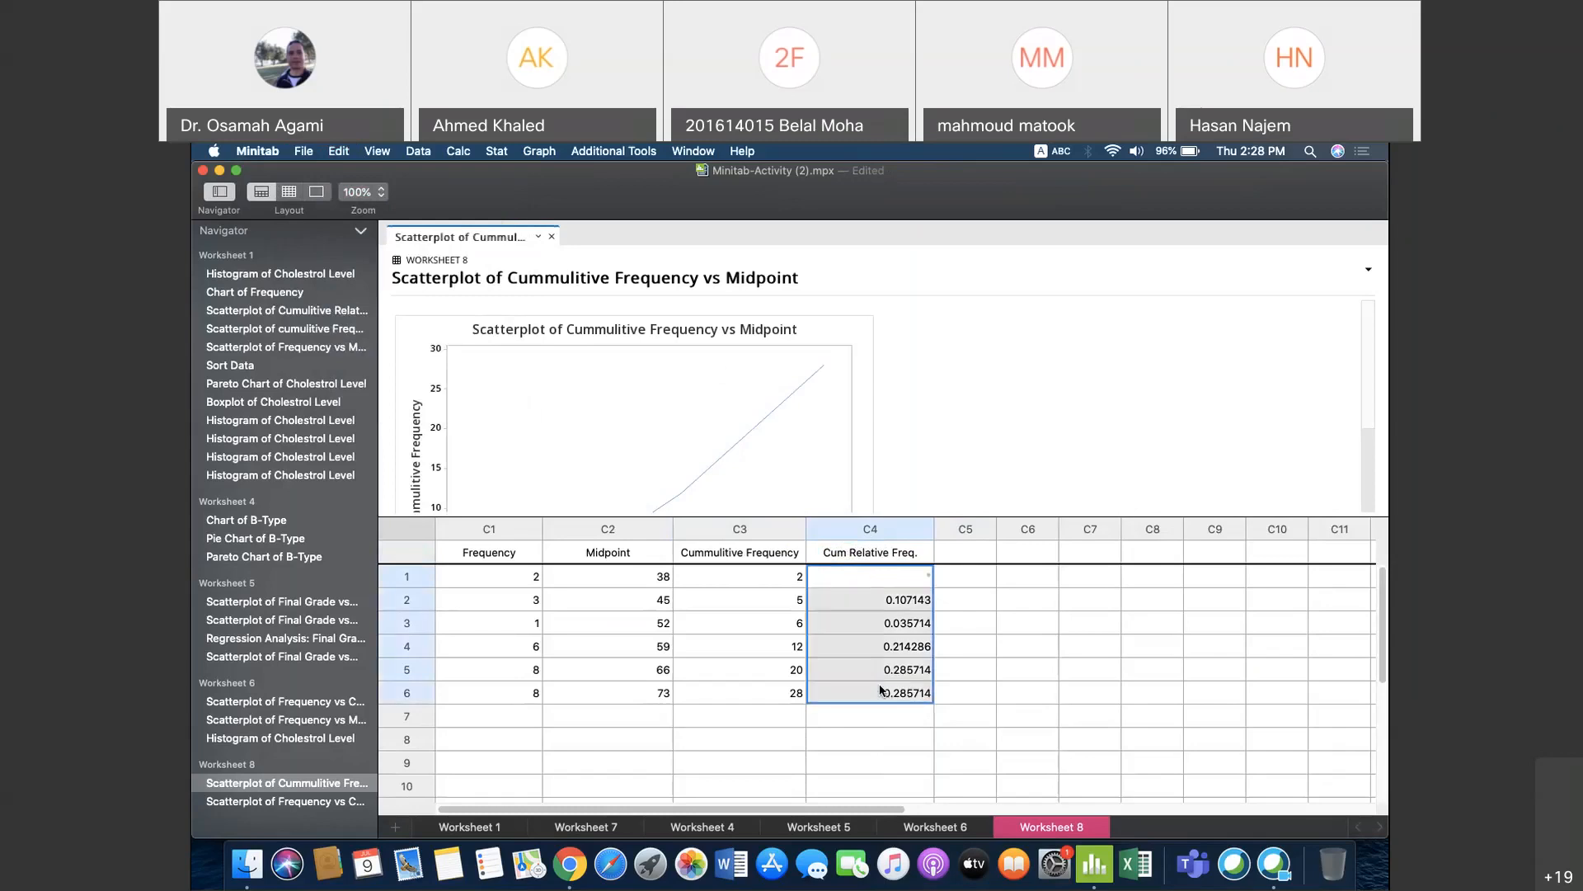
right_click(887, 660)
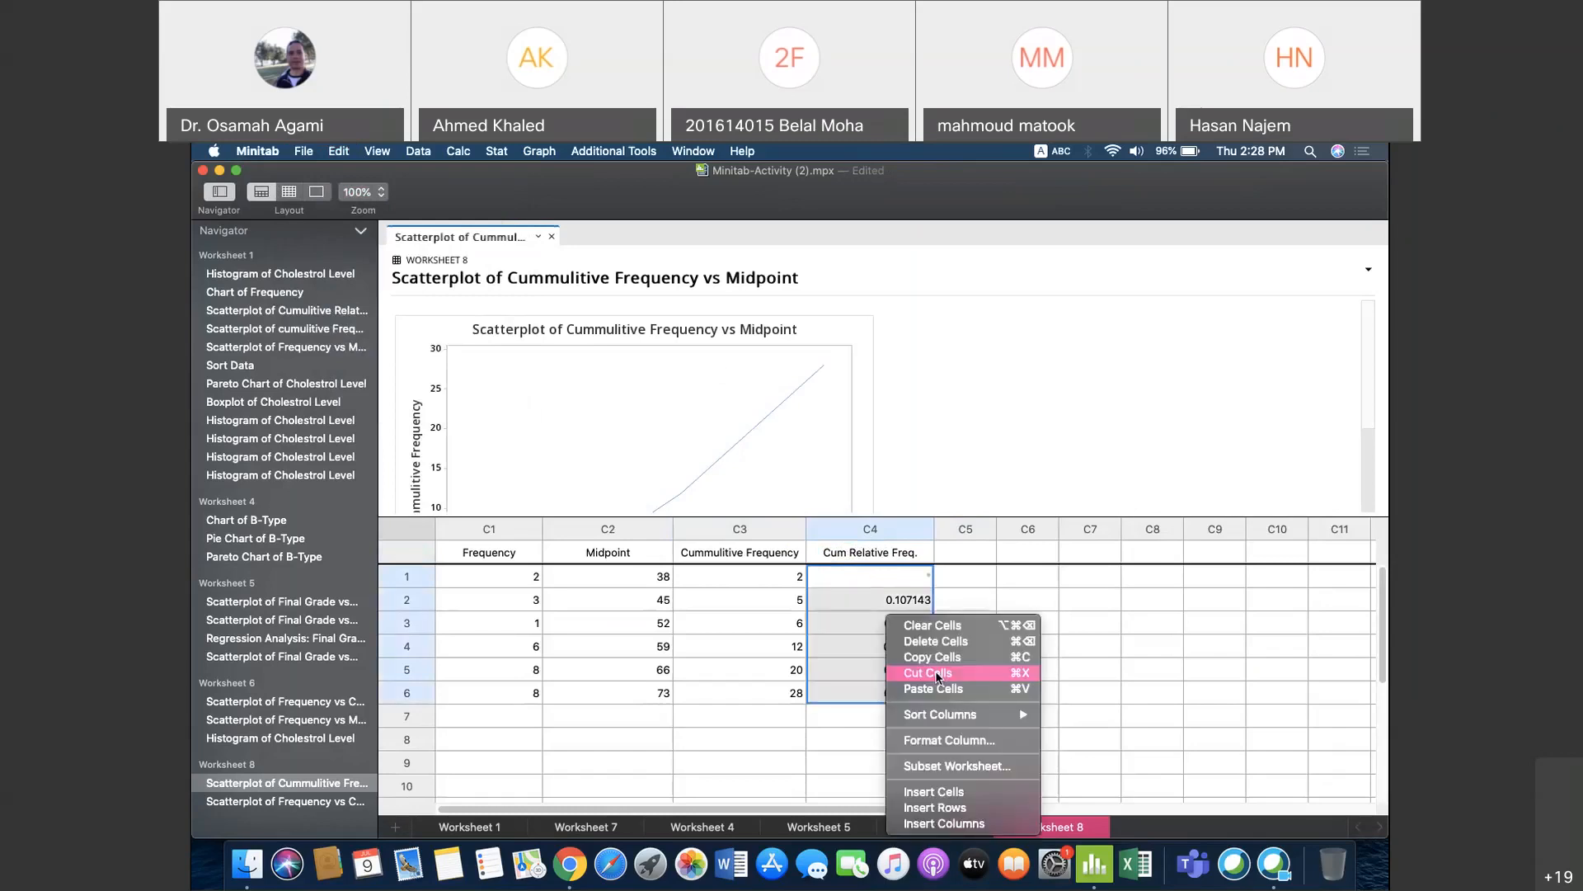
left_click(935, 673)
left_click(906, 730)
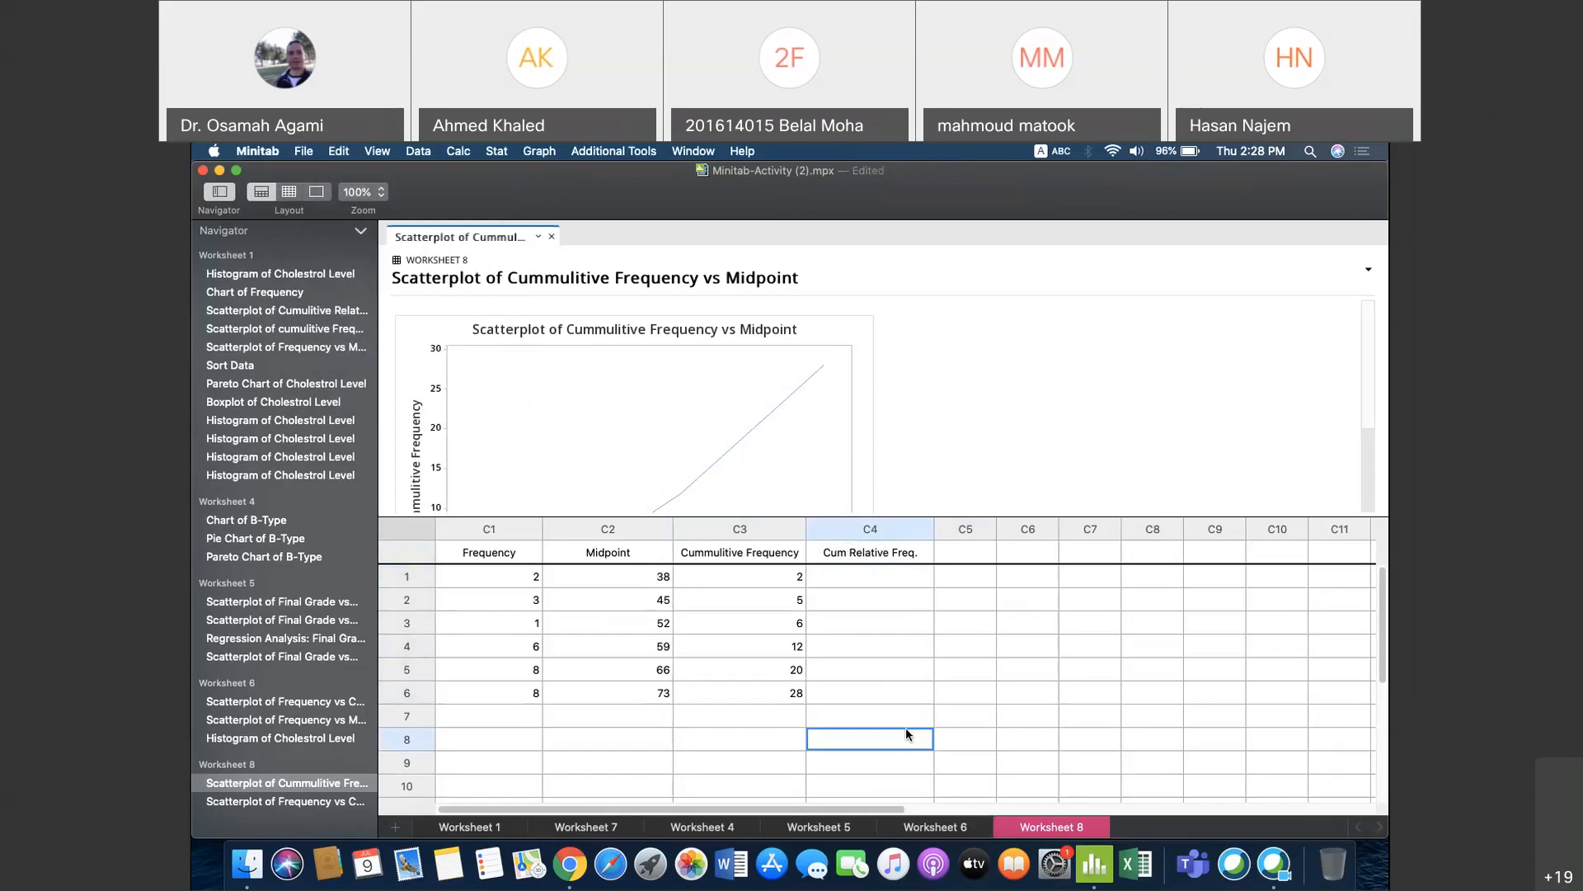
Step: Open the Calculator and choose Cum Relative Freq. as the variable that stores the result
left_click(459, 152)
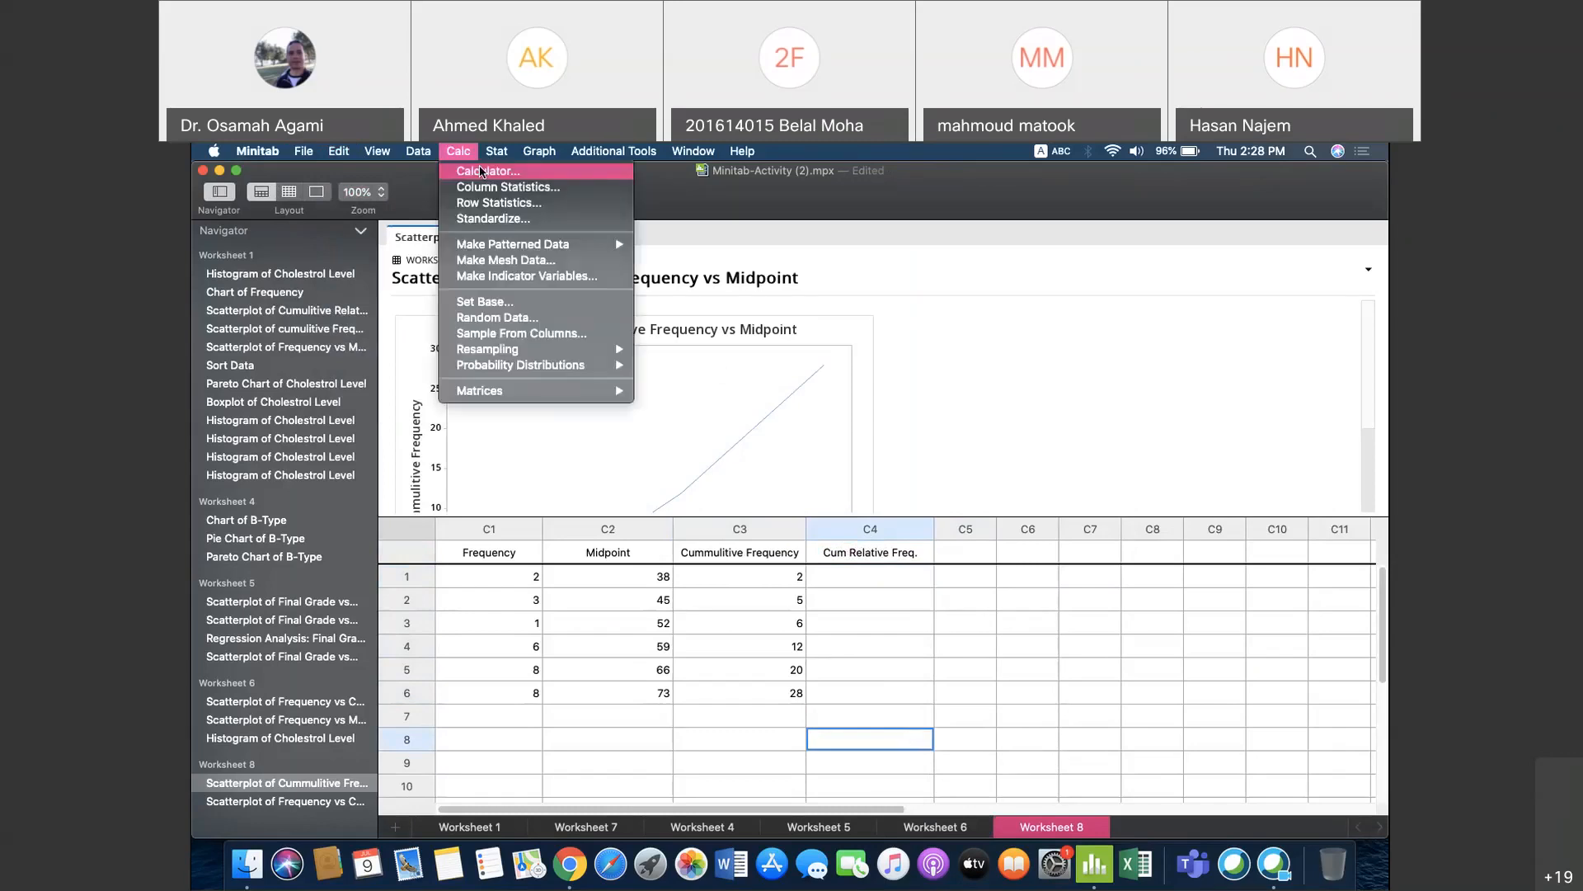
left_click(483, 171)
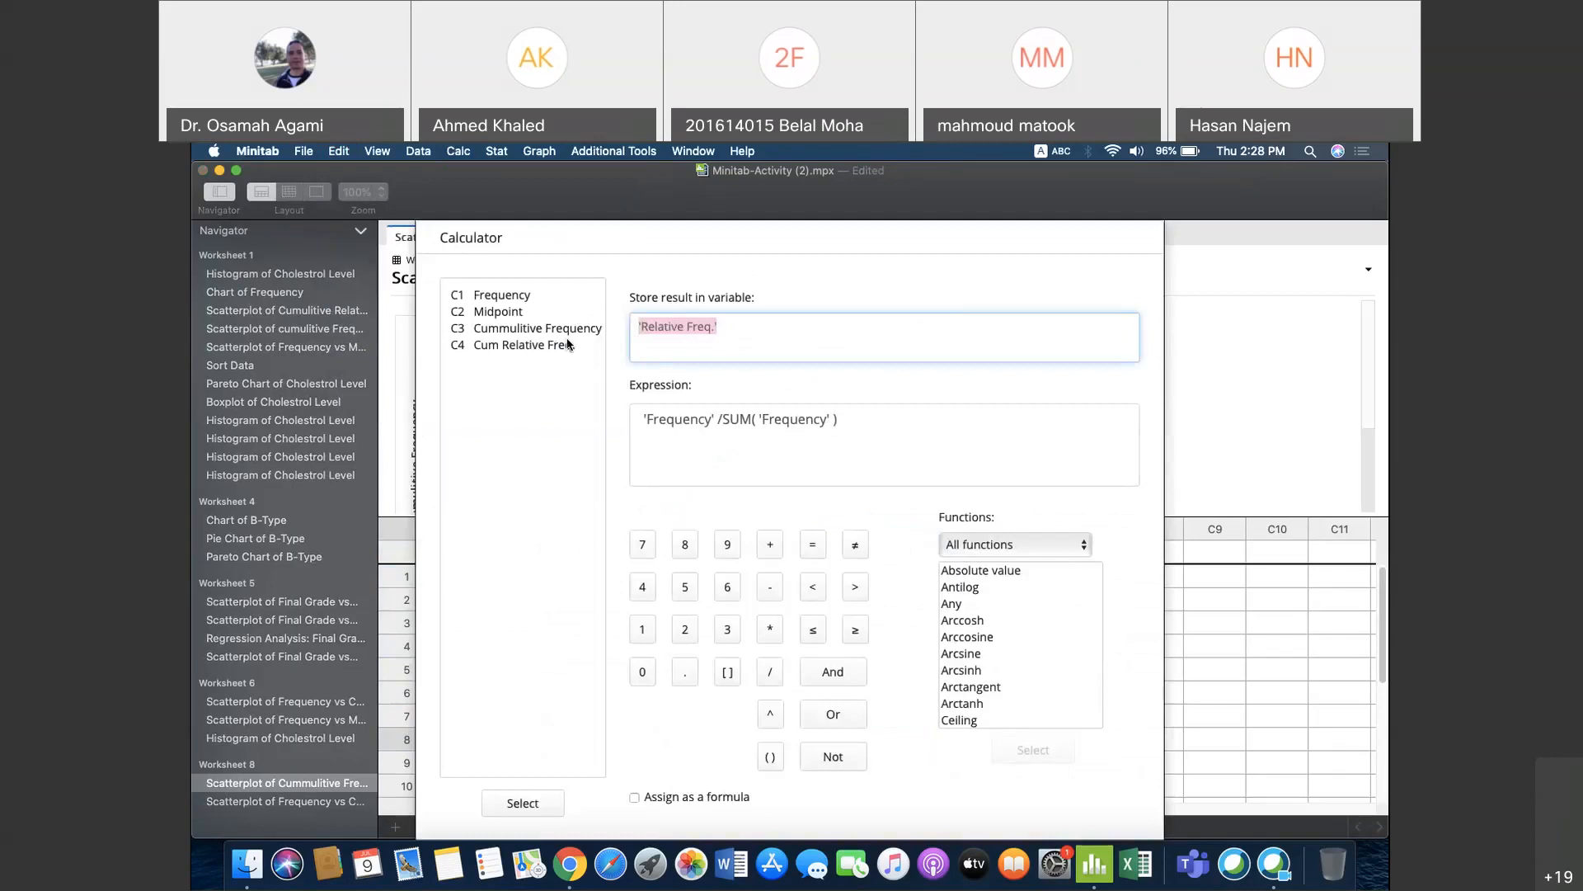
double_click(543, 347)
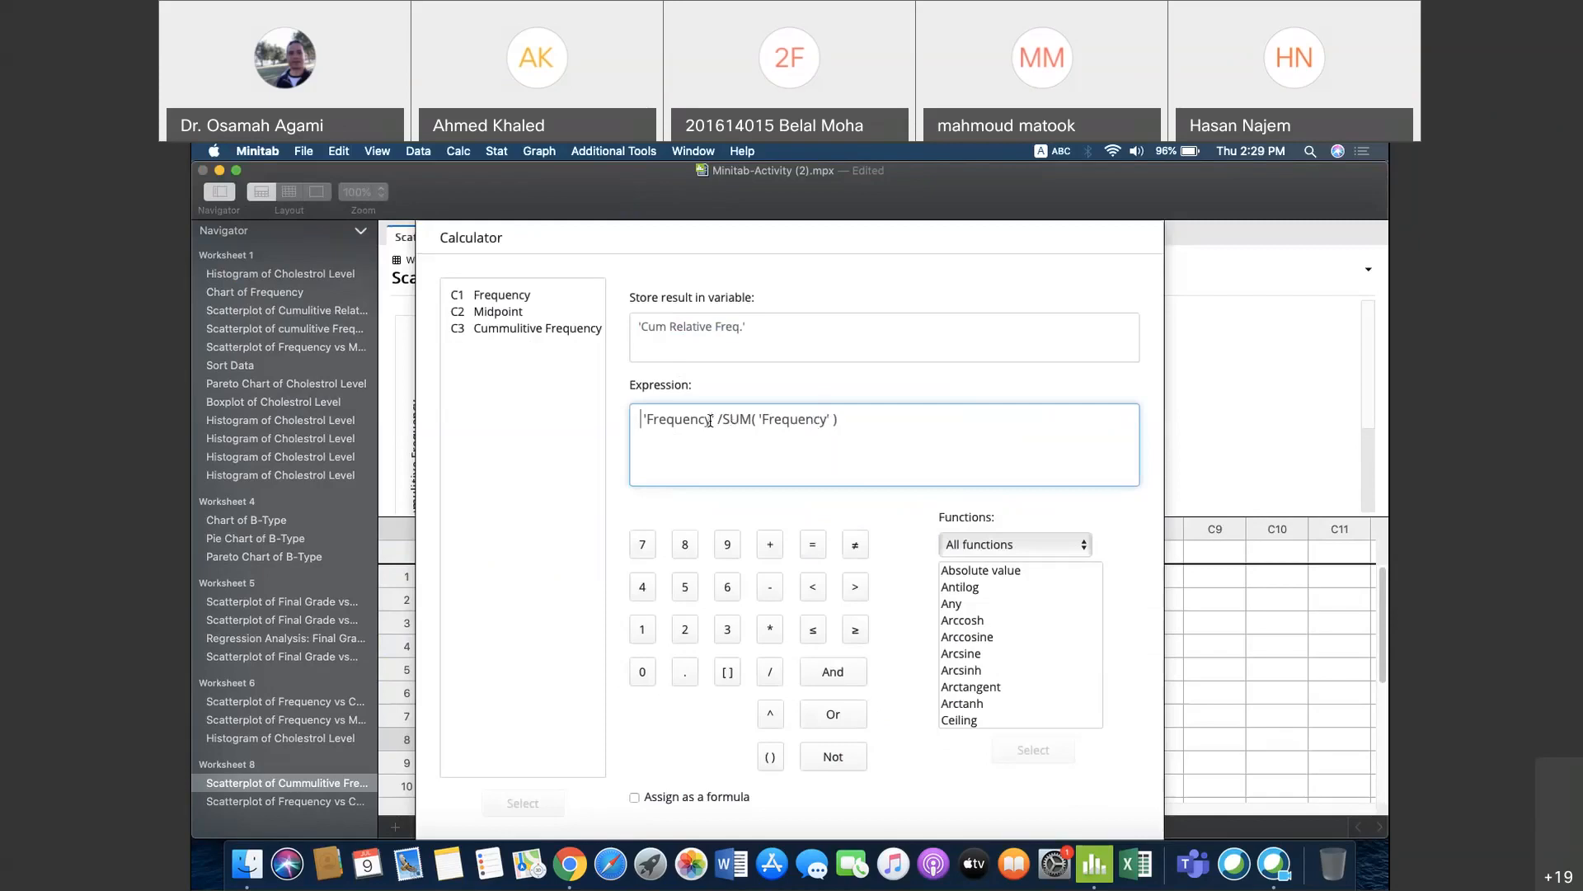
Step: Change the Calculator expression to 'Cummulitive Frequency' / SUM('Frequency') and calculate the column
left_click_drag(711, 421, 639, 424)
key("BackSpace")
left_click_drag(646, 421, 632, 418)
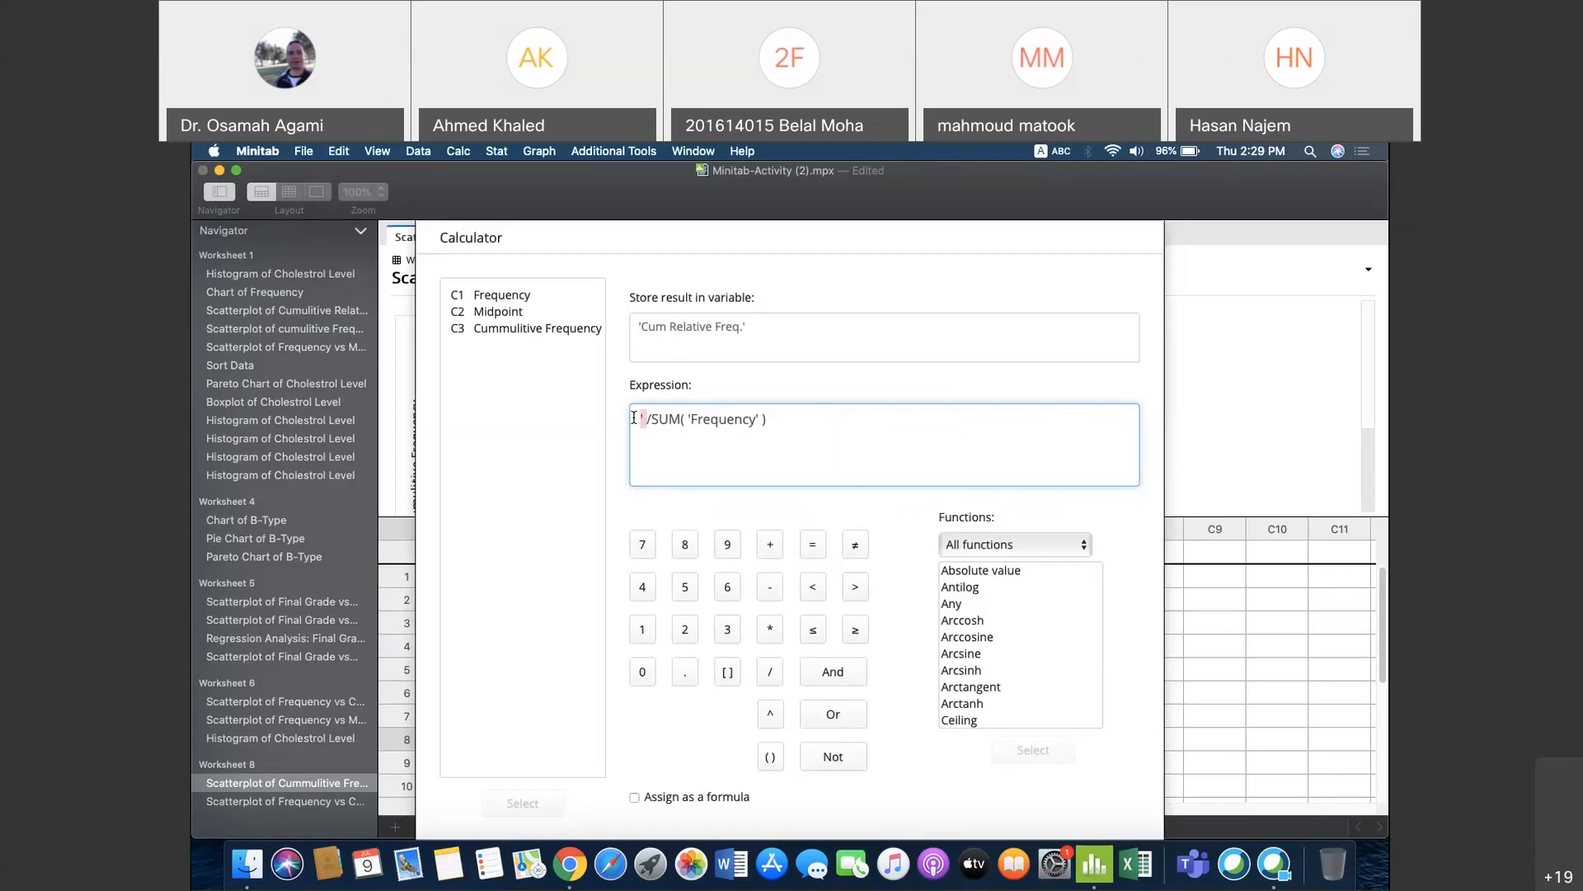
key("BackSpace")
left_click(573, 330)
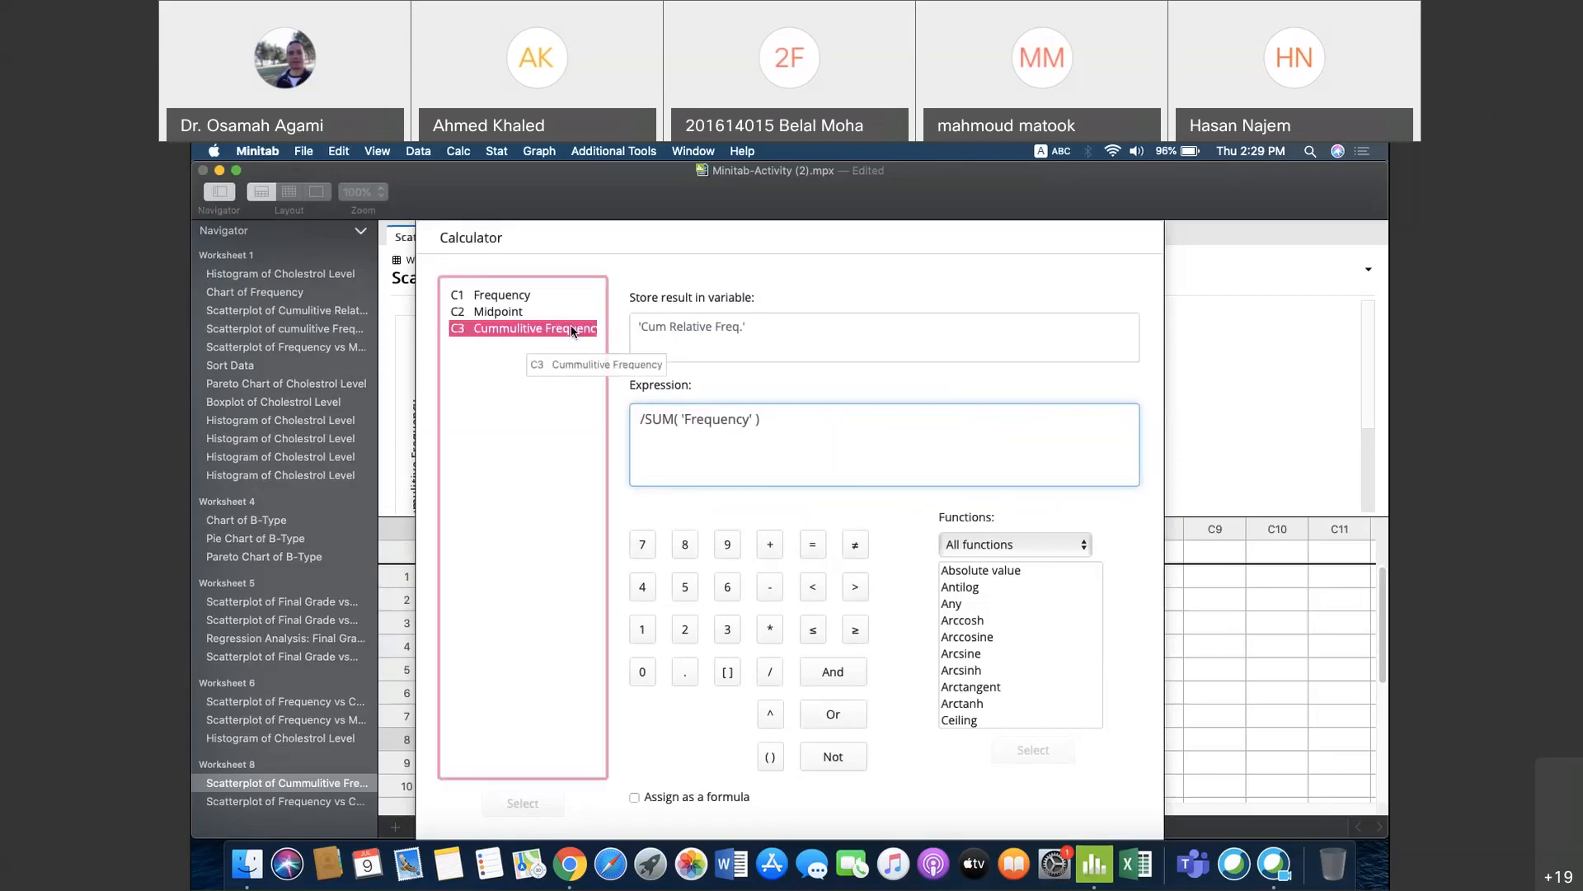
double_click(573, 330)
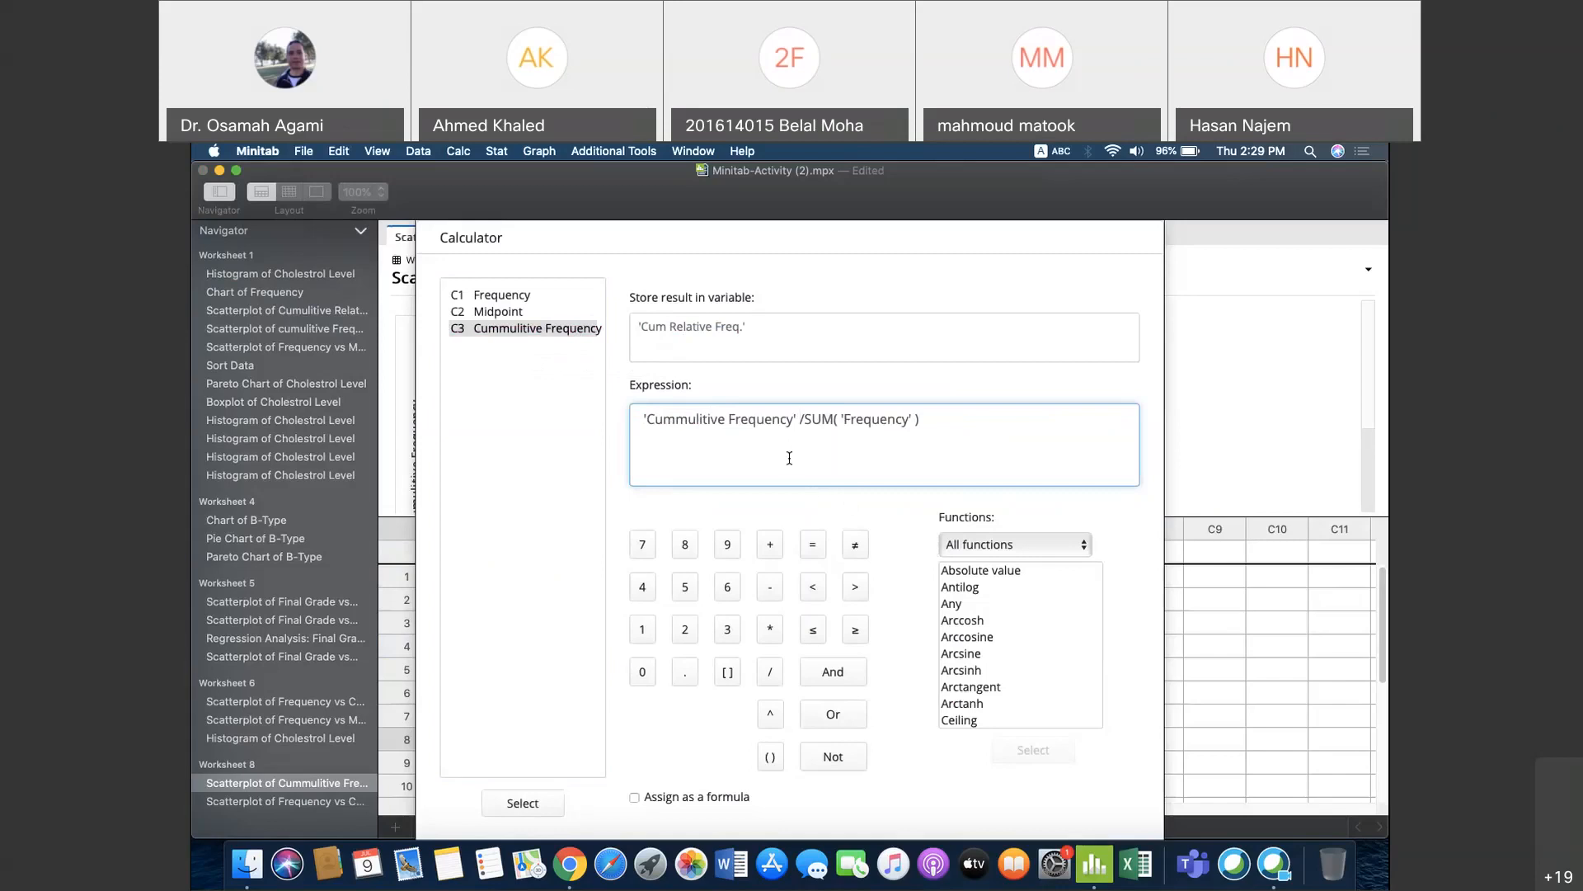
key("Return")
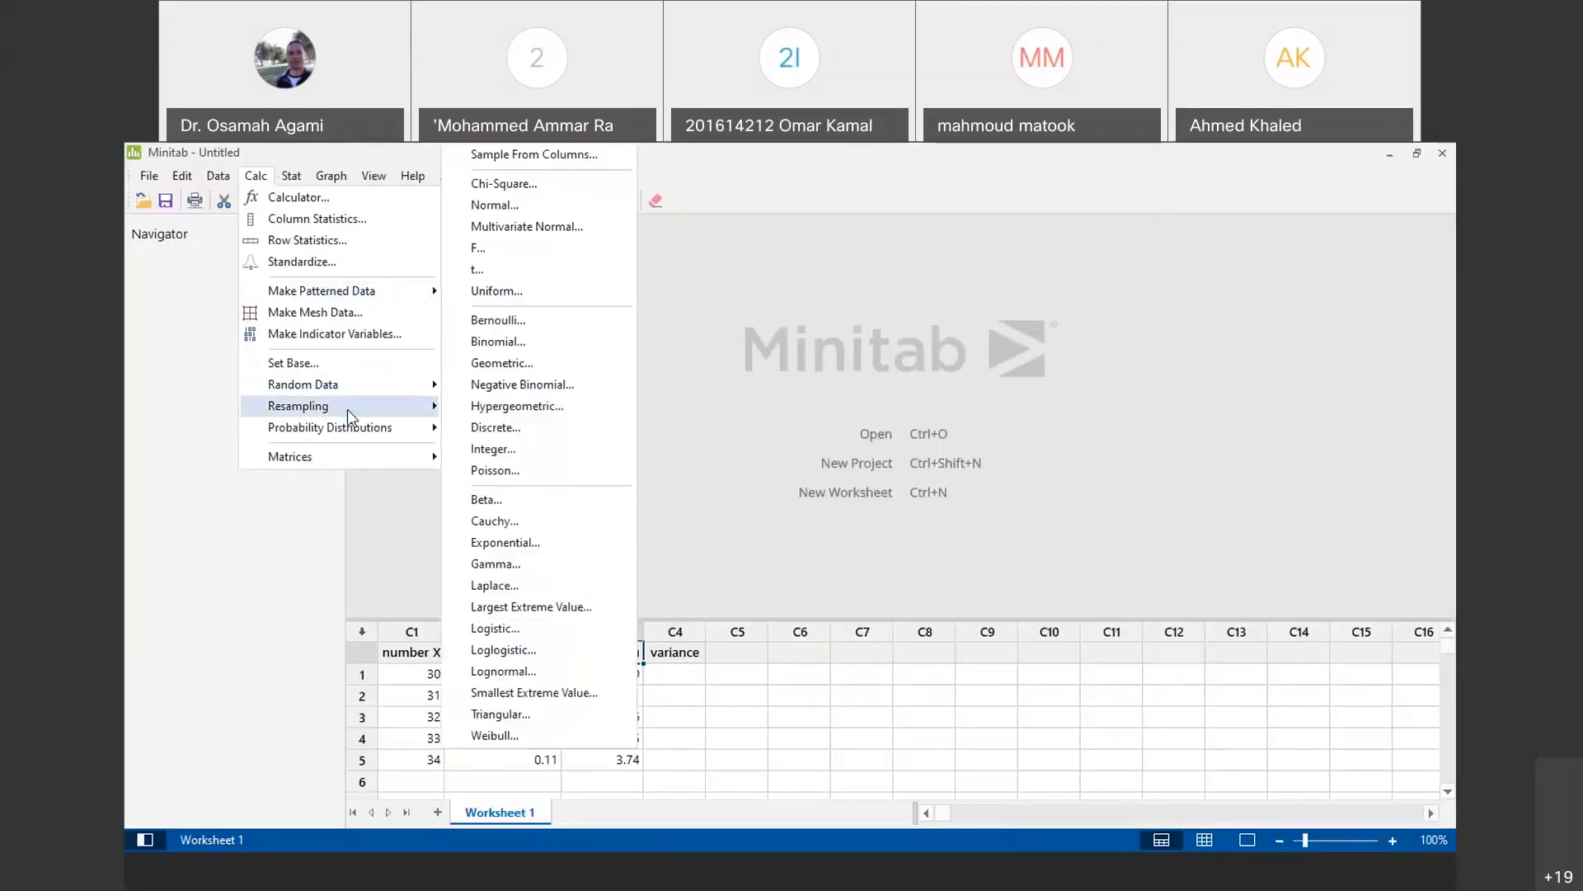
mouse_move(349, 429)
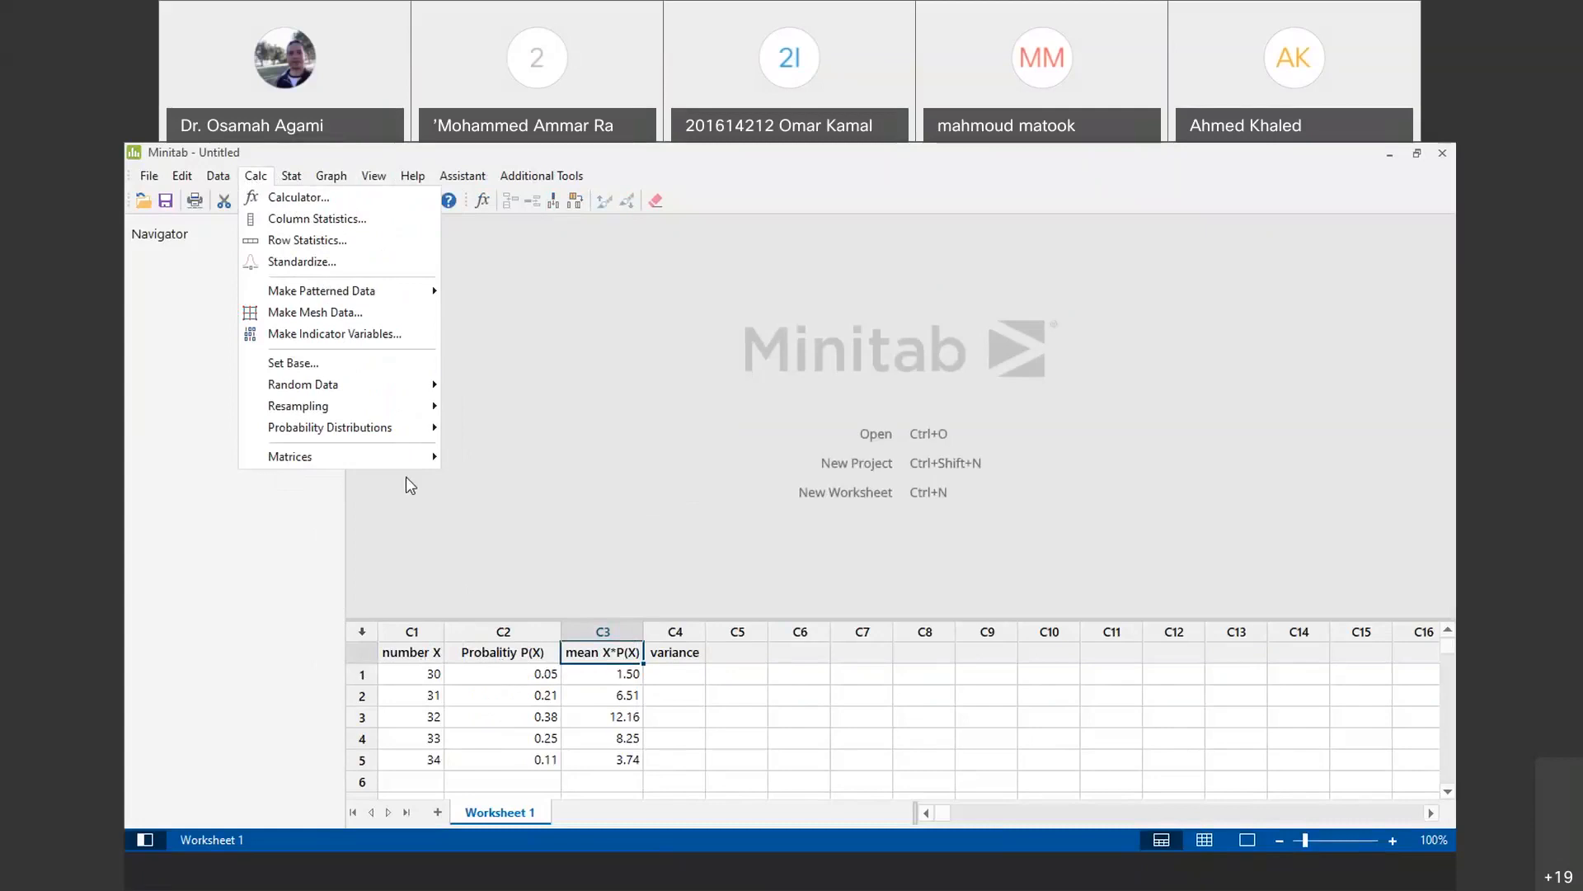
Step: Retitle column C3 of the probability worksheet as "X*p"
mouse_move(274, 178)
left_click(633, 654)
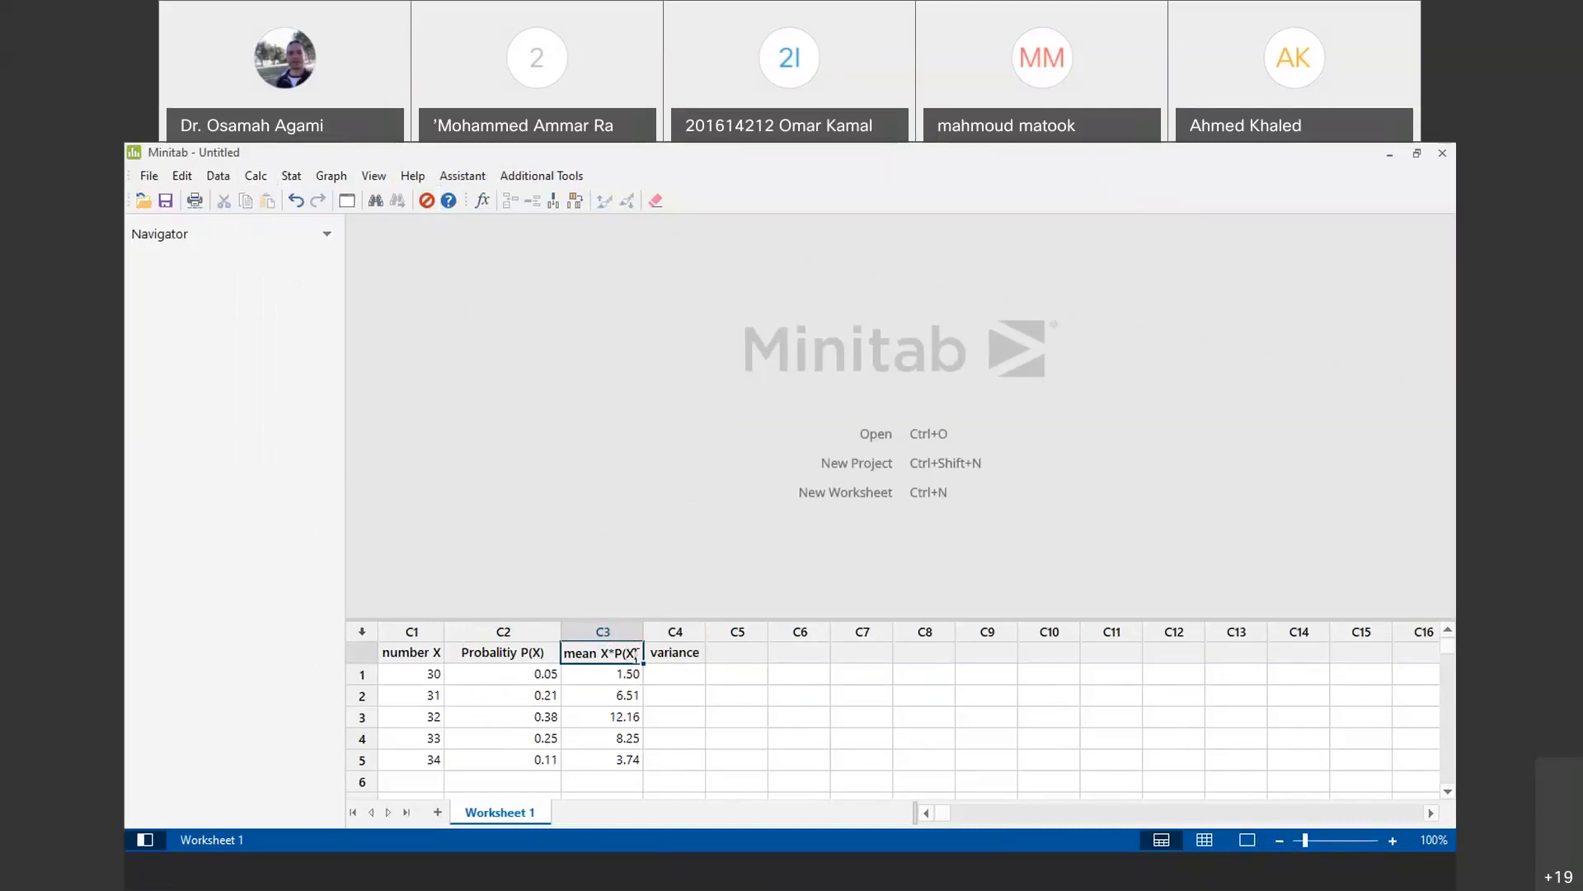
key("BackSpace")
key("BackSpace")
key("BackSpace")
key("BackSpace")
key("BackSpace")
type("*p")
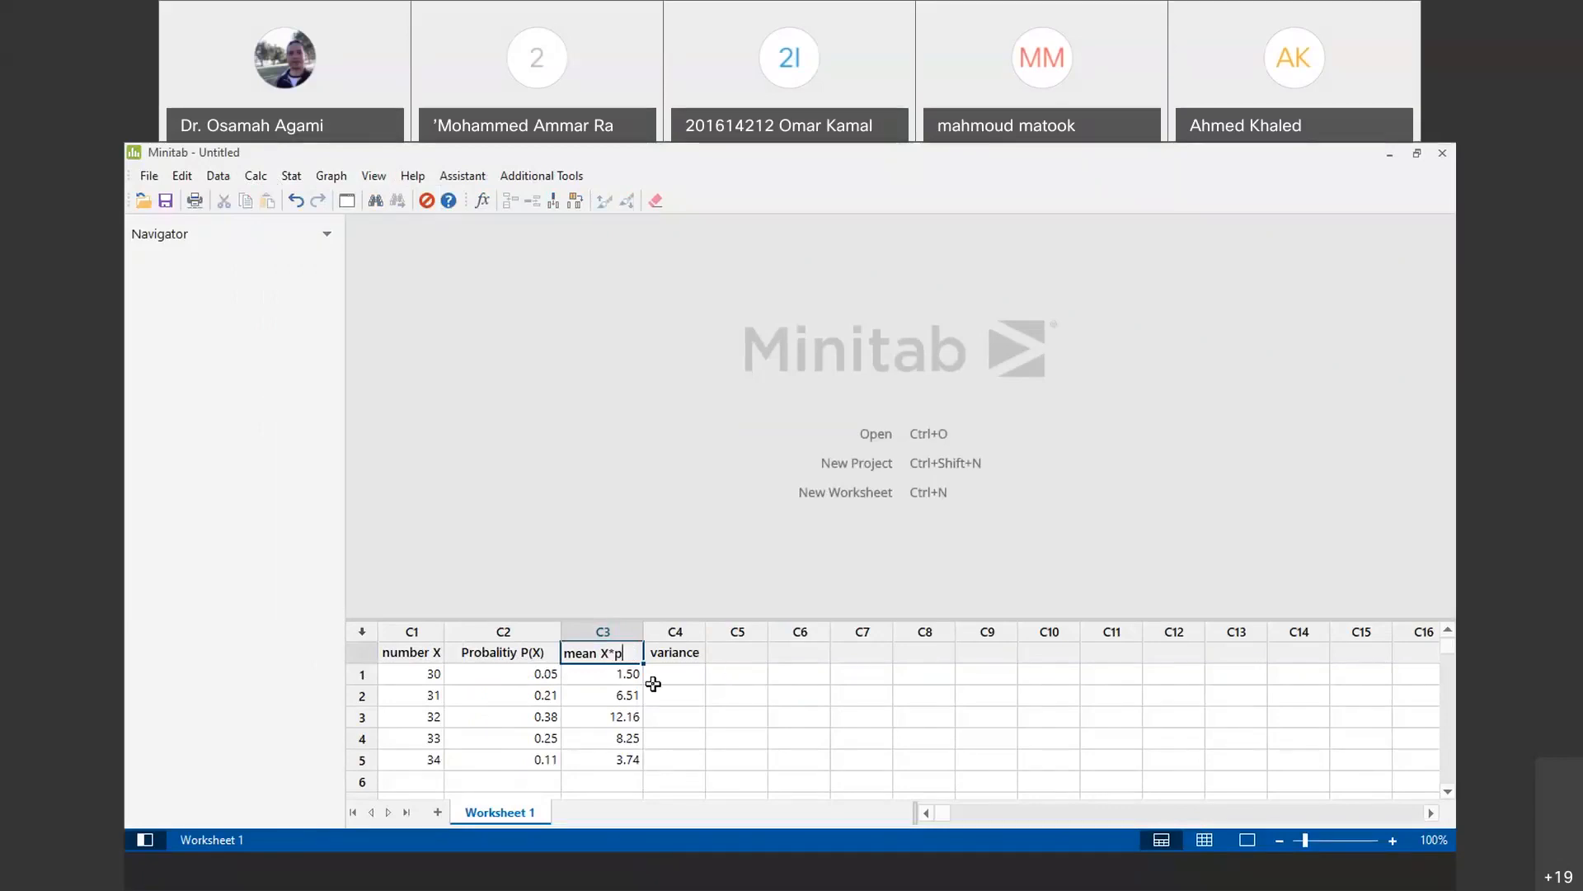
left_click(595, 654)
key("BackSpace")
key("BackSpace")
key("BackSpace")
key("BackSpace")
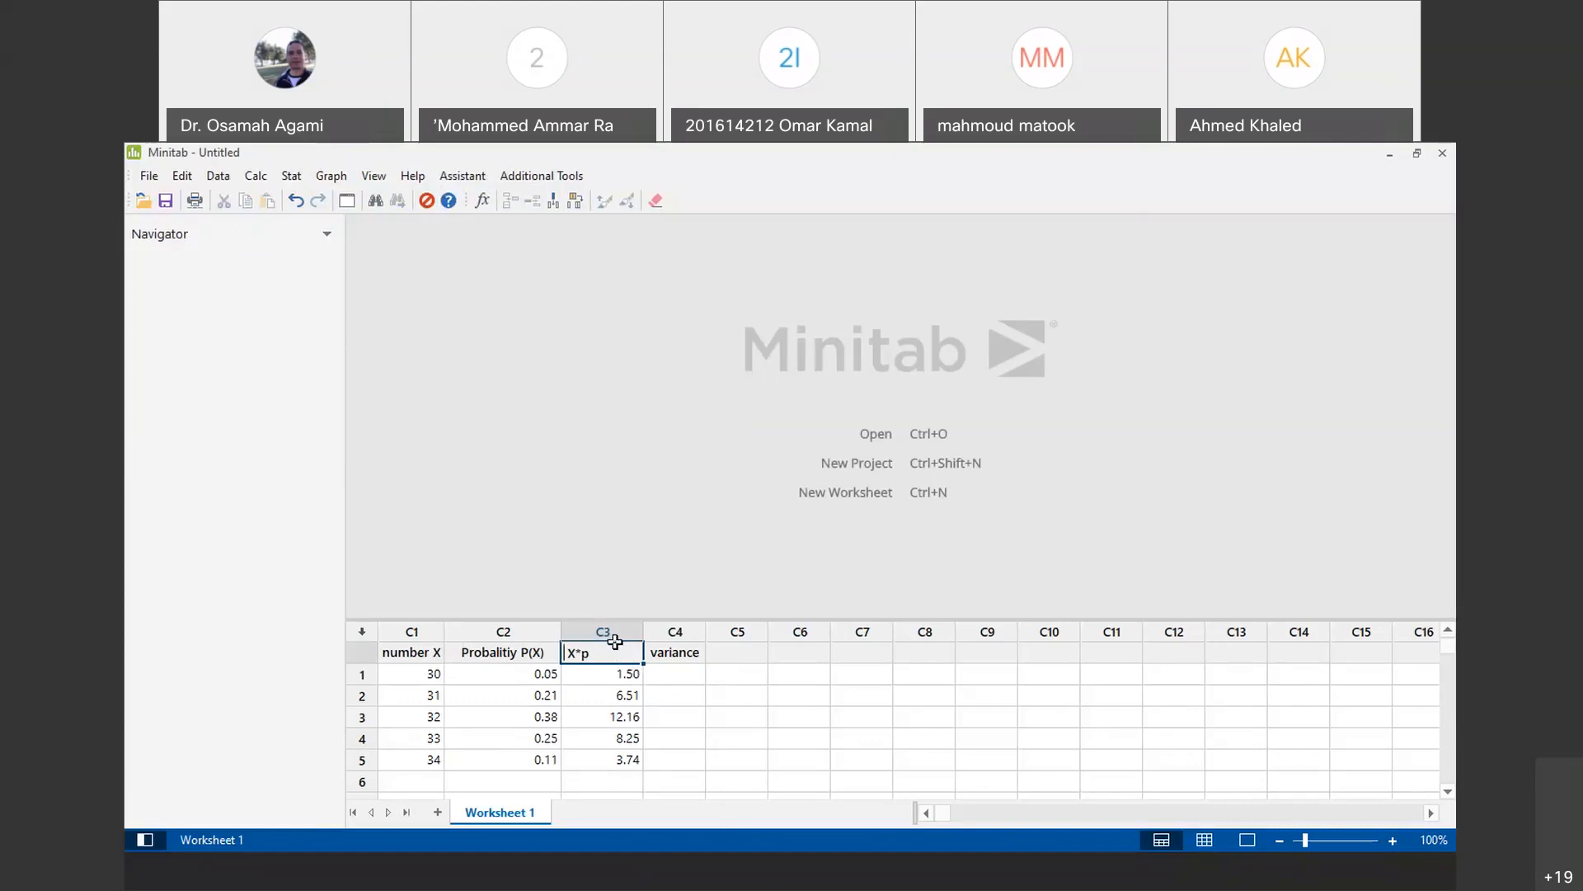
Step: Retitle column C4 as "mean", replacing the variance title
left_click(676, 654)
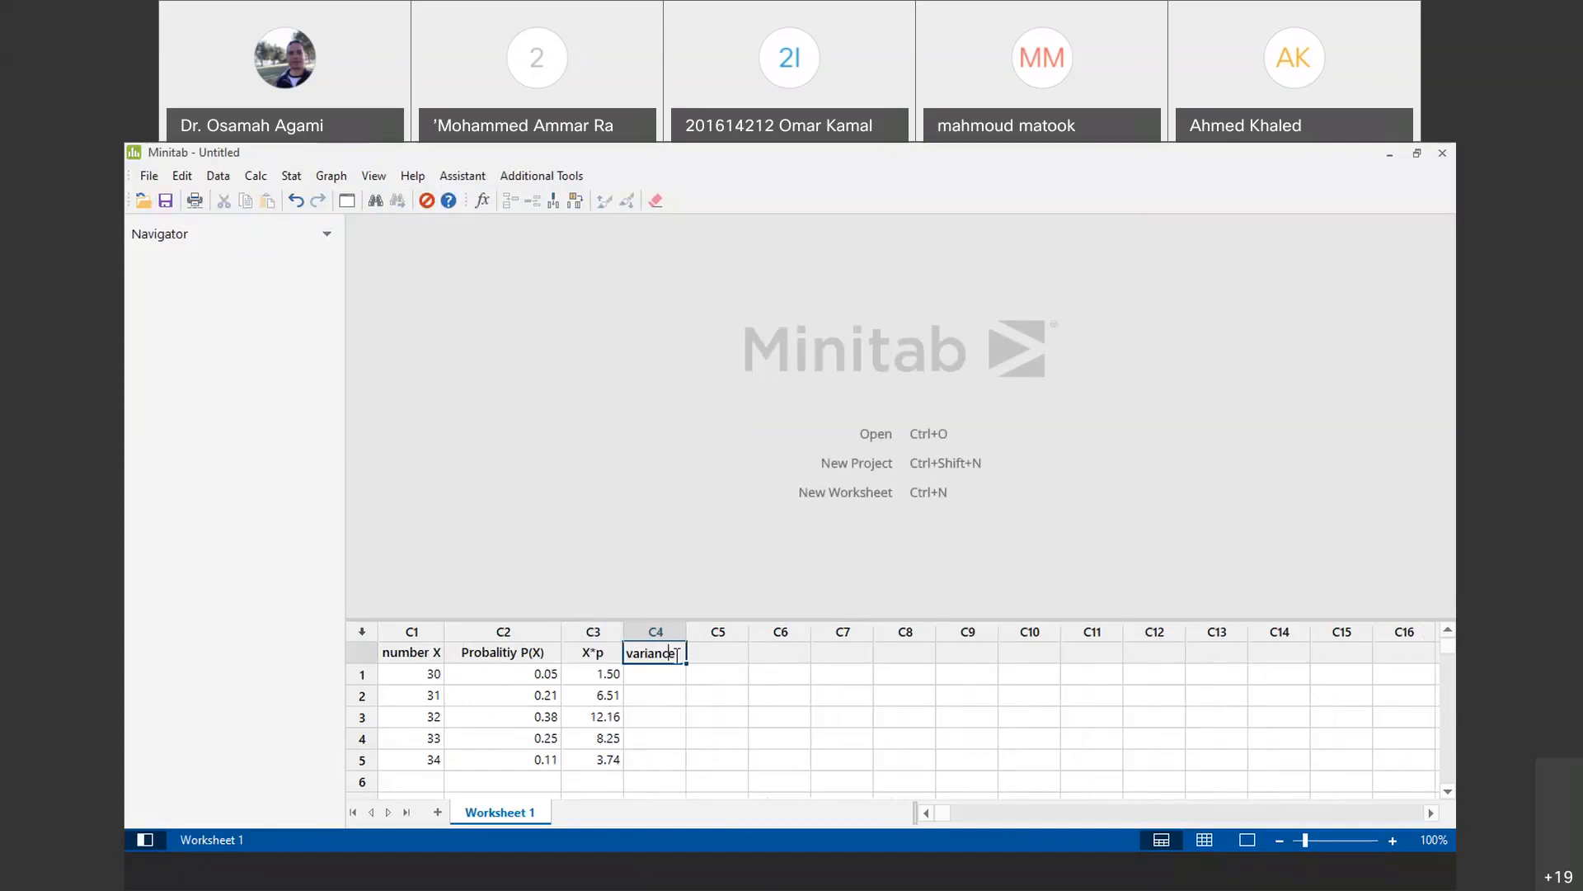
double_click(677, 655)
type("mean")
left_click(614, 670)
left_click(649, 651)
Step: Open the Calculator and clear the previous expression
left_click(255, 176)
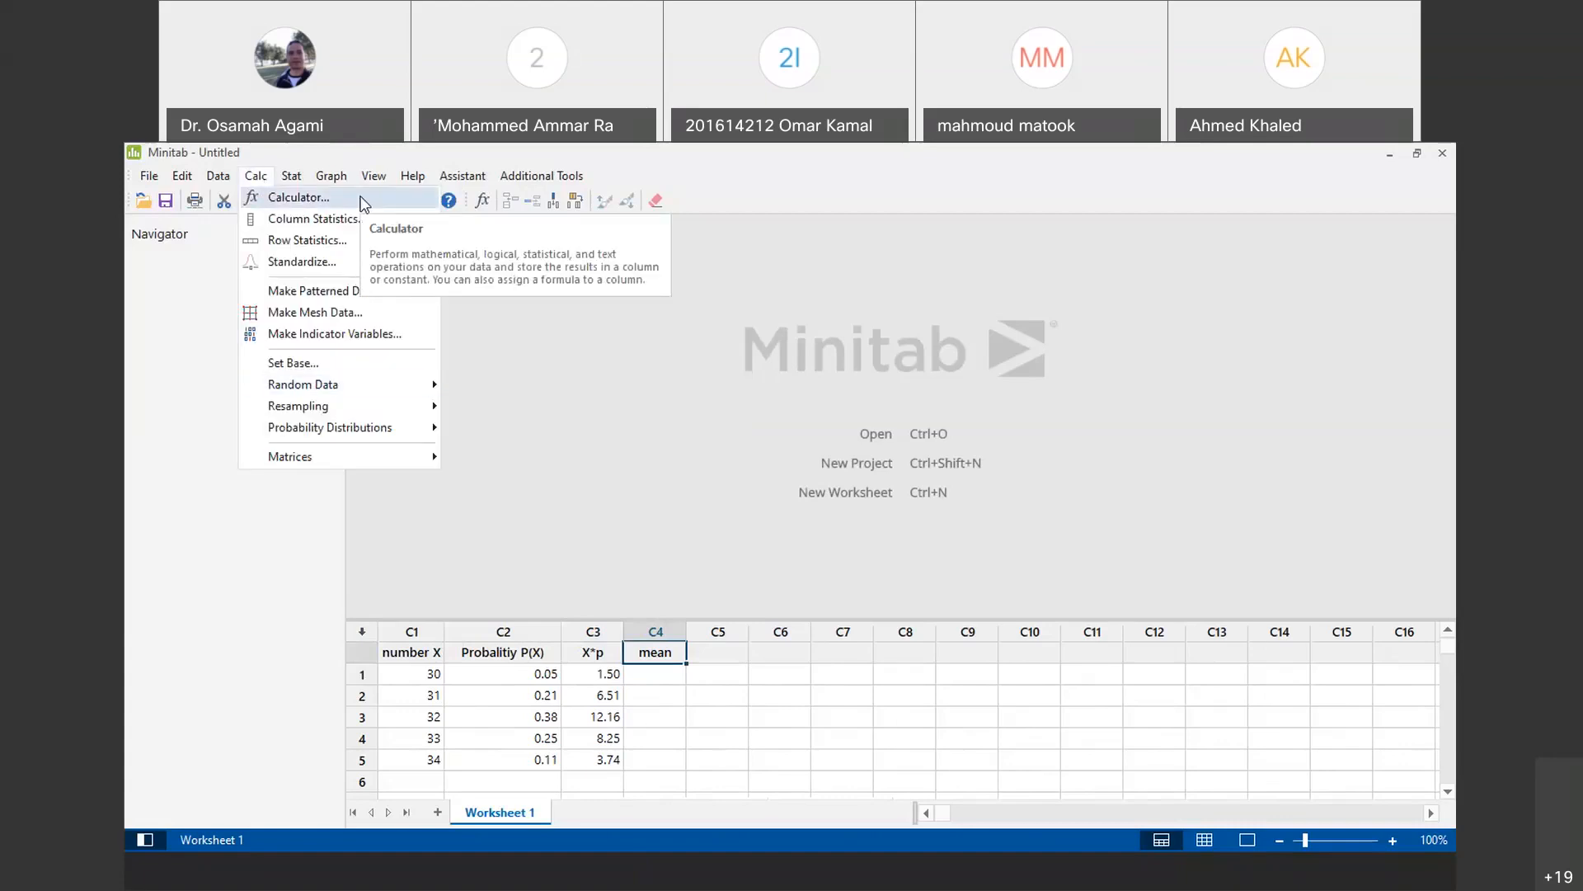
left_click(298, 198)
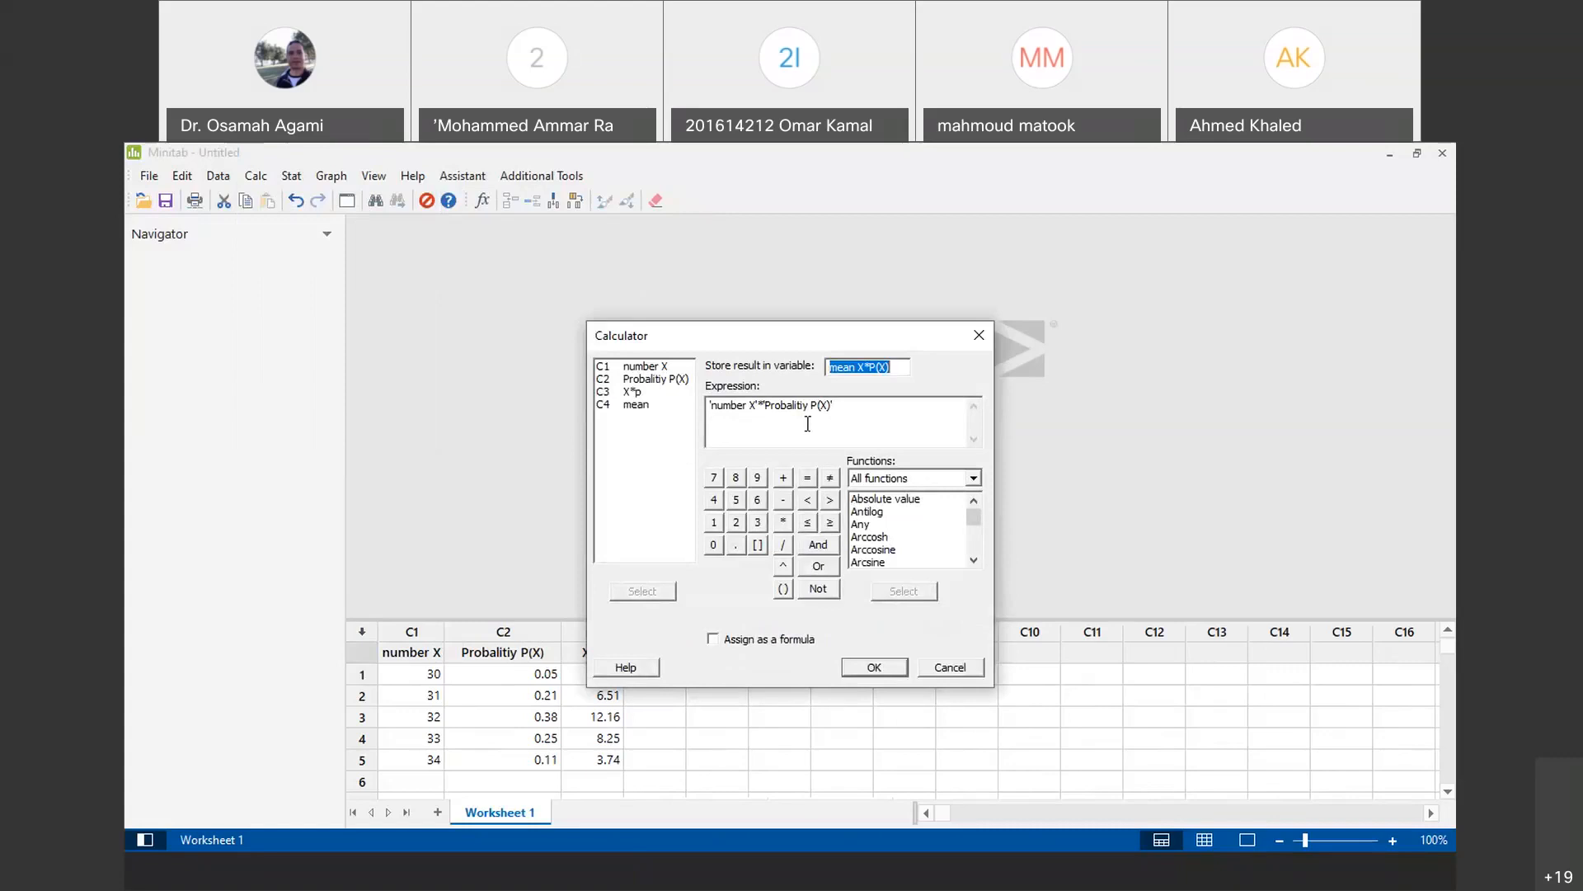
left_click(837, 410)
double_click(837, 410)
left_click(837, 410)
key("BackSpace")
key("BackSpace")
key("BackSpace")
key("BackSpace")
key("BackSpace")
key("BackSpace")
key("BackSpace")
key("BackSpace")
key("BackSpace")
key("BackSpace")
key("BackSpace")
key("BackSpace")
key("BackSpace")
key("BackSpace")
key("BackSpace")
key("BackSpace")
key("BackSpace")
key("BackSpace")
key("BackSpace")
key("BackSpace")
Step: Replace the Calculator's result variable with the mean column
double_click(895, 367)
left_click(895, 367)
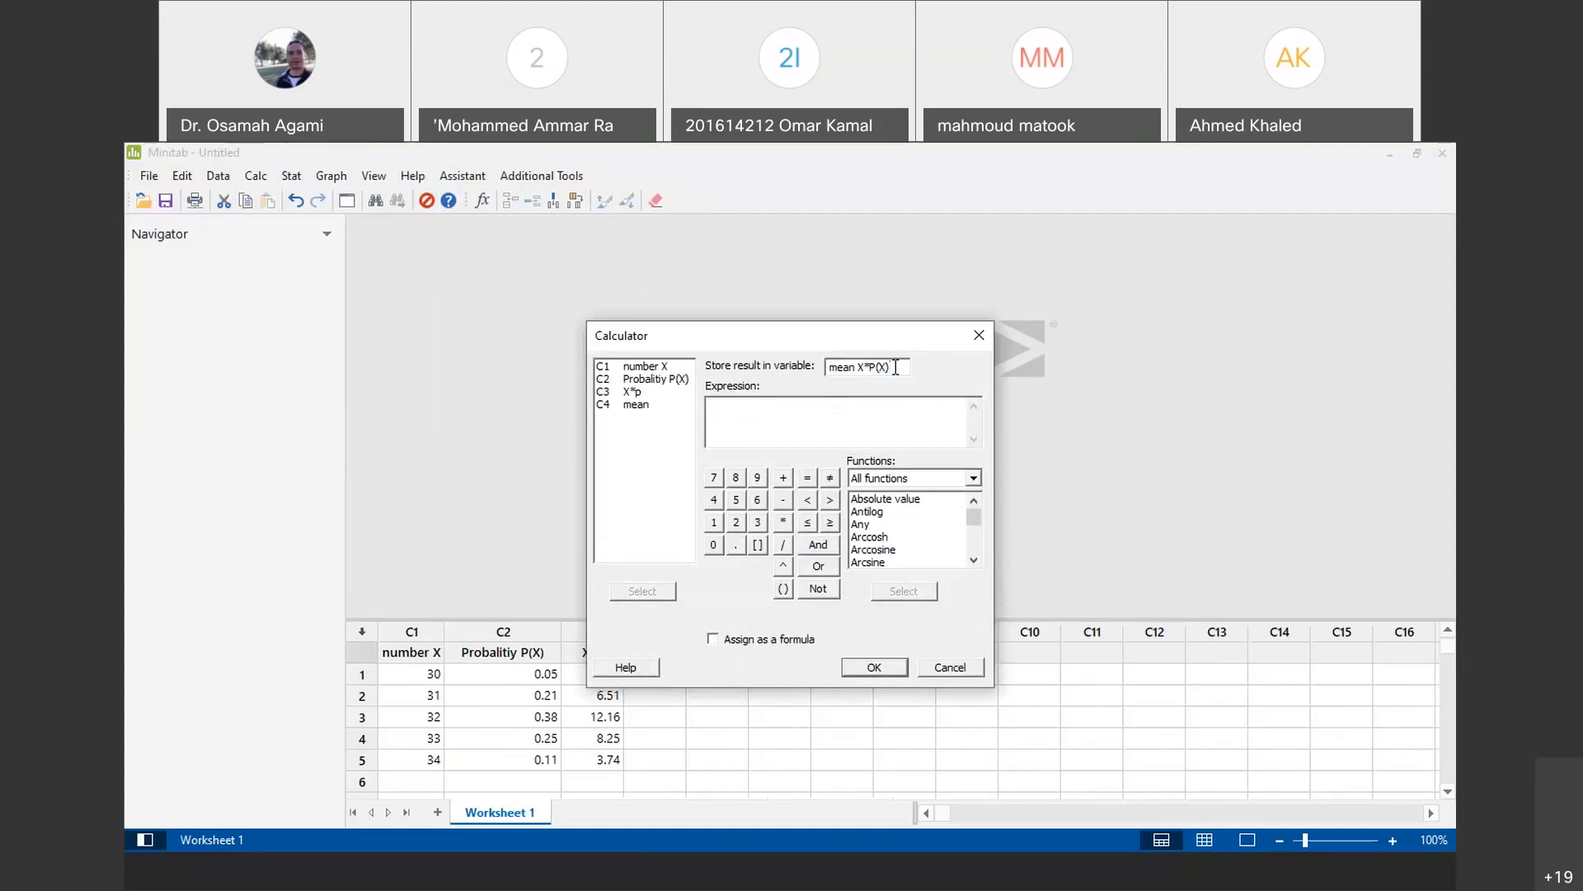
left_click_drag(896, 367, 787, 388)
key("BackSpace")
double_click(664, 405)
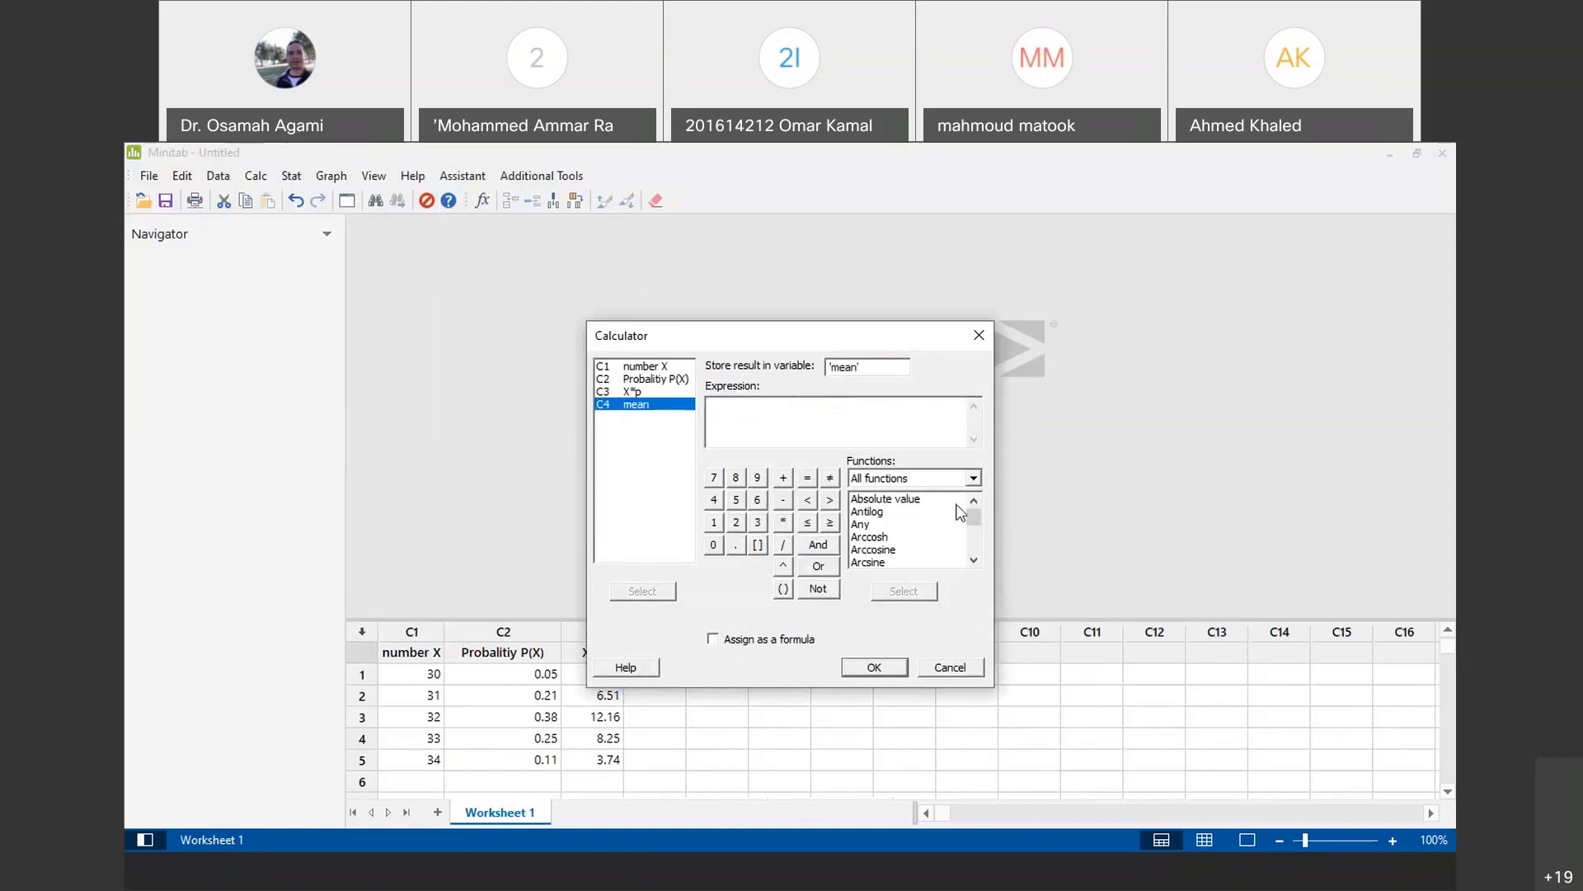
left_click(1311, 273)
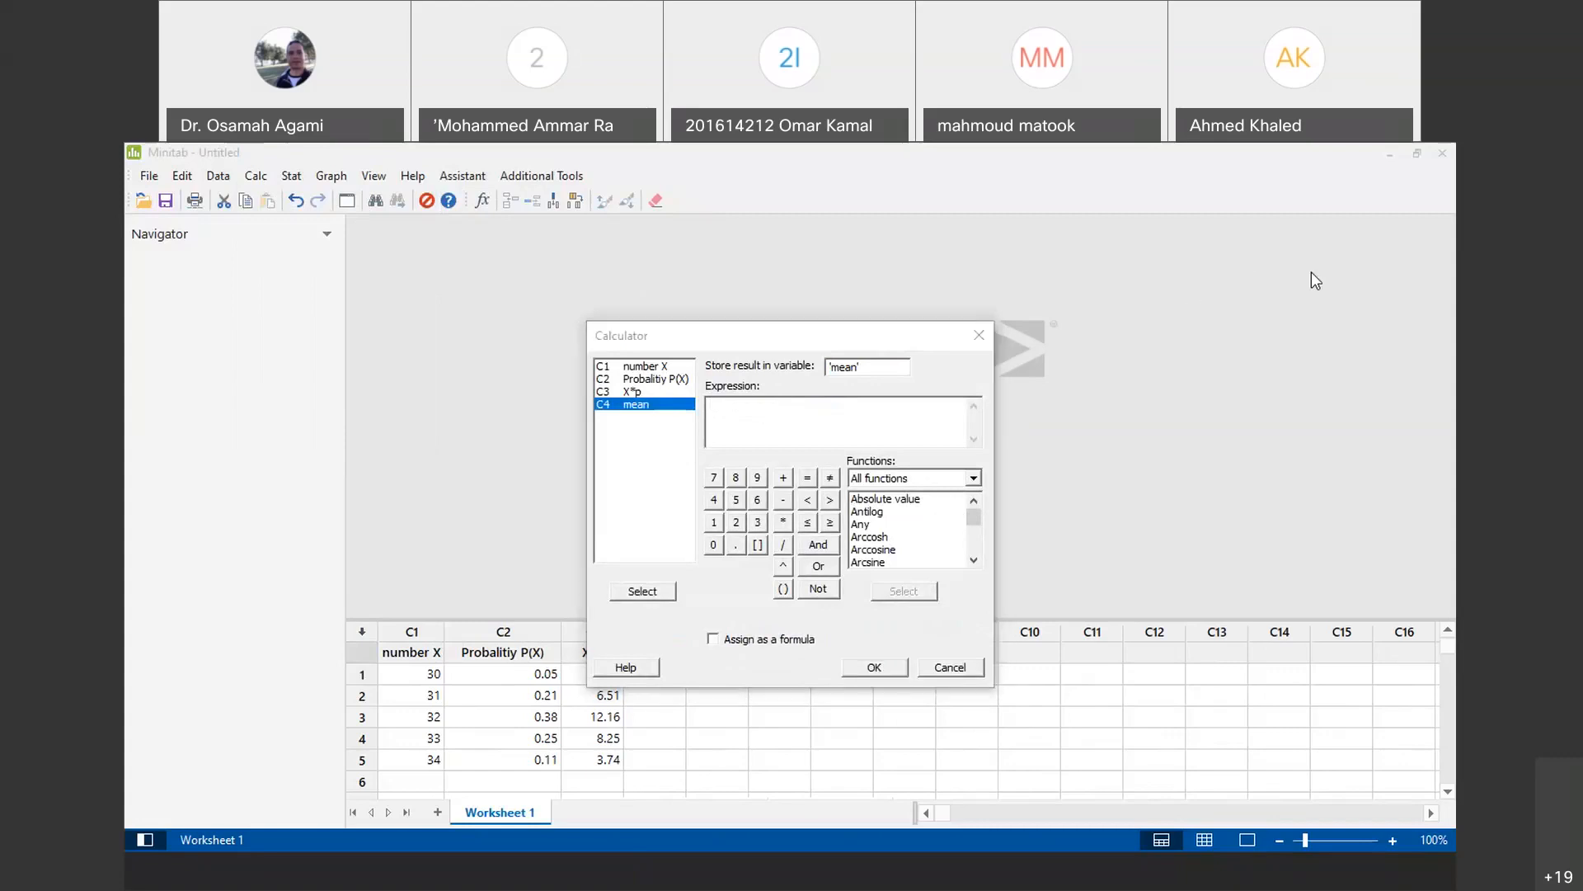
left_click(714, 420)
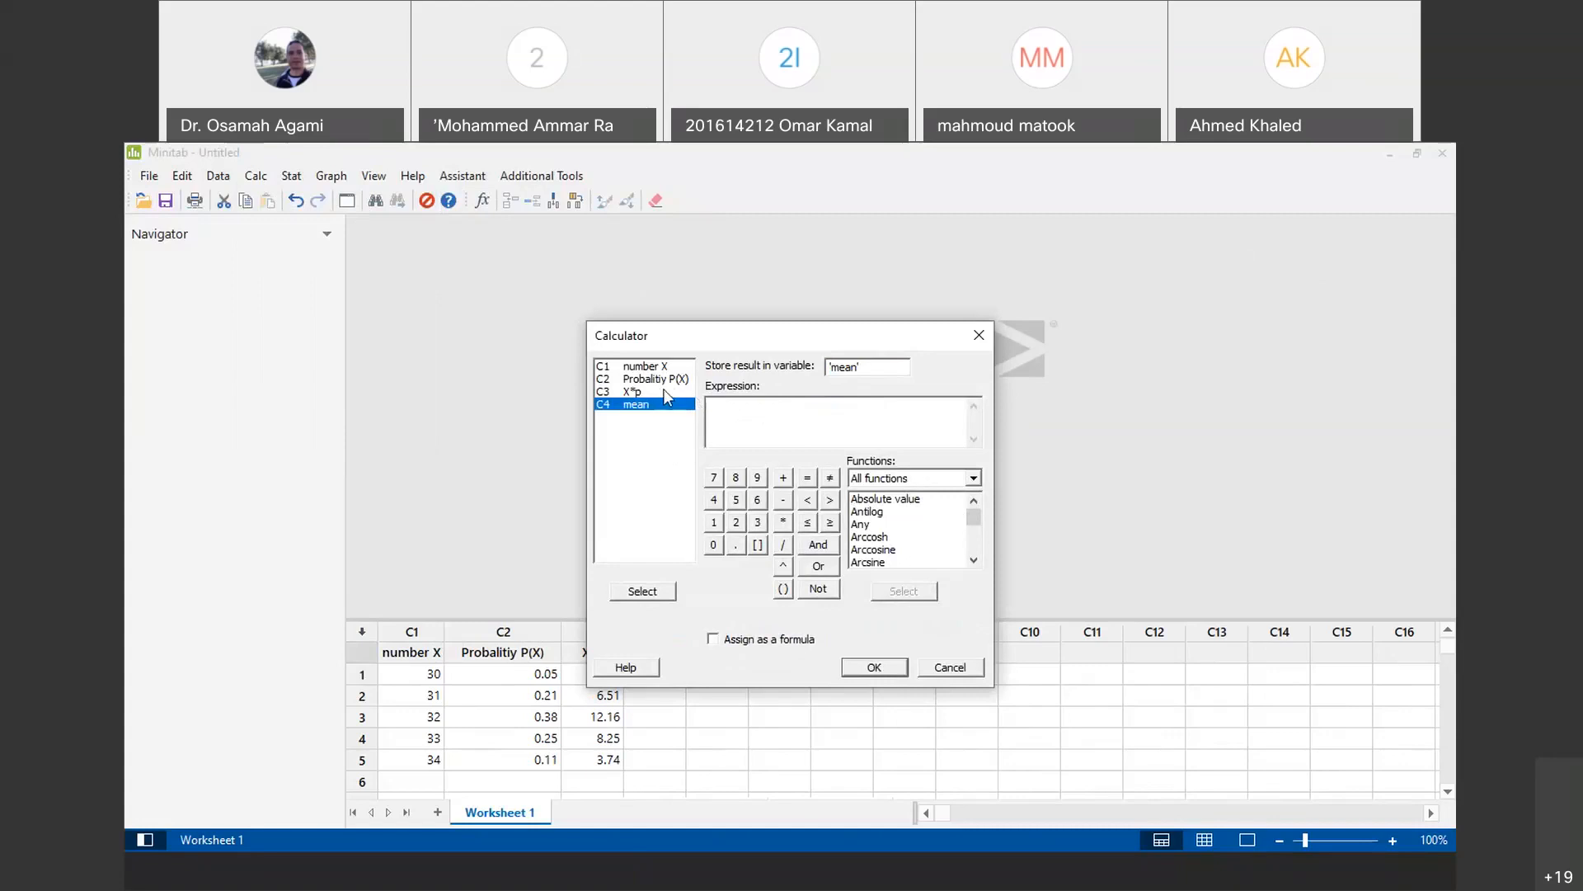
type("sum")
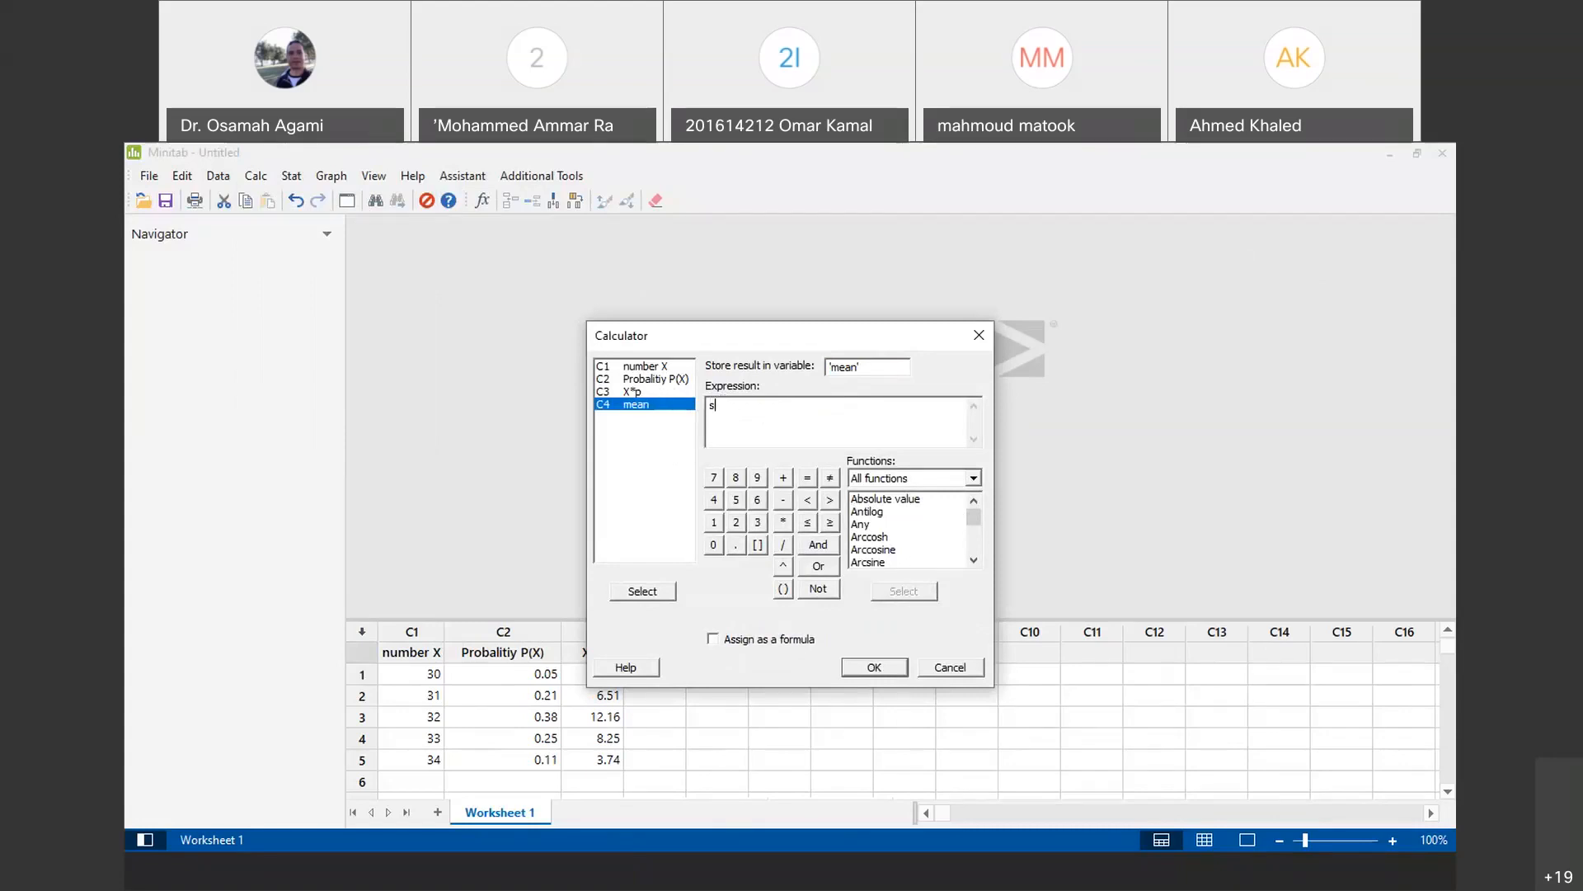
key("BackSpace")
key("BackSpace")
key("BackSpace")
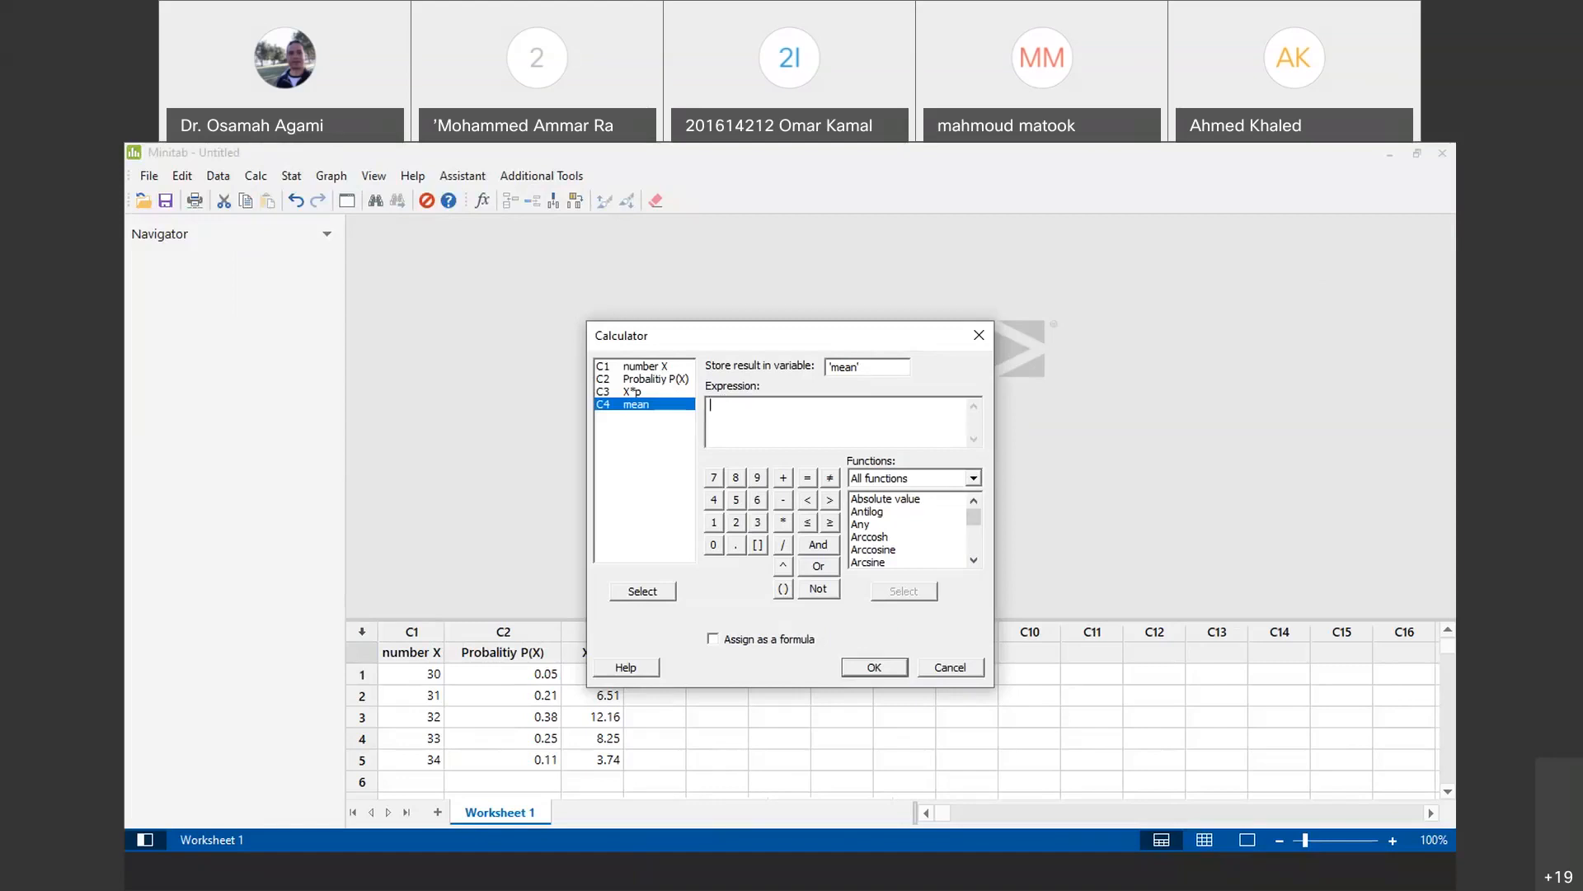
Step: Look through the Calculator's full function list for the Sum function
left_click(978, 477)
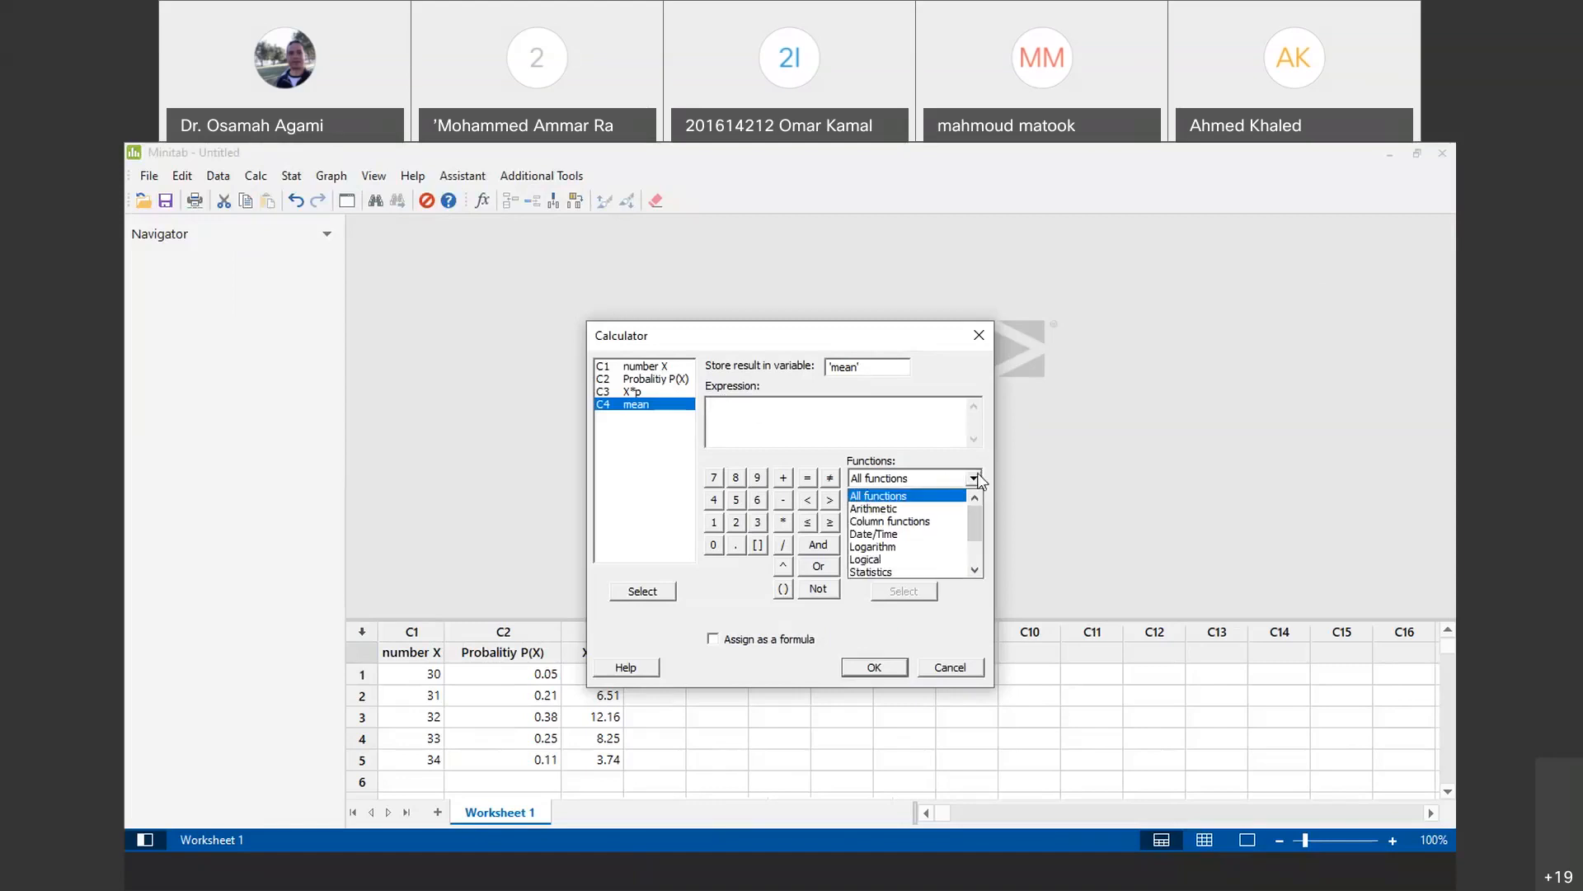
left_click(974, 478)
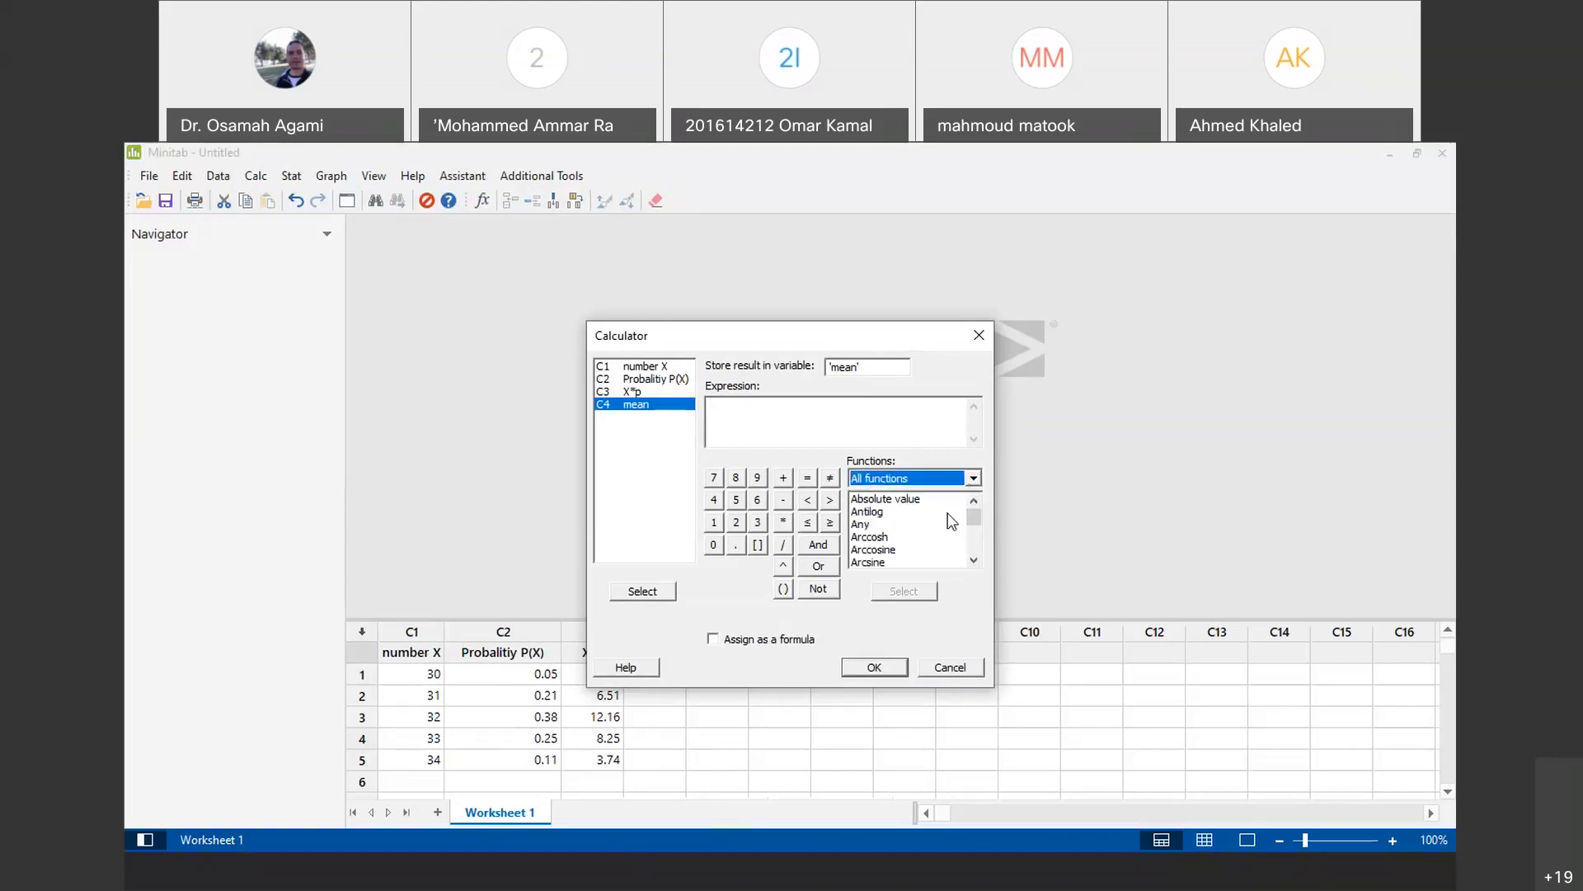
left_click(948, 512)
key("s")
key("u")
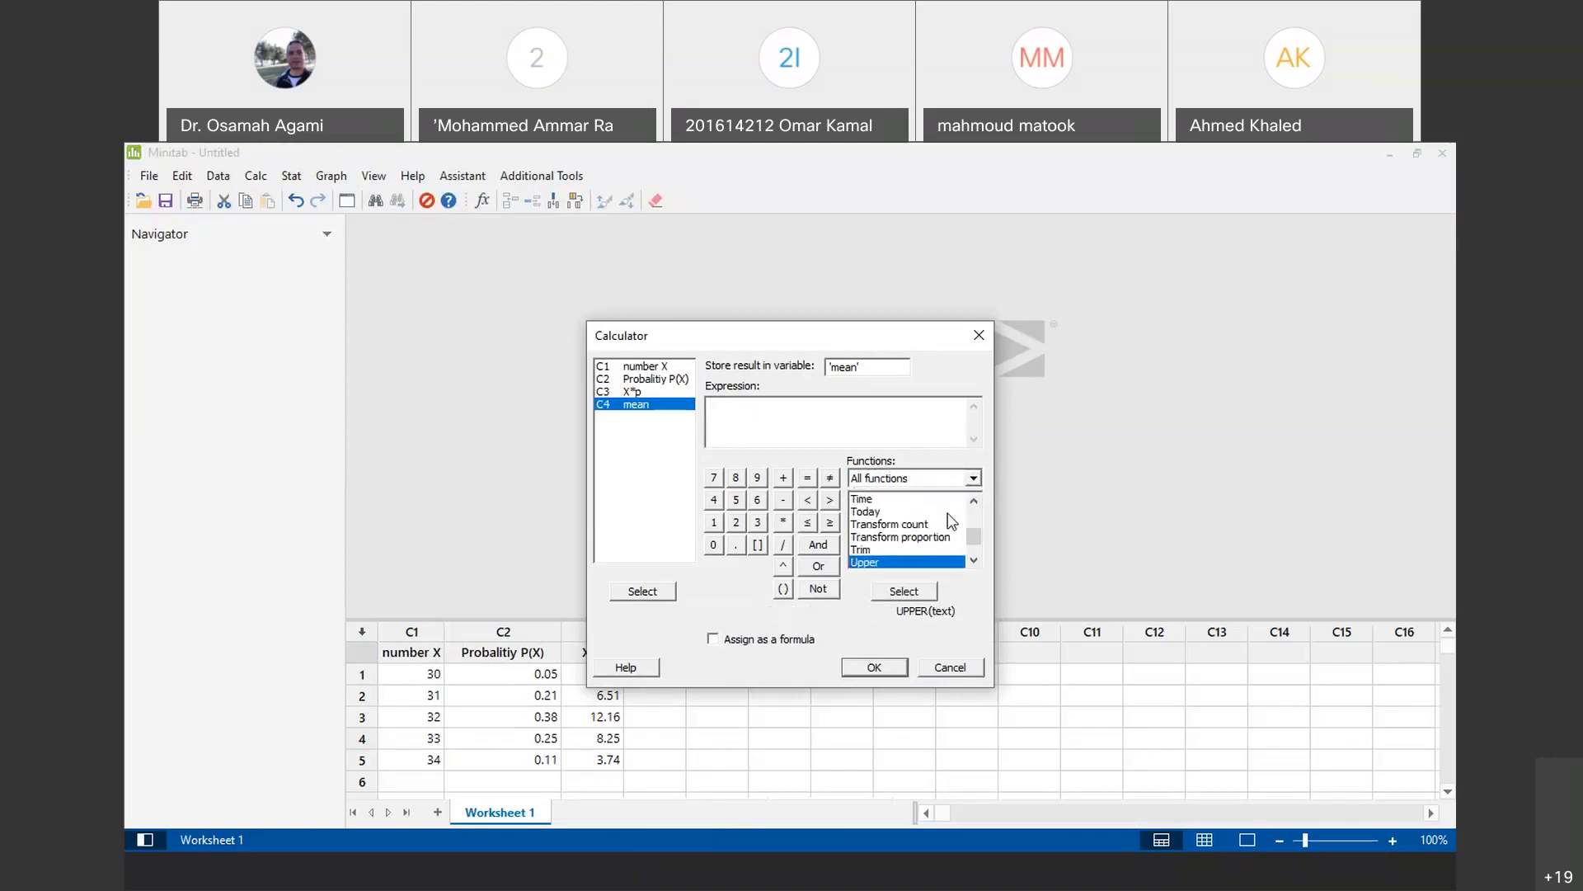
key("m")
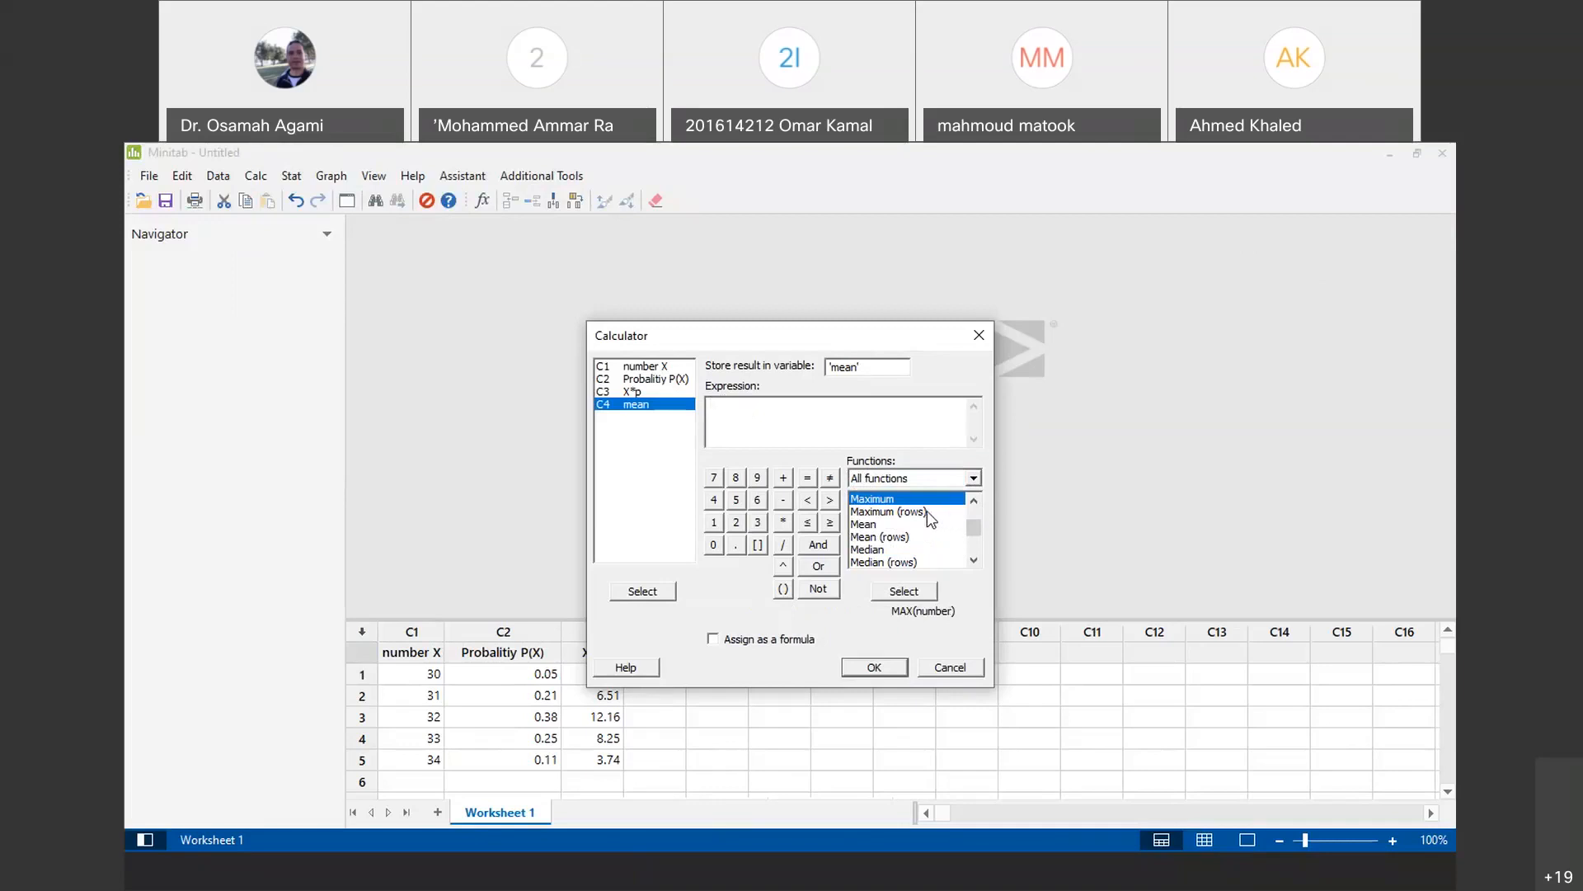
key("s")
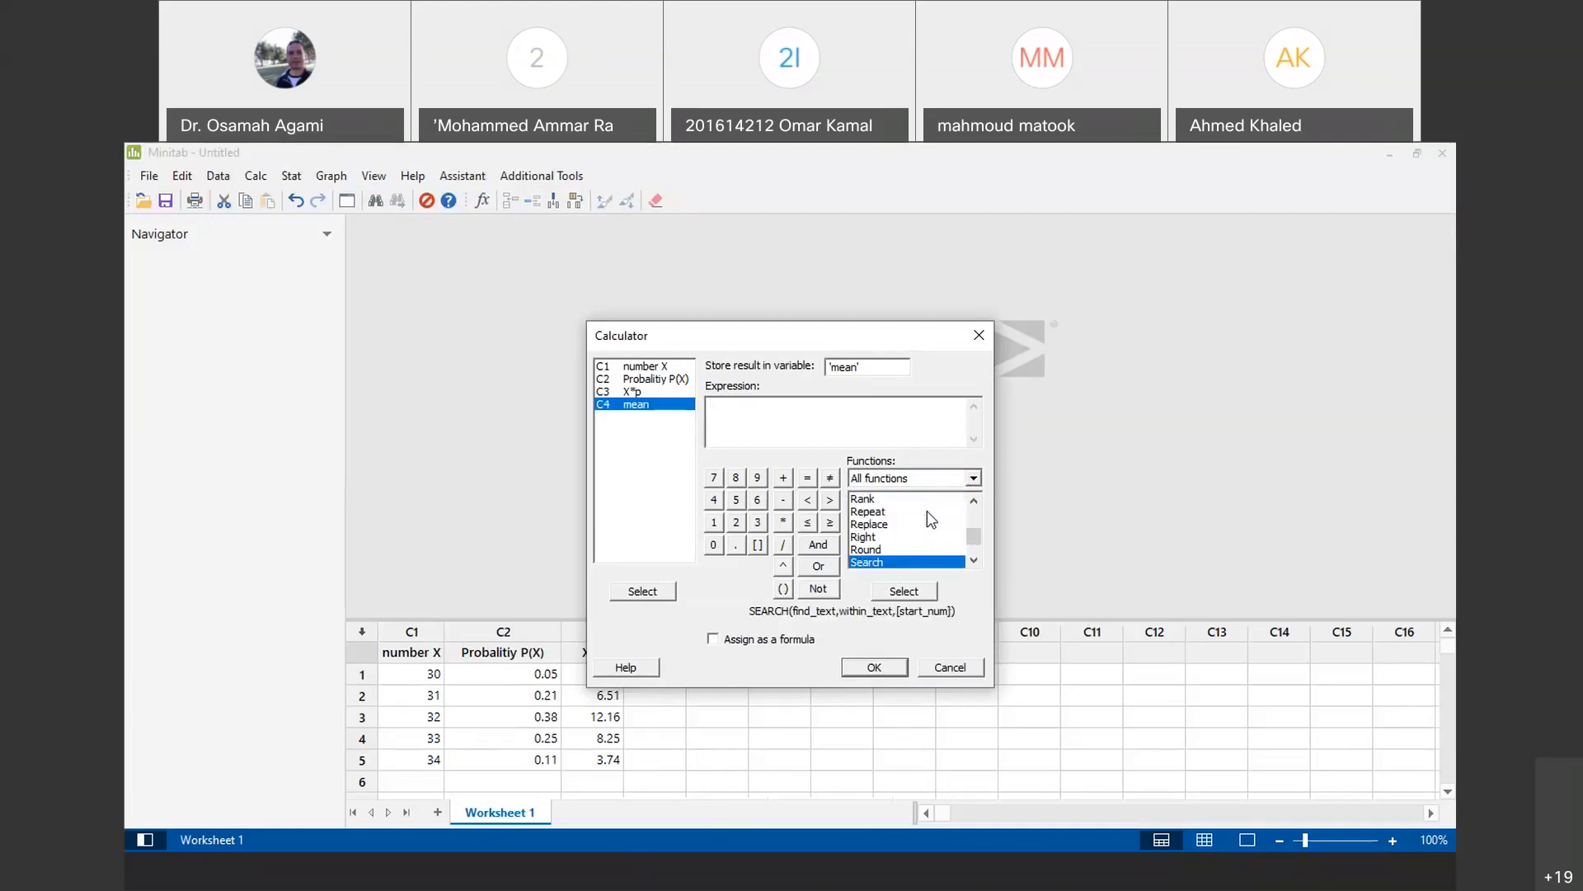
key("u")
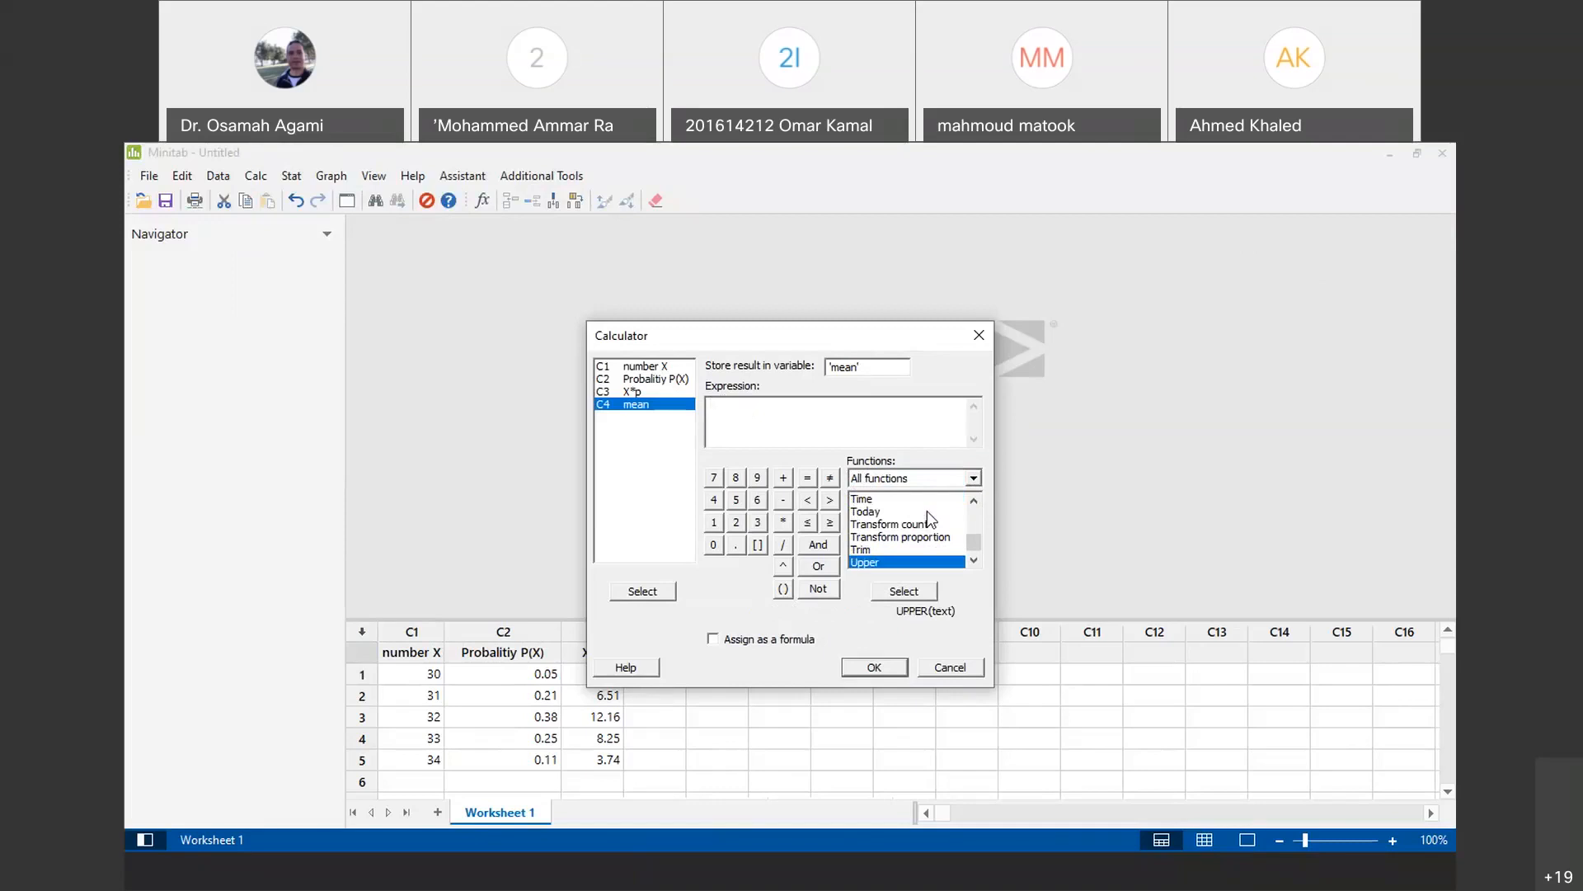
key("m")
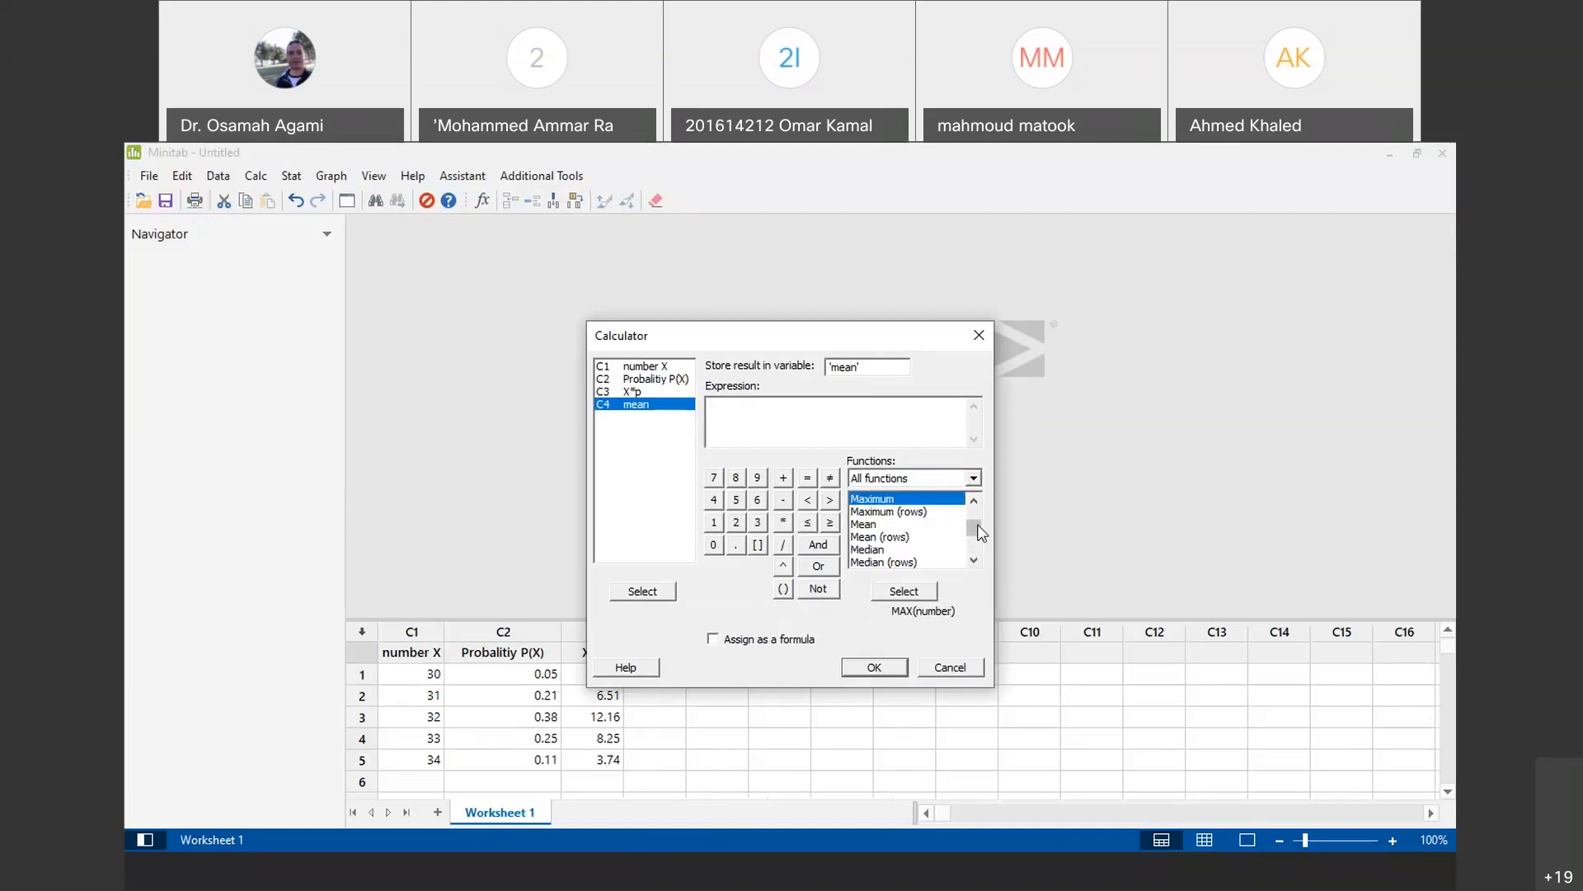
left_click_drag(974, 522, 975, 496)
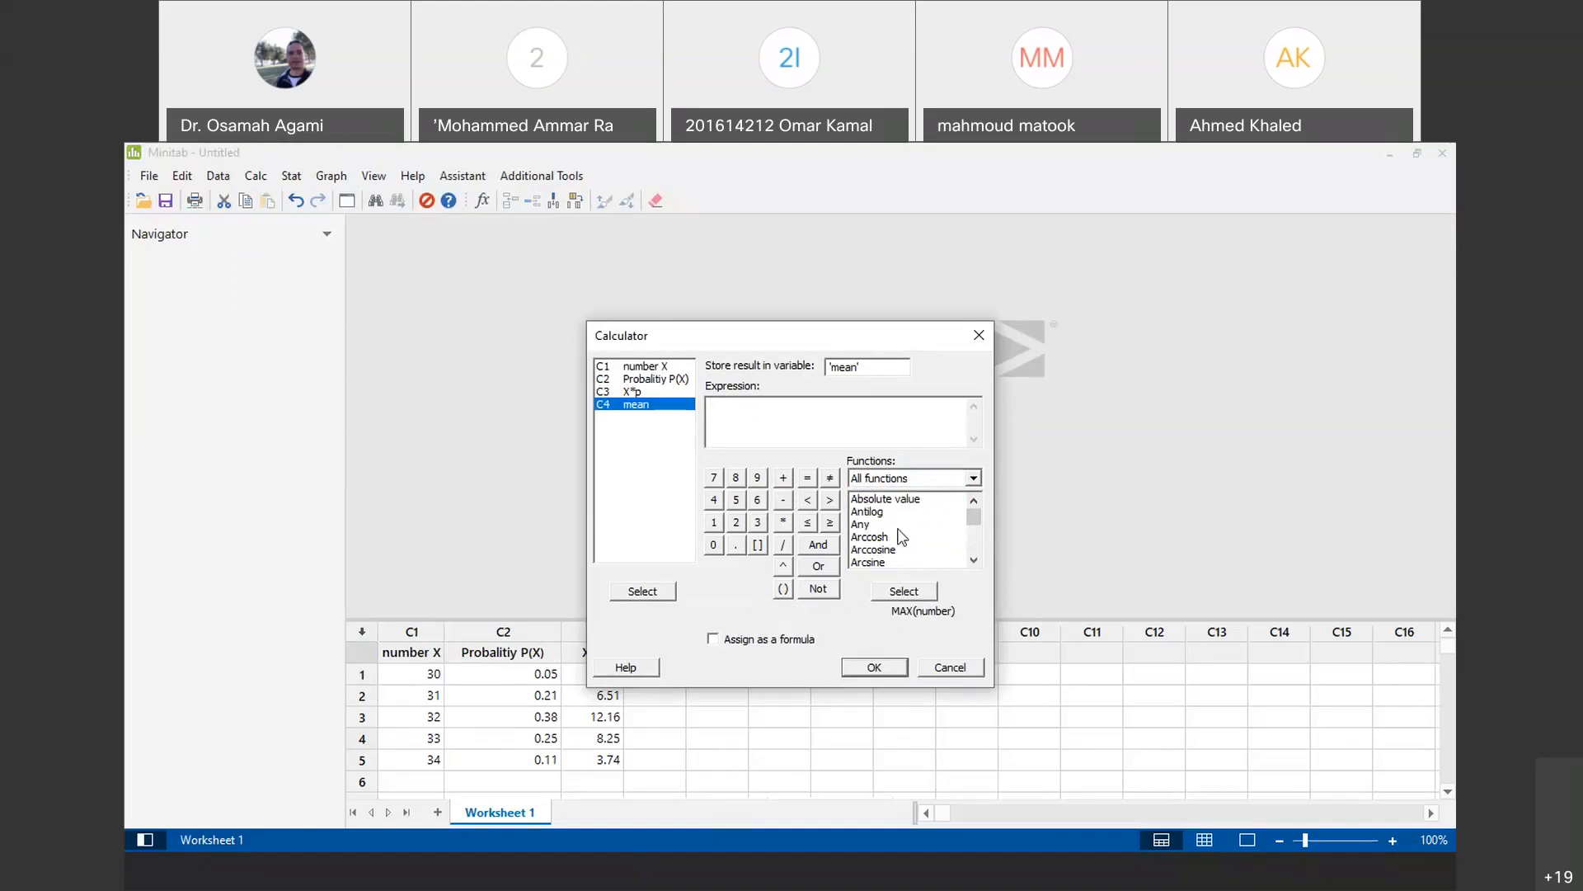
key("s")
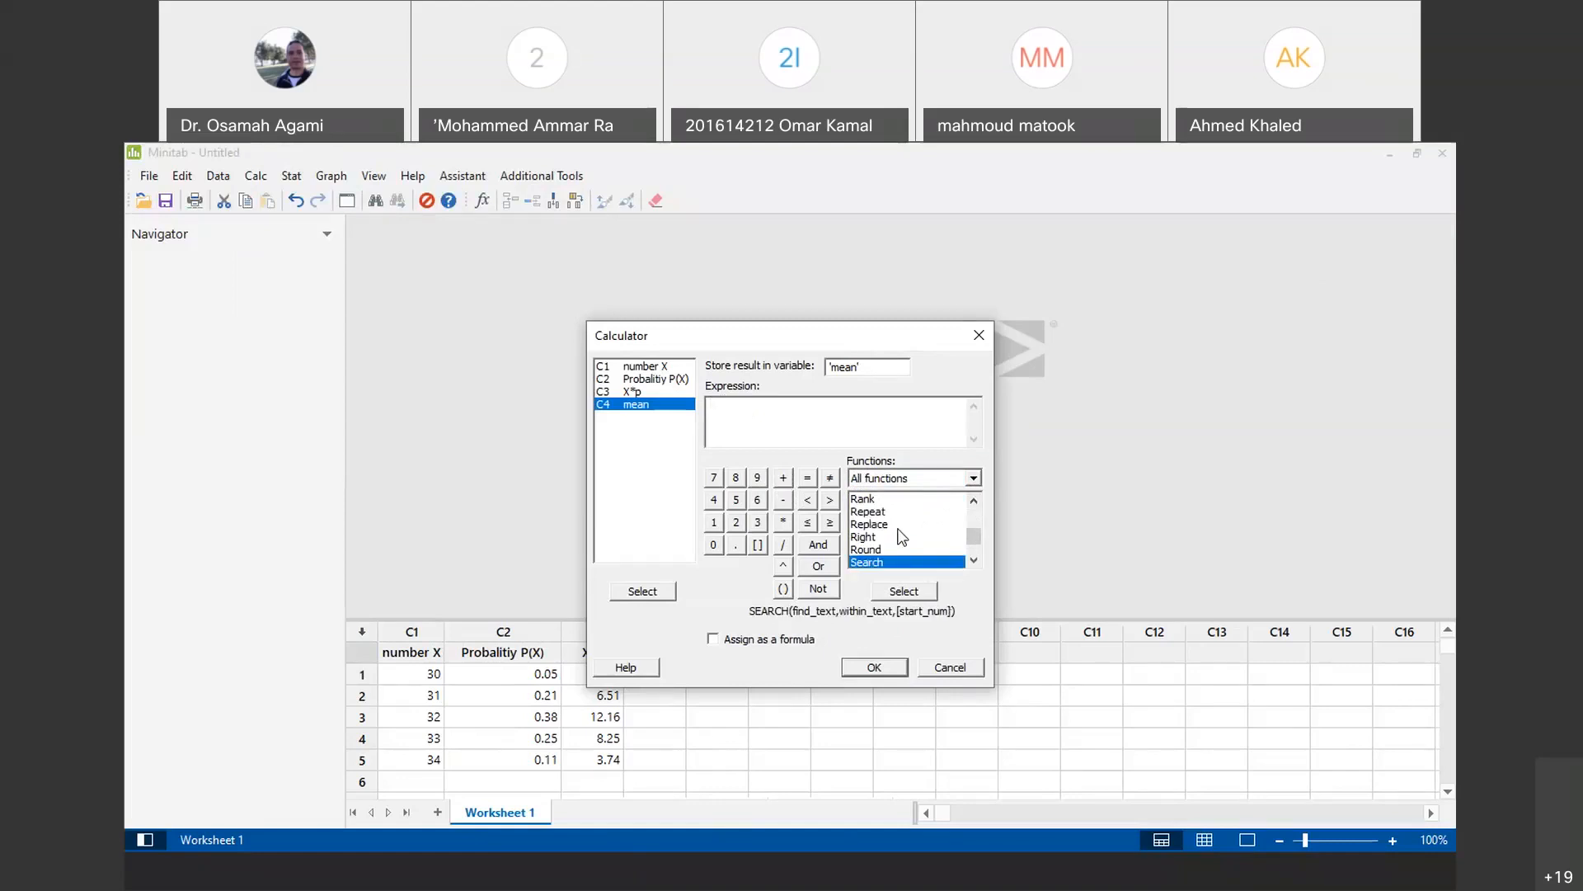
key("s")
key("m")
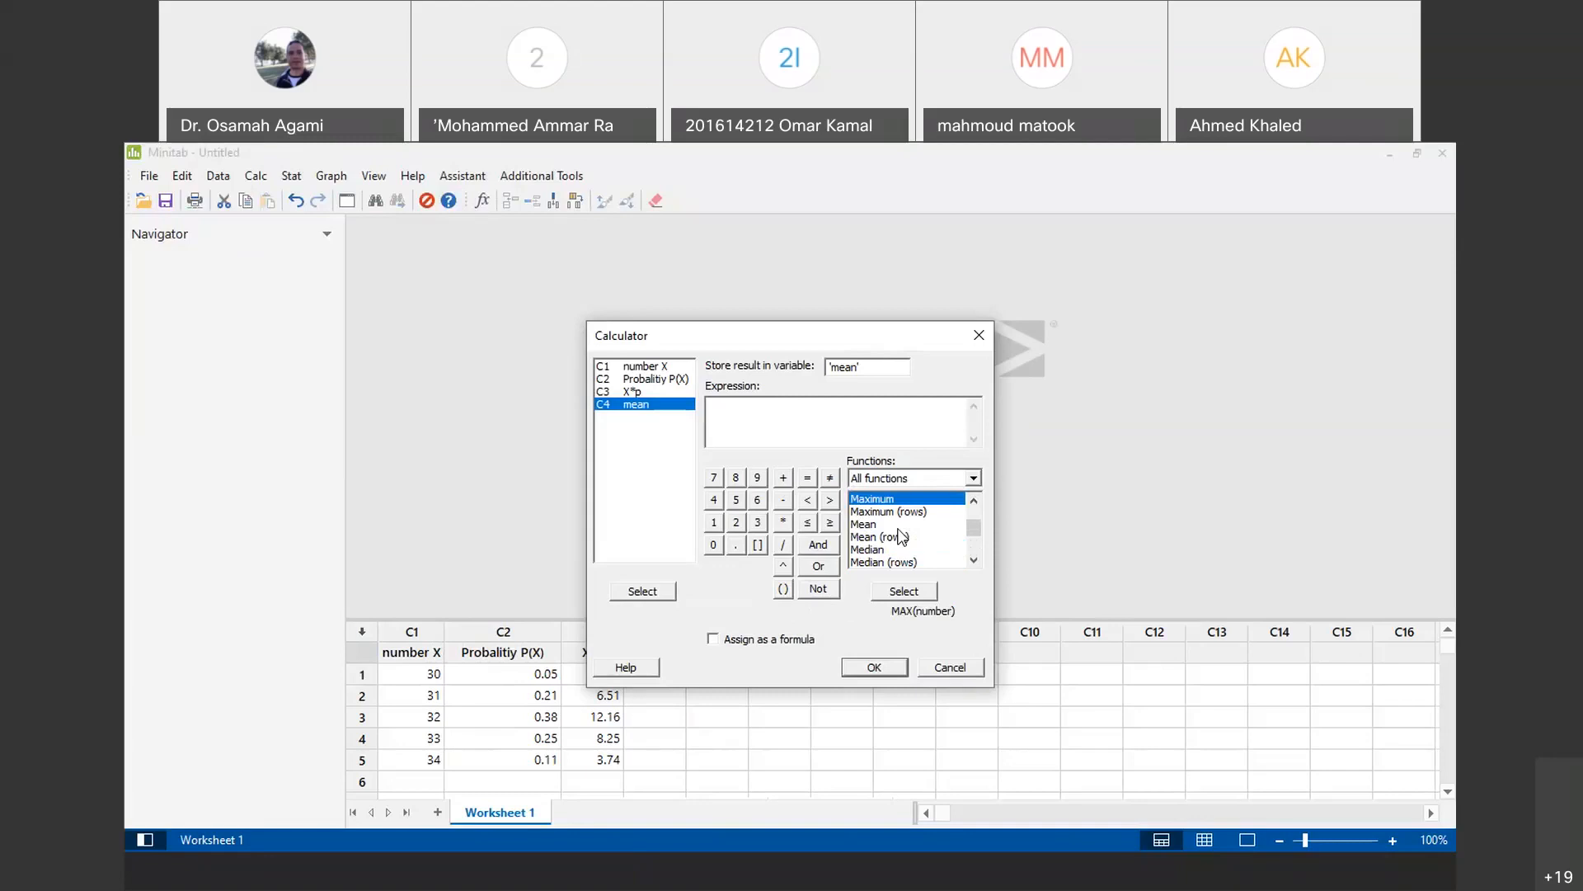
mouse_move(972, 523)
left_mouse_down()
mouse_move(975, 547)
mouse_move(972, 501)
left_mouse_up()
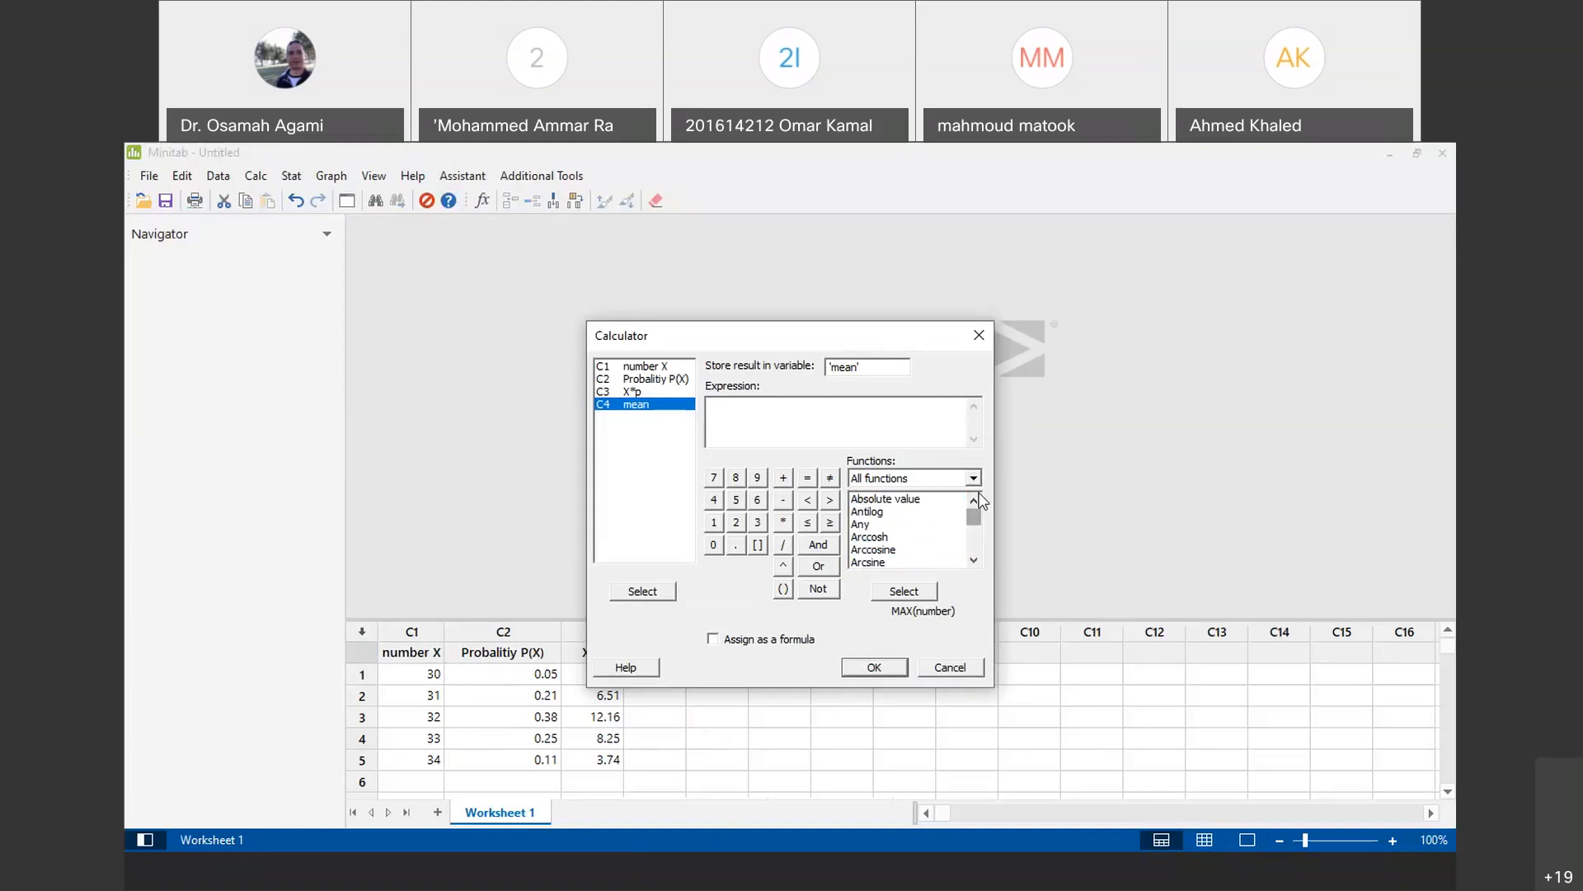
Step: Insert the Sum function over the X*p column and calculate SUM('X*p') into the mean column
left_click_drag(979, 513, 976, 536)
double_click(866, 537)
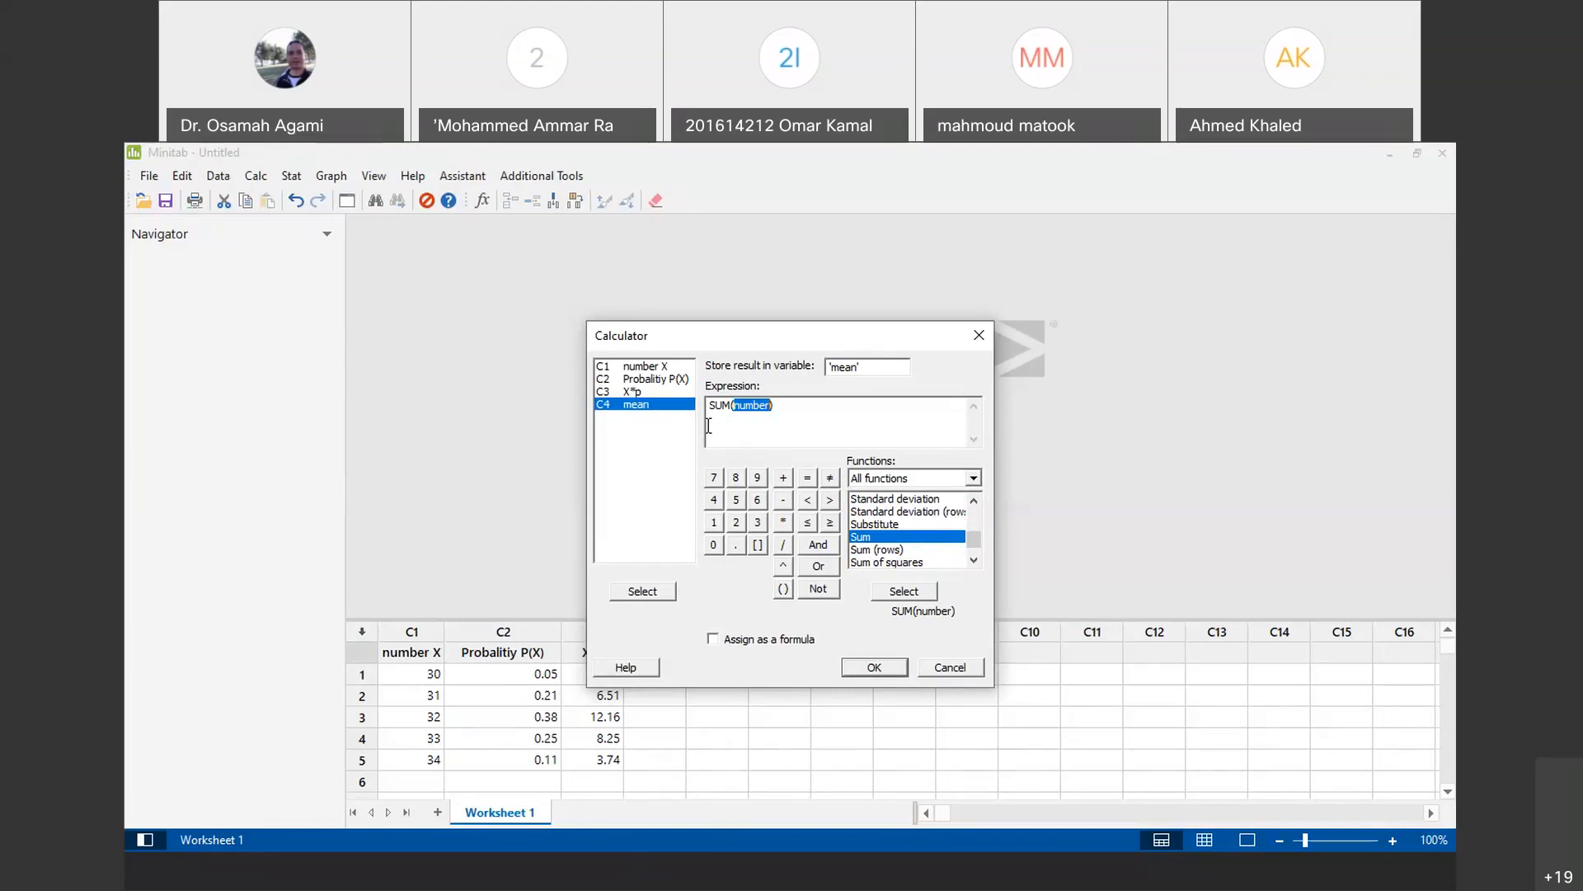
double_click(645, 390)
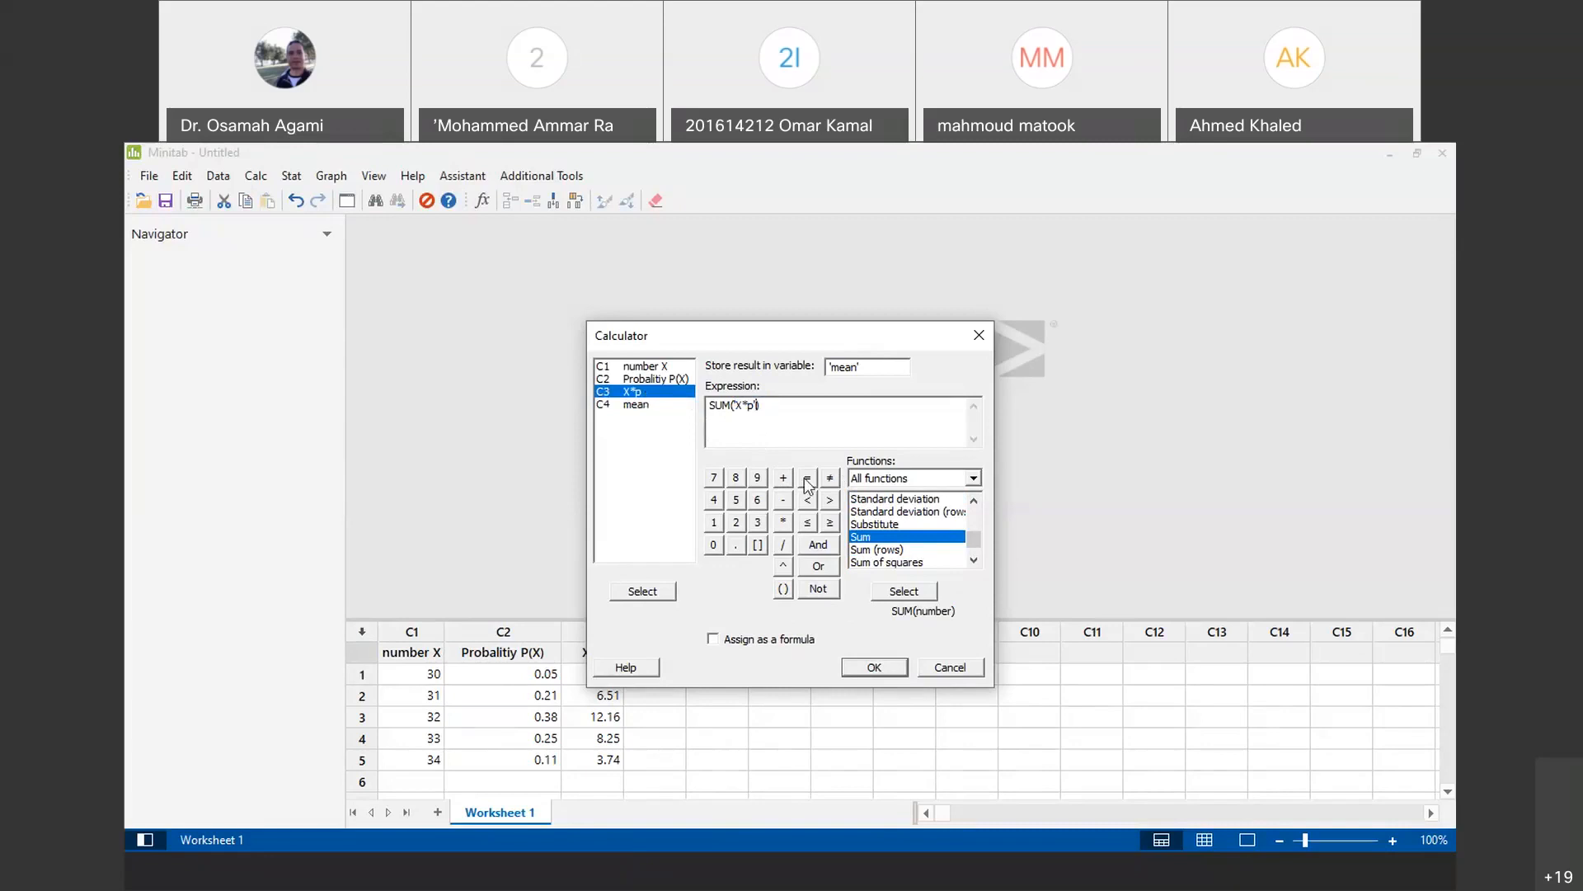
left_click(863, 666)
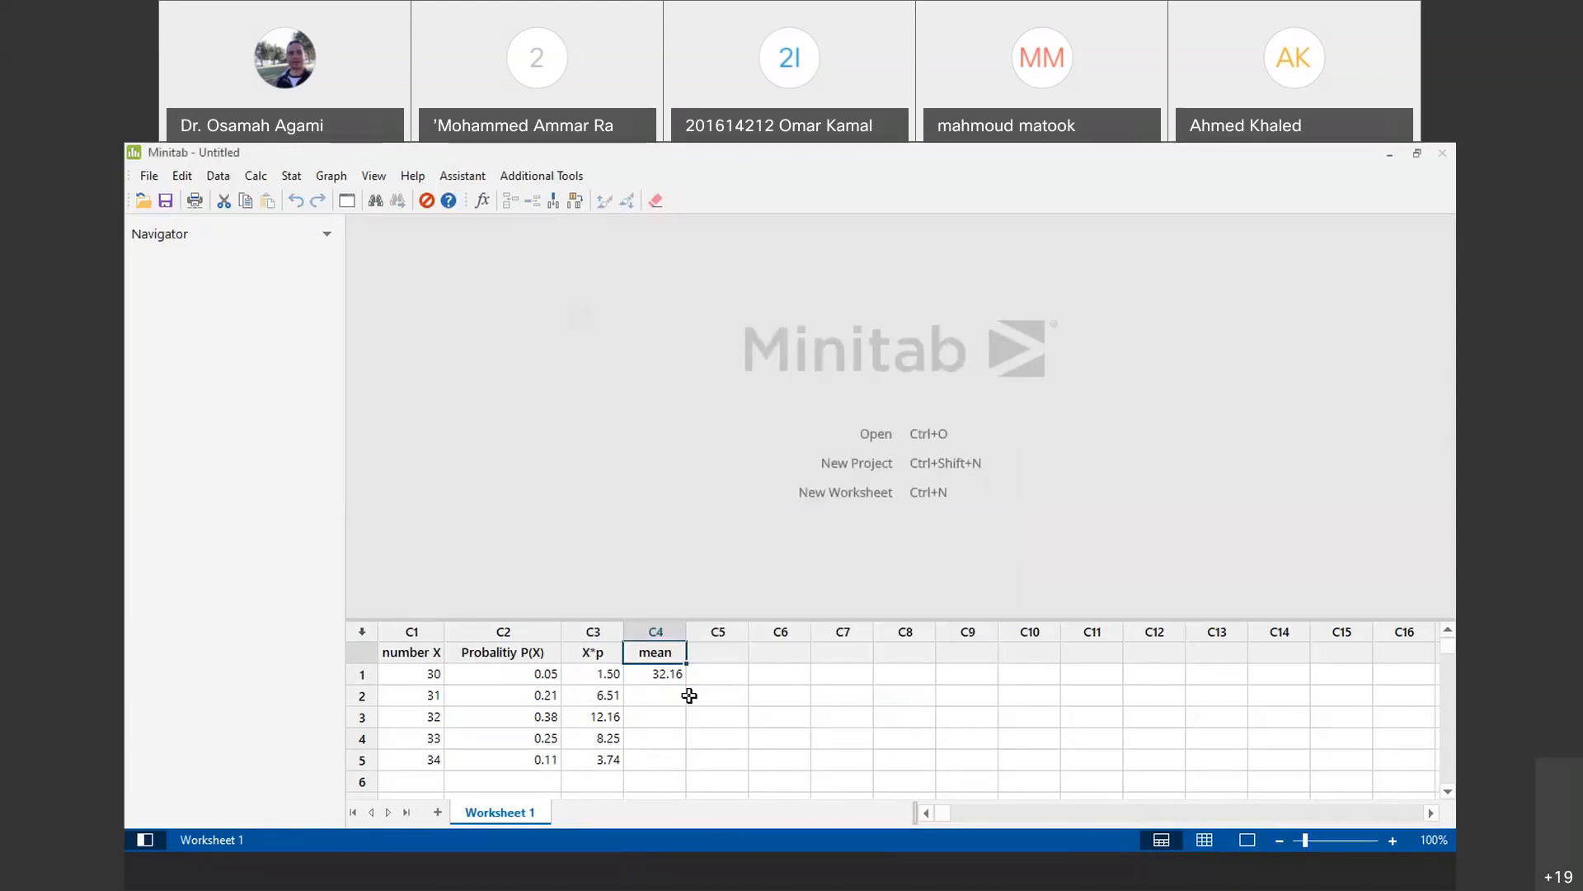
Step: Title column C5 as "x^2*p", then make it the Calculator's result variable and clear the previous expression
left_click(701, 653)
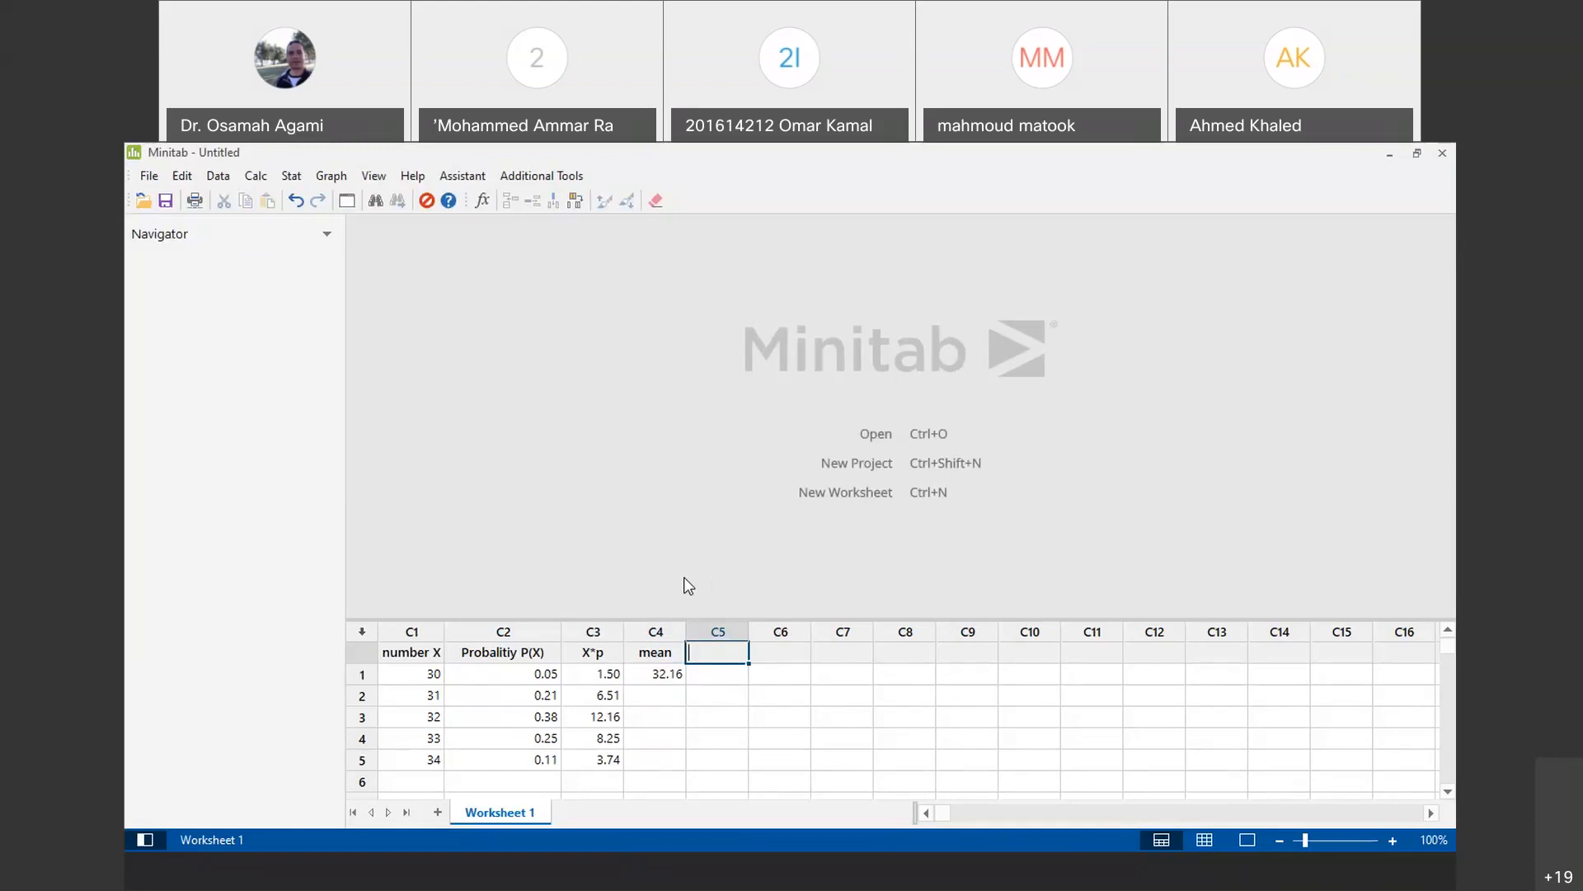
type("x^2*p")
left_click(256, 176)
mouse_move(299, 186)
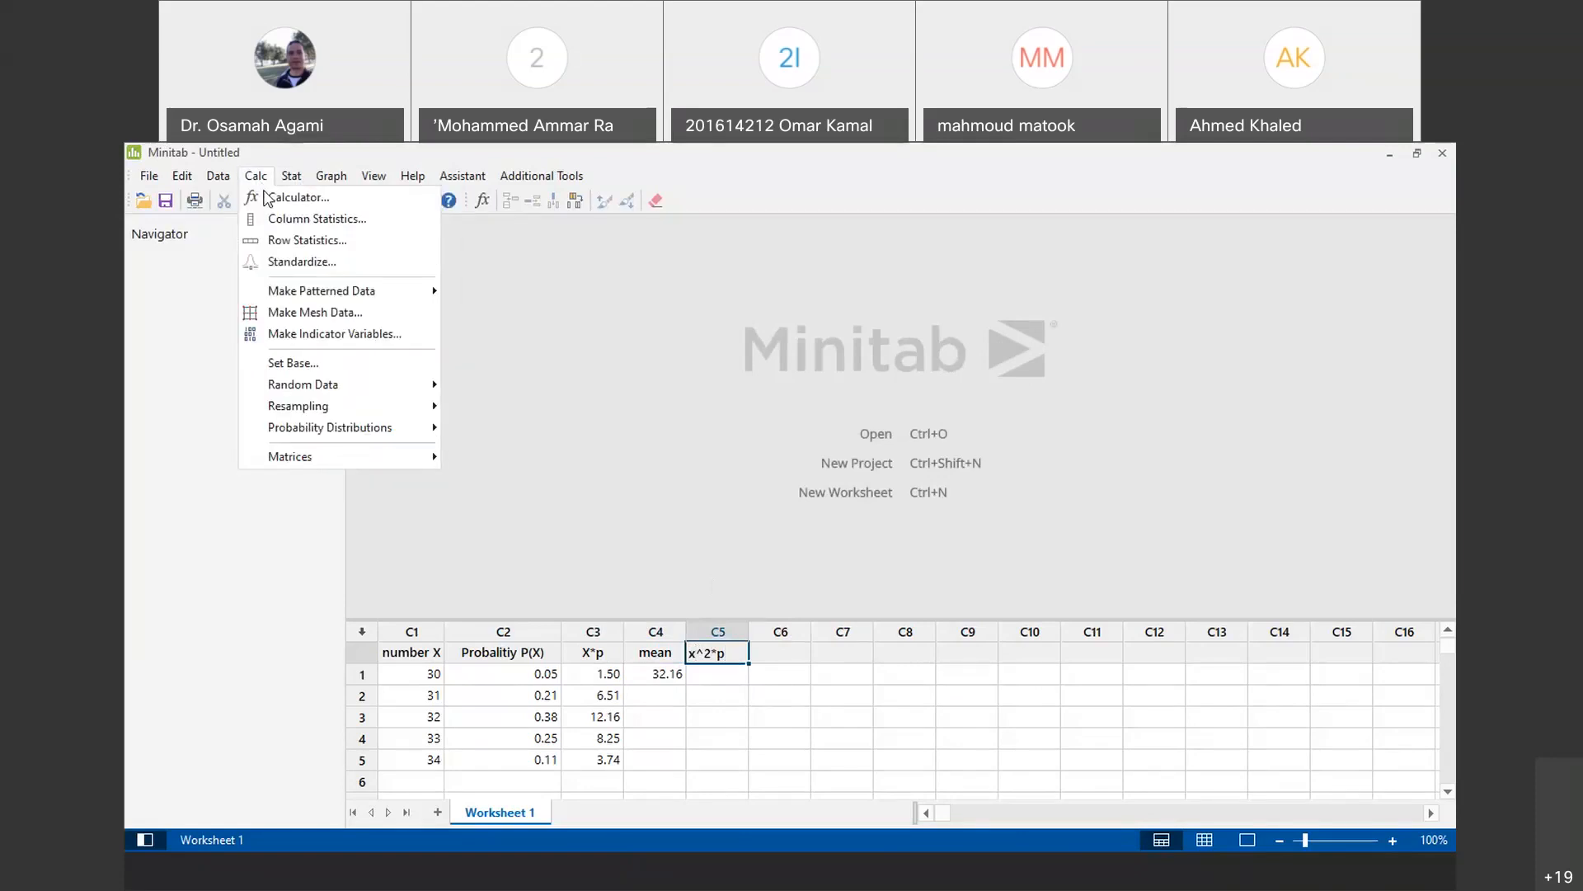
left_click(287, 196)
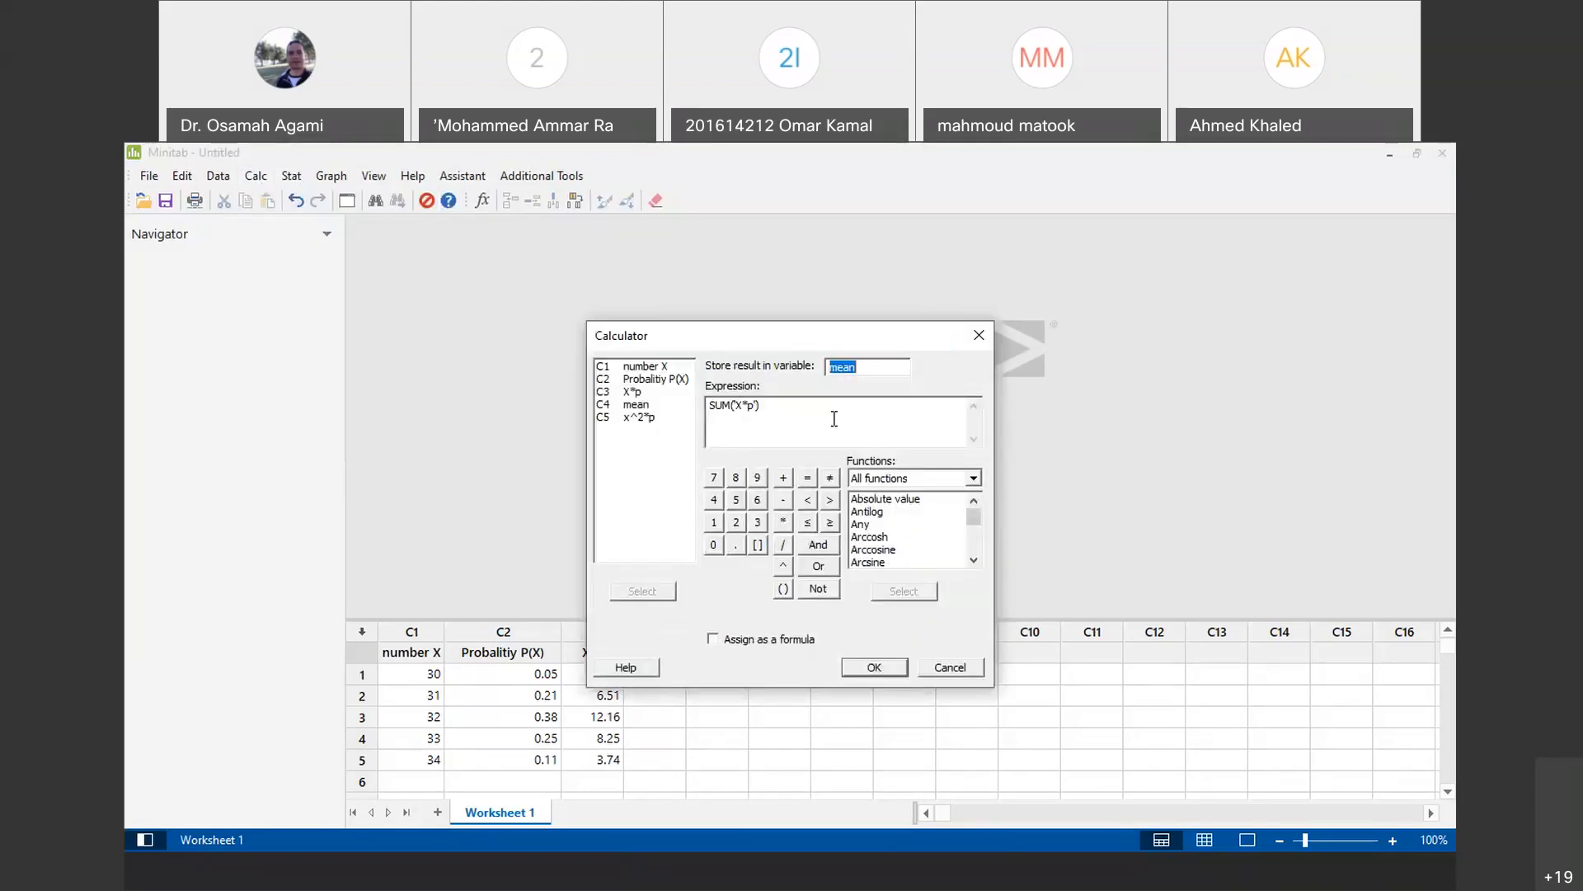
key("BackSpace")
left_click(629, 414)
double_click(628, 414)
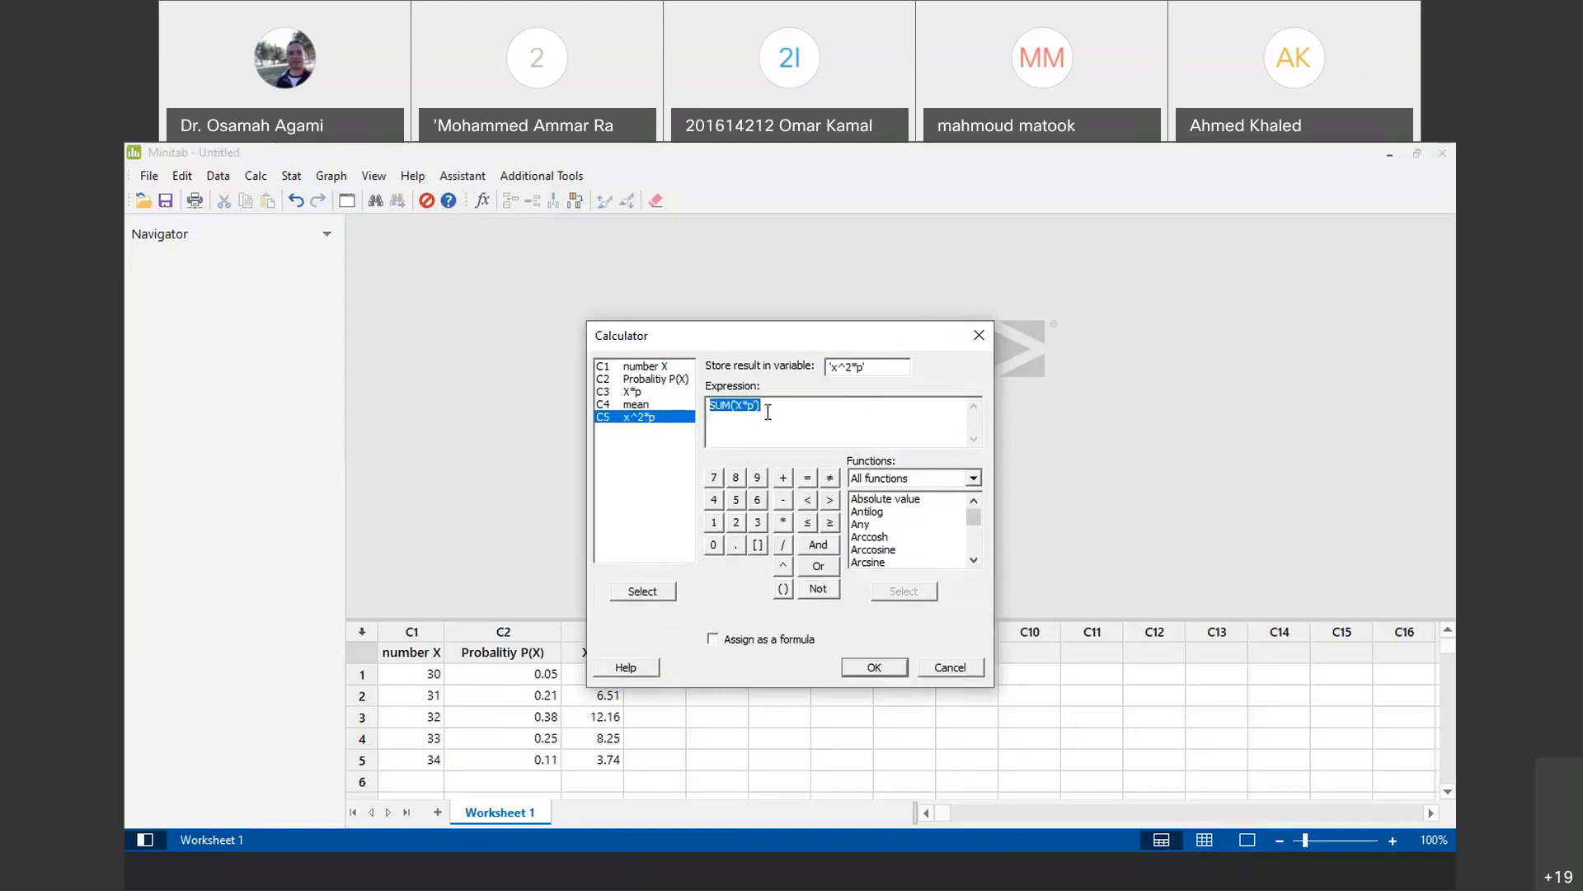
key("BackSpace")
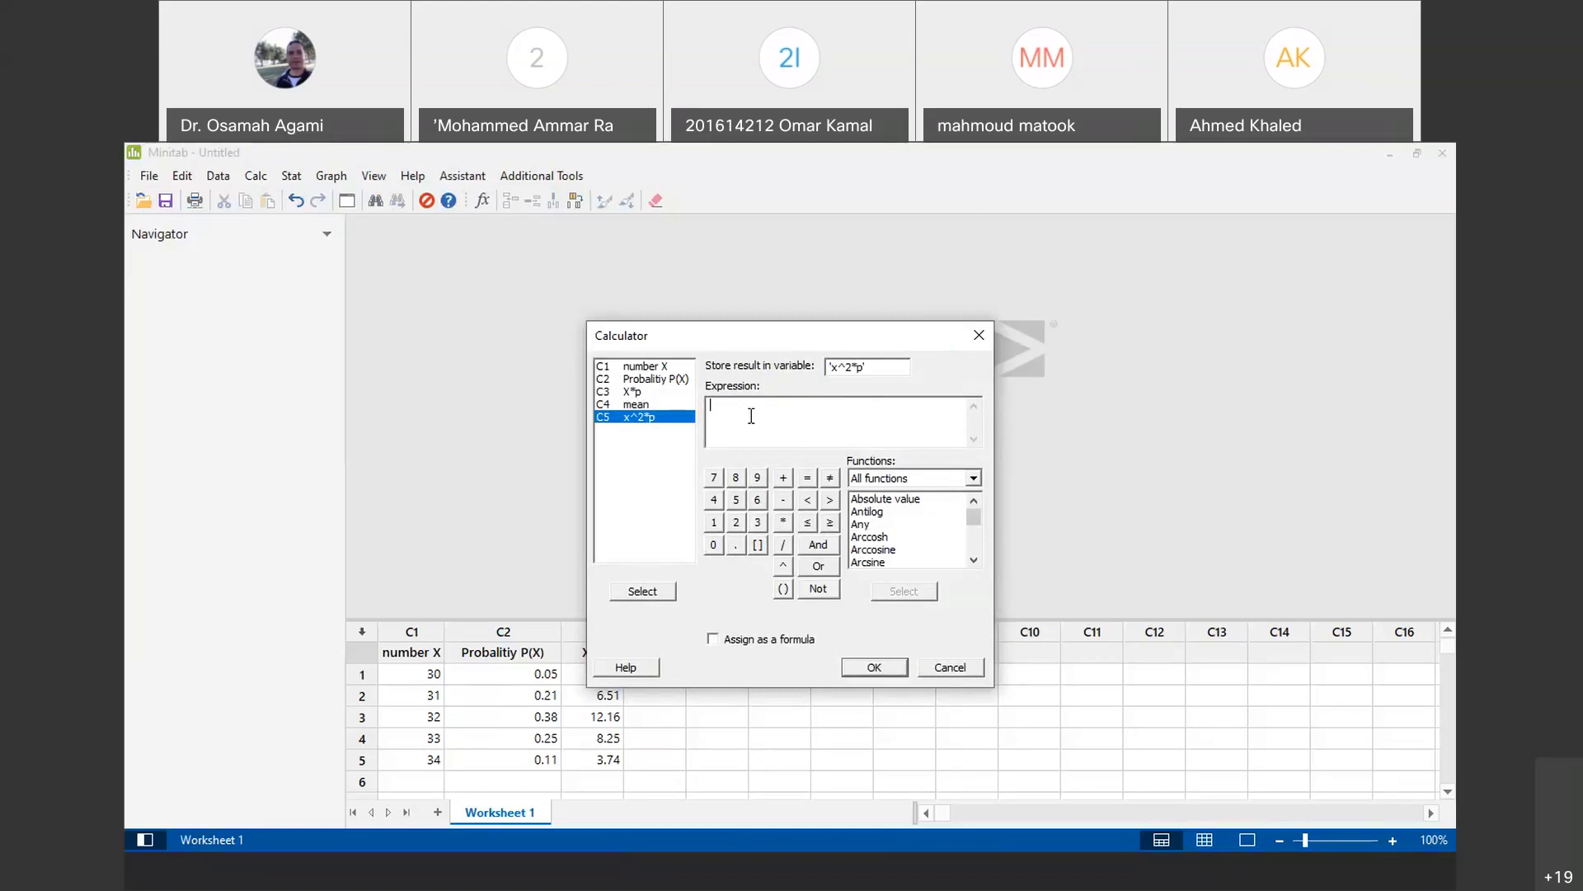
Step: Calculate the x^2*p column with the expression 'number X'^2*'Probalitiy P(X)'
left_click(665, 367)
double_click(664, 367)
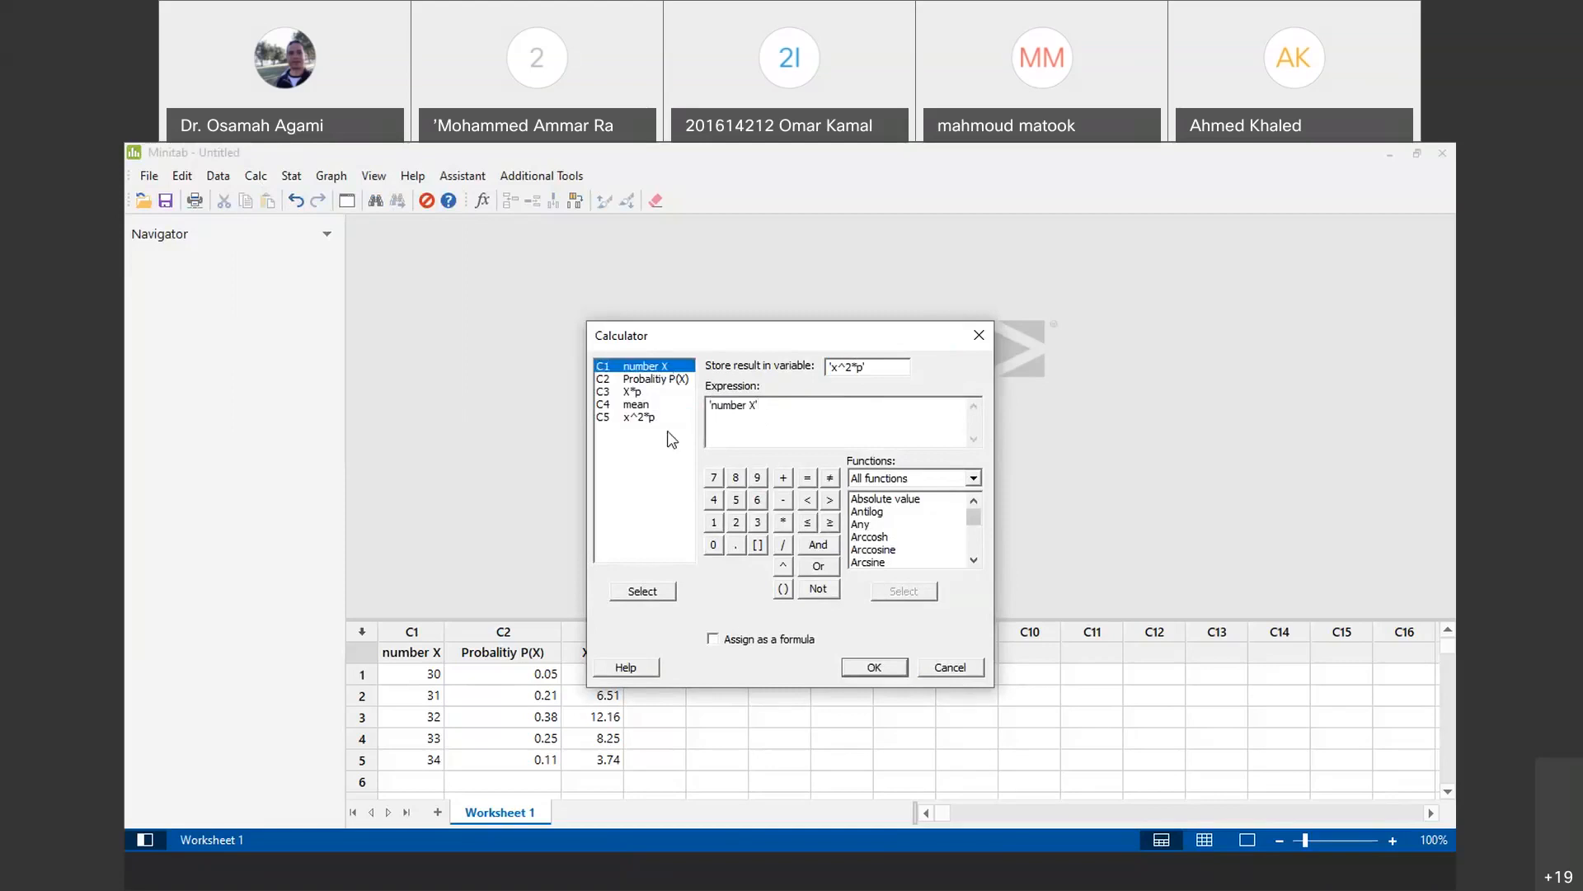
type("^2*")
double_click(682, 381)
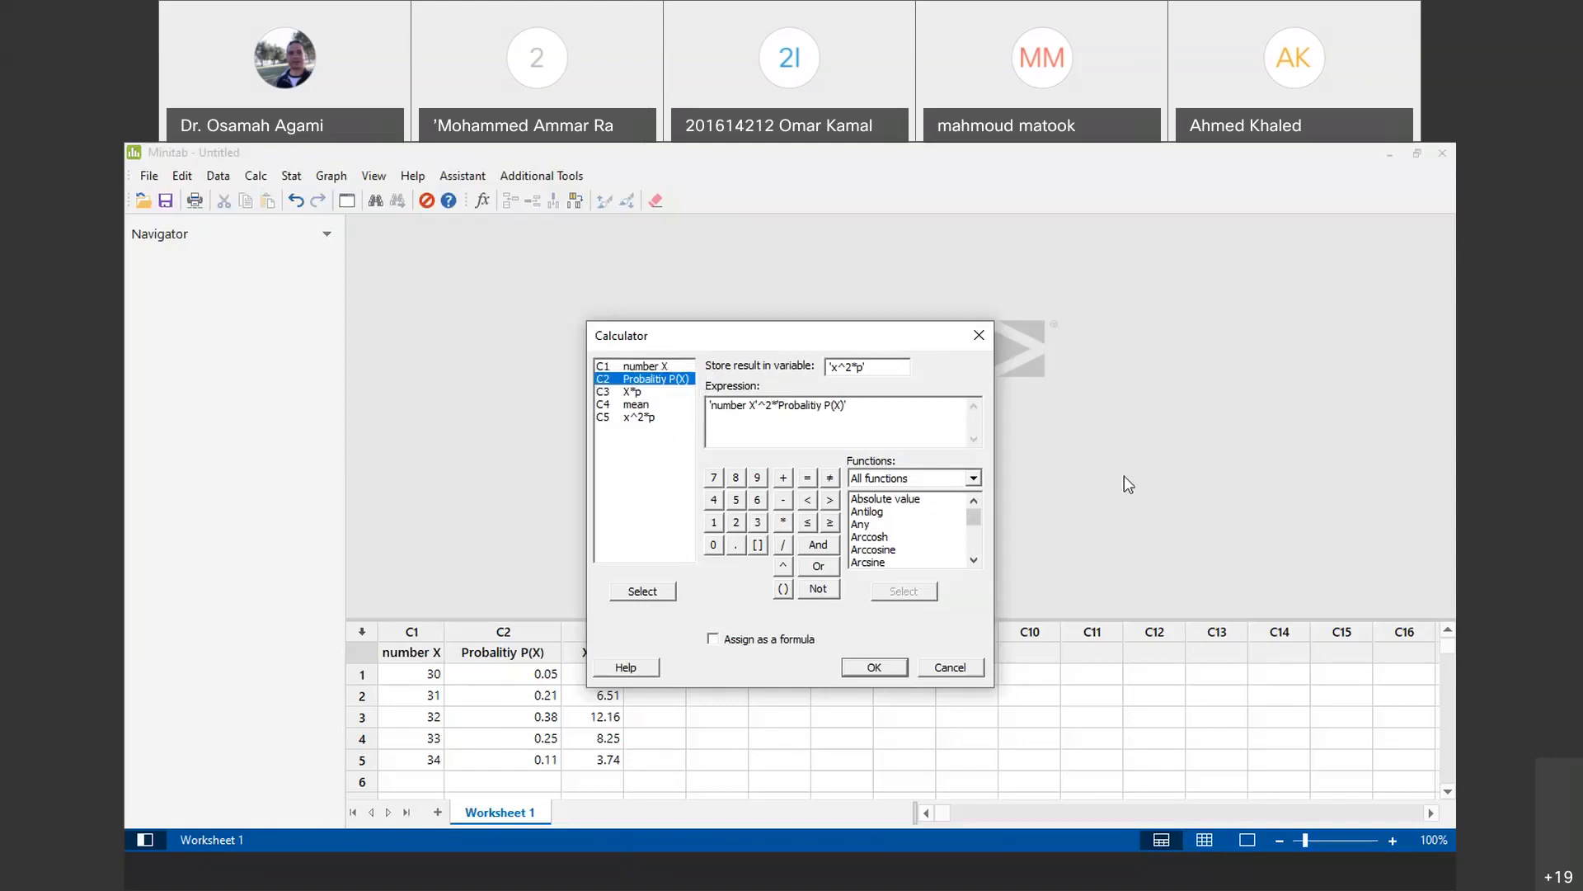
left_click(872, 668)
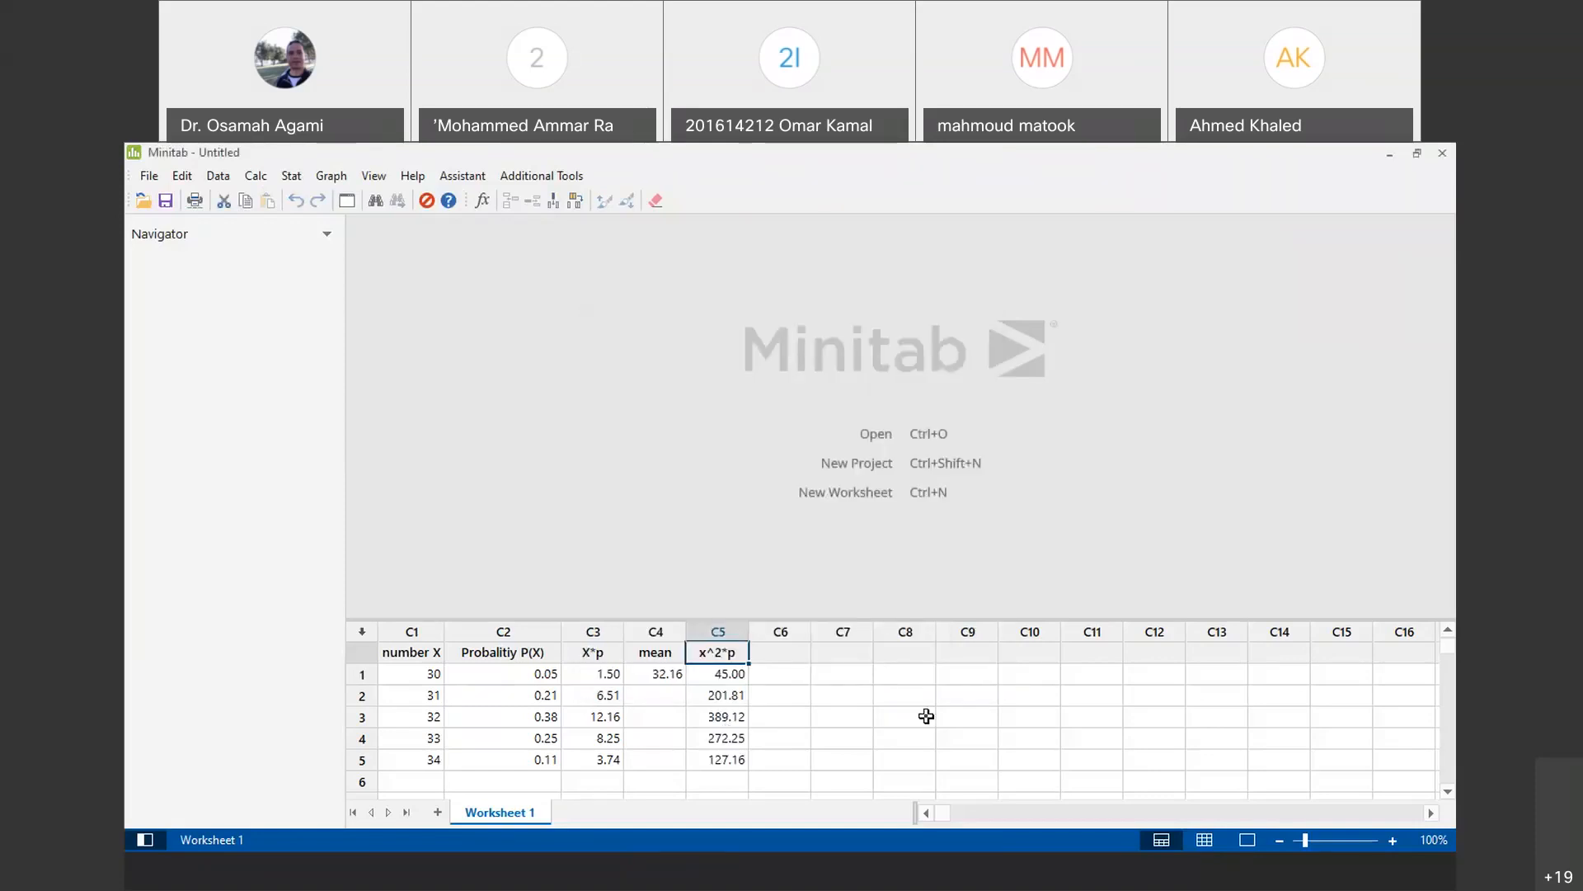
Step: Title column C6 as "Sum of X^2*p"
left_click_drag(901, 685, 831, 670)
left_click(784, 657)
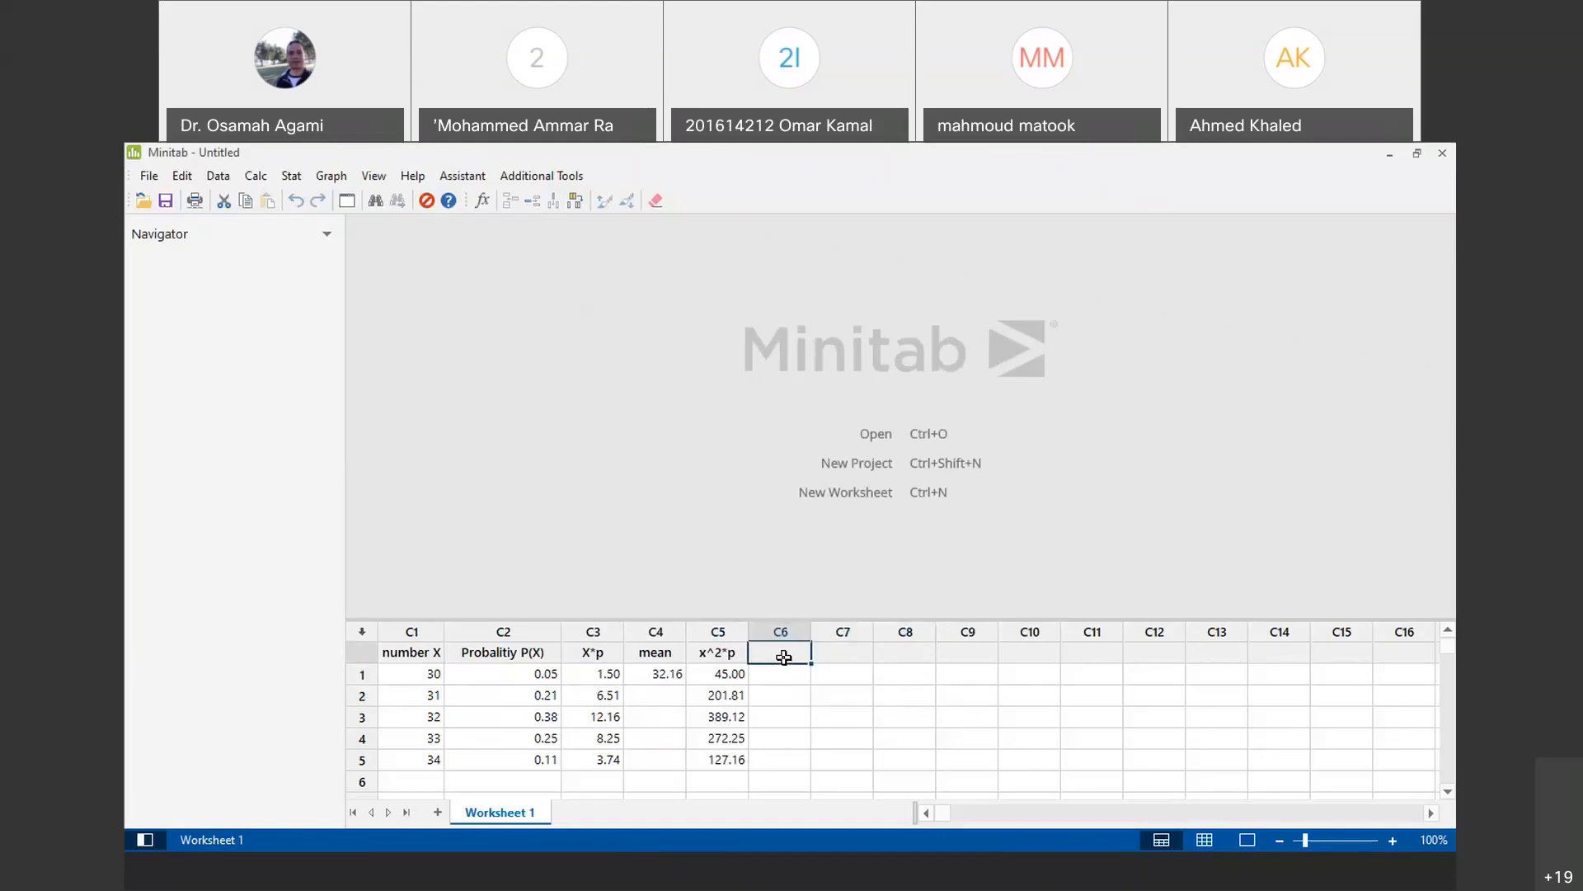
type("Sum of X^2p")
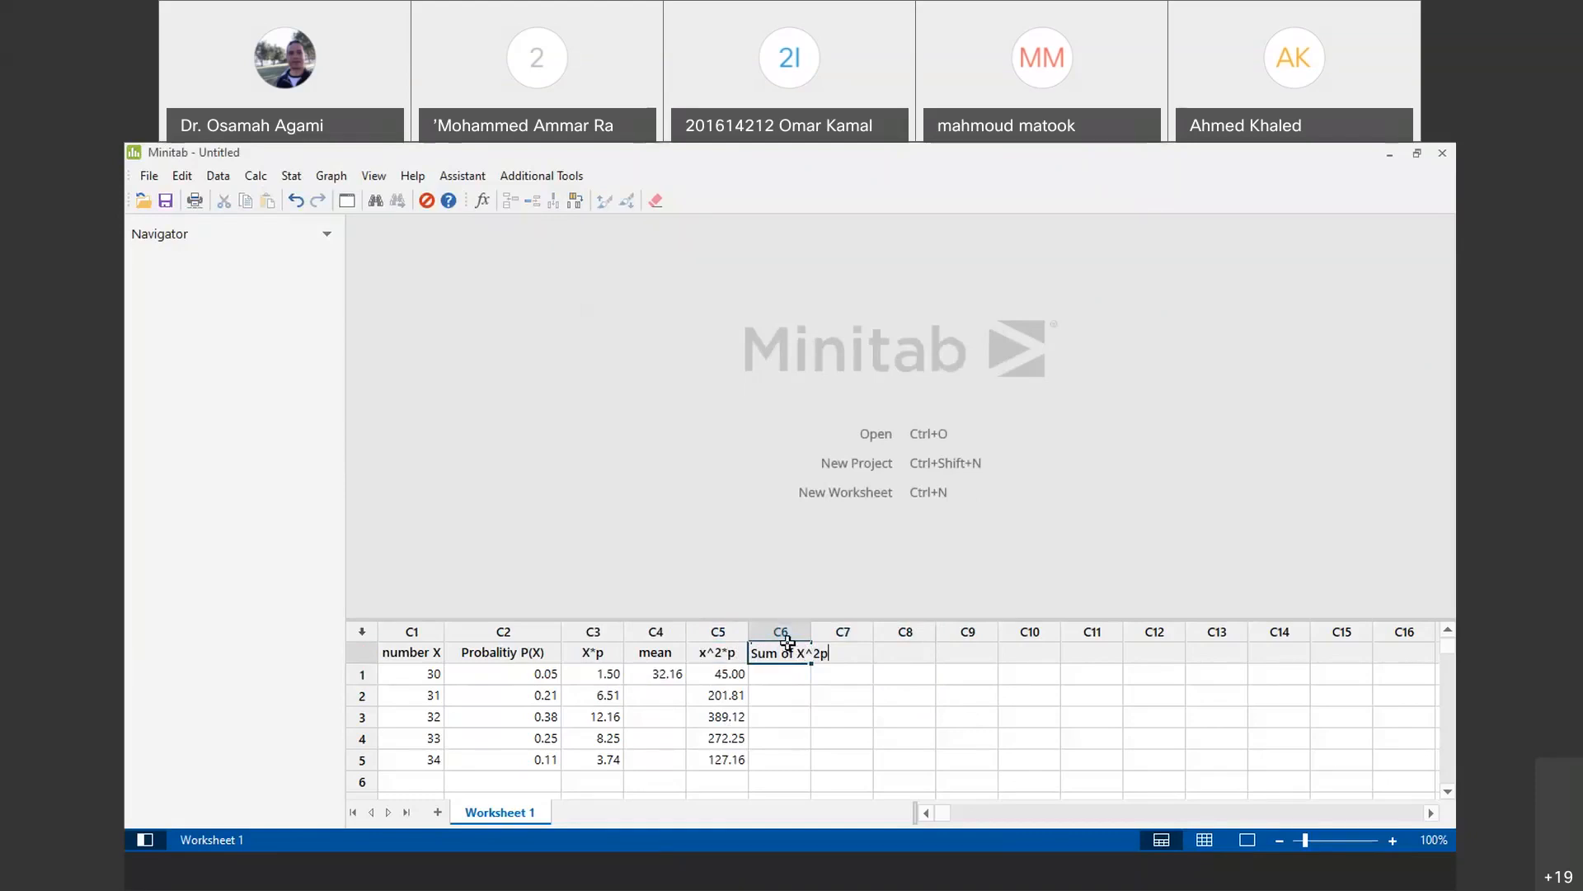
left_click(806, 630)
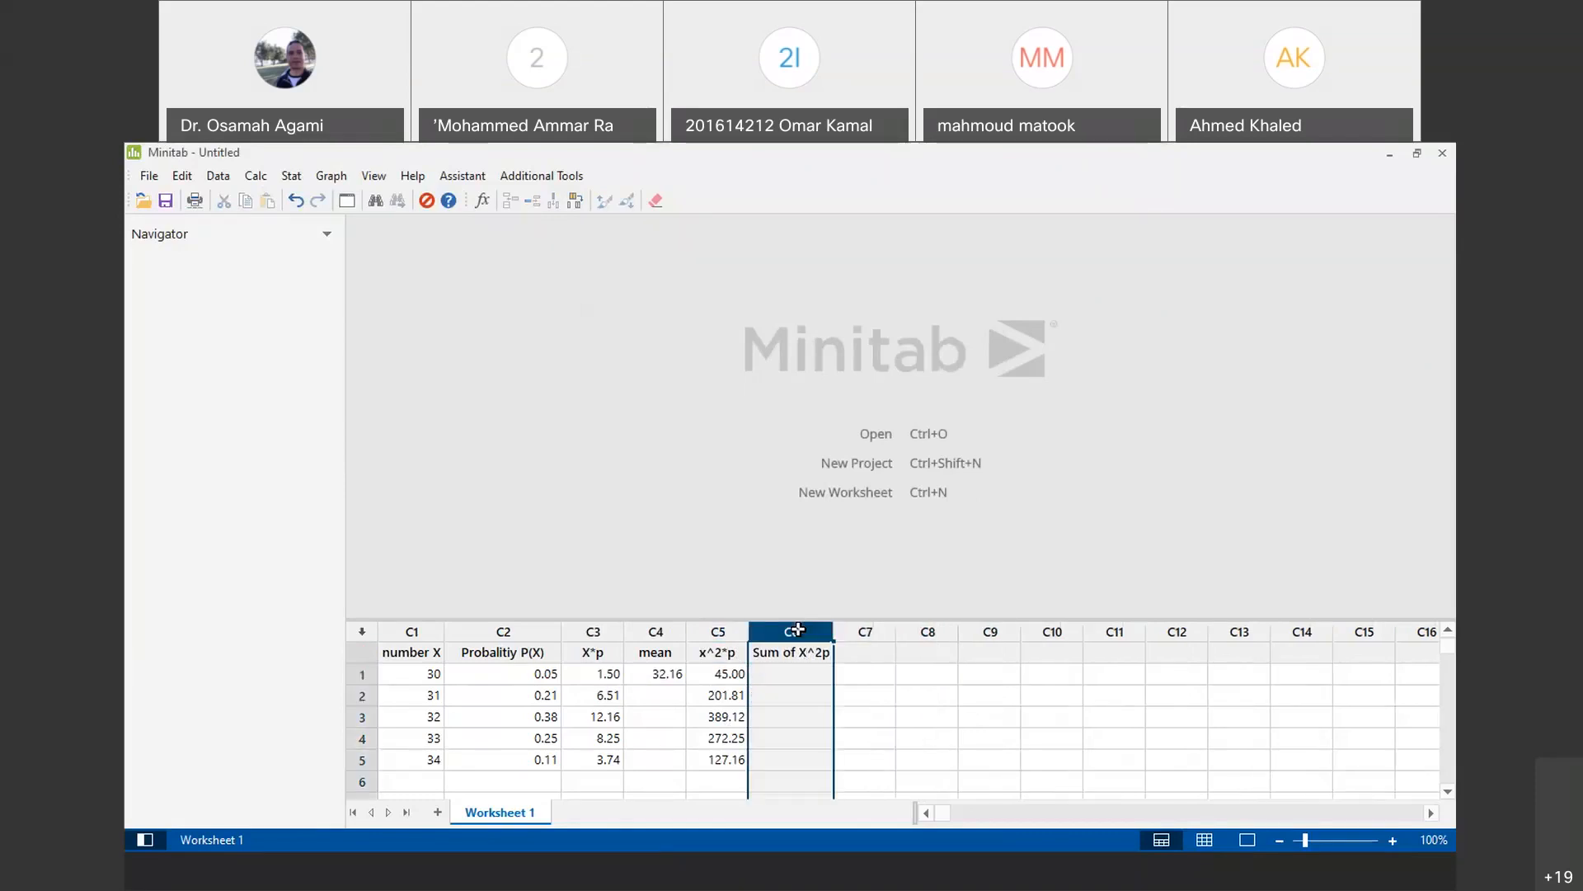
left_click(801, 779)
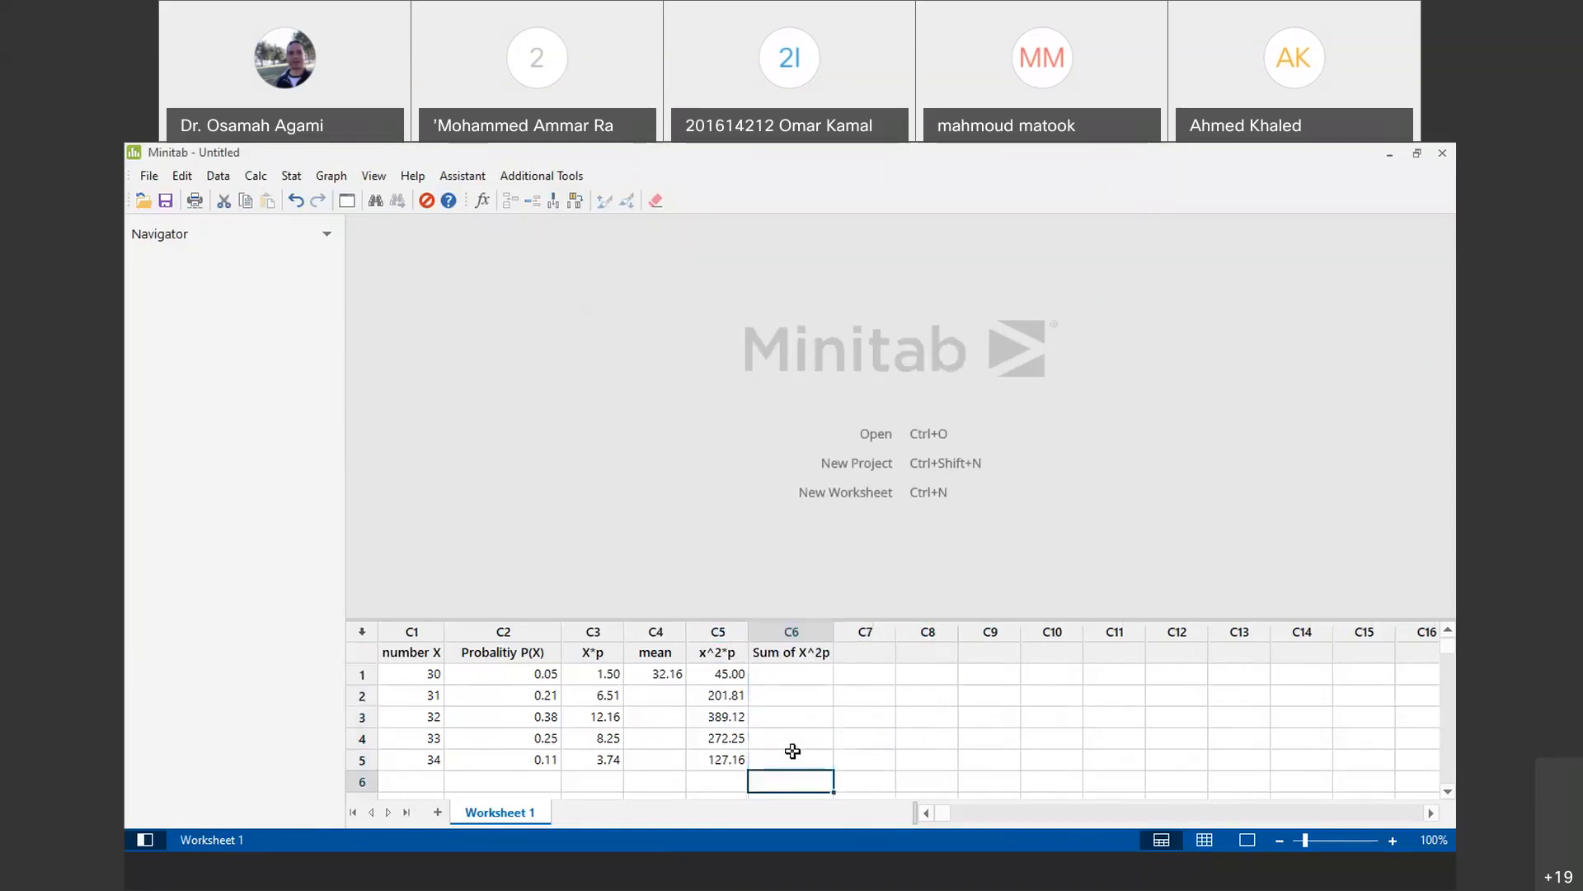
double_click(818, 654)
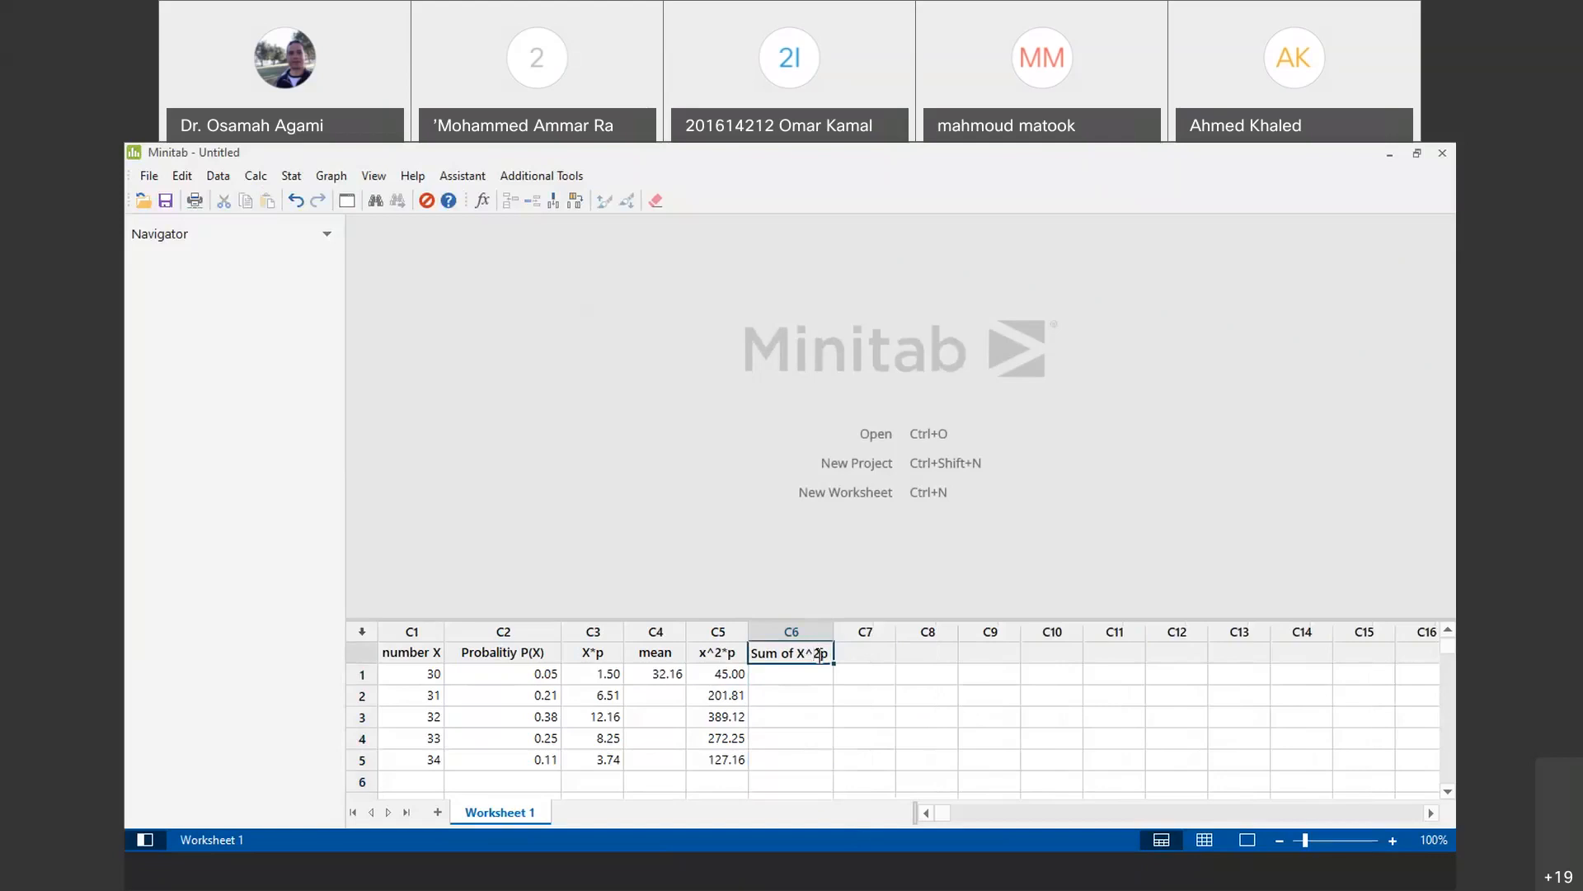
type("*")
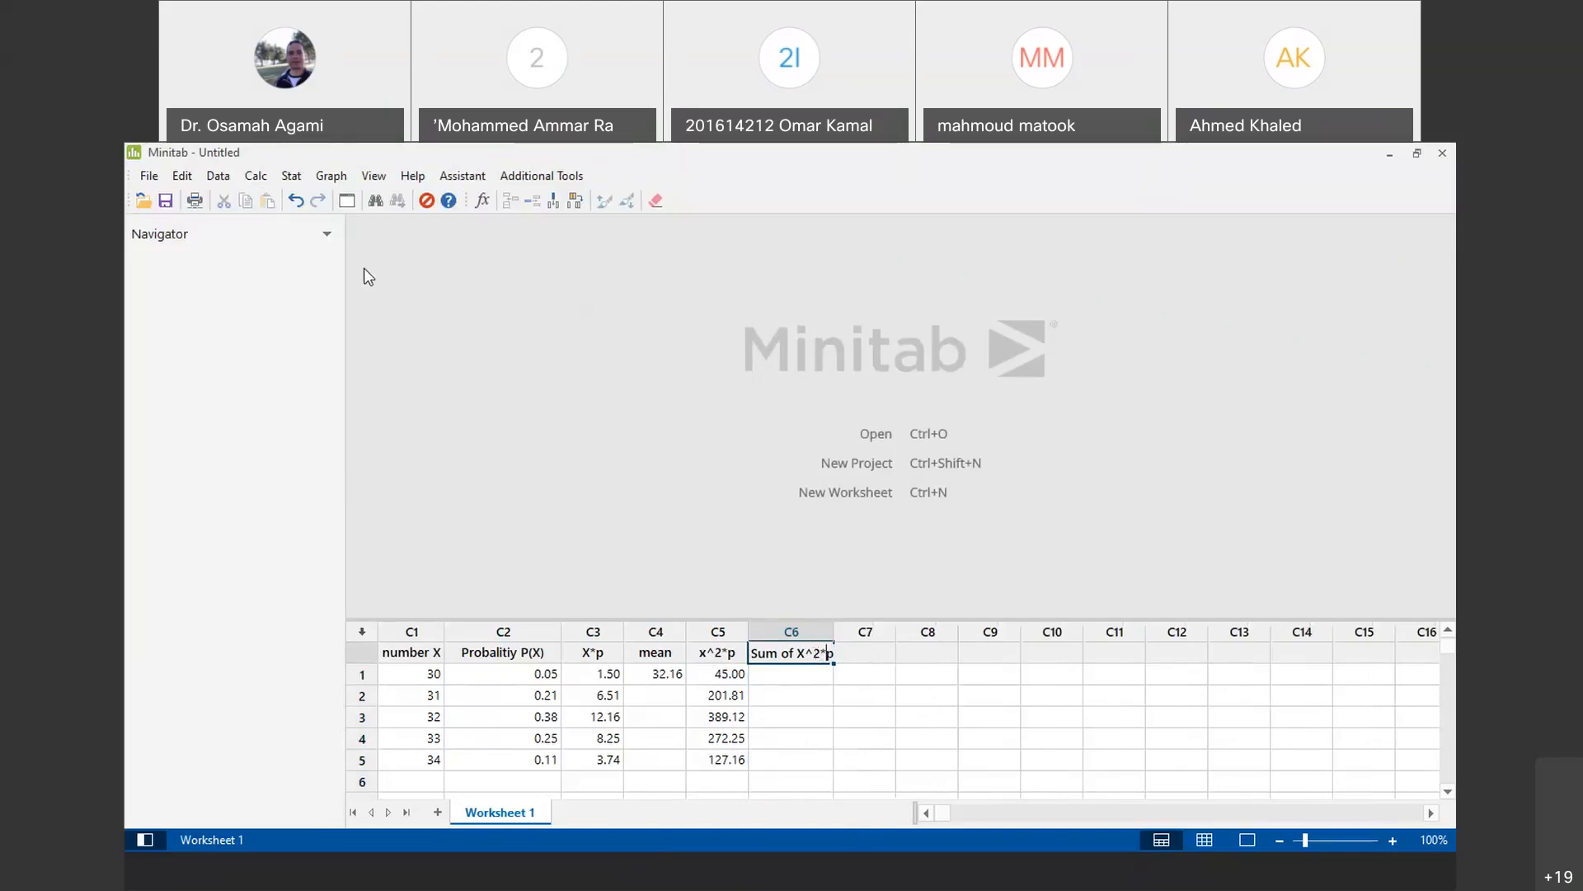
Step: Open the Calculator, set its result variable to the Sum of X^2*p column, and clear the previous expression
left_click(254, 175)
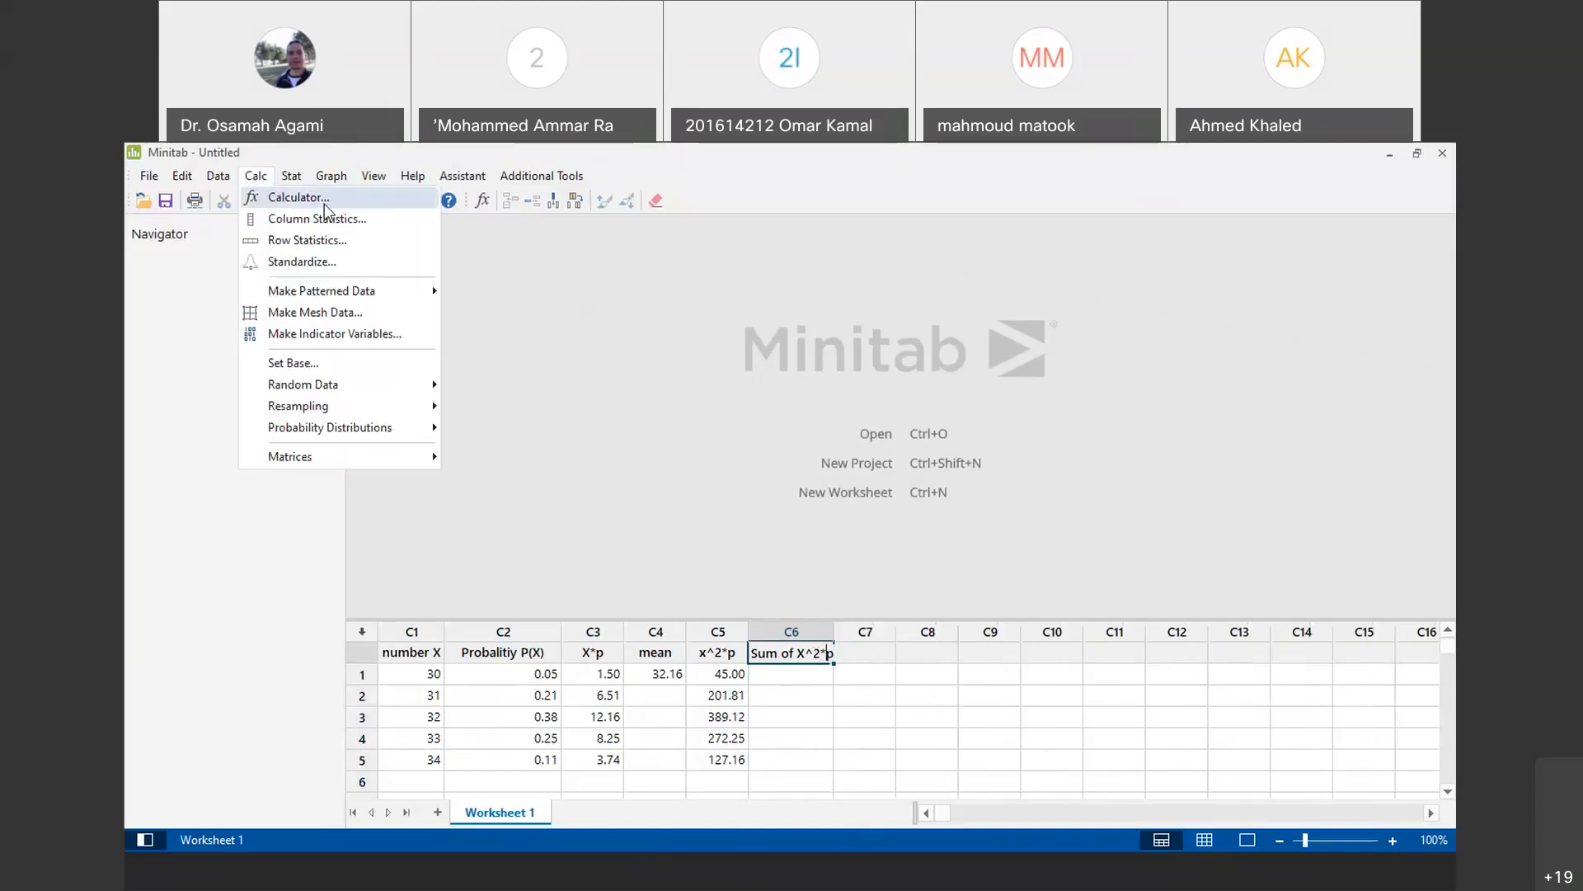
left_click(297, 198)
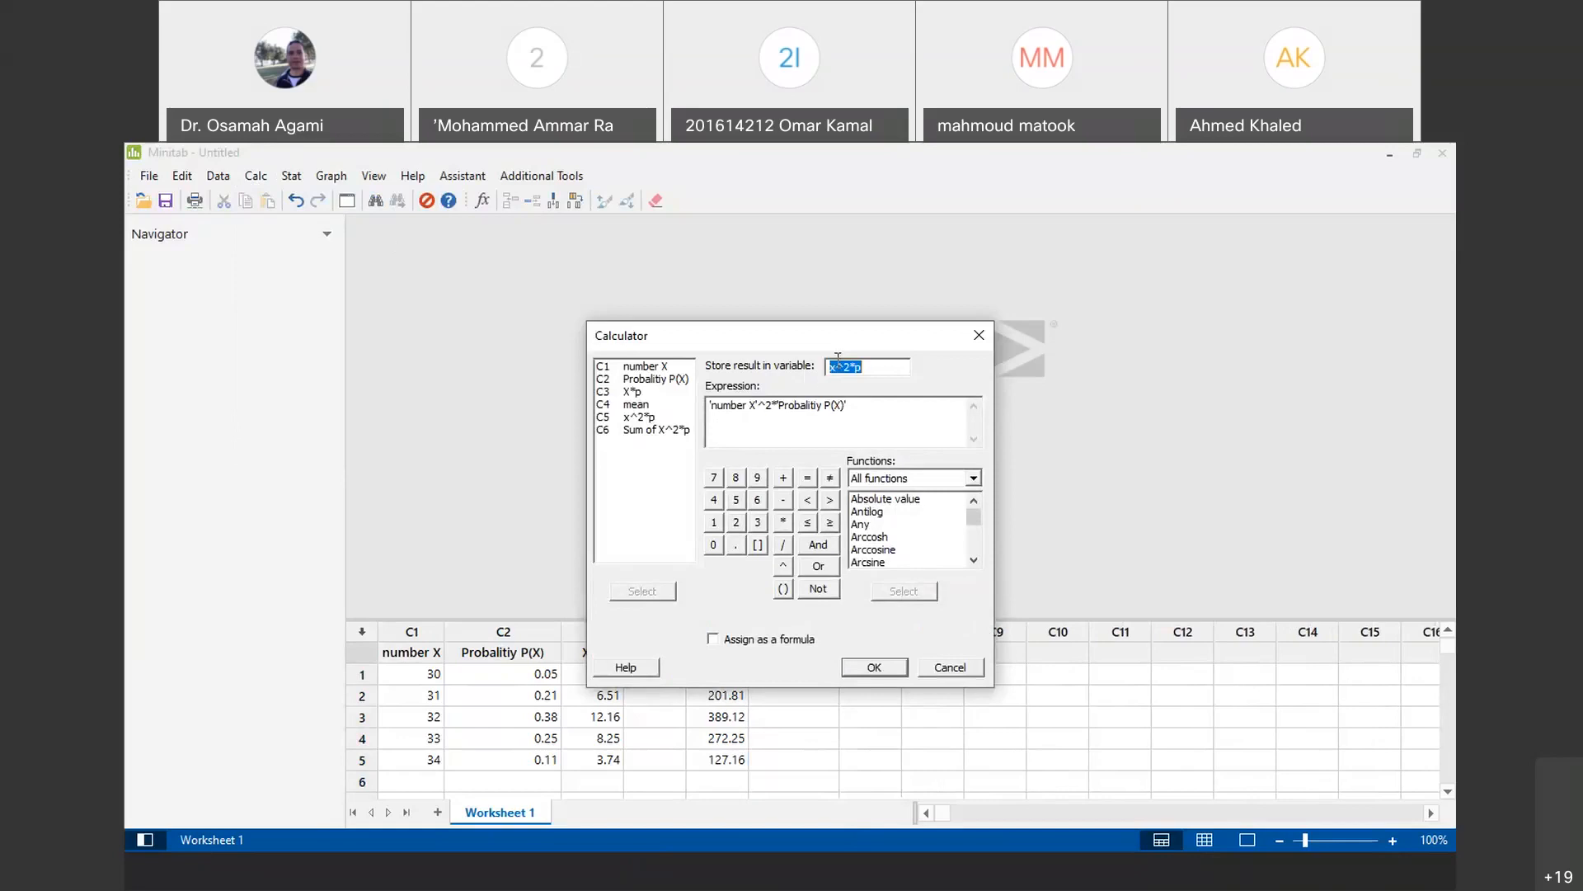
double_click(656, 430)
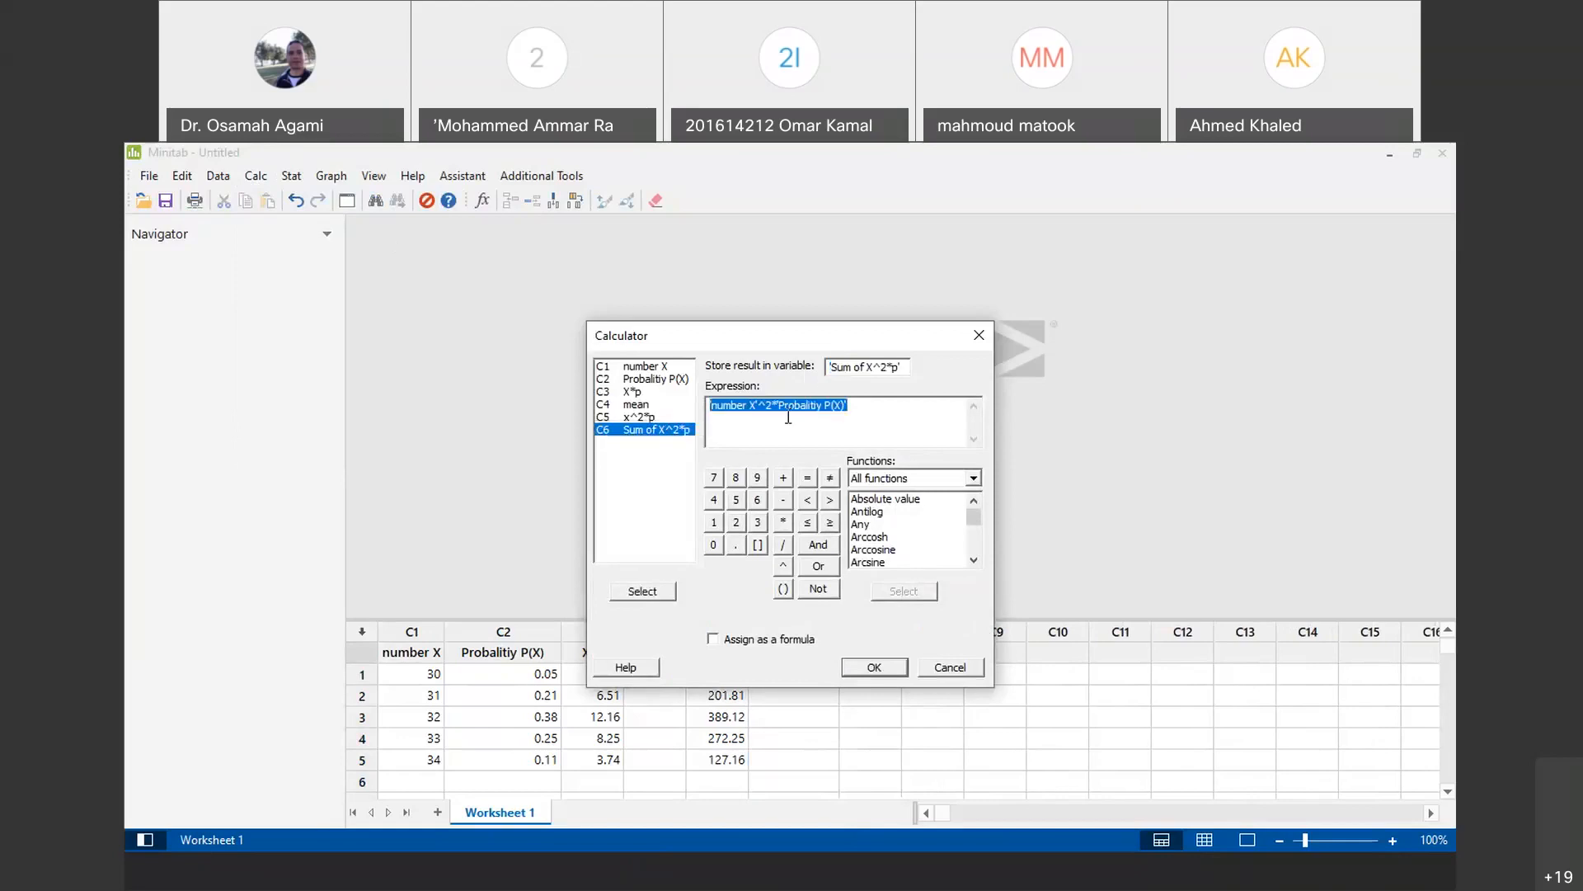
key("Delete")
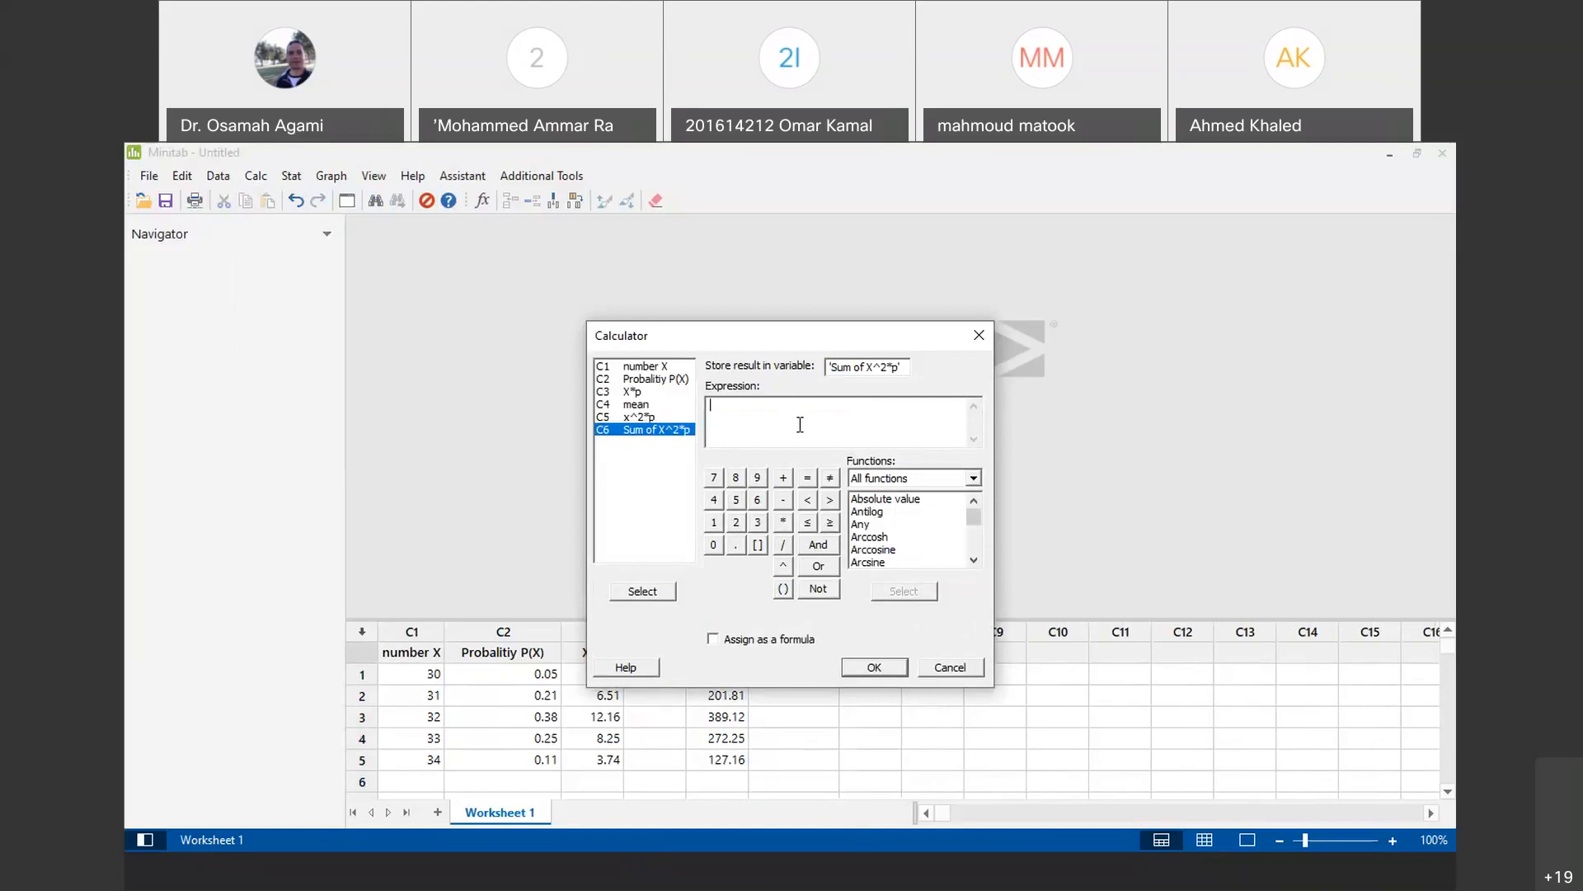
Step: Calculate the Sum of X^2*p column with the Sum function as SUM('x^2*p')
type("s")
left_click(973, 560)
left_click(974, 560)
left_click(974, 561)
left_click(973, 561)
left_click(974, 561)
left_click(974, 561)
left_click(973, 561)
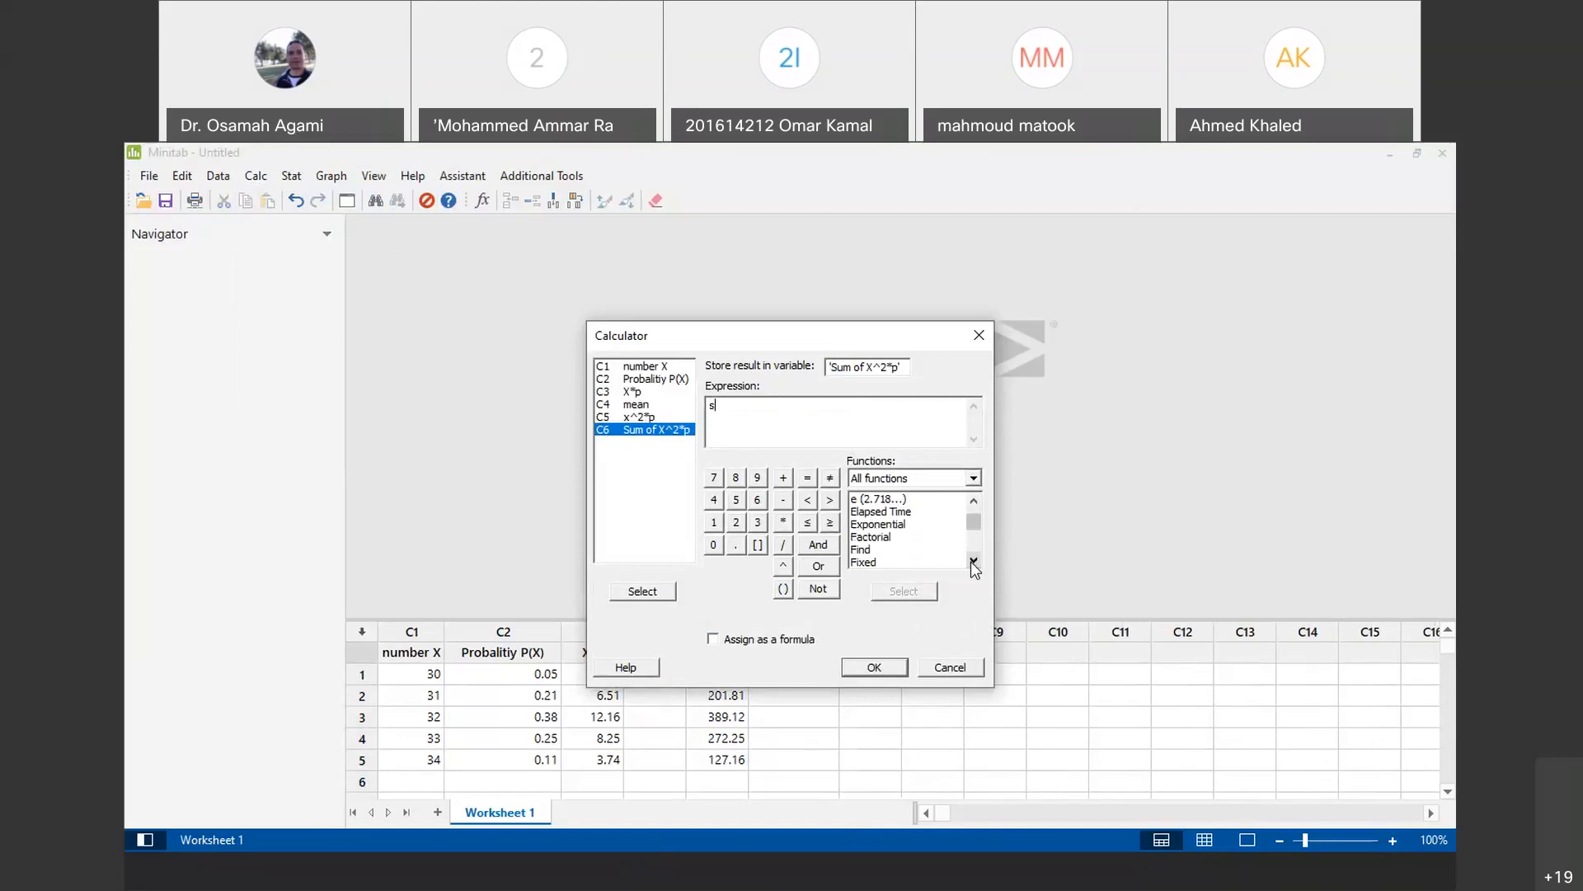
key("BackSpace")
left_click(974, 560)
left_click(974, 561)
left_click(974, 561)
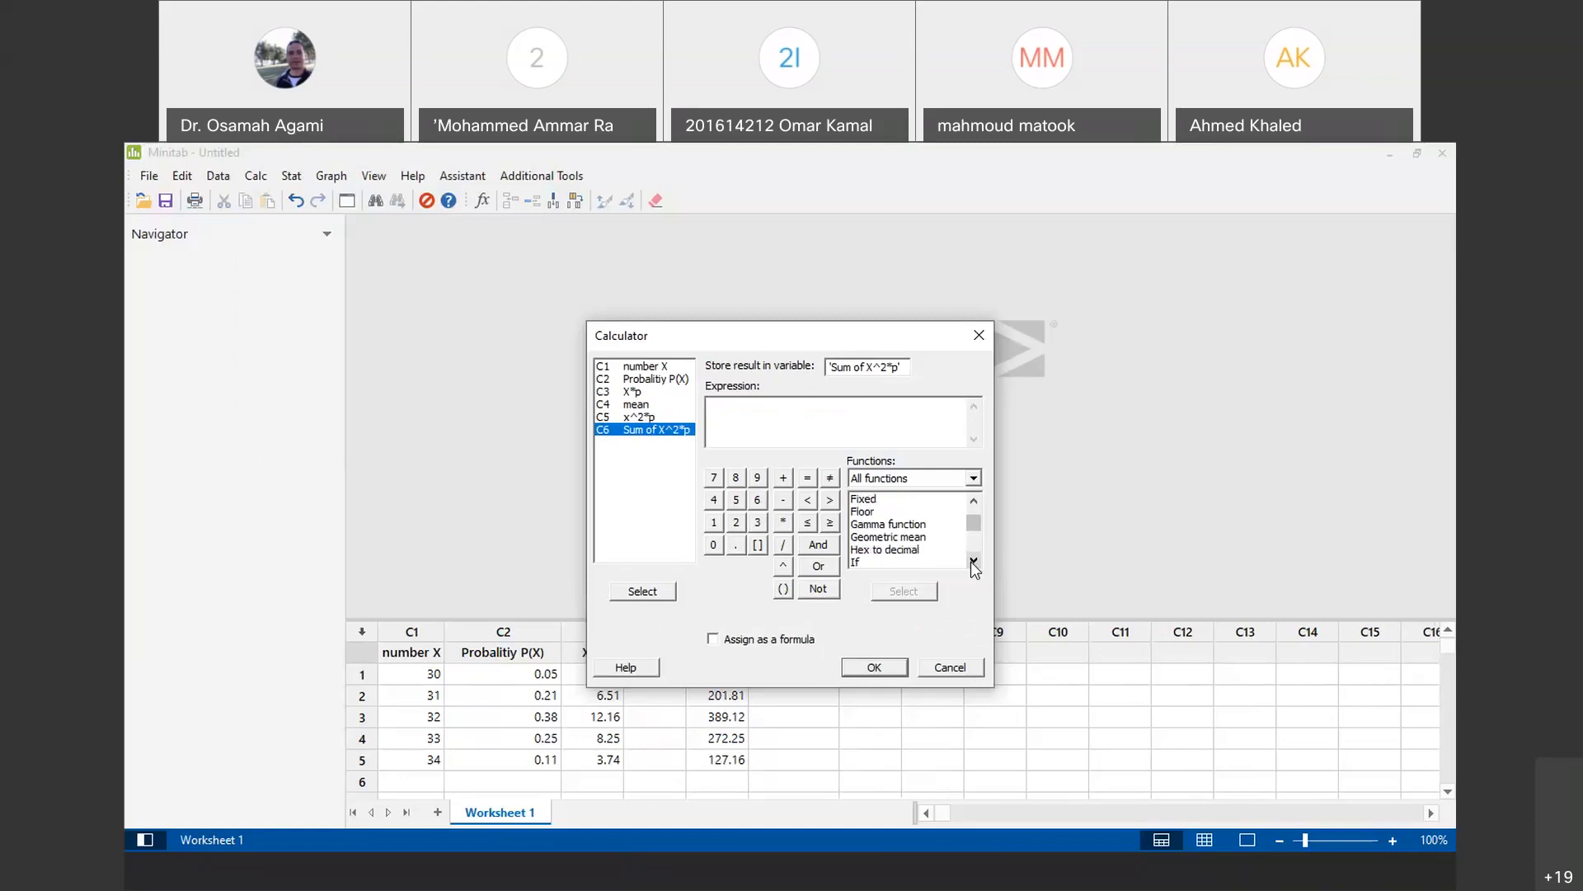
type("S")
left_click(970, 560)
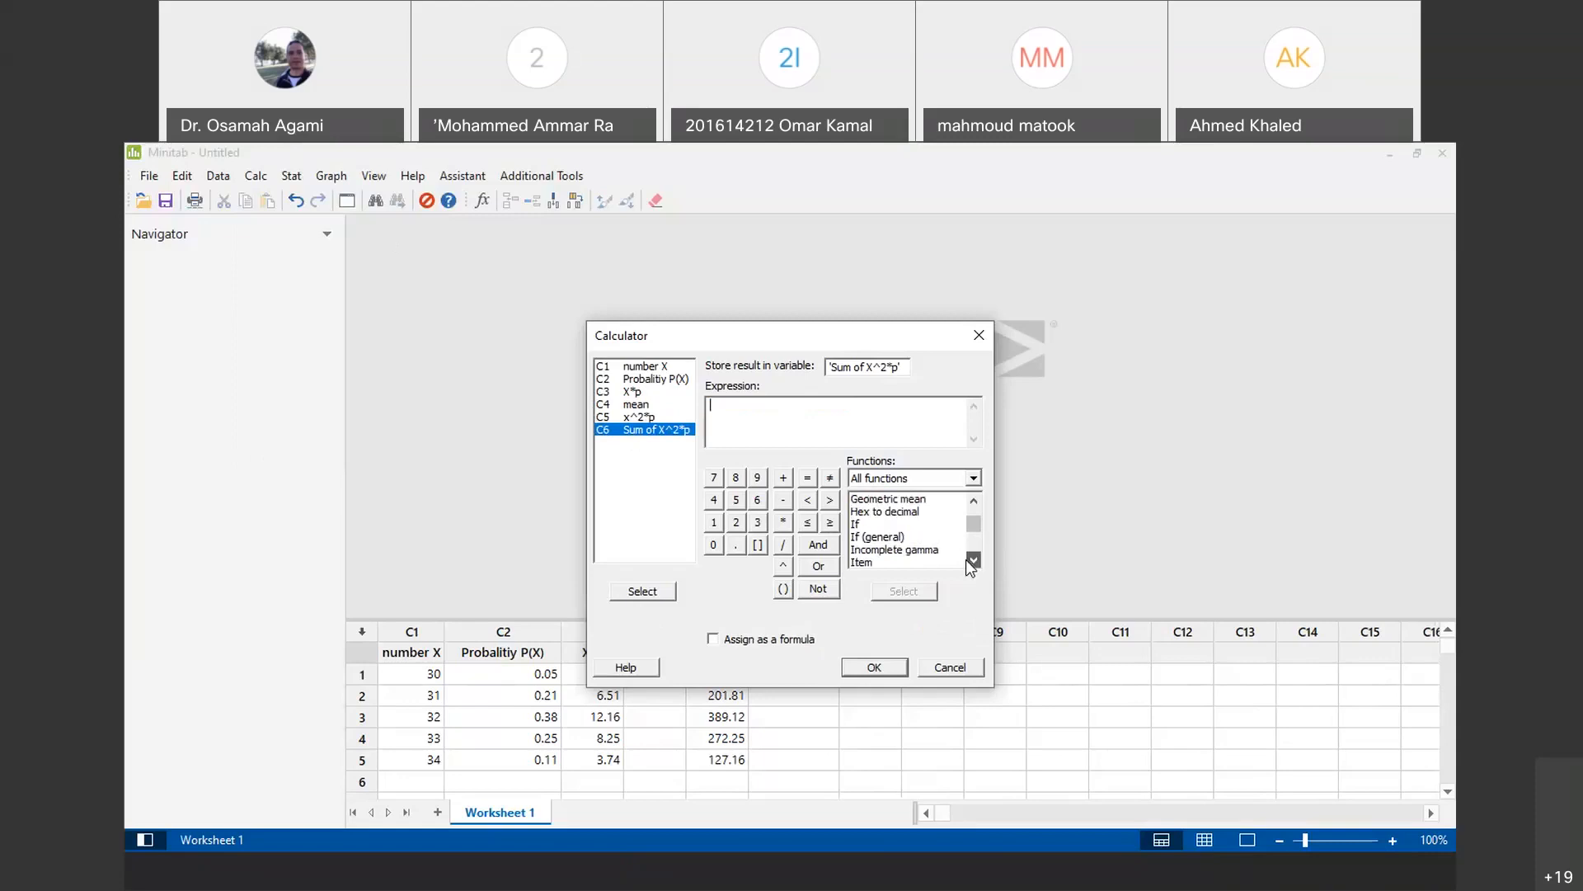
left_click_drag(972, 530, 972, 564)
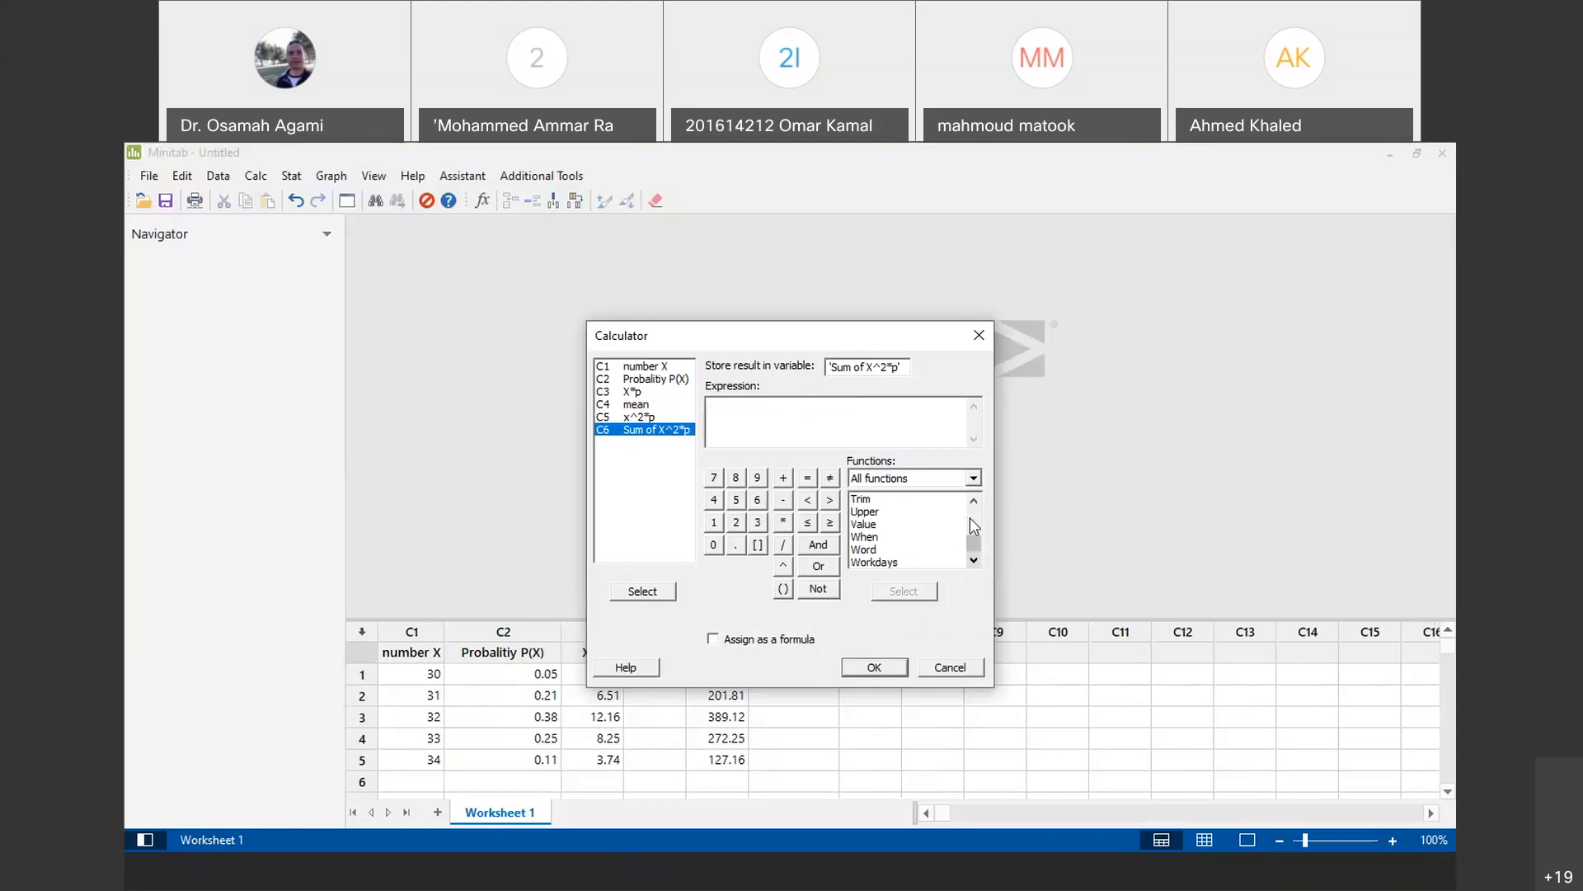
left_click(970, 500)
left_click(970, 500)
scroll(970, 499, "up", 2)
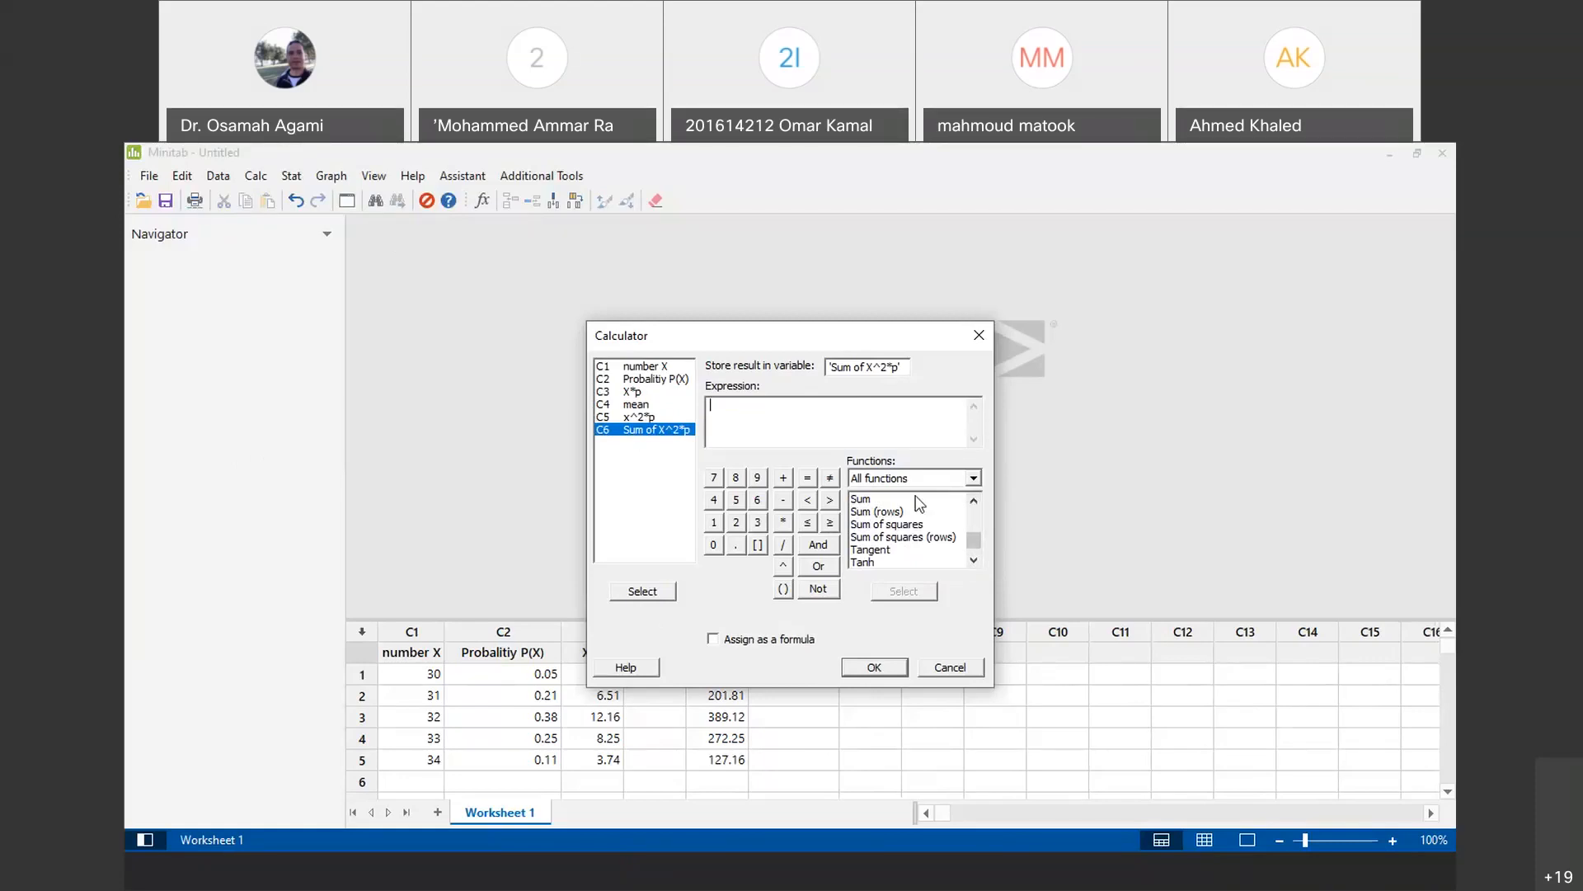
double_click(916, 499)
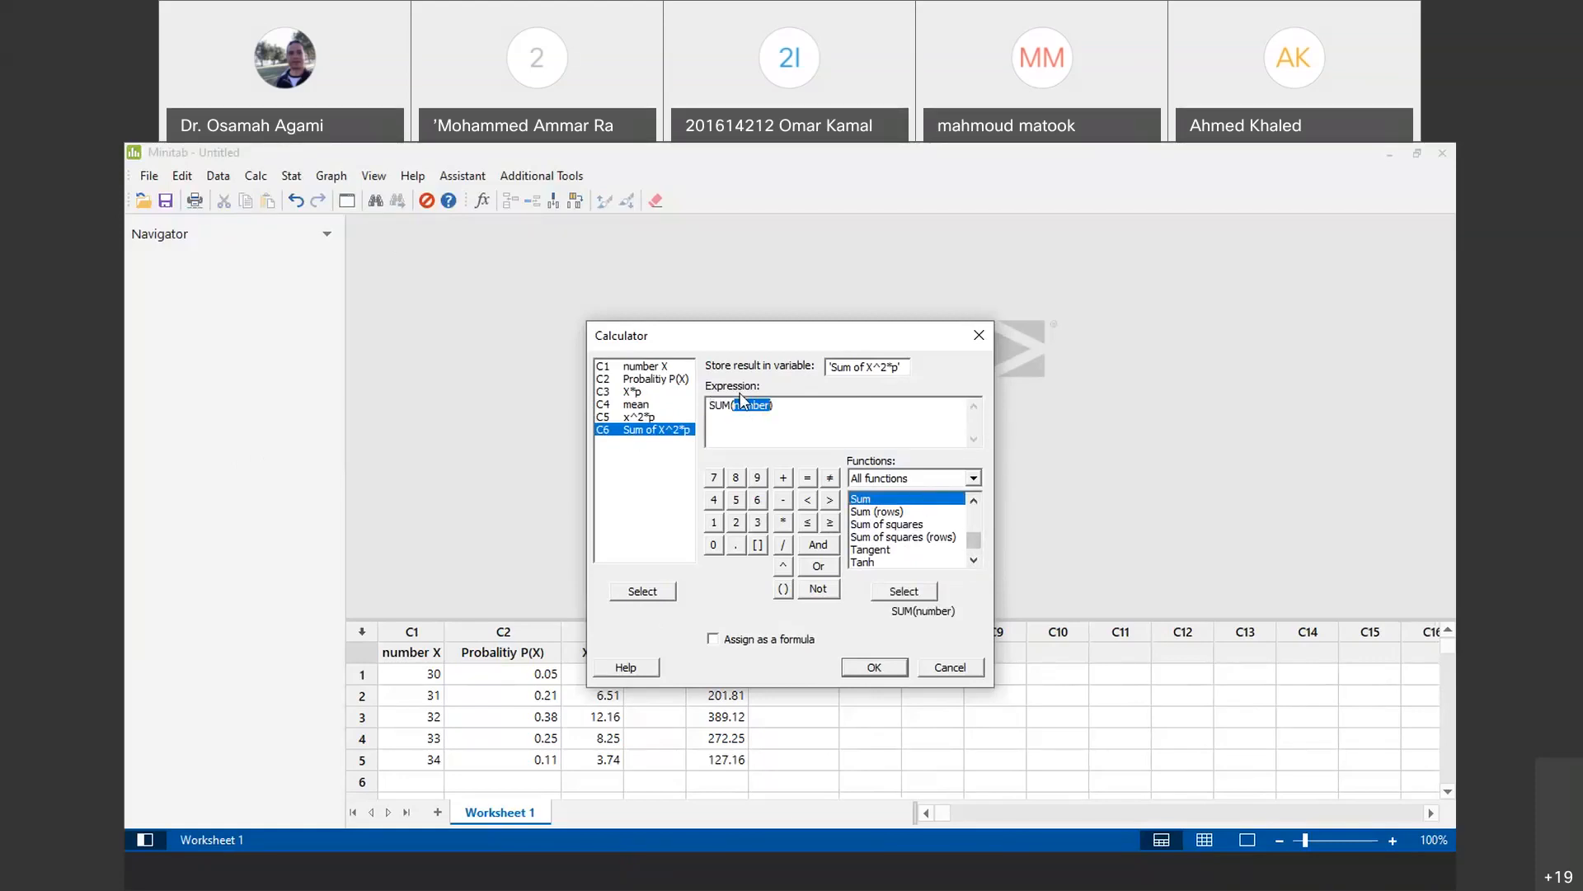
double_click(663, 415)
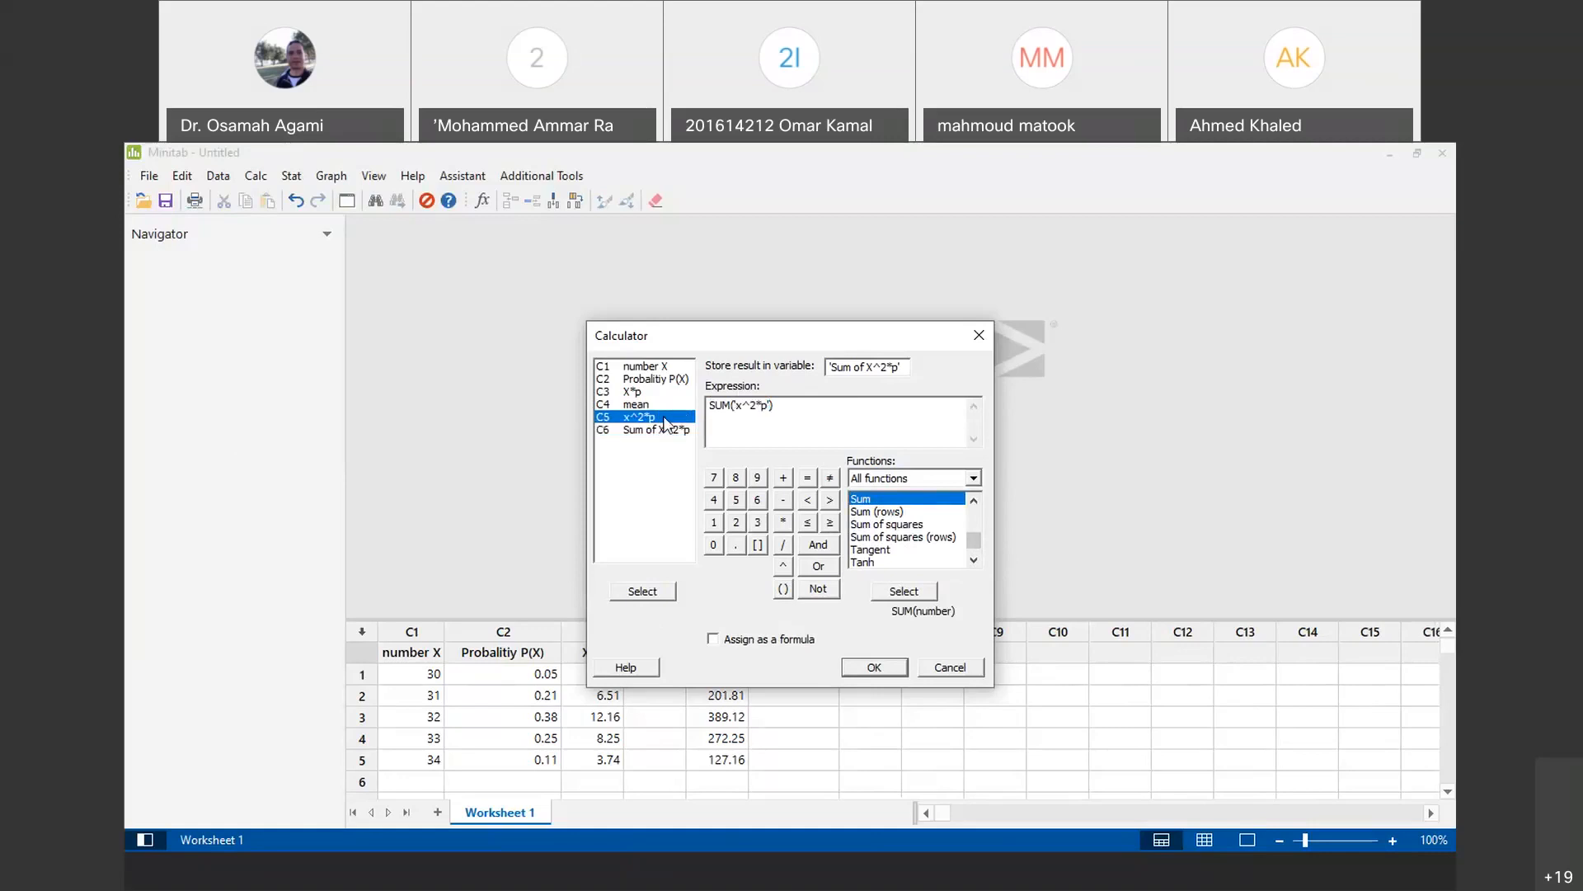
left_click(894, 671)
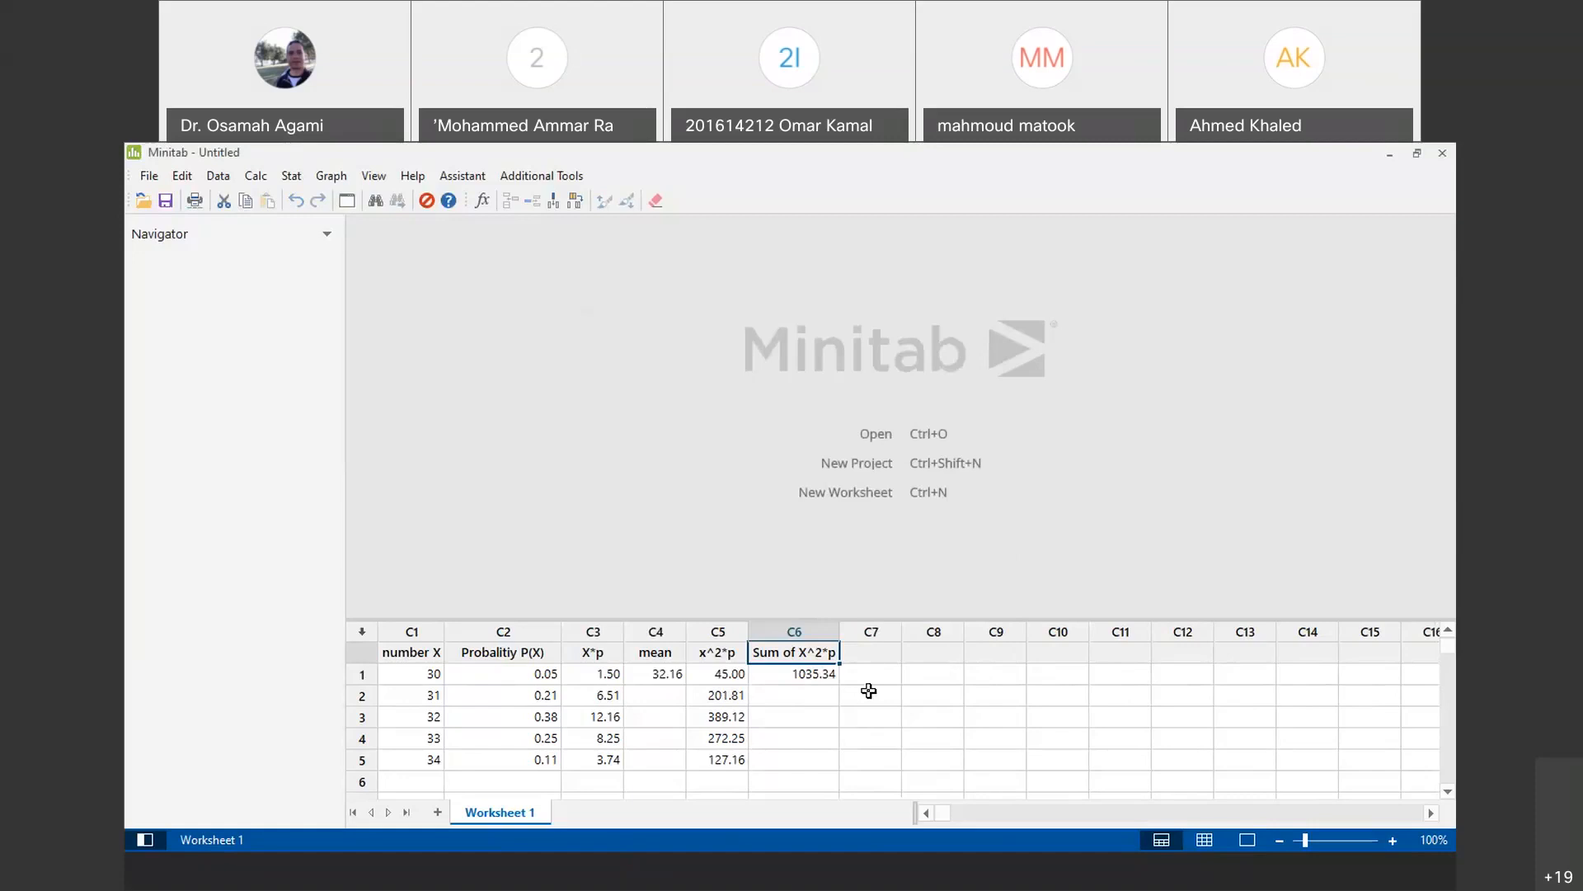
Step: Title column C7 as "variance" and open the Calculator
left_click(866, 652)
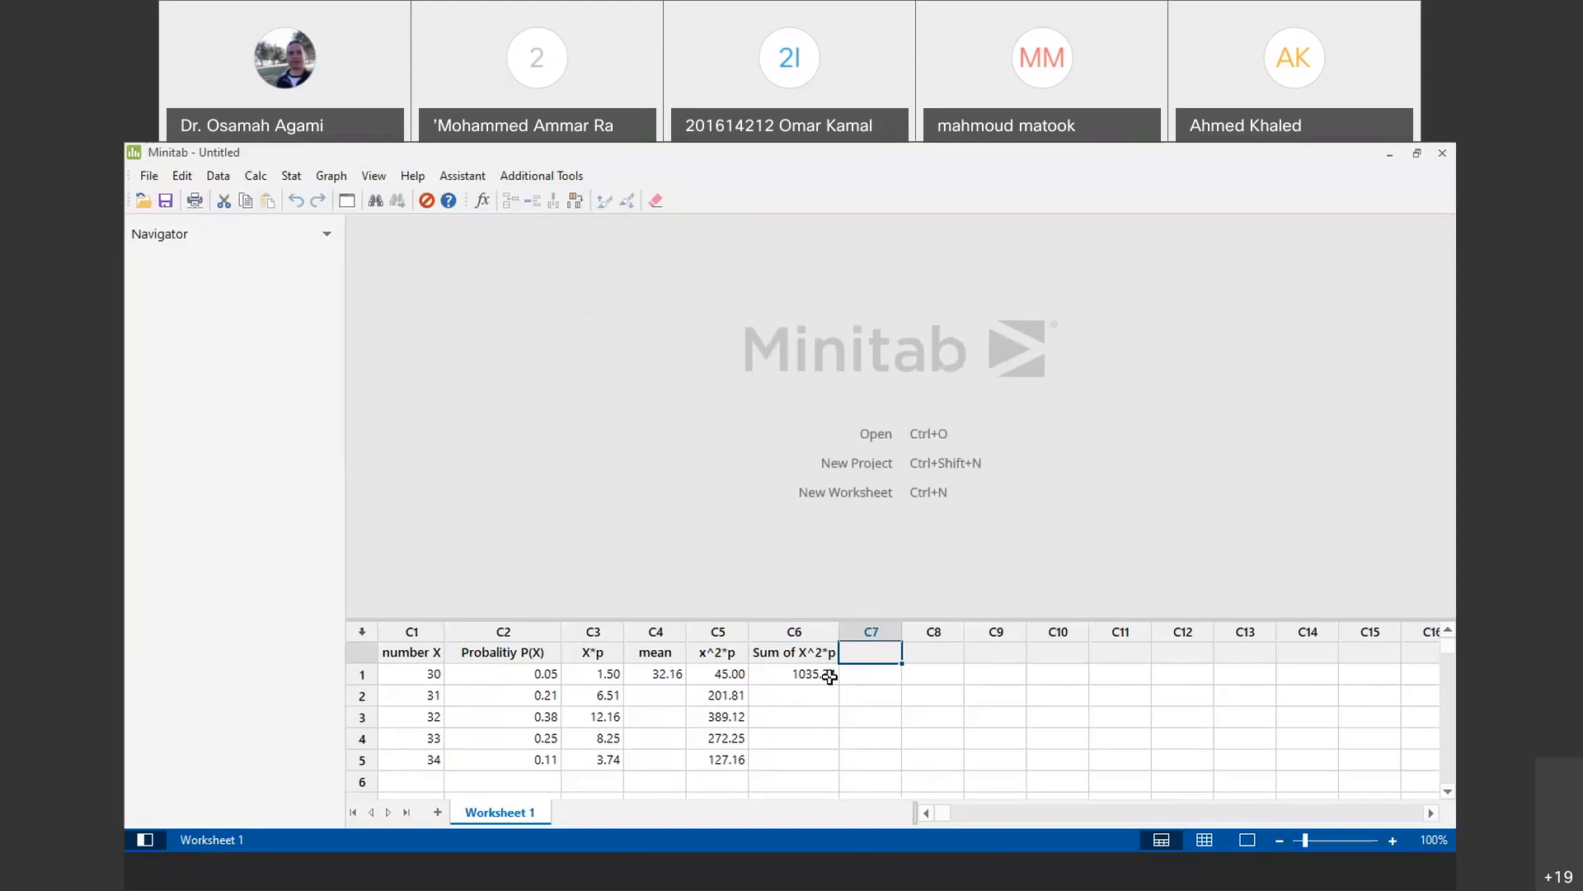
type("variance")
left_click(251, 181)
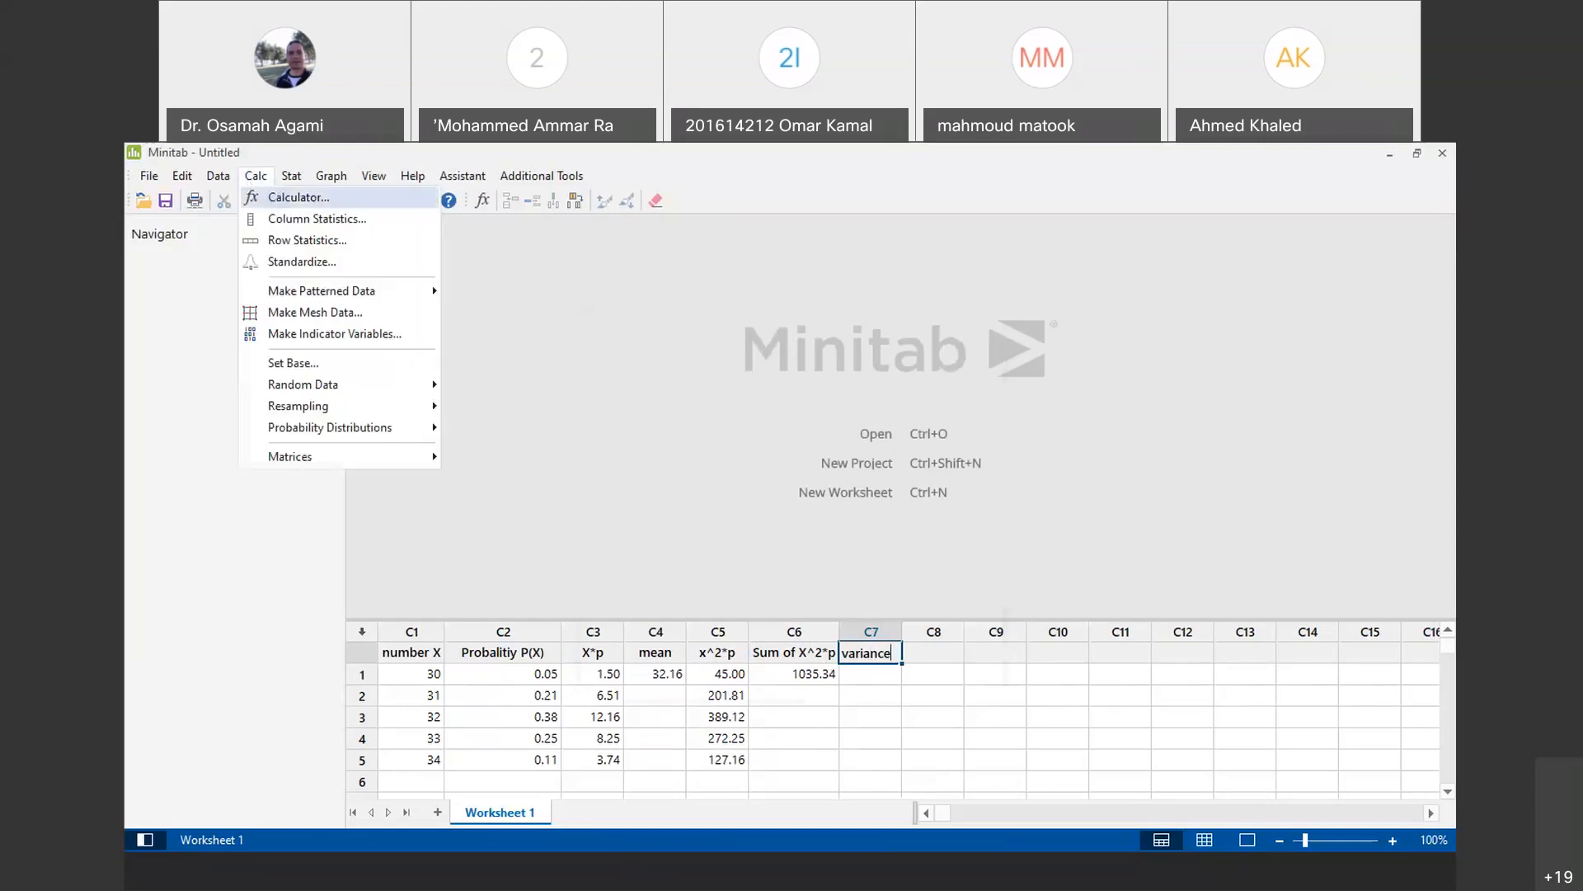
left_click(299, 198)
Step: Replace the Calculator's result variable with the variance column and clear the previous expression
double_click(786, 410)
double_click(786, 411)
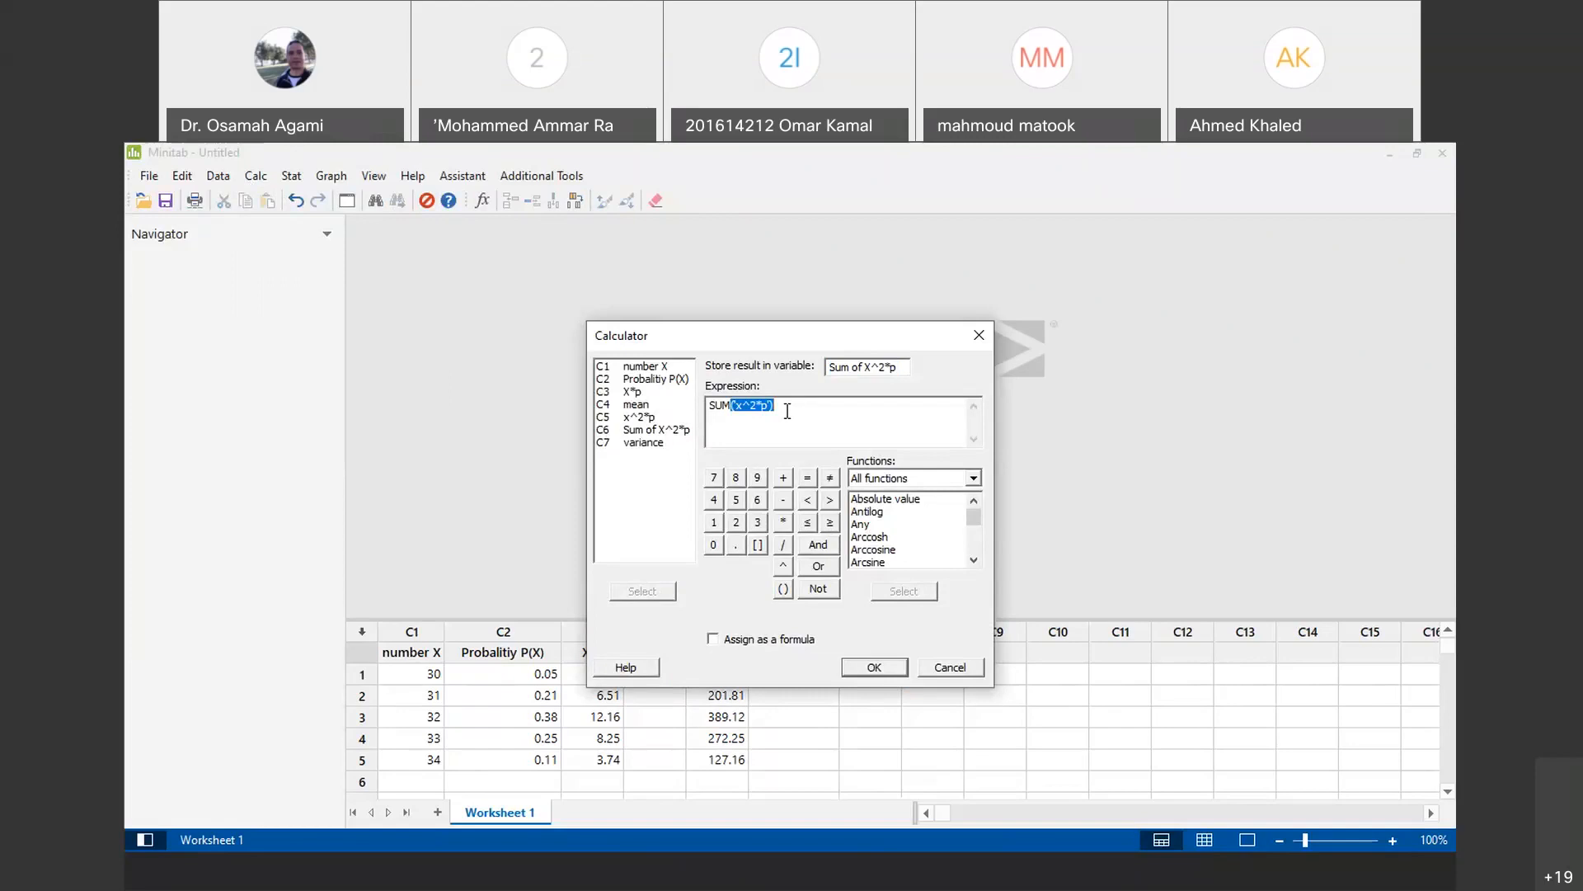
double_click(853, 368)
double_click(853, 368)
double_click(899, 369)
key("BackSpace")
key("BackSpace")
key("BackSpace")
key("BackSpace")
key("BackSpace")
key("BackSpace")
key("BackSpace")
key("BackSpace")
double_click(656, 447)
left_click(841, 434)
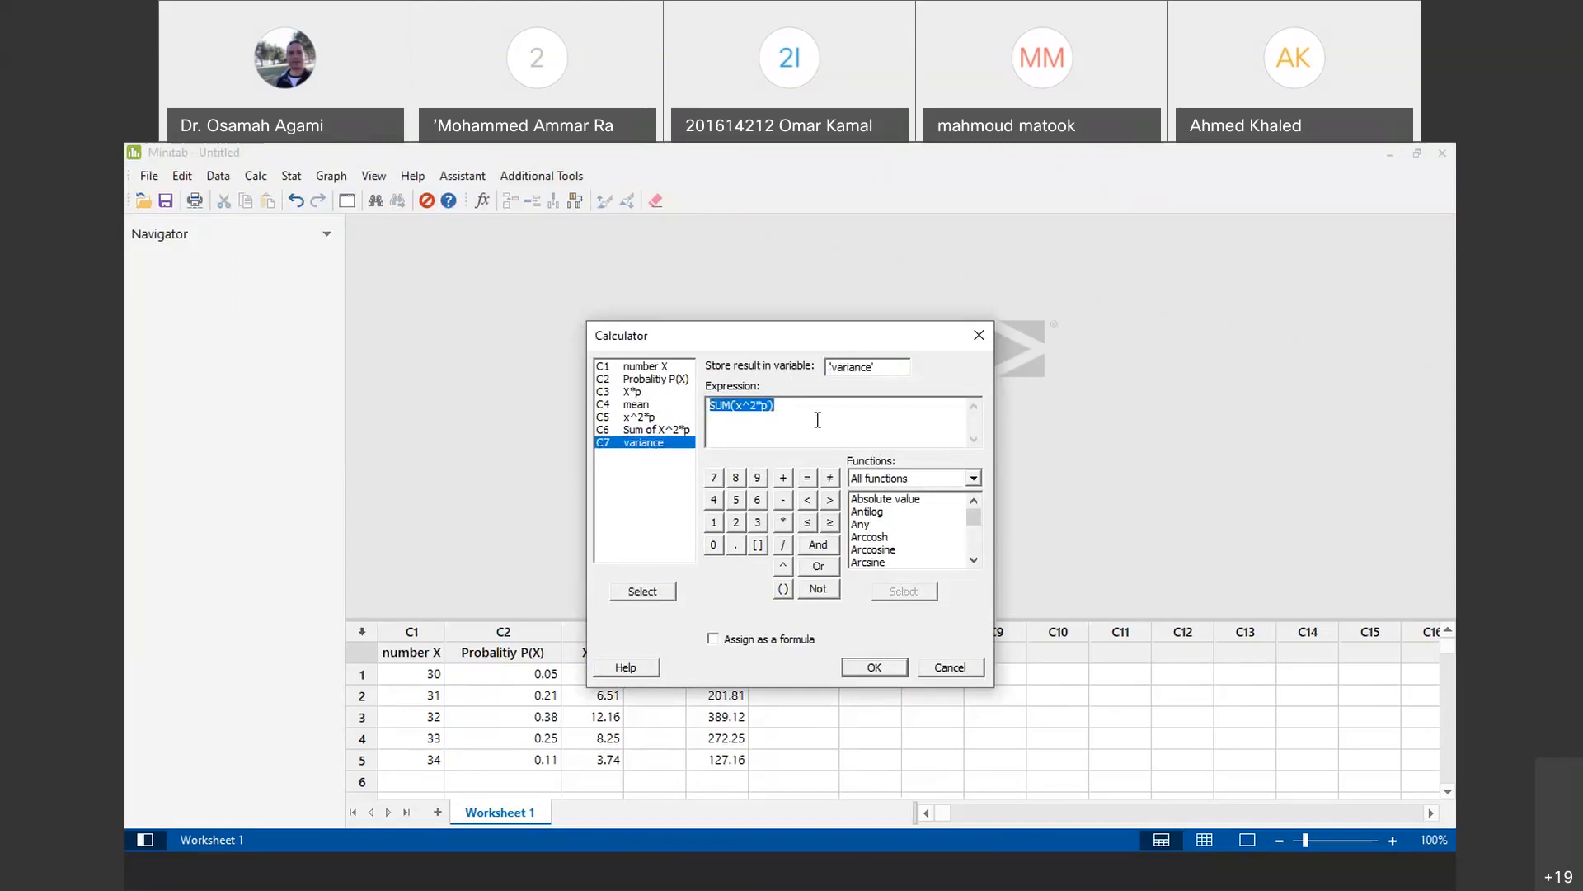
key("BackSpace")
Step: Calculate the variance column with the expression 'x^2*p' - 'mean'^2
left_click(974, 560)
left_click(974, 560)
left_click(974, 560)
left_click(974, 560)
scroll(977, 563, "down", 1)
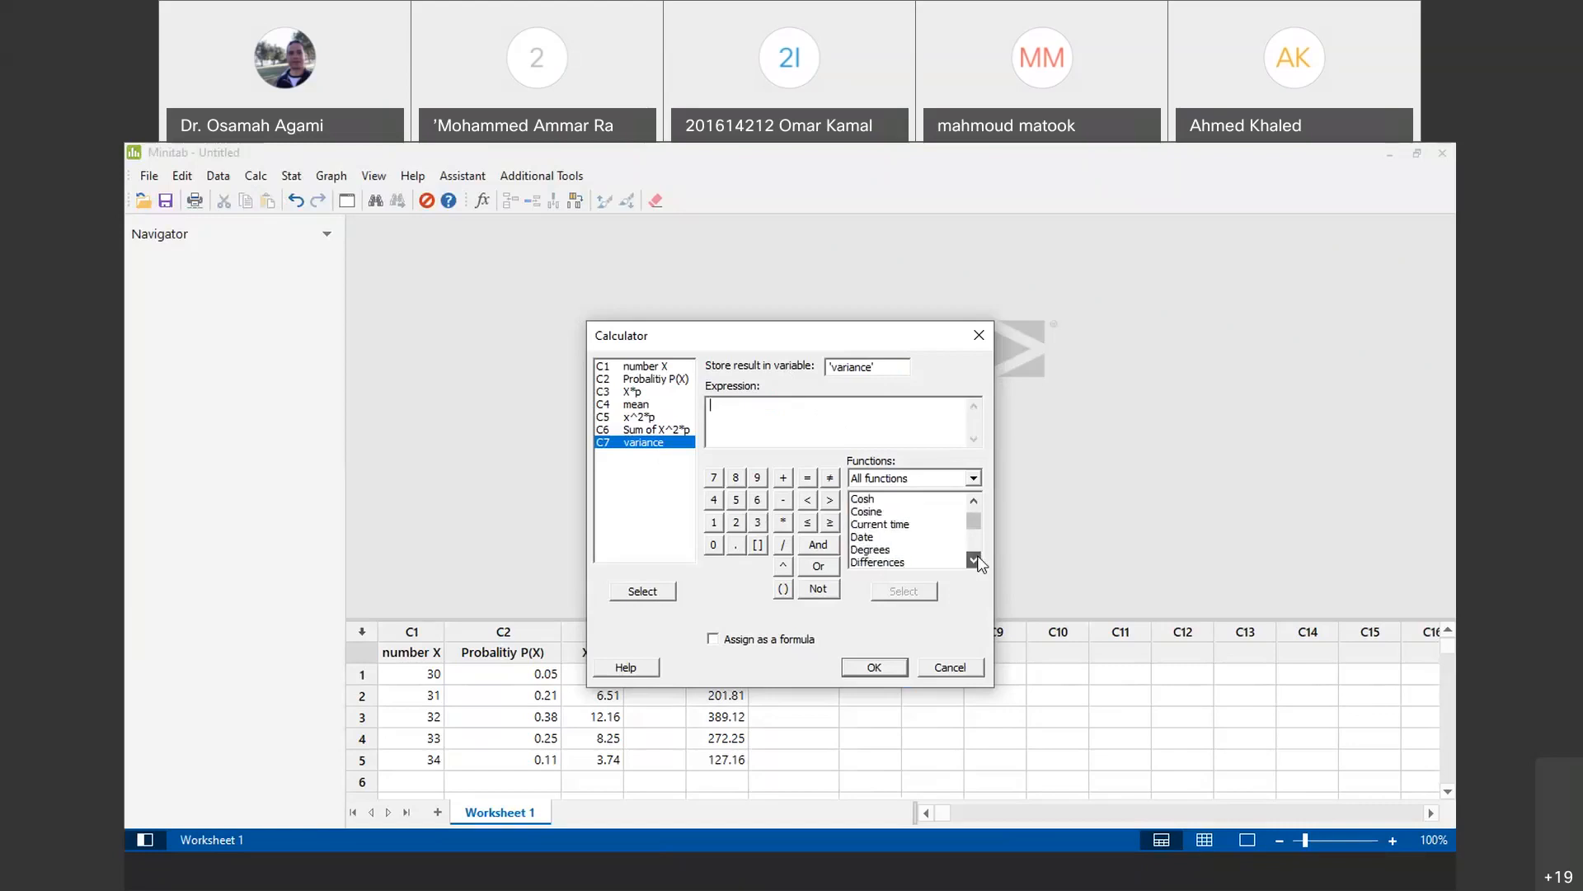
left_click_drag(975, 519, 975, 563)
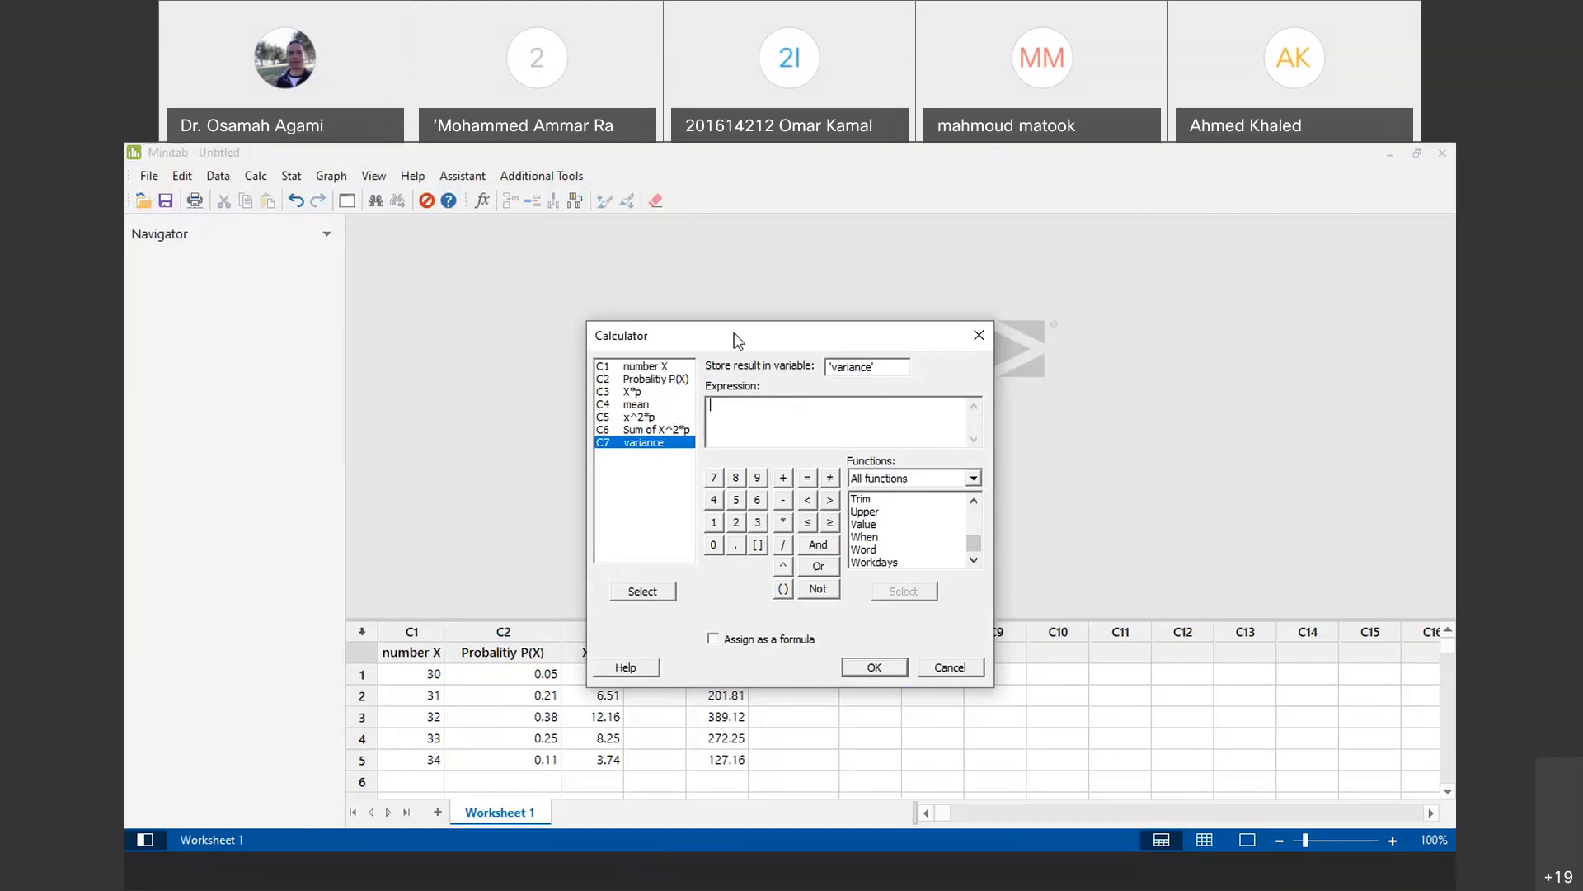
left_click_drag(734, 333, 728, 202)
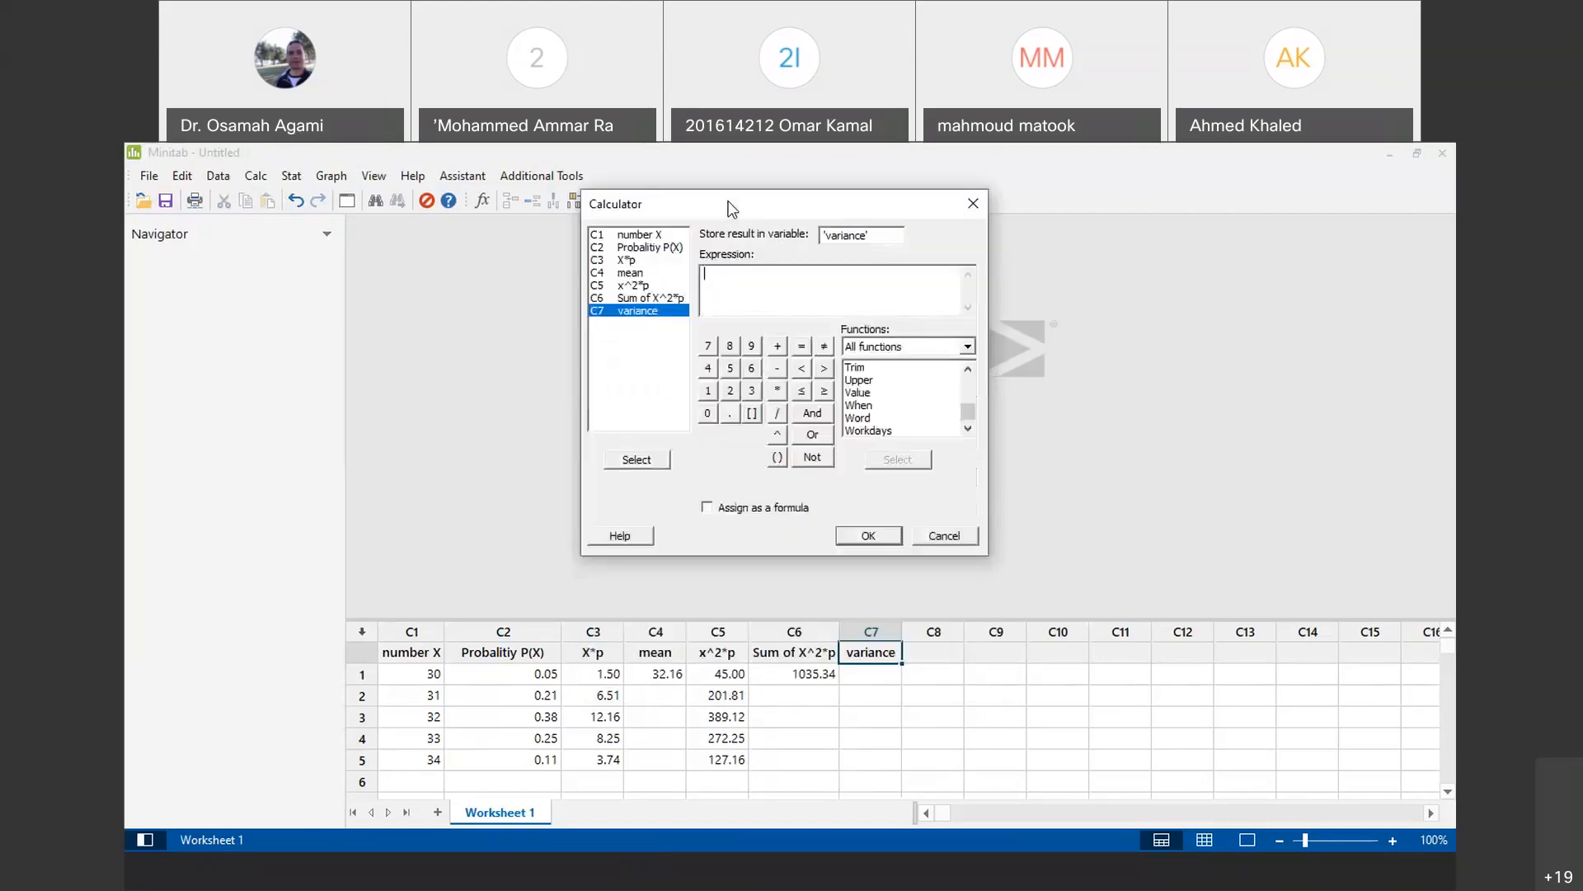
double_click(651, 285)
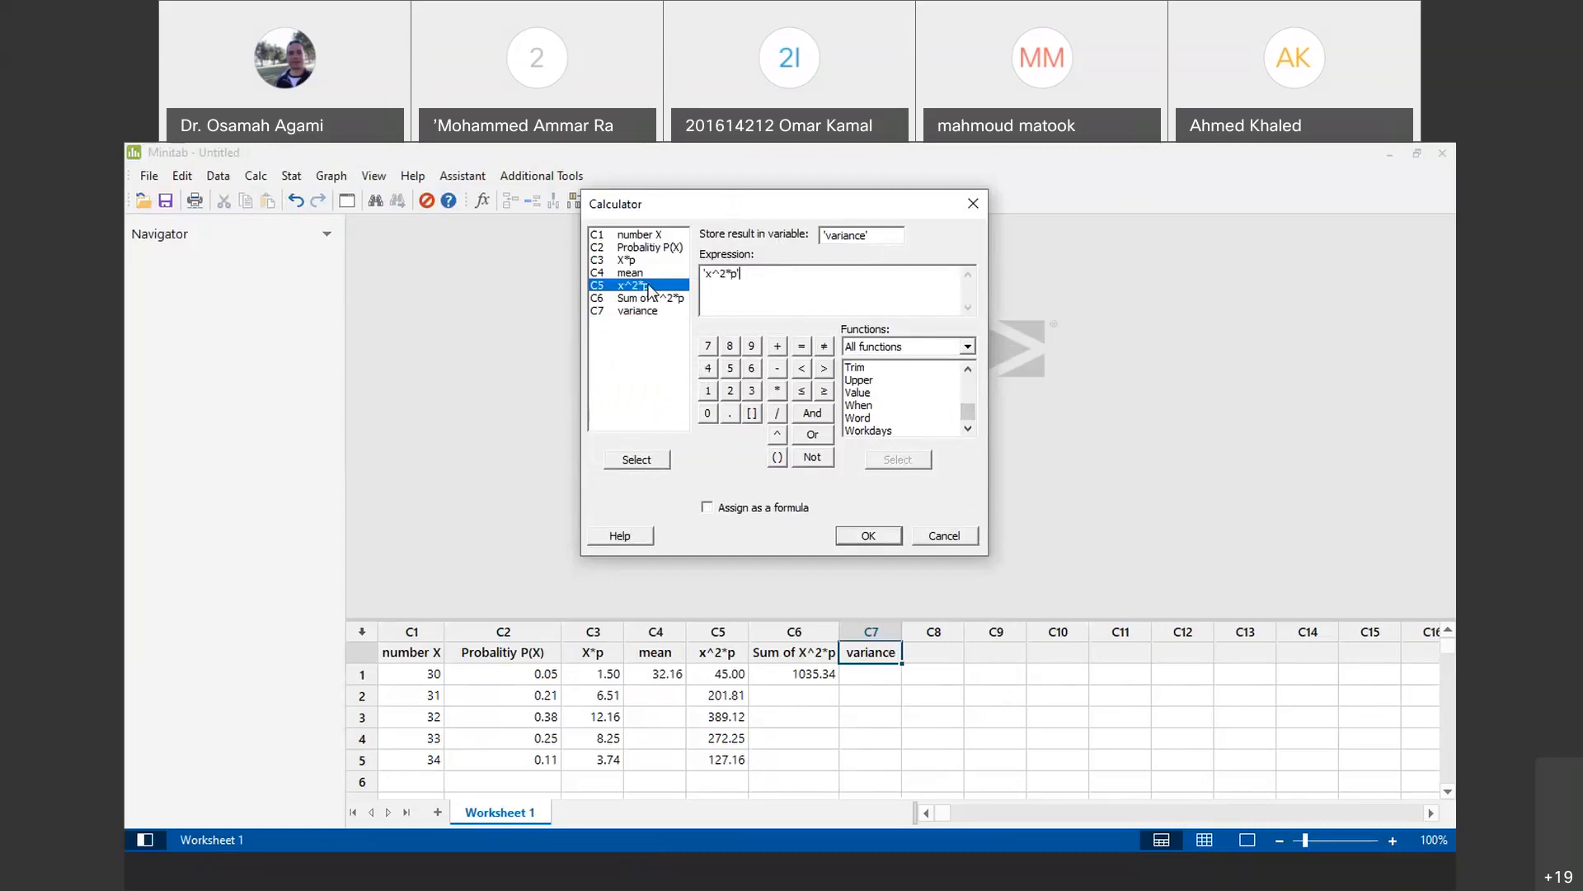
left_click(778, 368)
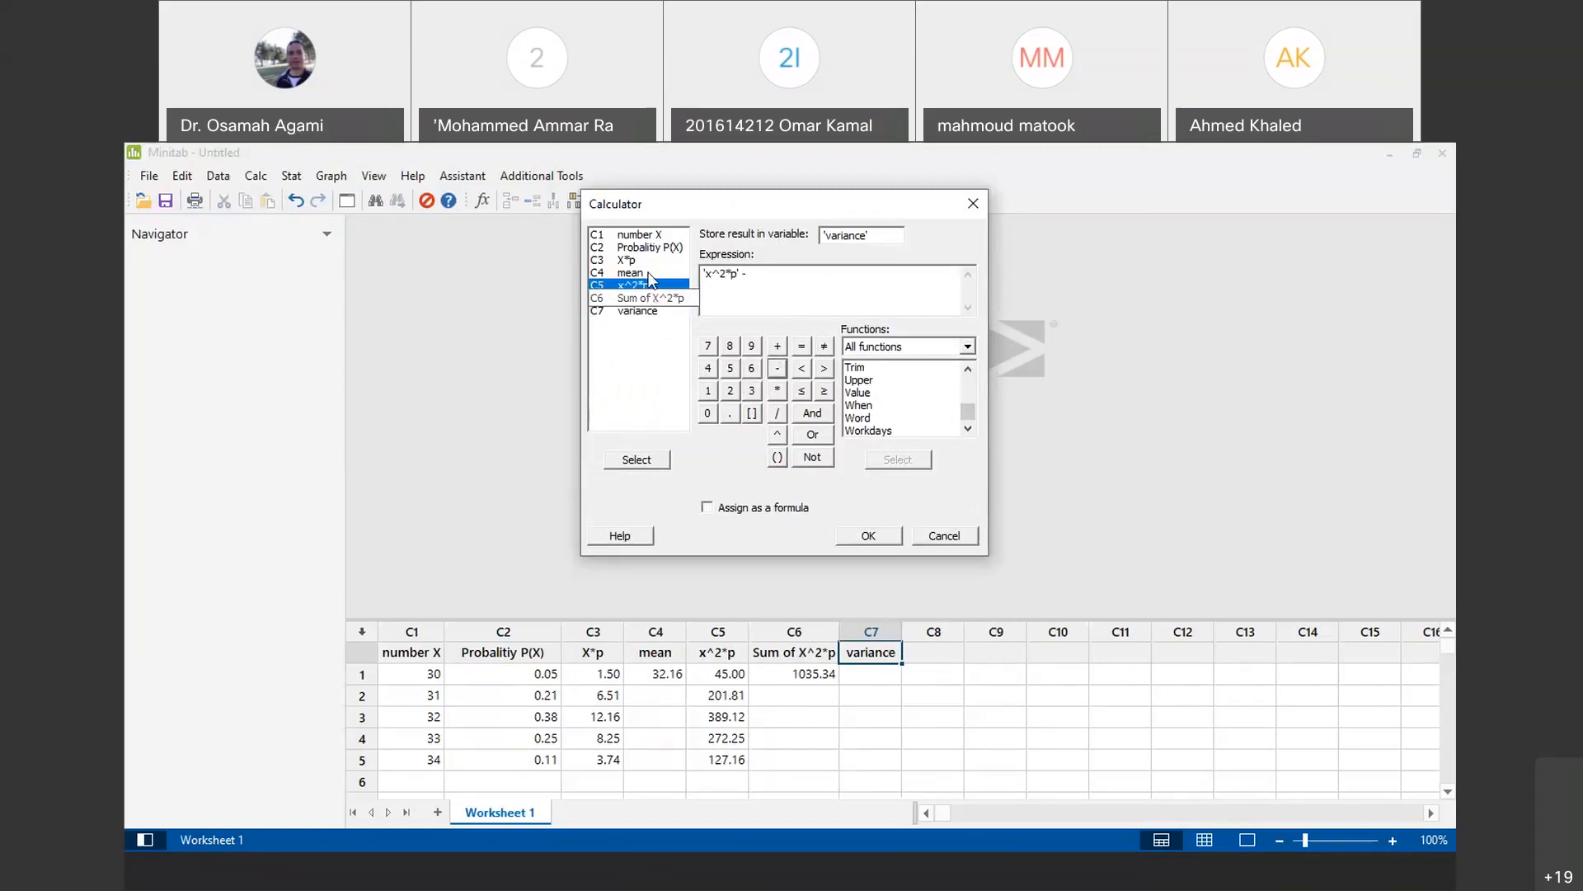
double_click(649, 273)
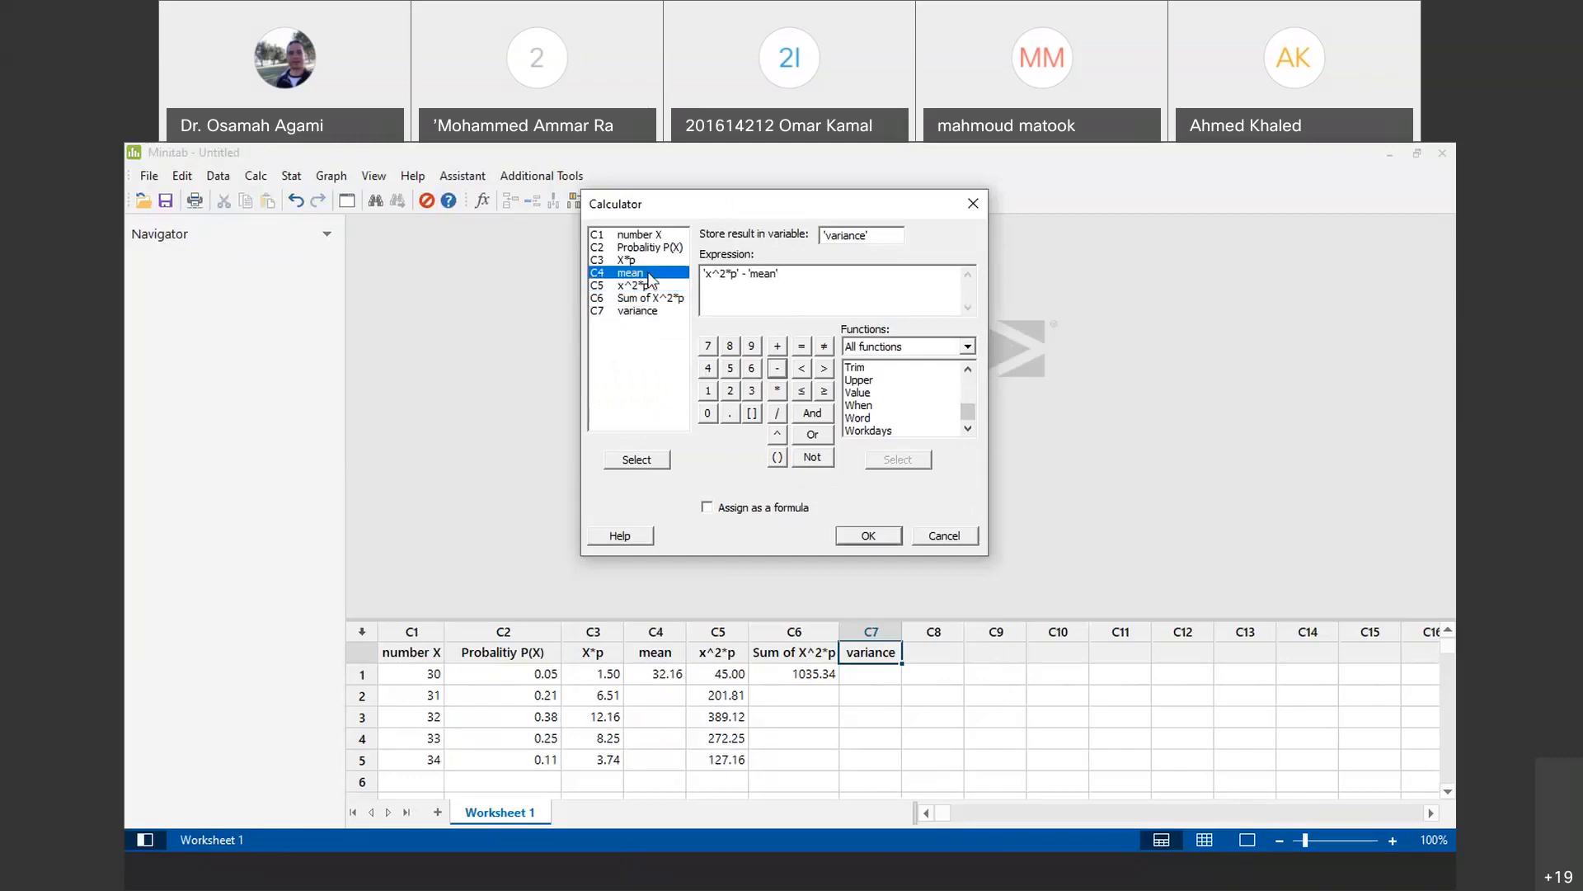
type("^2")
left_click(880, 534)
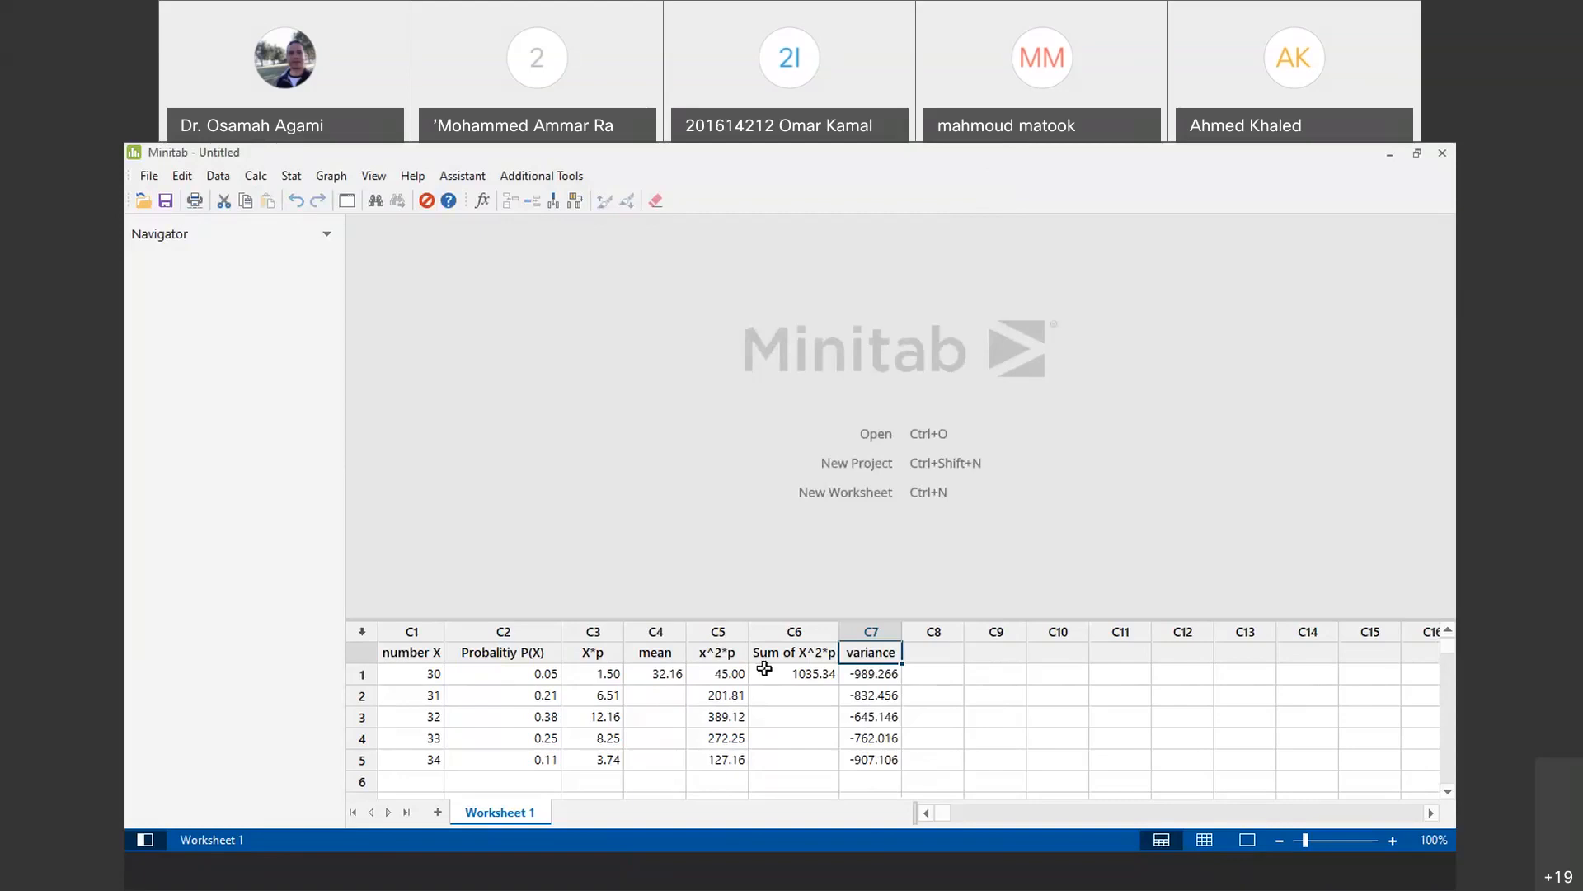
Step: Delete the calculated values in rows 1 to 5 of the variance column
left_click(255, 176)
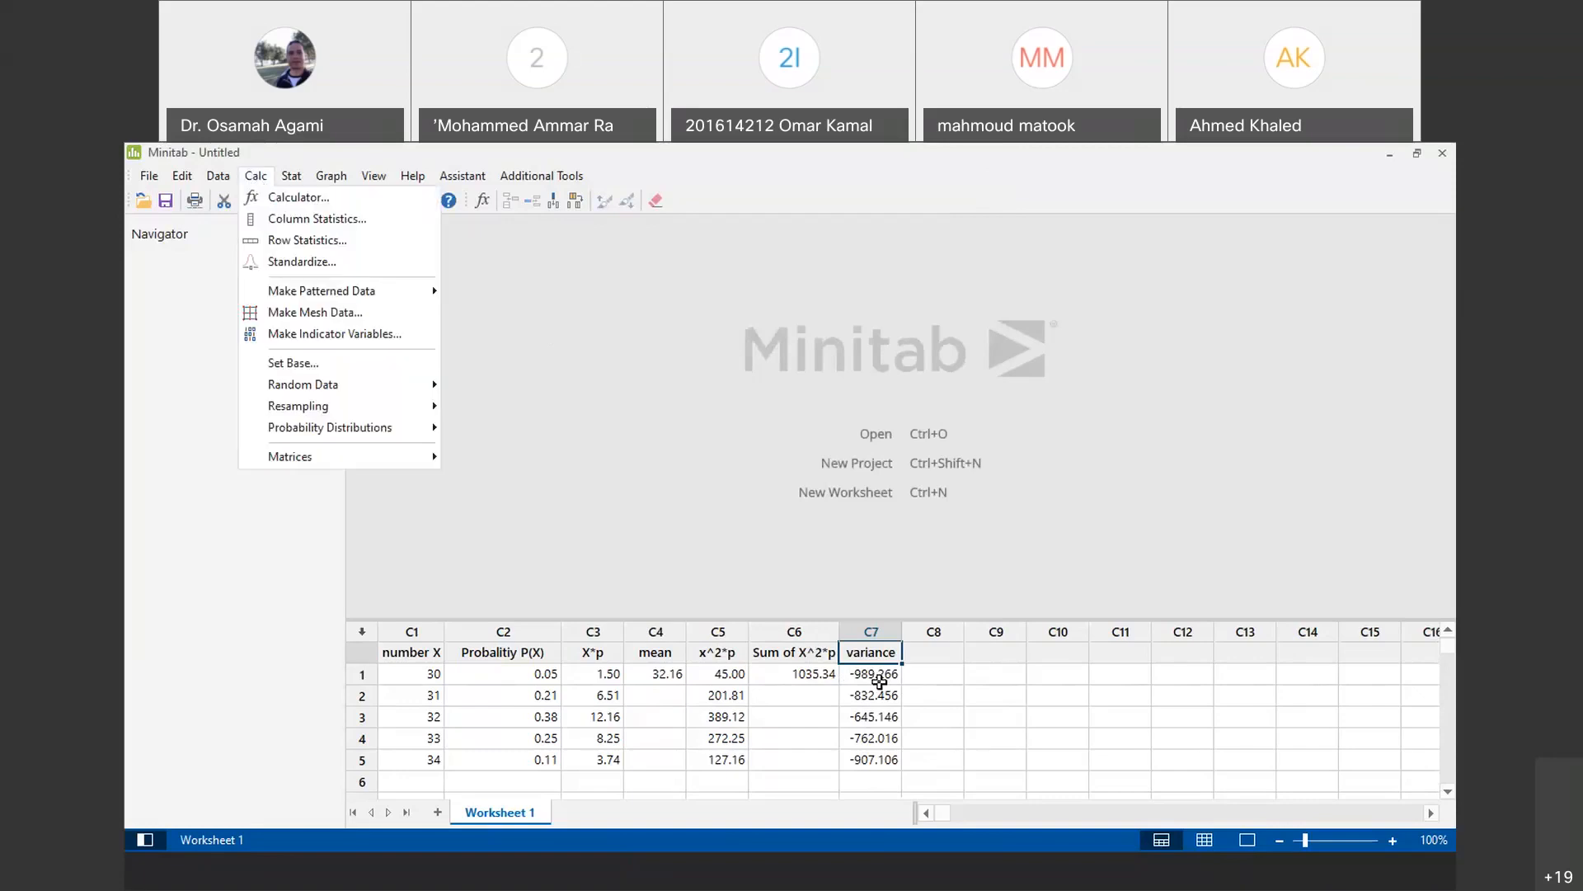
left_click_drag(879, 683, 883, 752)
right_click(883, 752)
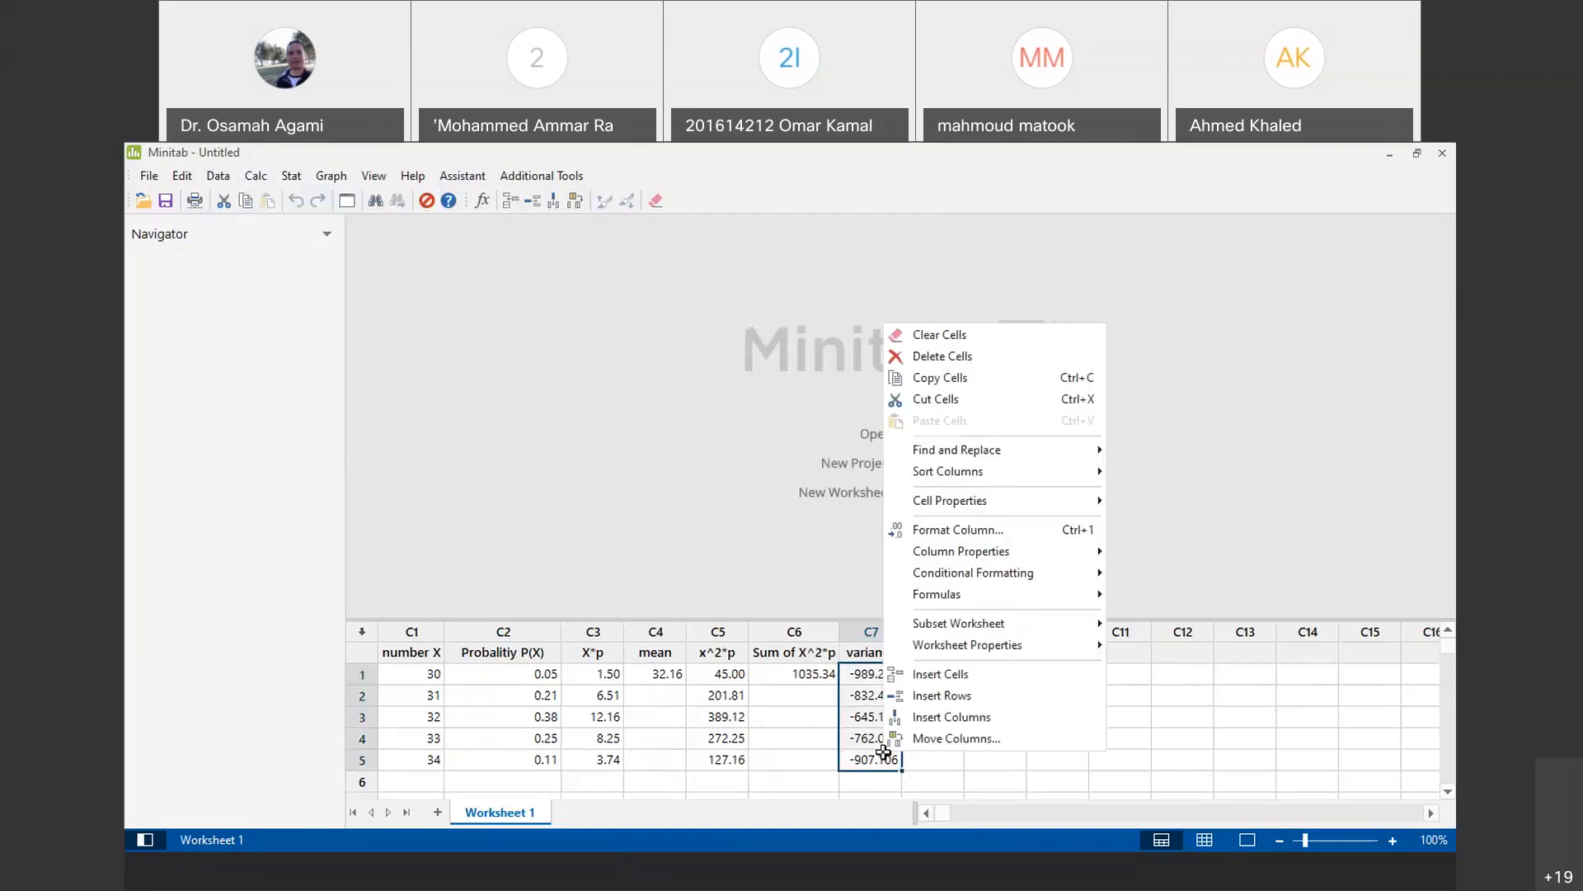
left_click(1024, 357)
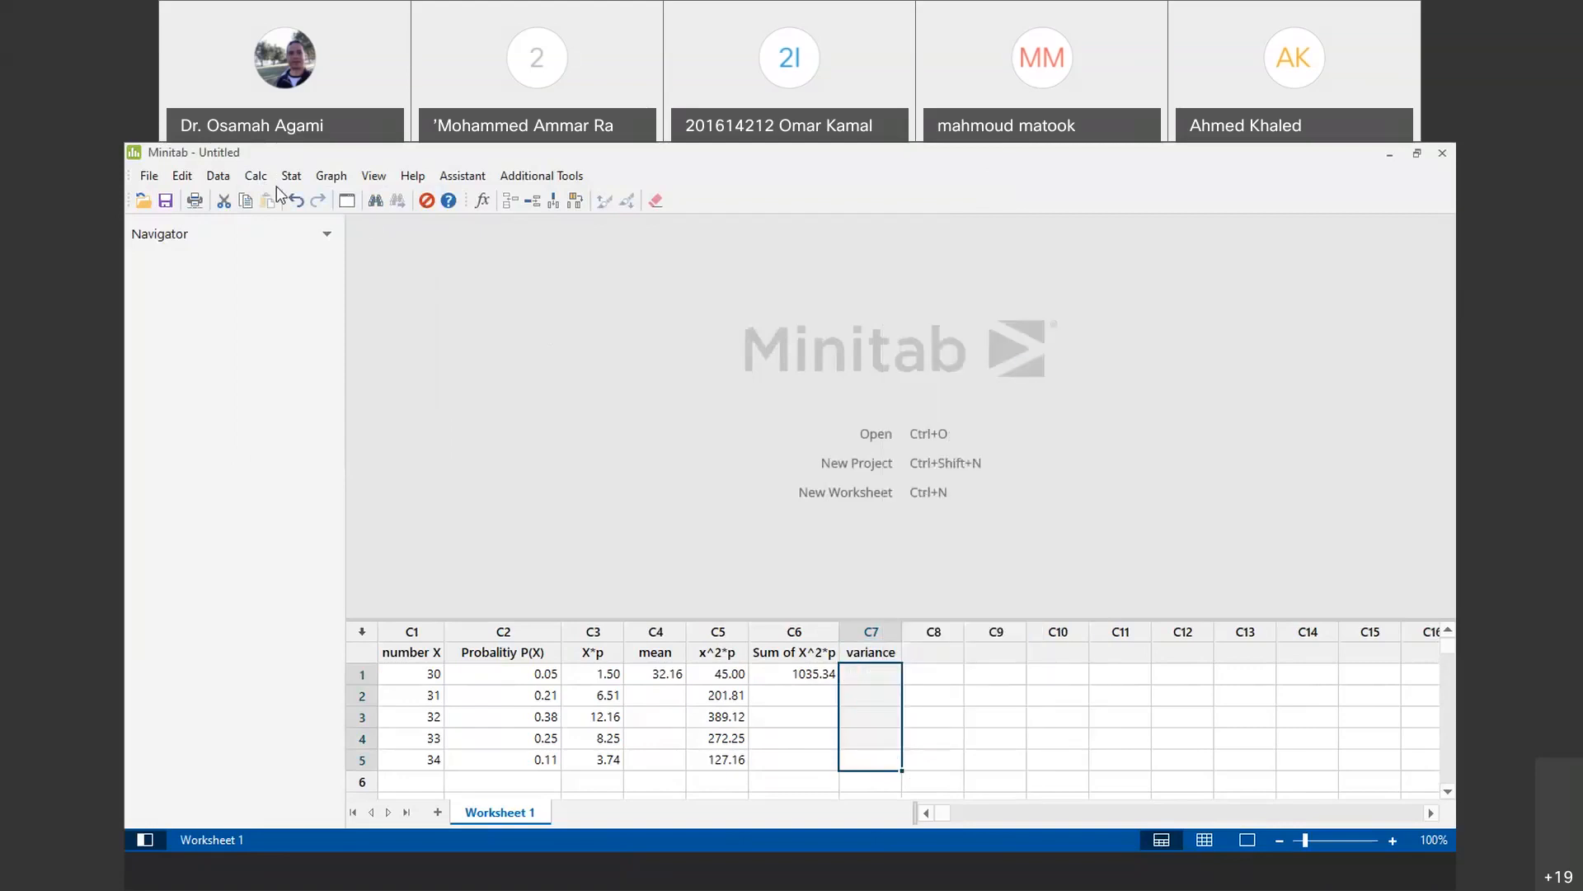
left_click(257, 177)
left_click(296, 198)
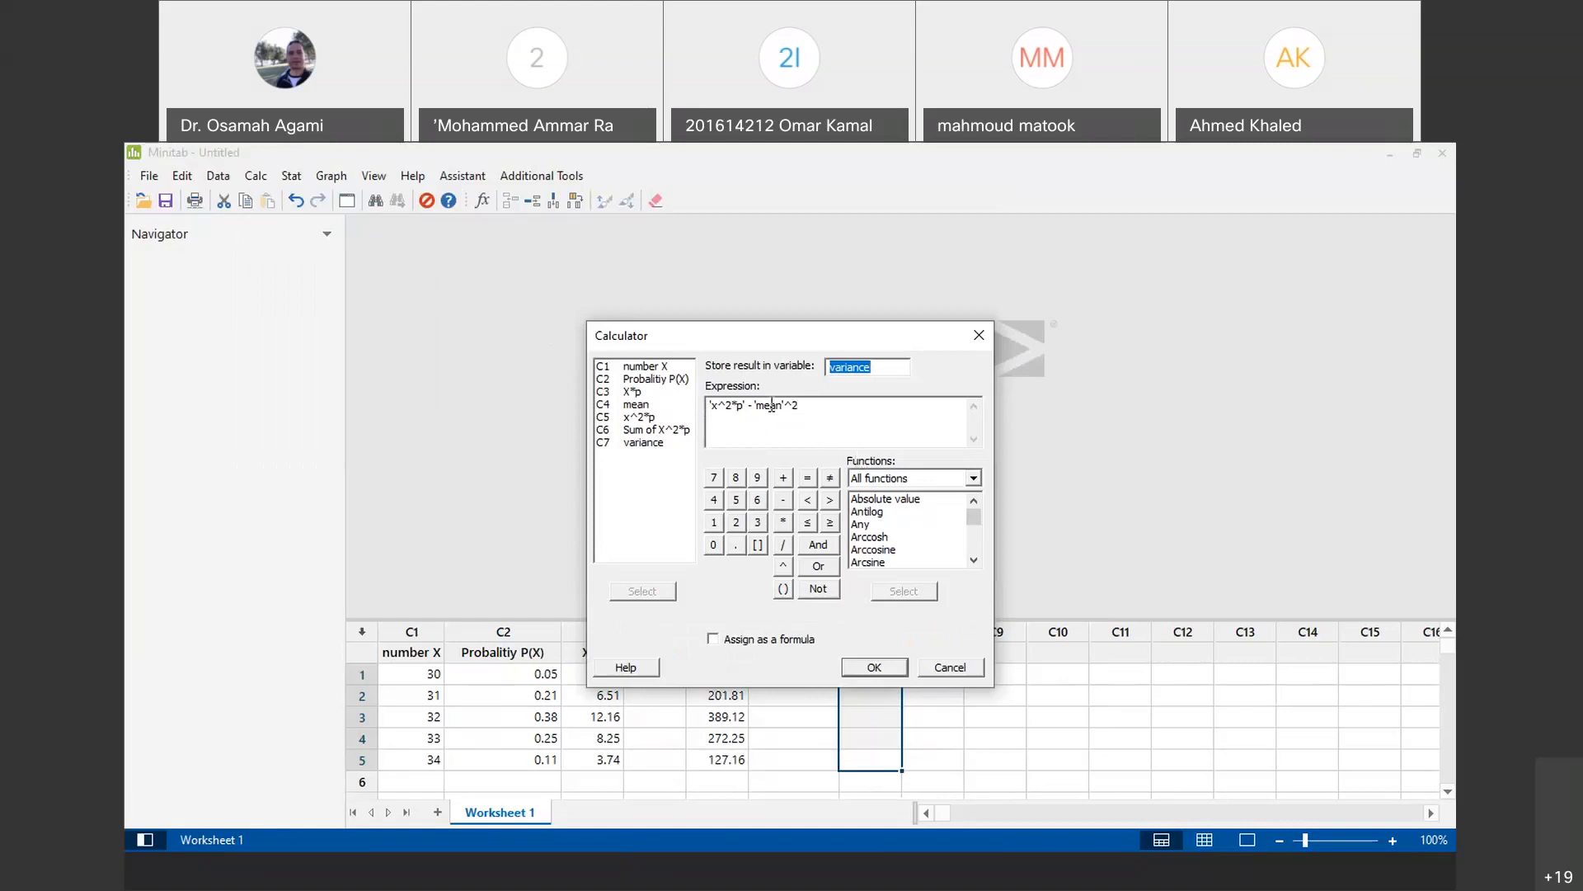
left_click_drag(736, 332, 724, 226)
left_click(916, 651)
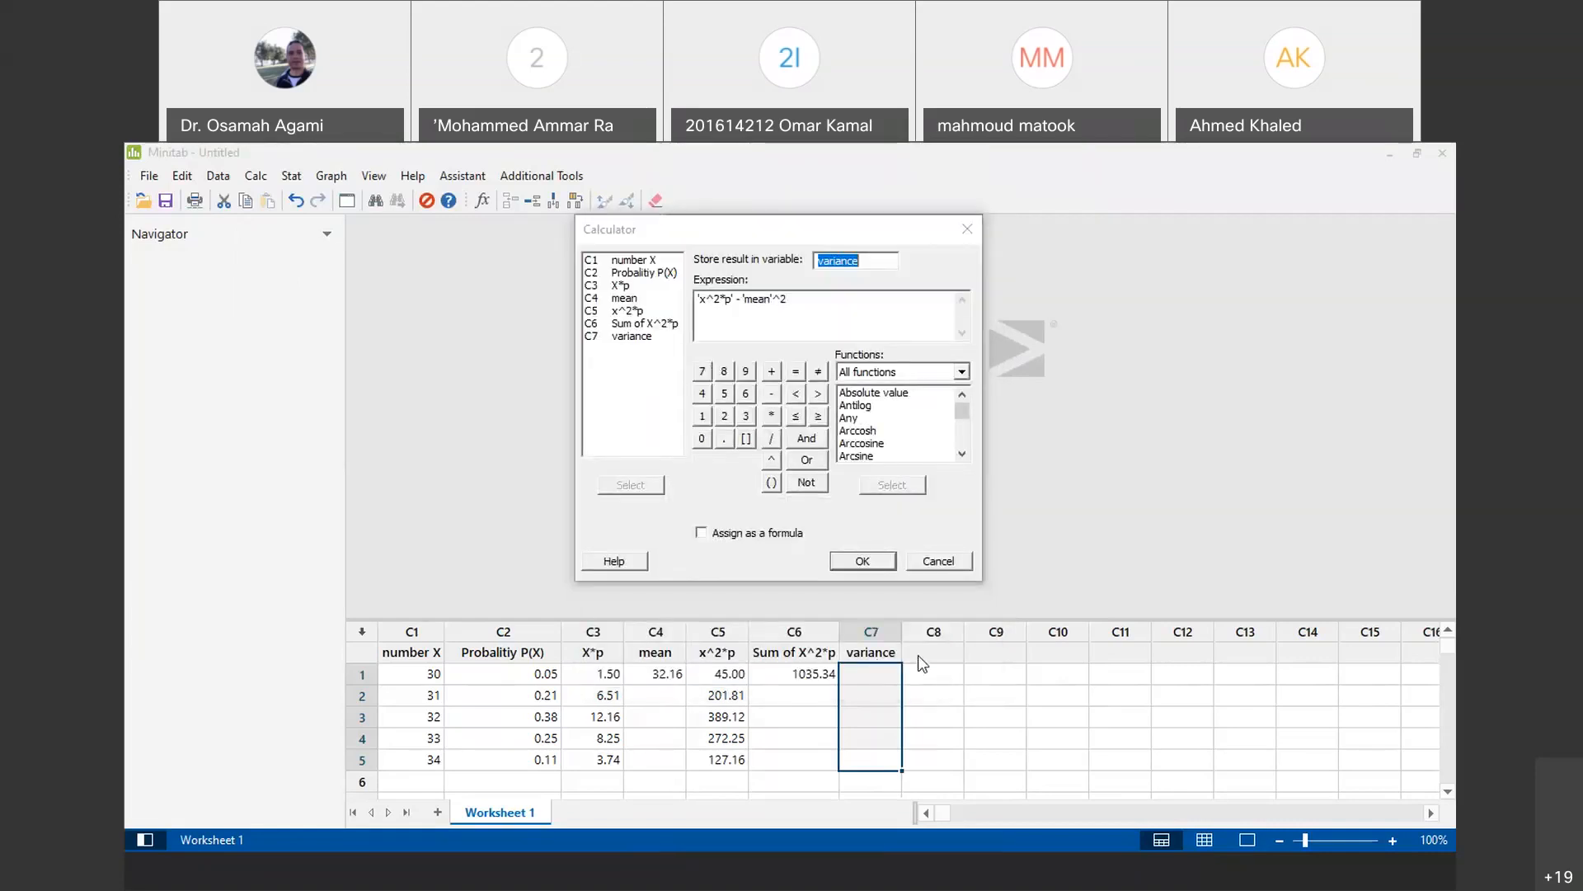
left_click(922, 565)
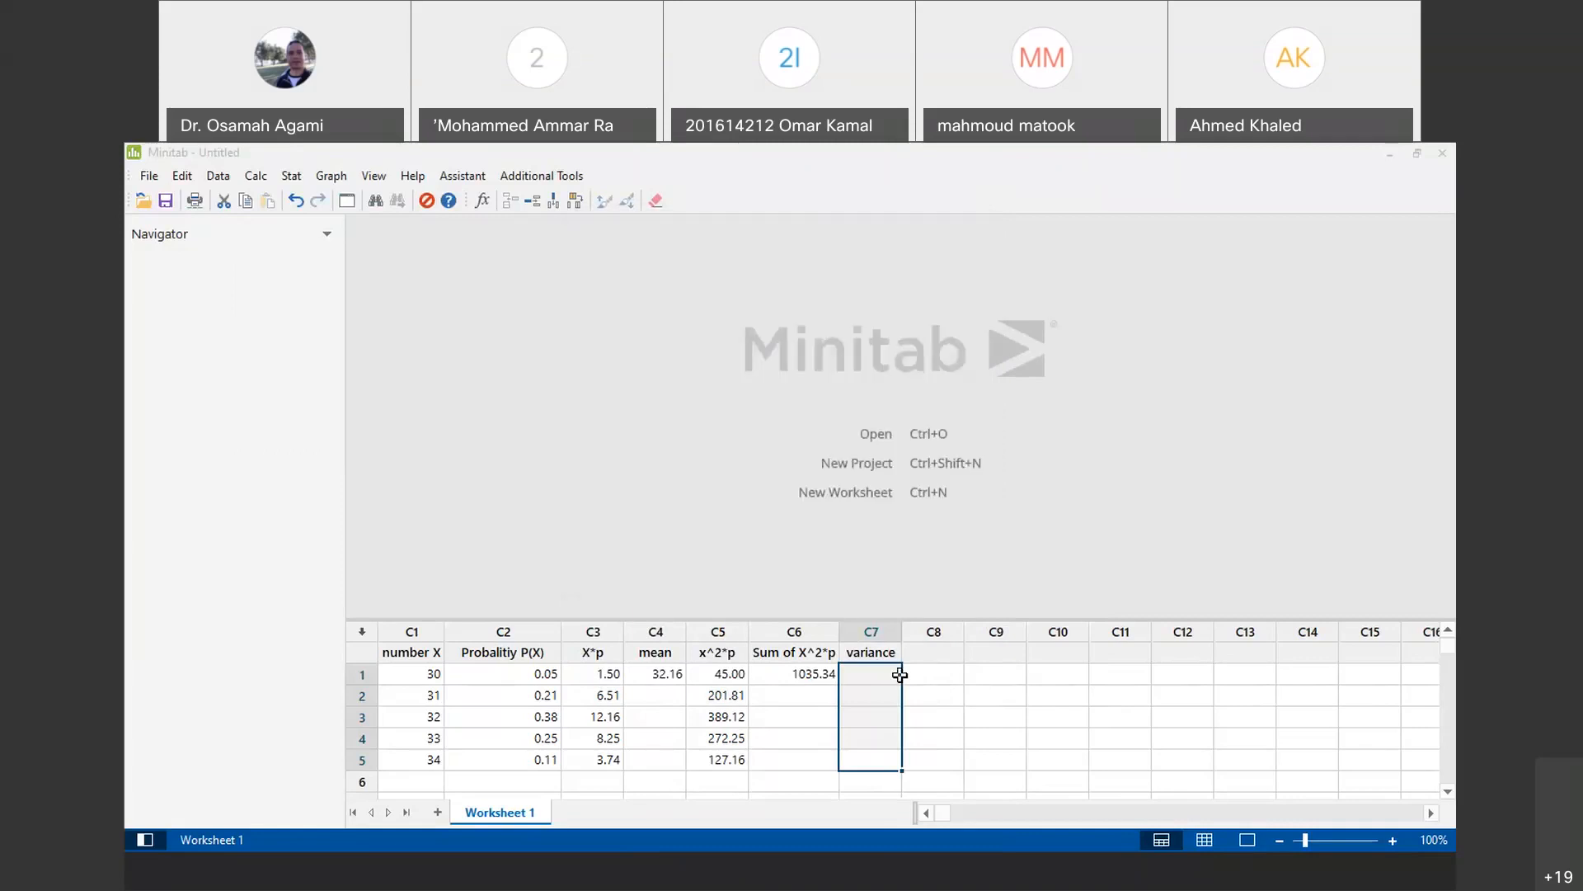
Step: Open the Calculator with variance as the result variable and clear the previous expression
left_click(256, 175)
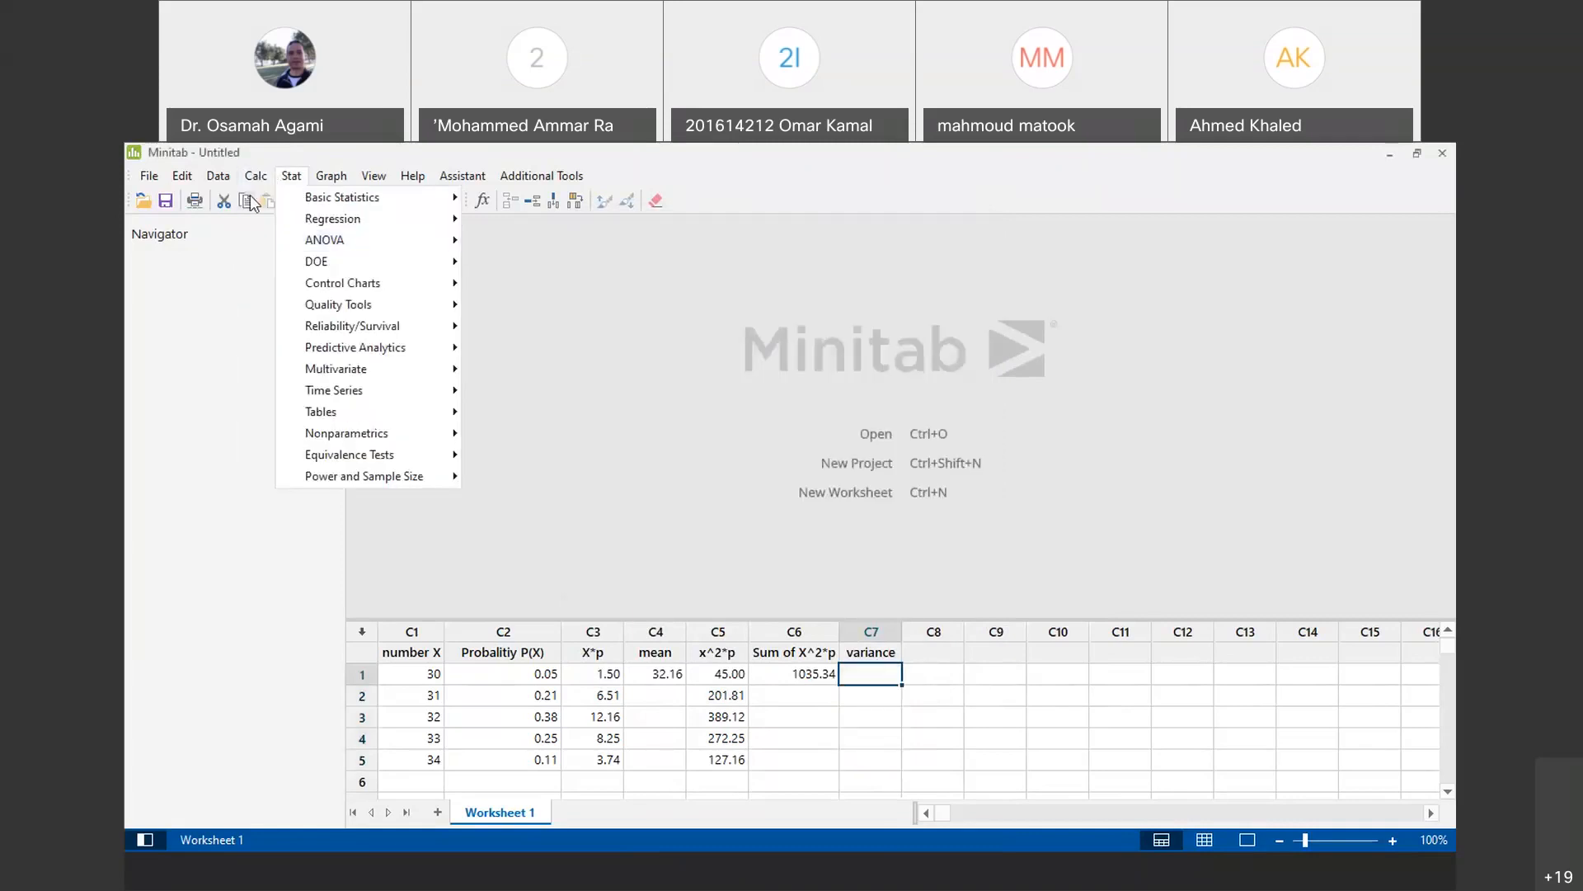
mouse_move(256, 176)
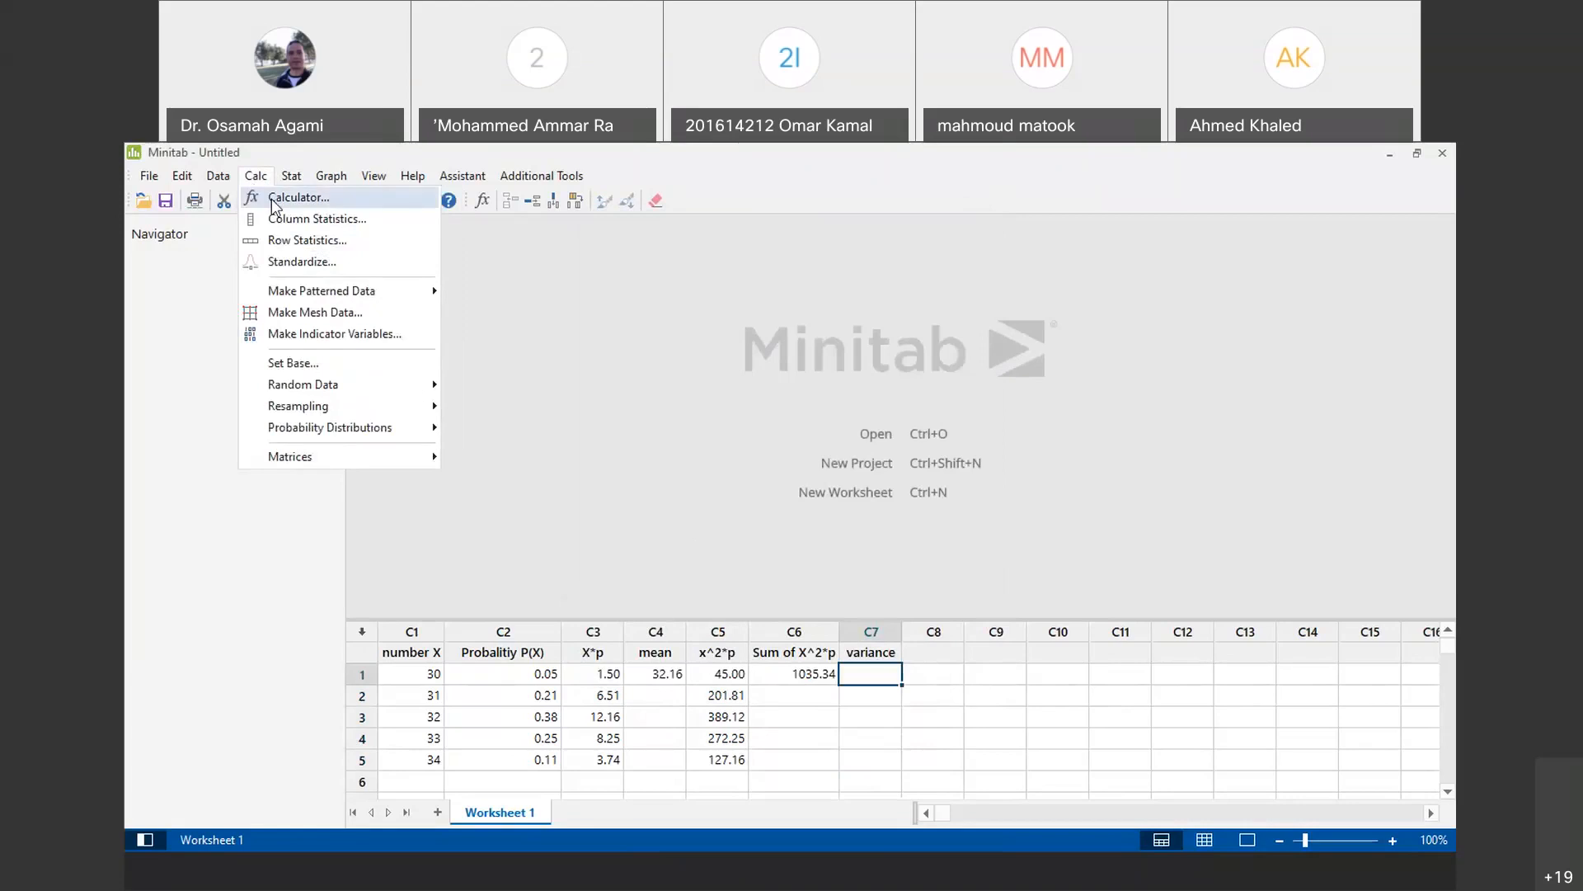
left_click(272, 200)
left_click(710, 405)
left_click(746, 406)
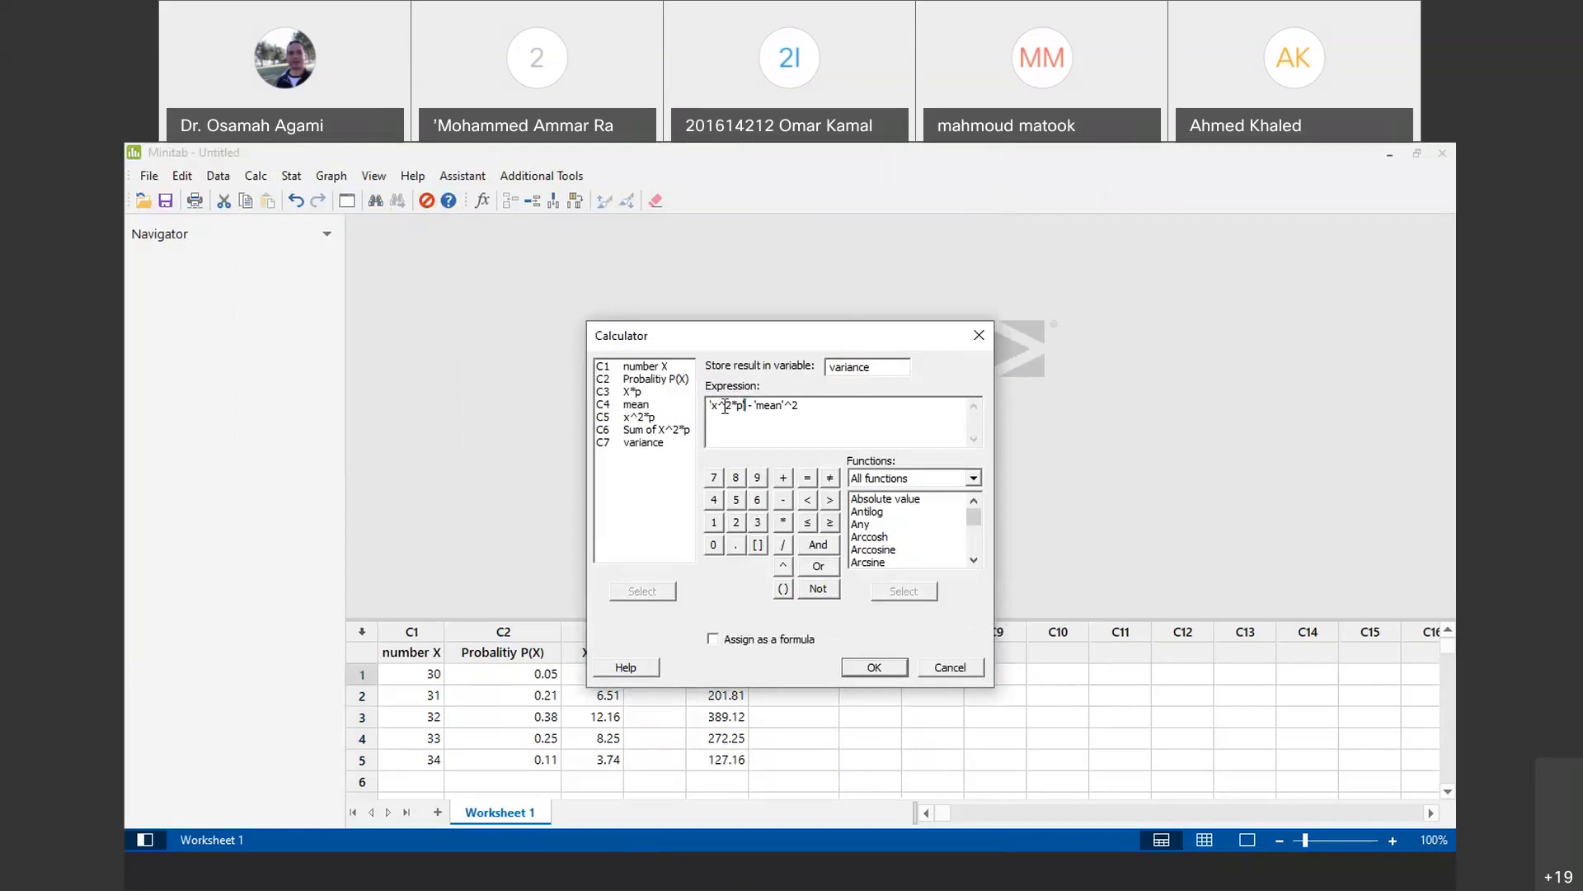
key("BackSpace")
left_click_drag(768, 402, 664, 409)
key("BackSpace")
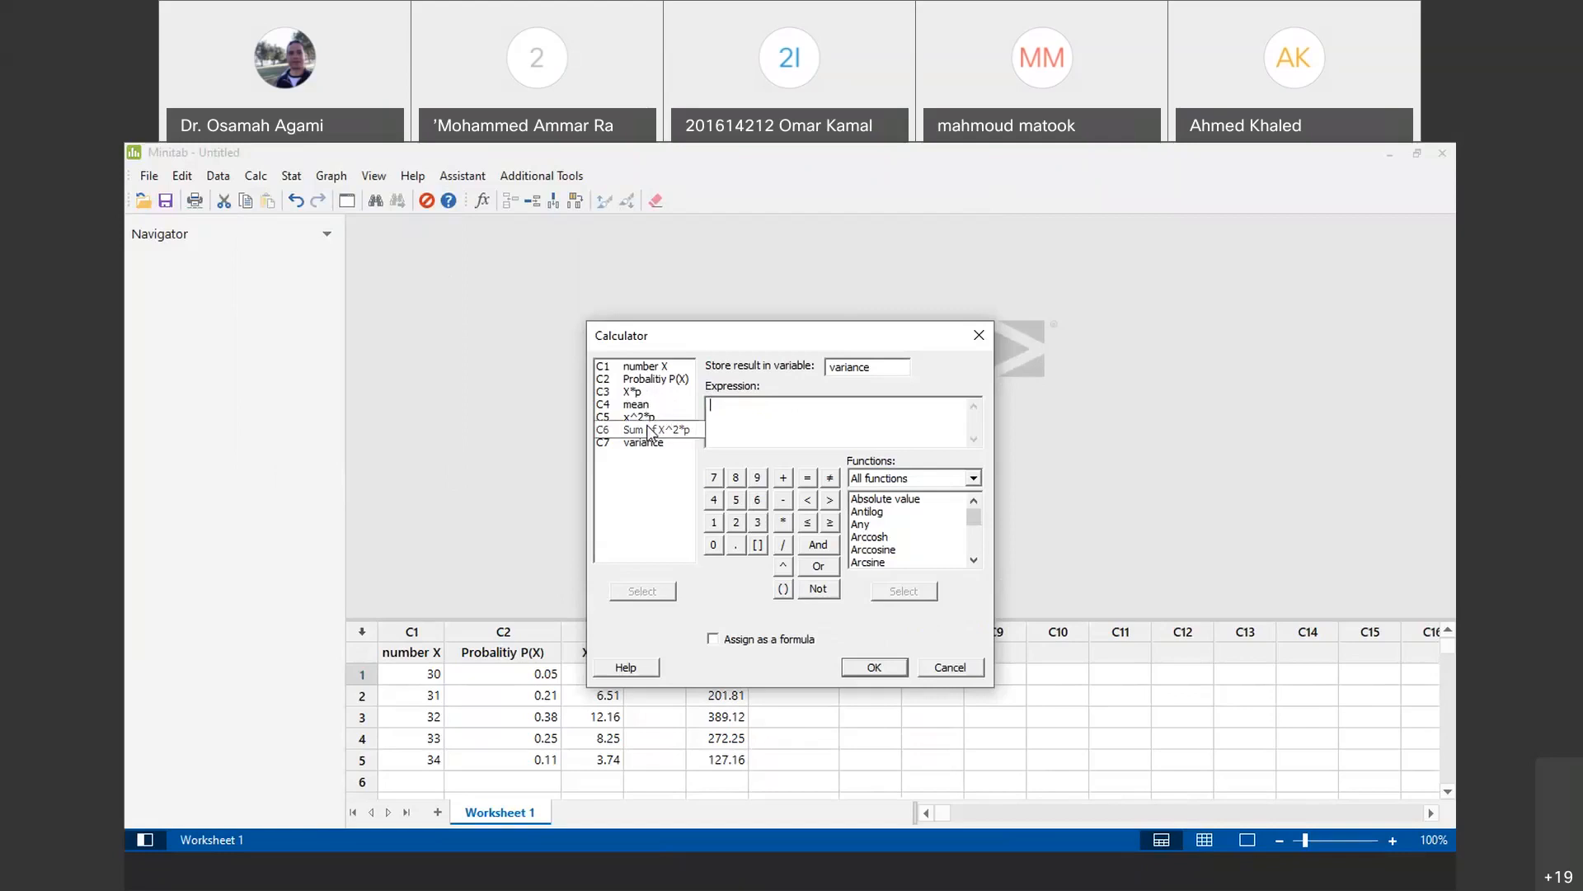
Step: Calculate the variance with the expression 'Sum of X^2*p' - 'mean'^2
double_click(650, 429)
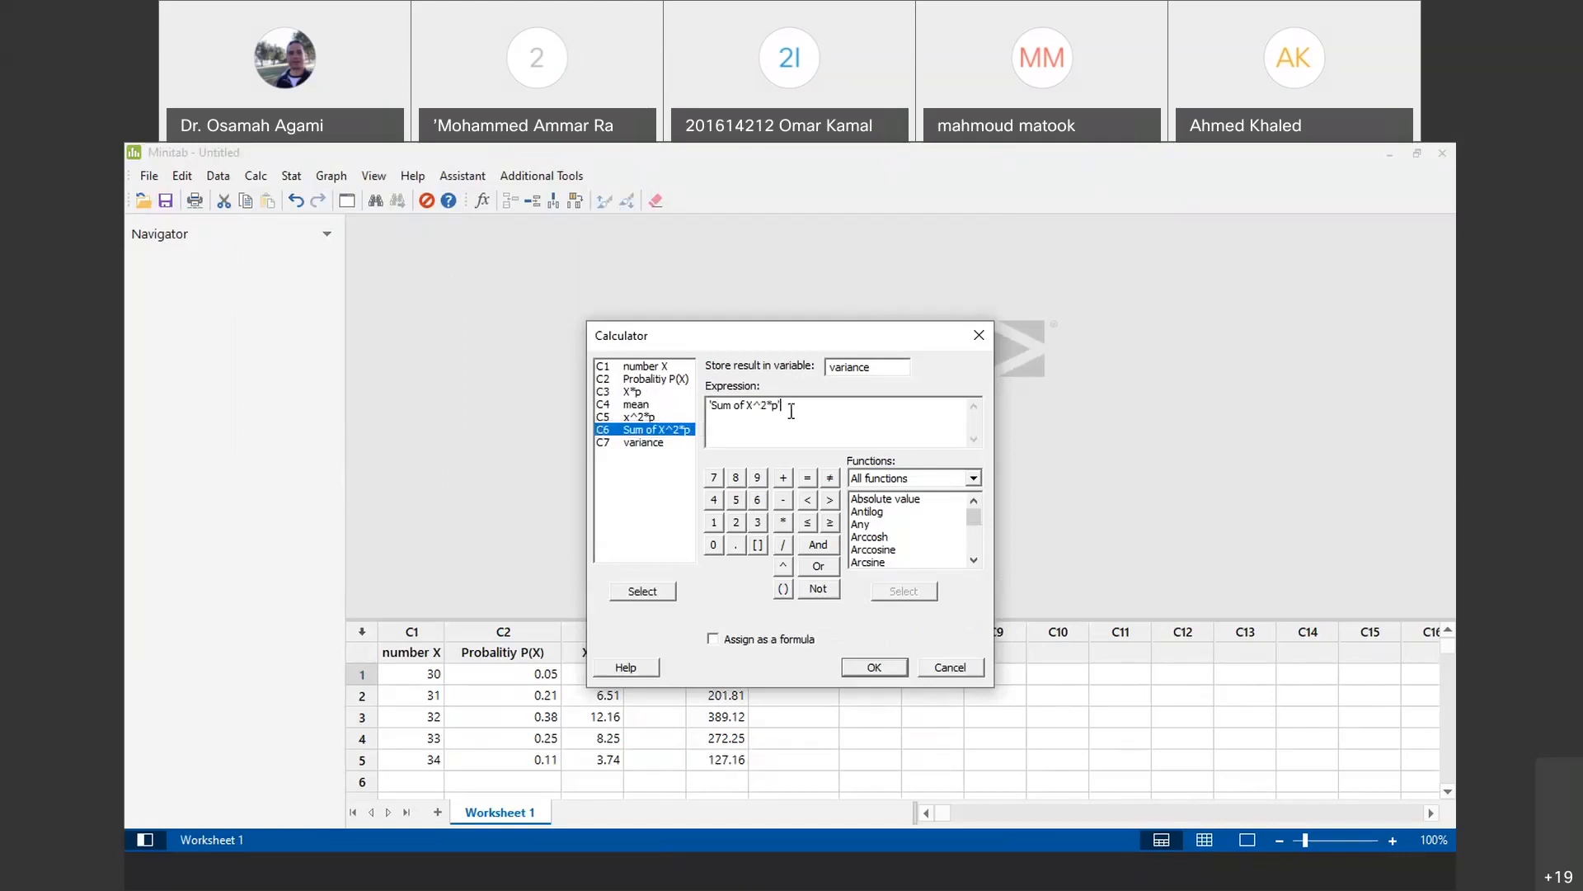
left_click(782, 500)
double_click(665, 405)
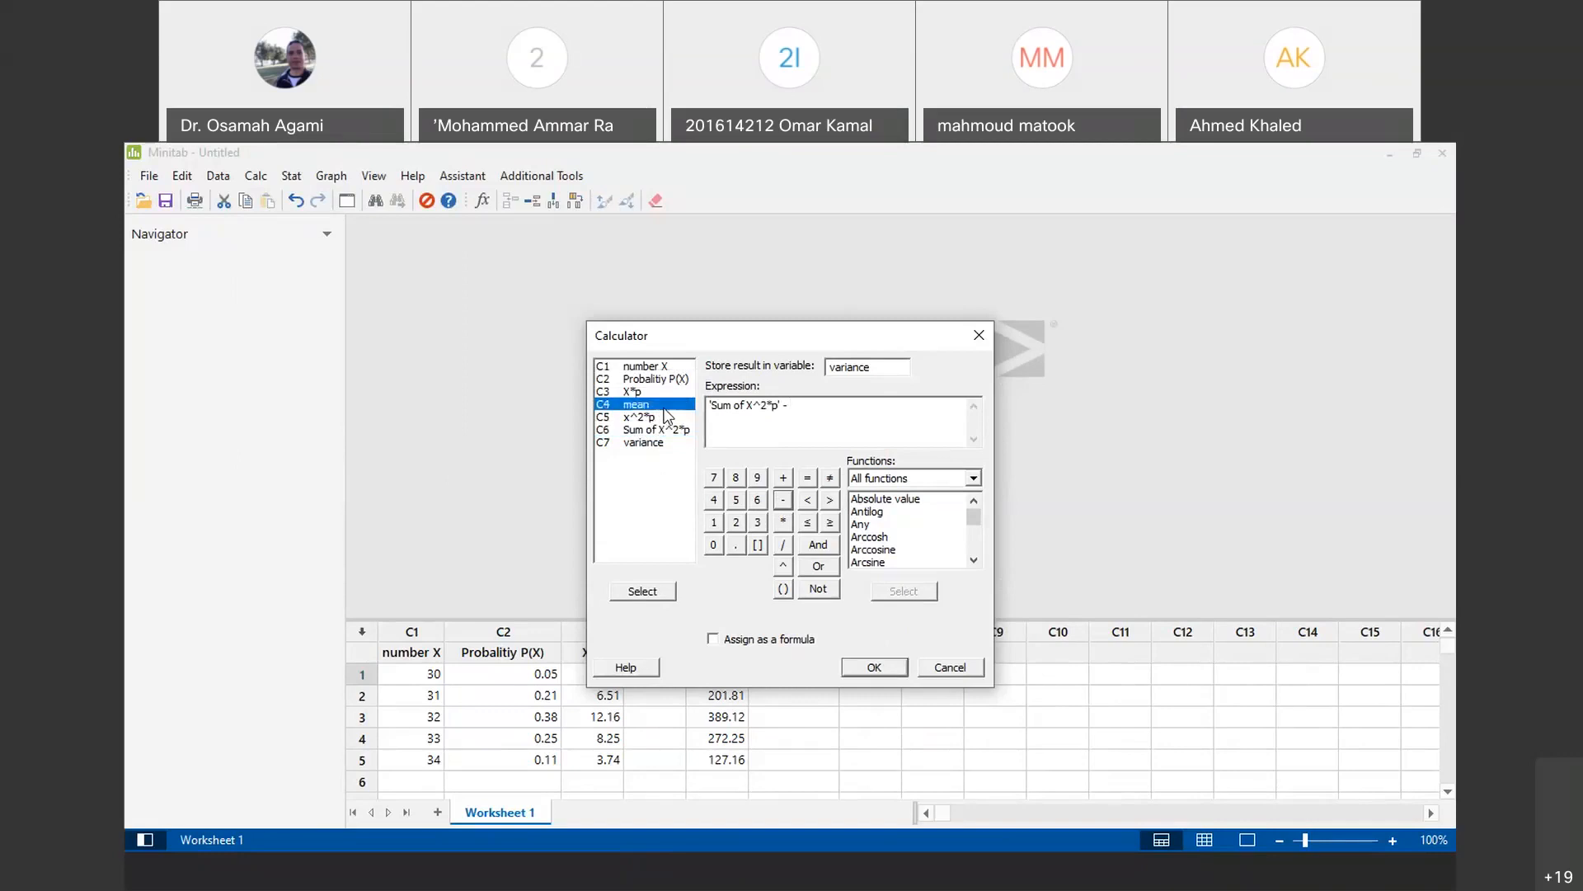
type("^2")
left_click(873, 668)
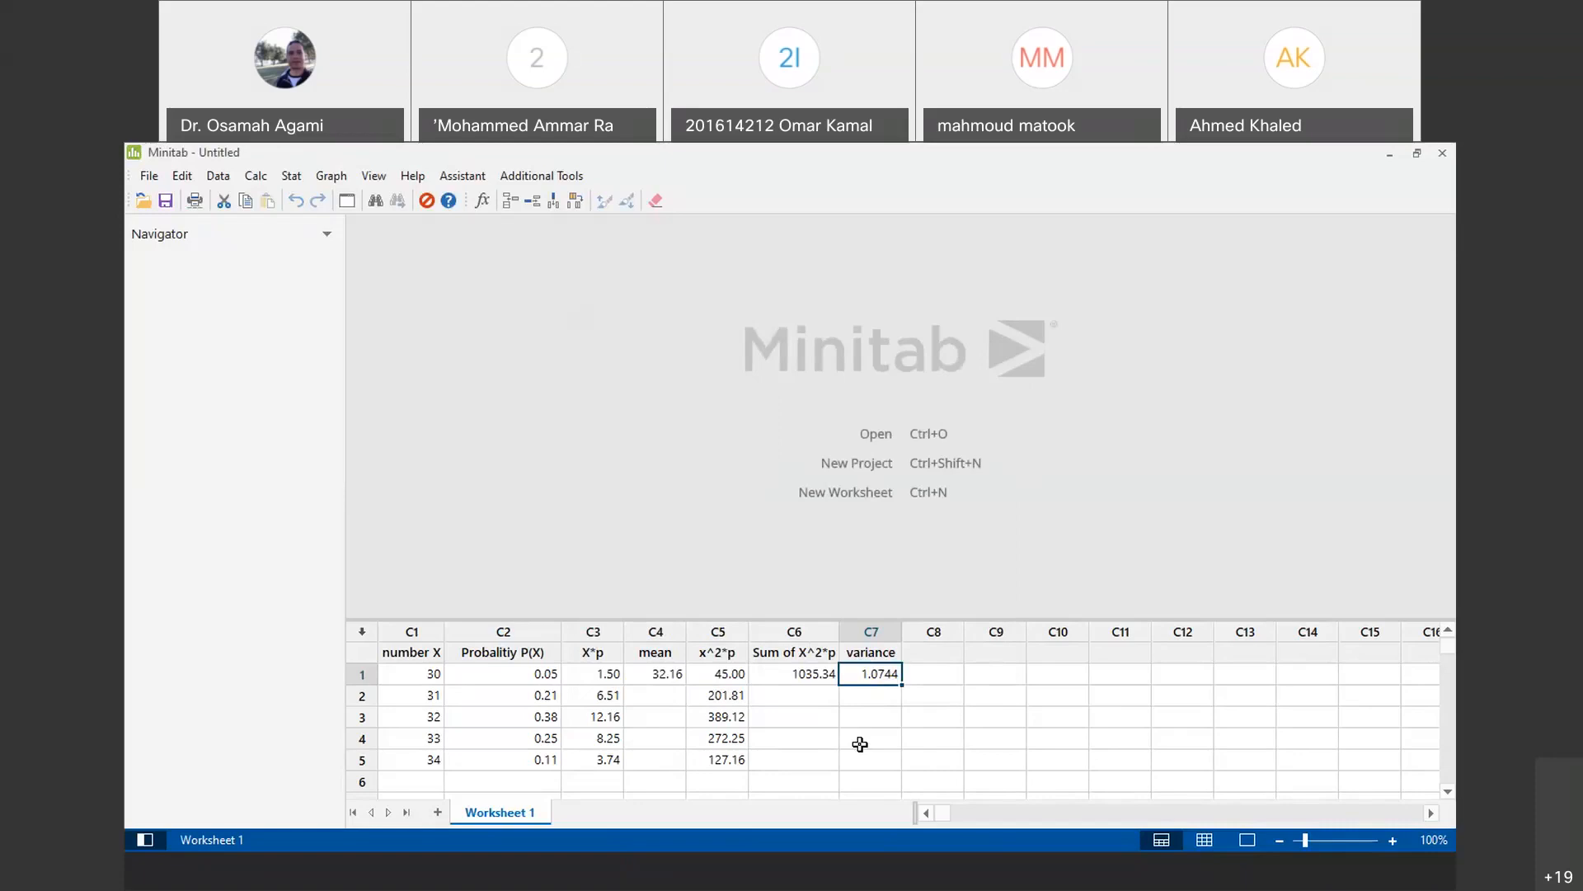
Step: Name column C8 S.D and set up the Calculator with S.D as the result variable and an empty expression
left_click(927, 650)
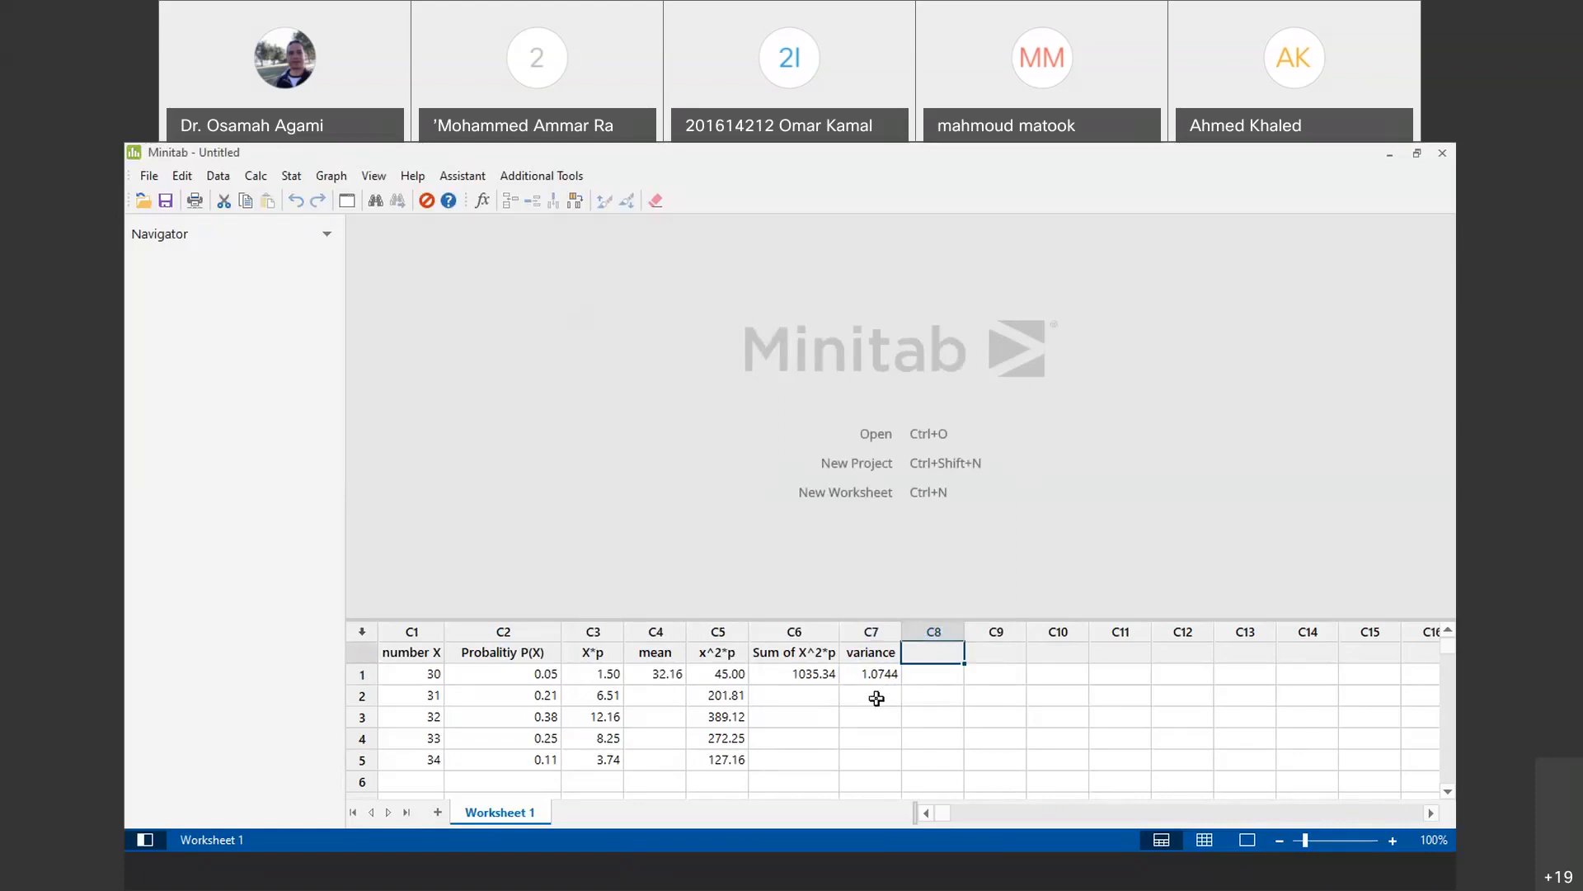
type("S.D")
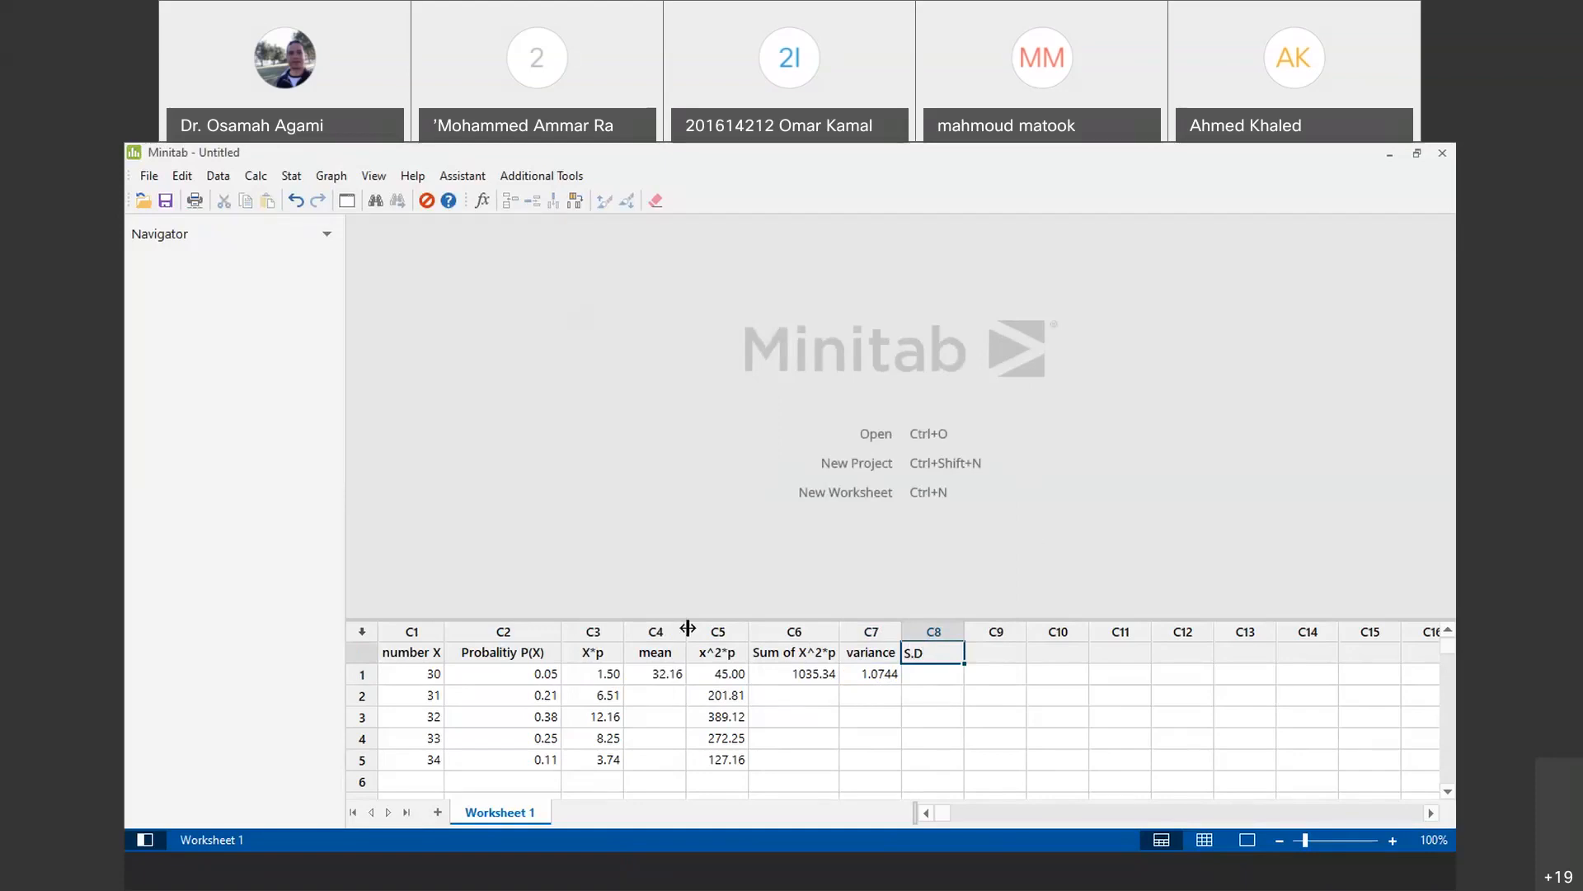
left_click(269, 178)
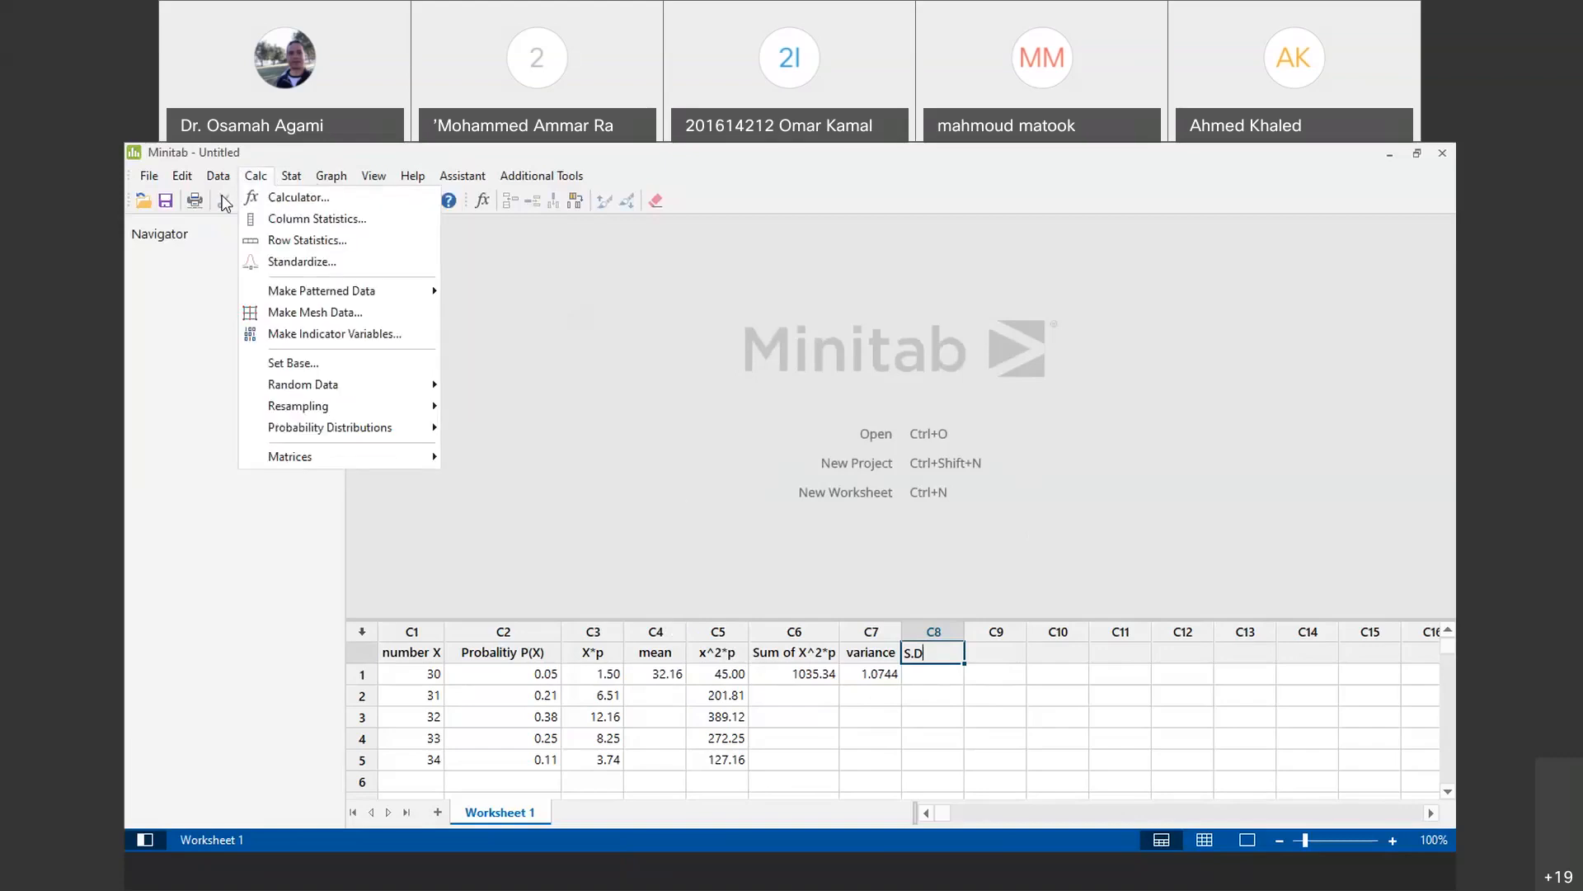
left_click(267, 196)
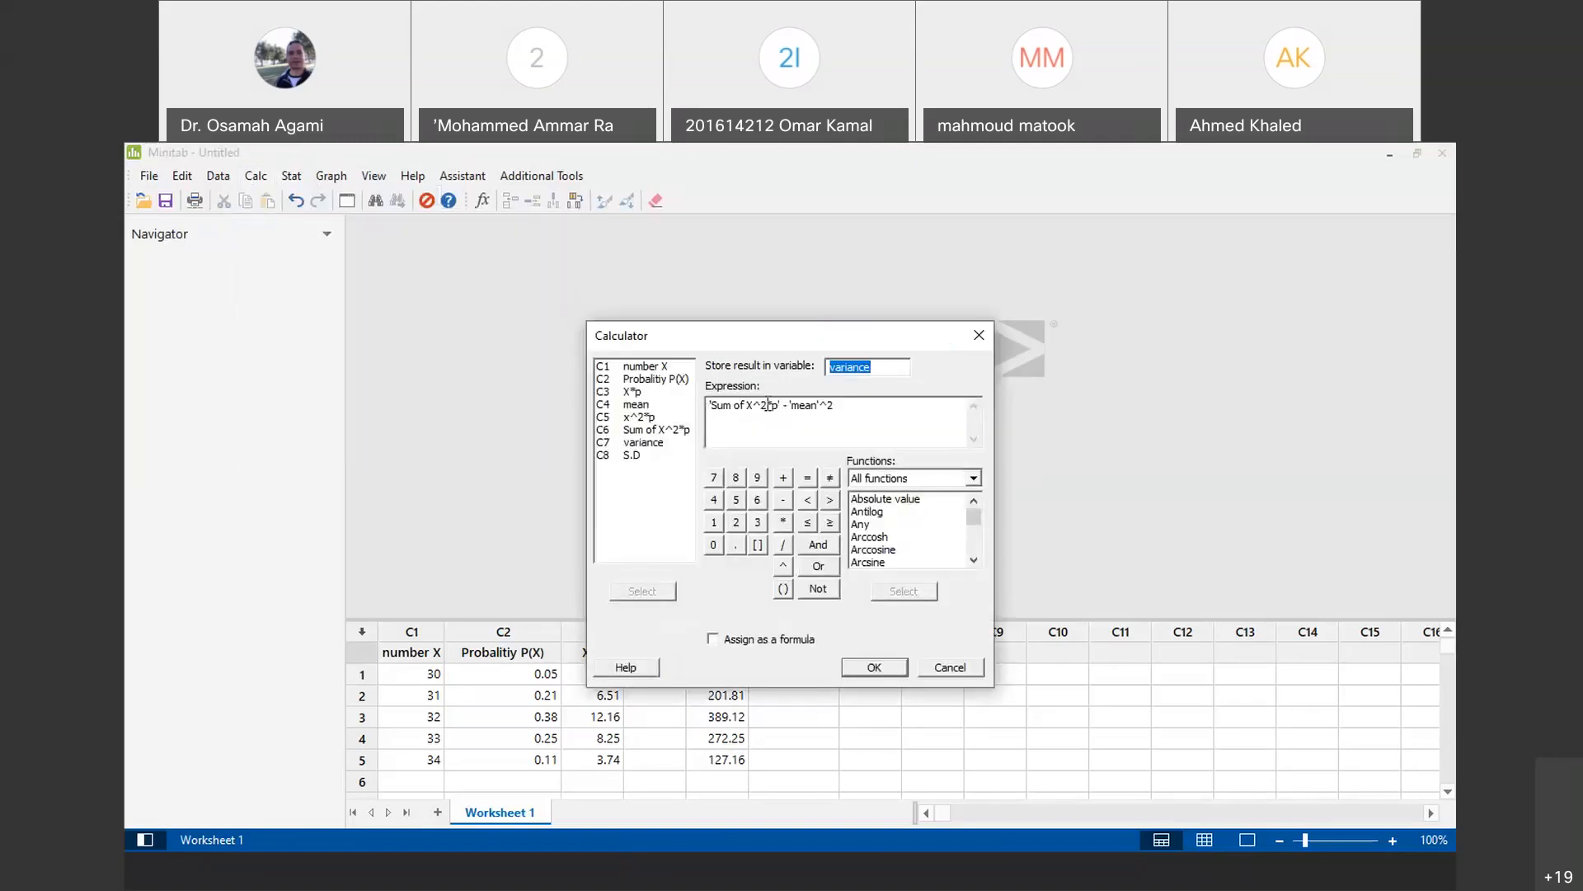
left_click_drag(838, 405, 793, 405)
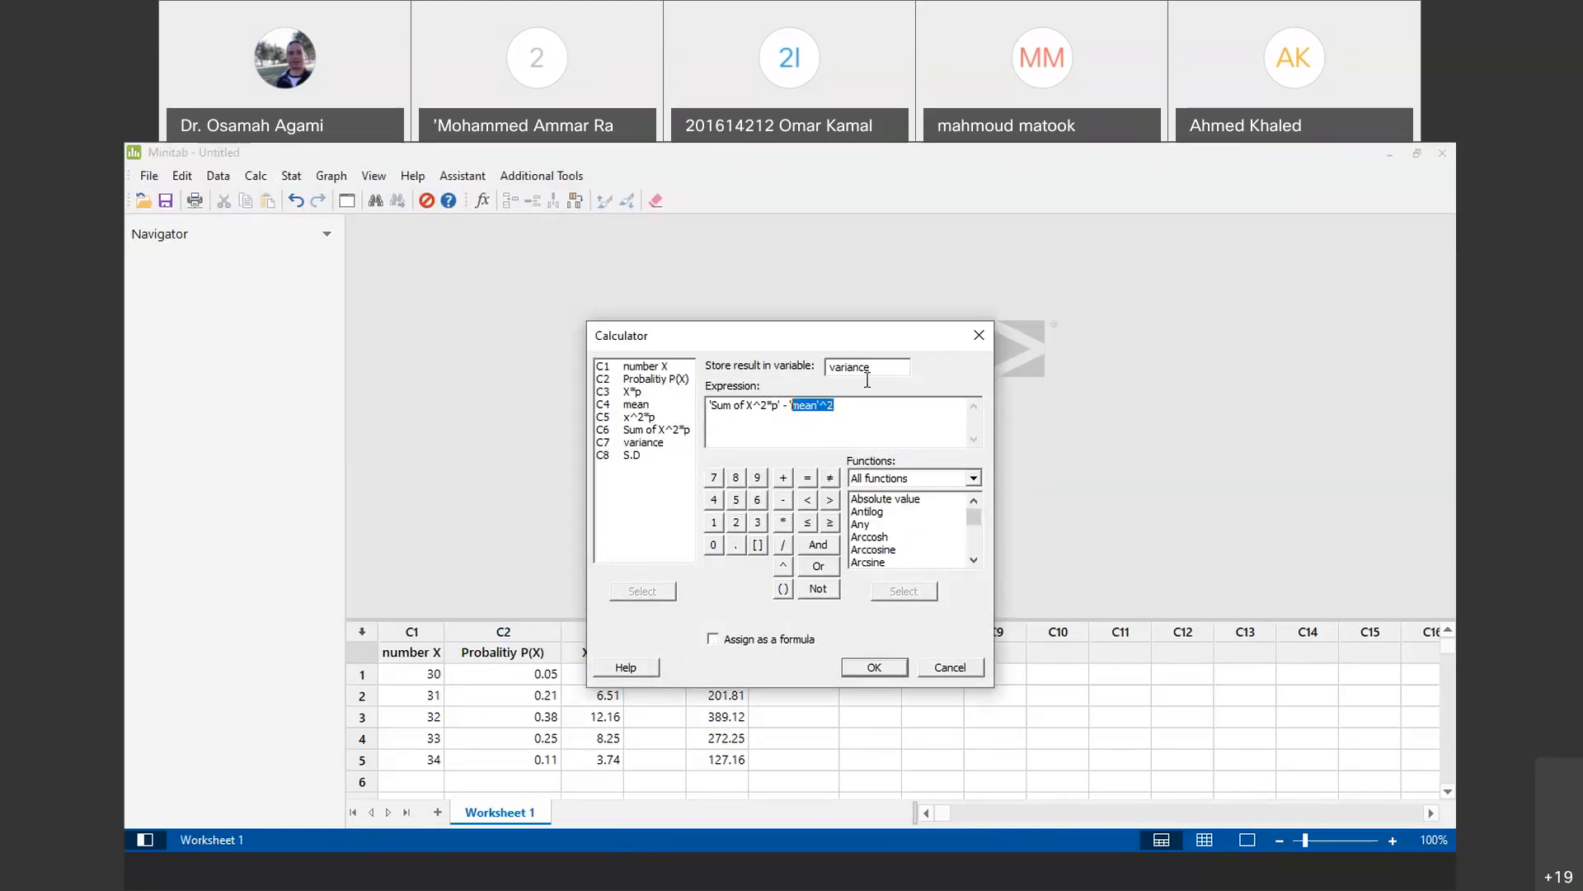
left_click_drag(881, 369, 823, 374)
key("BackSpace")
left_click(635, 457)
double_click(640, 458)
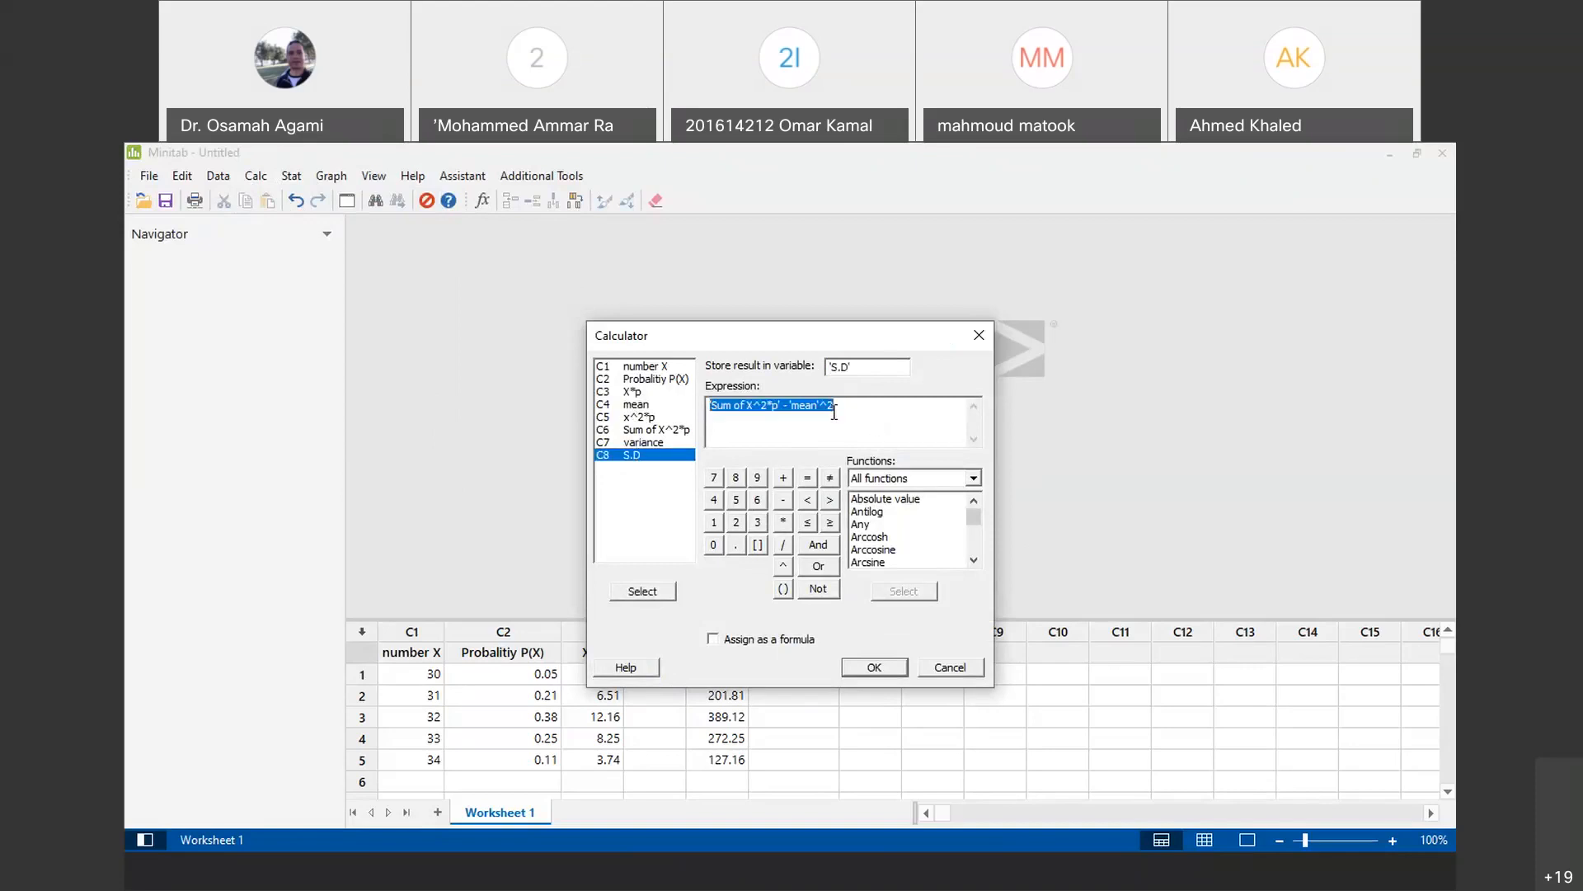
key("BackSpace")
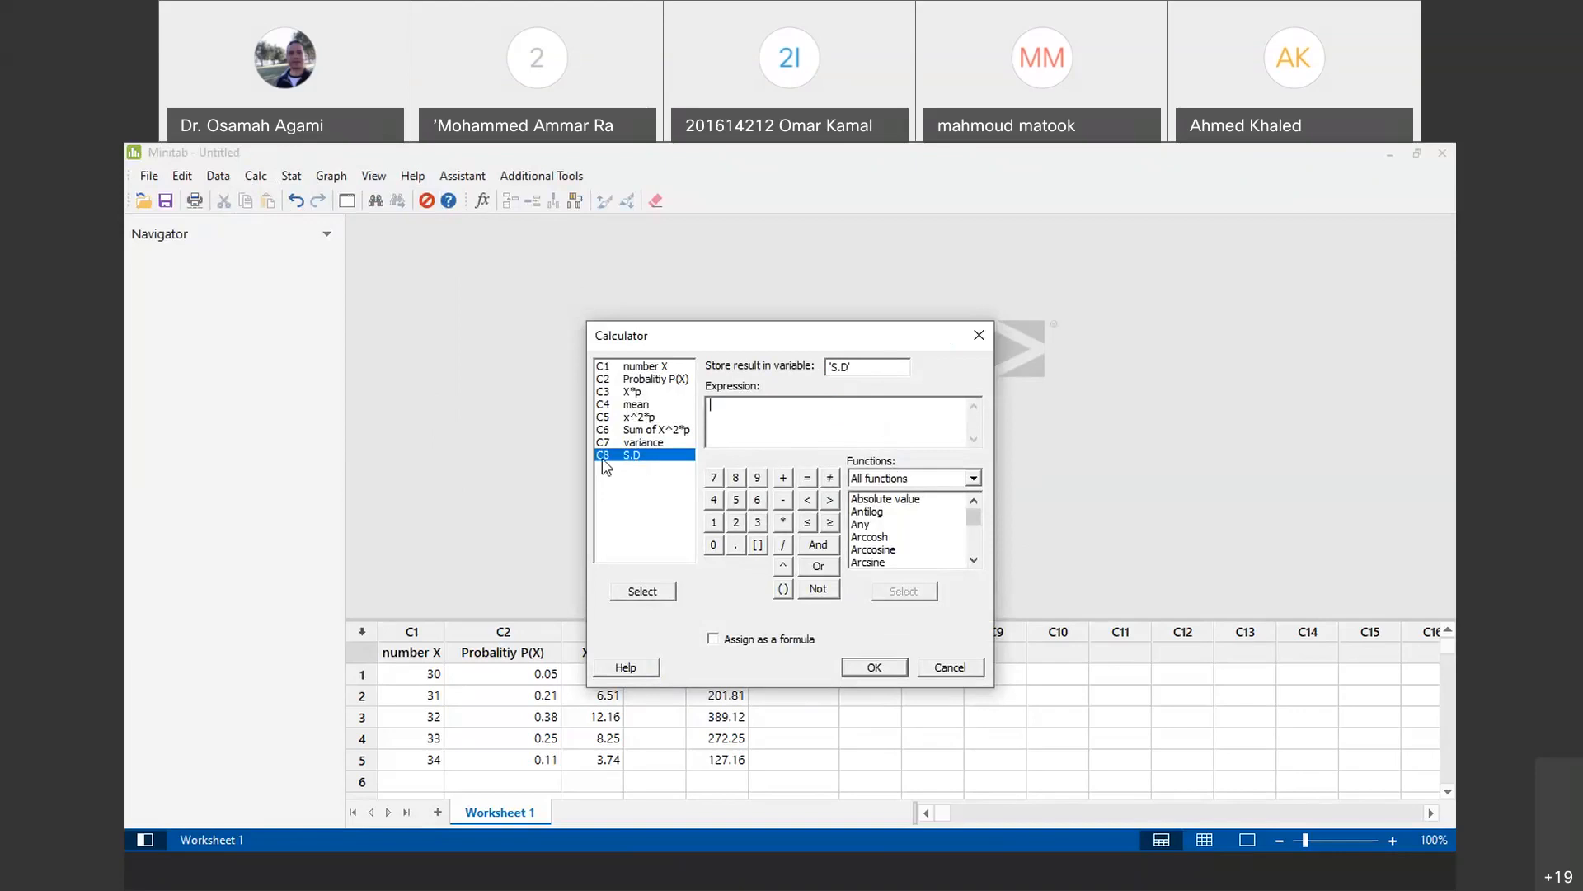
double_click(651, 444)
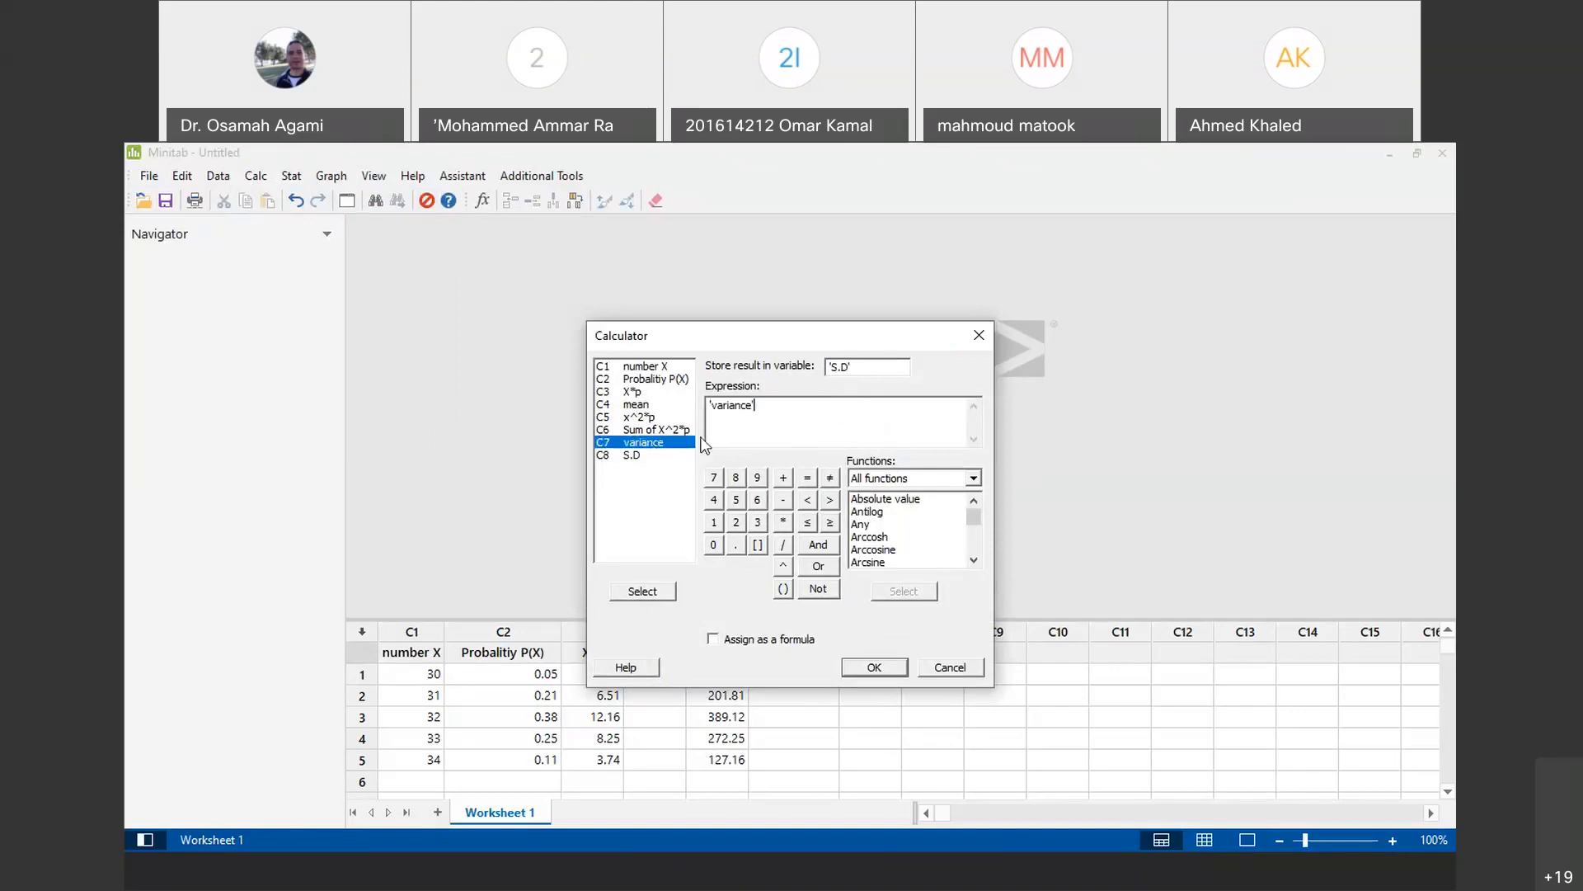
double_click(783, 402)
key("BackSpace")
Step: Calculate the S.D column by applying the Square root function to 'variance'
left_click(914, 538)
key("s")
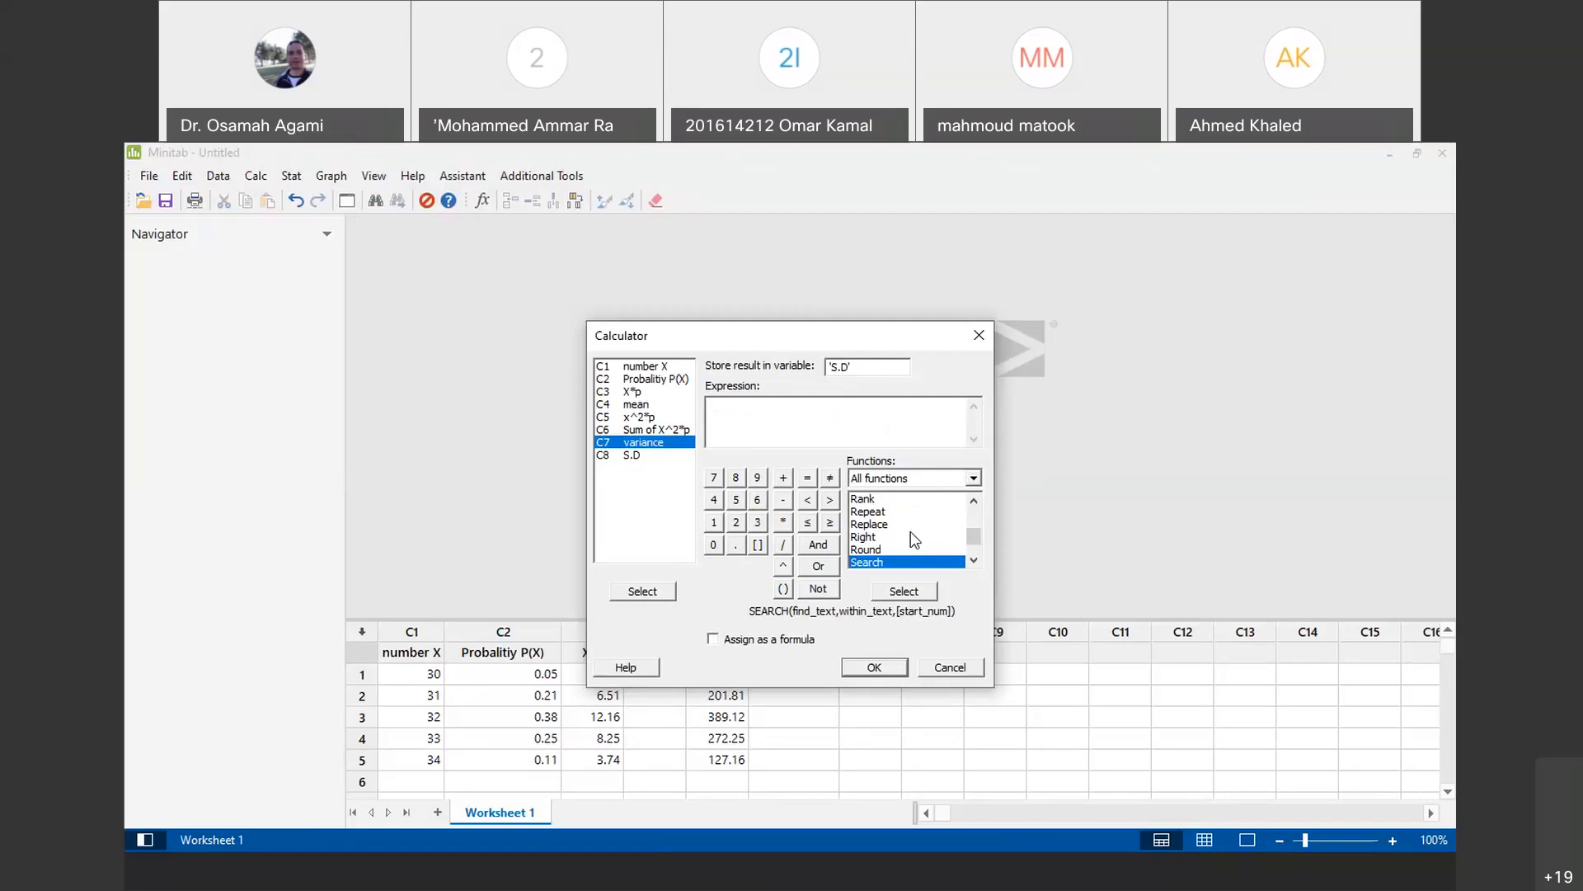
left_click_drag(975, 533, 974, 478)
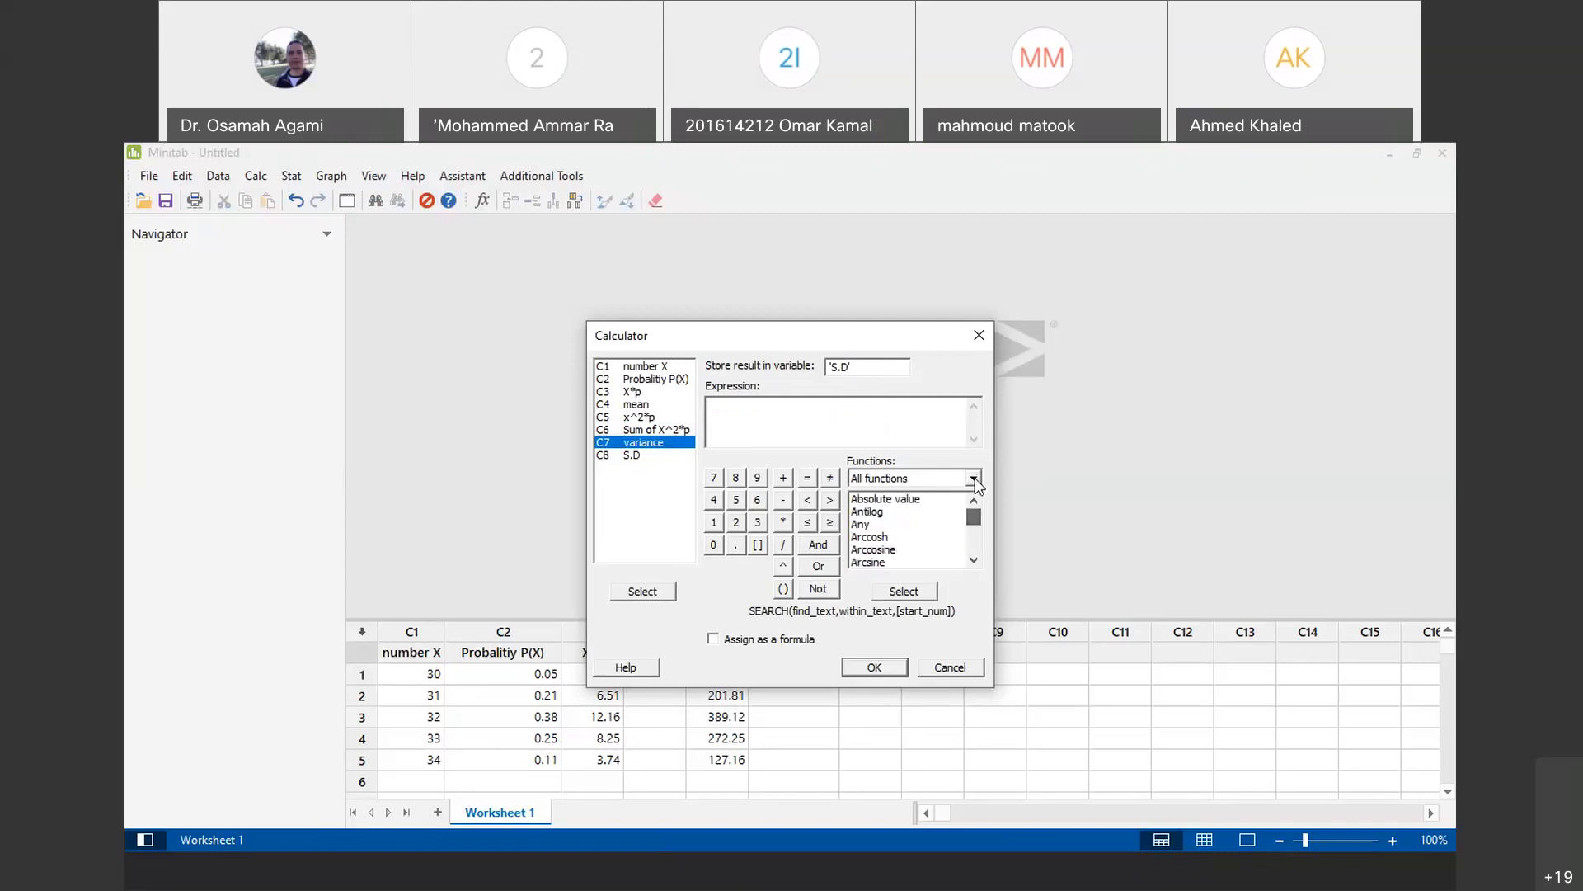
left_click(970, 568)
left_click(970, 567)
left_click(970, 567)
left_click(970, 567)
left_click(970, 567)
left_click(970, 567)
left_click(970, 567)
left_click(970, 567)
left_click(970, 567)
left_click(970, 568)
left_click(970, 567)
left_click(970, 567)
left_click(969, 567)
left_click(969, 567)
left_click(970, 567)
left_click(970, 567)
left_click(970, 567)
left_click(970, 567)
left_click(971, 567)
left_click(971, 567)
left_click(971, 566)
left_click(971, 567)
left_click(971, 566)
left_click(971, 567)
left_click(972, 566)
left_click(971, 567)
left_click(971, 566)
left_click(972, 567)
left_click(971, 567)
left_click(971, 567)
left_click(971, 566)
left_click(971, 567)
left_click(972, 566)
left_click(971, 566)
left_click(971, 567)
left_click(971, 567)
left_click(971, 564)
left_click(972, 563)
left_click(972, 564)
left_click(971, 563)
left_click(971, 563)
left_click(971, 563)
left_click(973, 563)
left_click(973, 563)
left_click(973, 563)
left_click(973, 564)
left_click(973, 564)
left_click(973, 564)
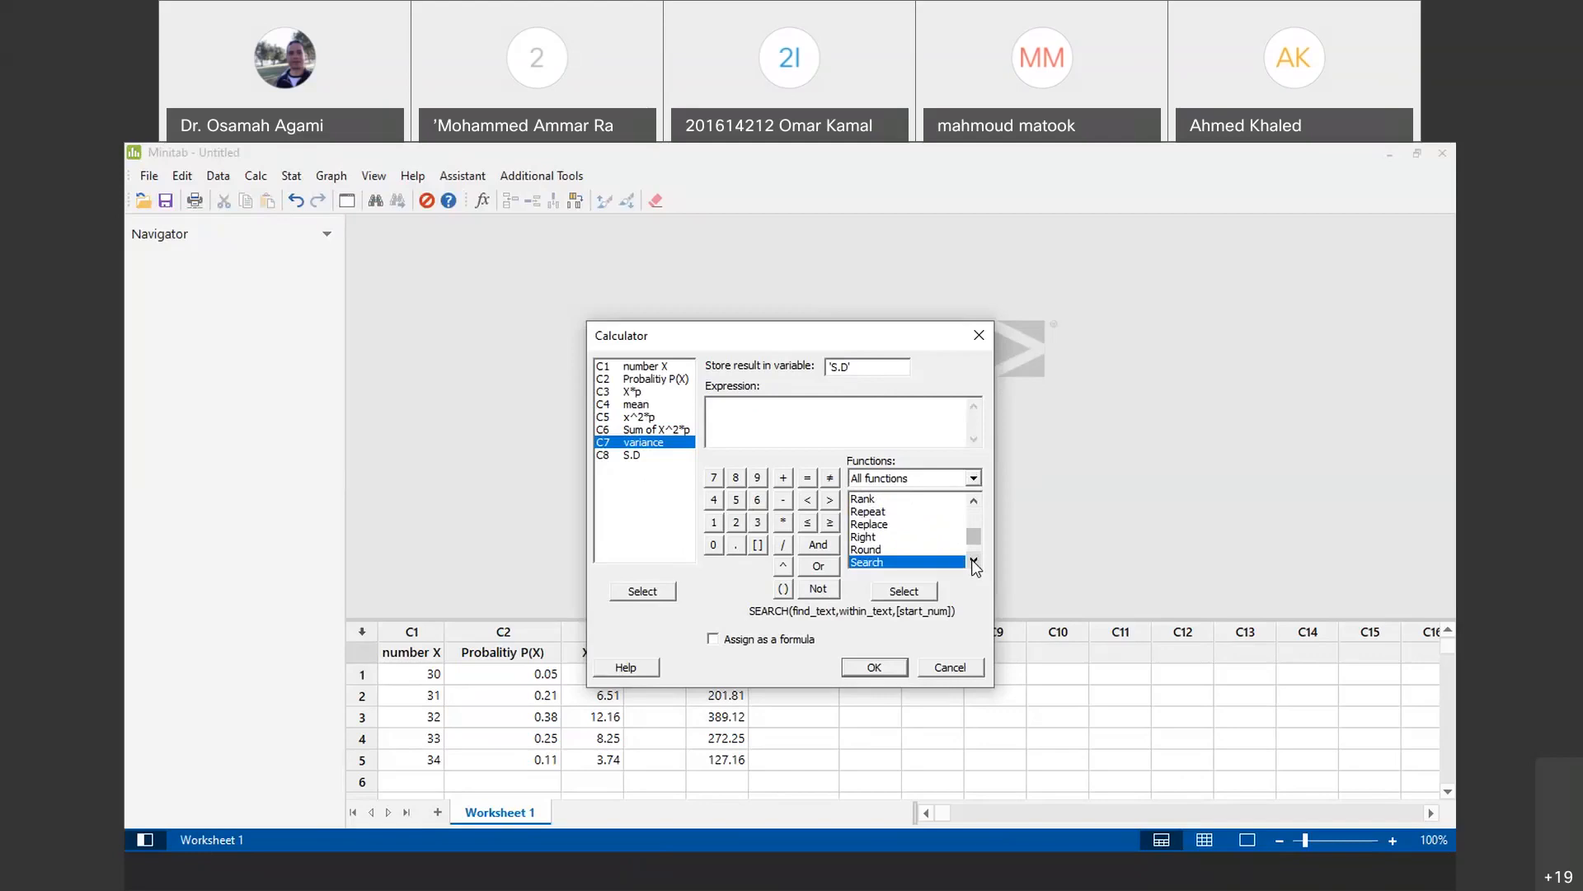
left_click(973, 564)
left_click(973, 563)
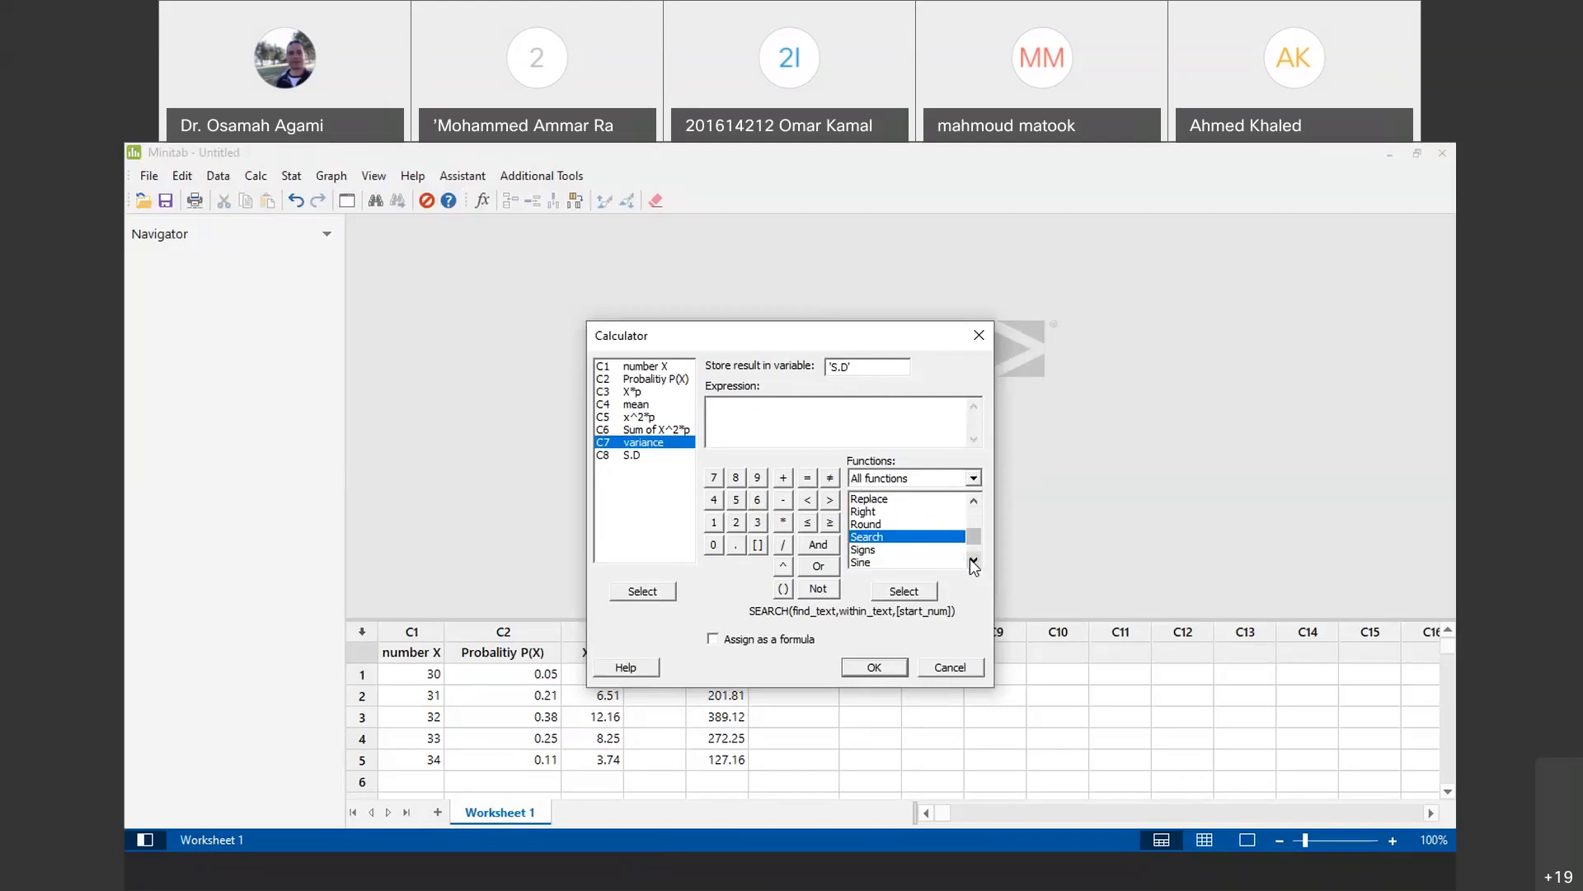
left_click(974, 563)
left_click(973, 563)
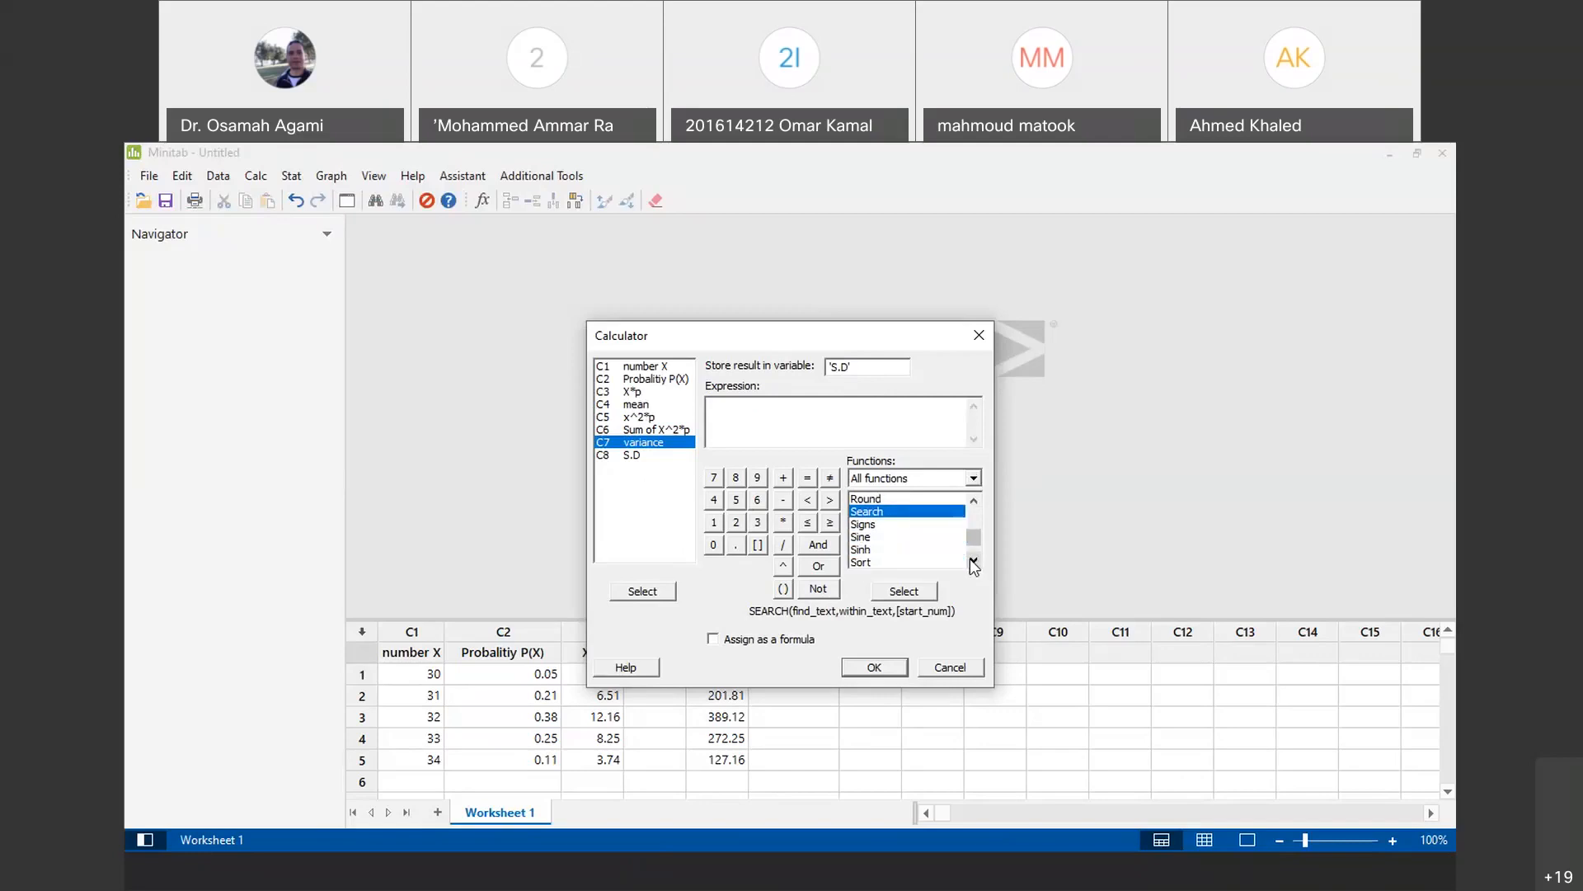
left_click(973, 563)
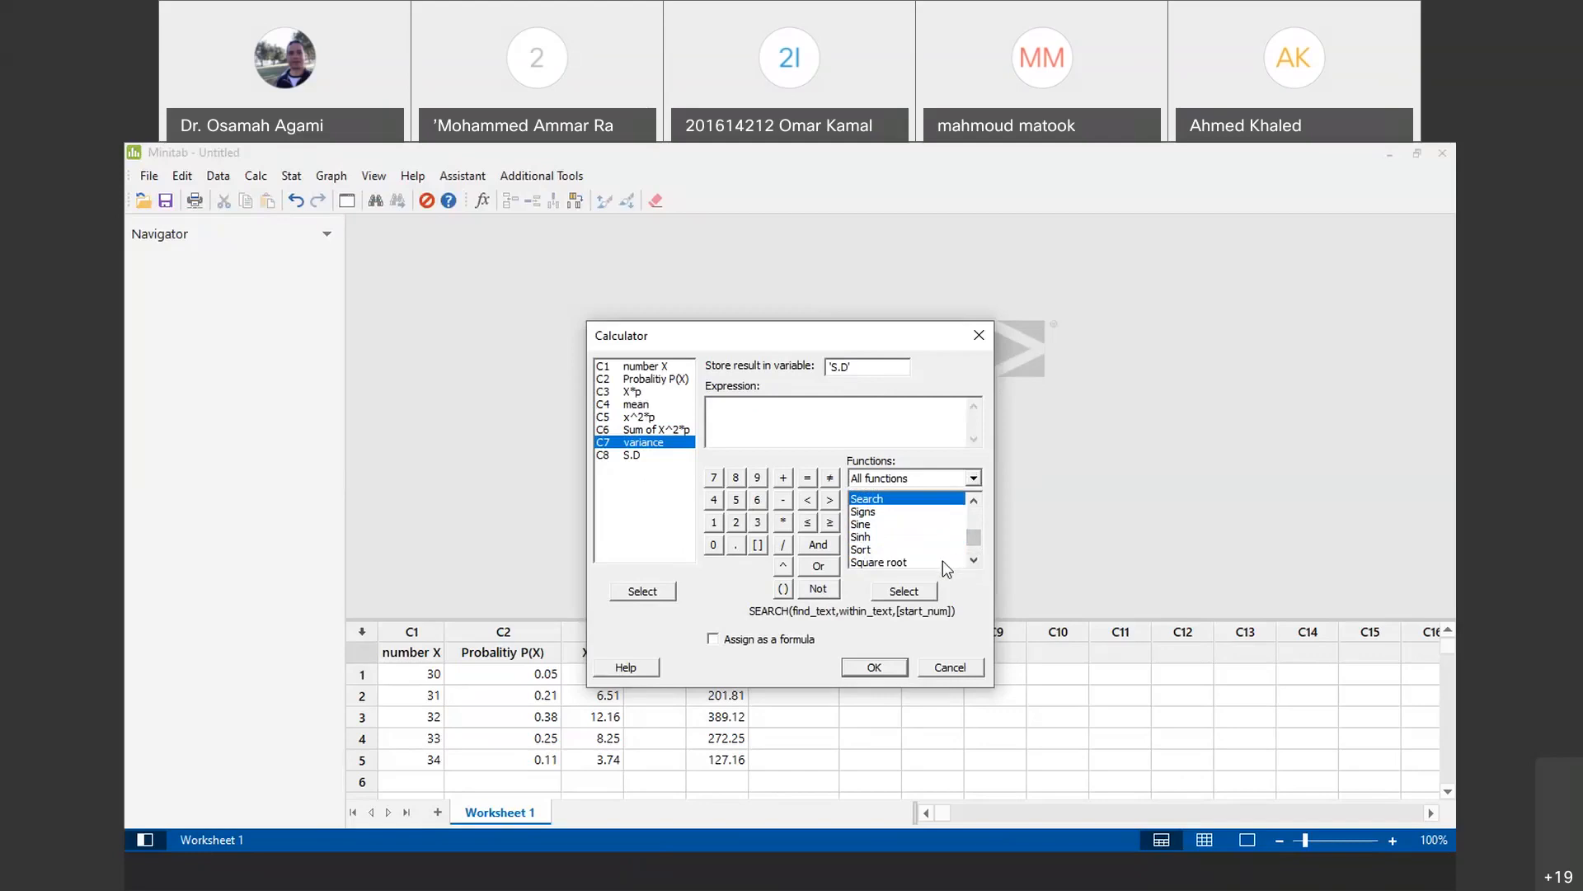
double_click(924, 563)
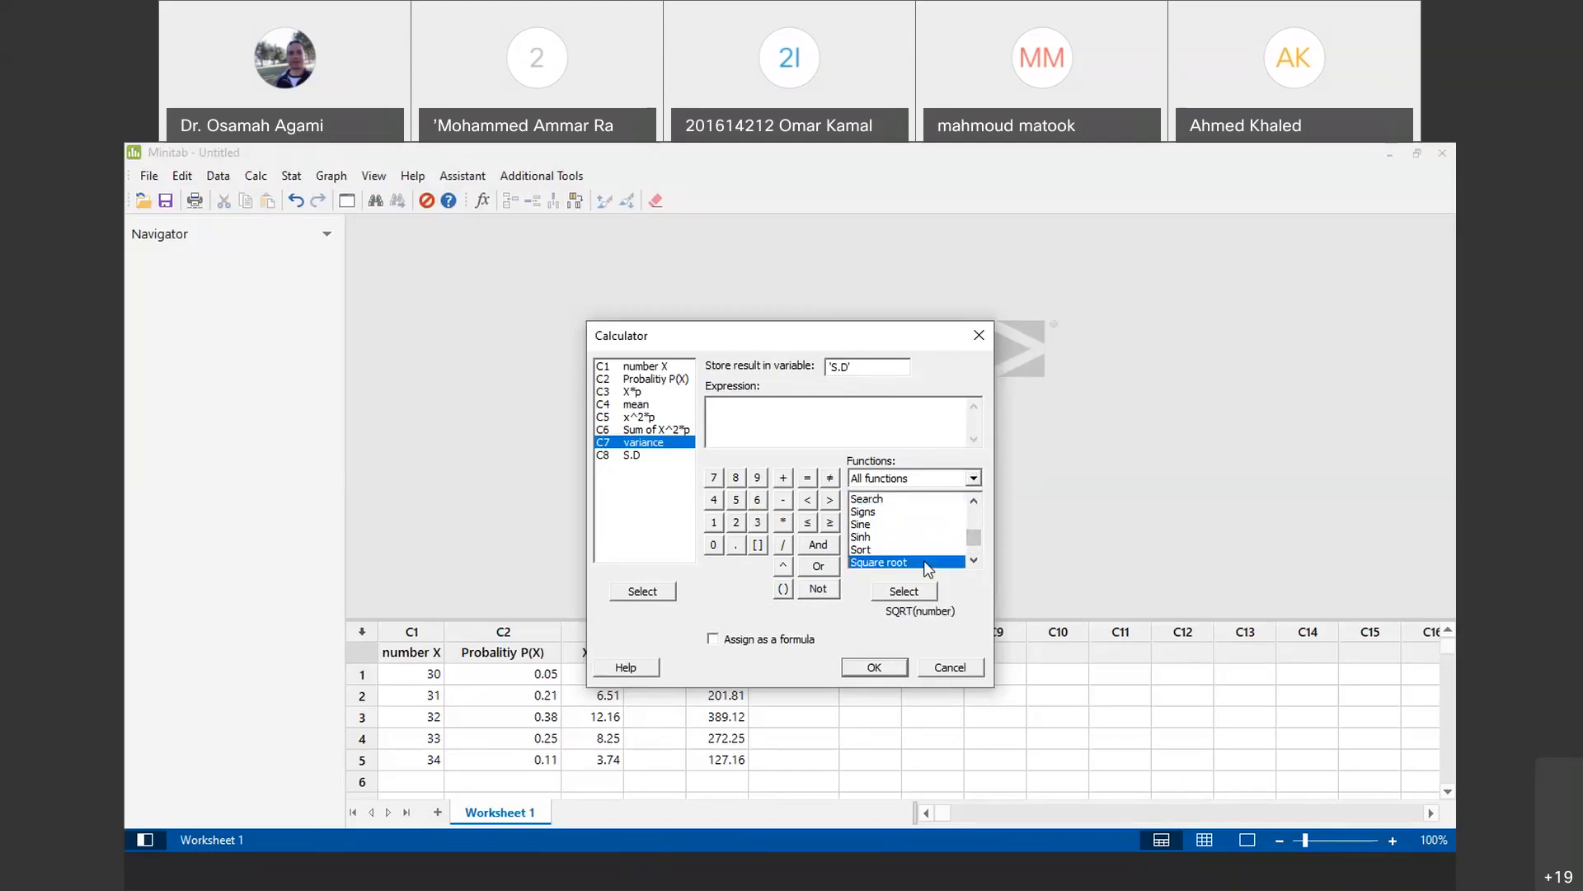
double_click(659, 445)
left_click(875, 674)
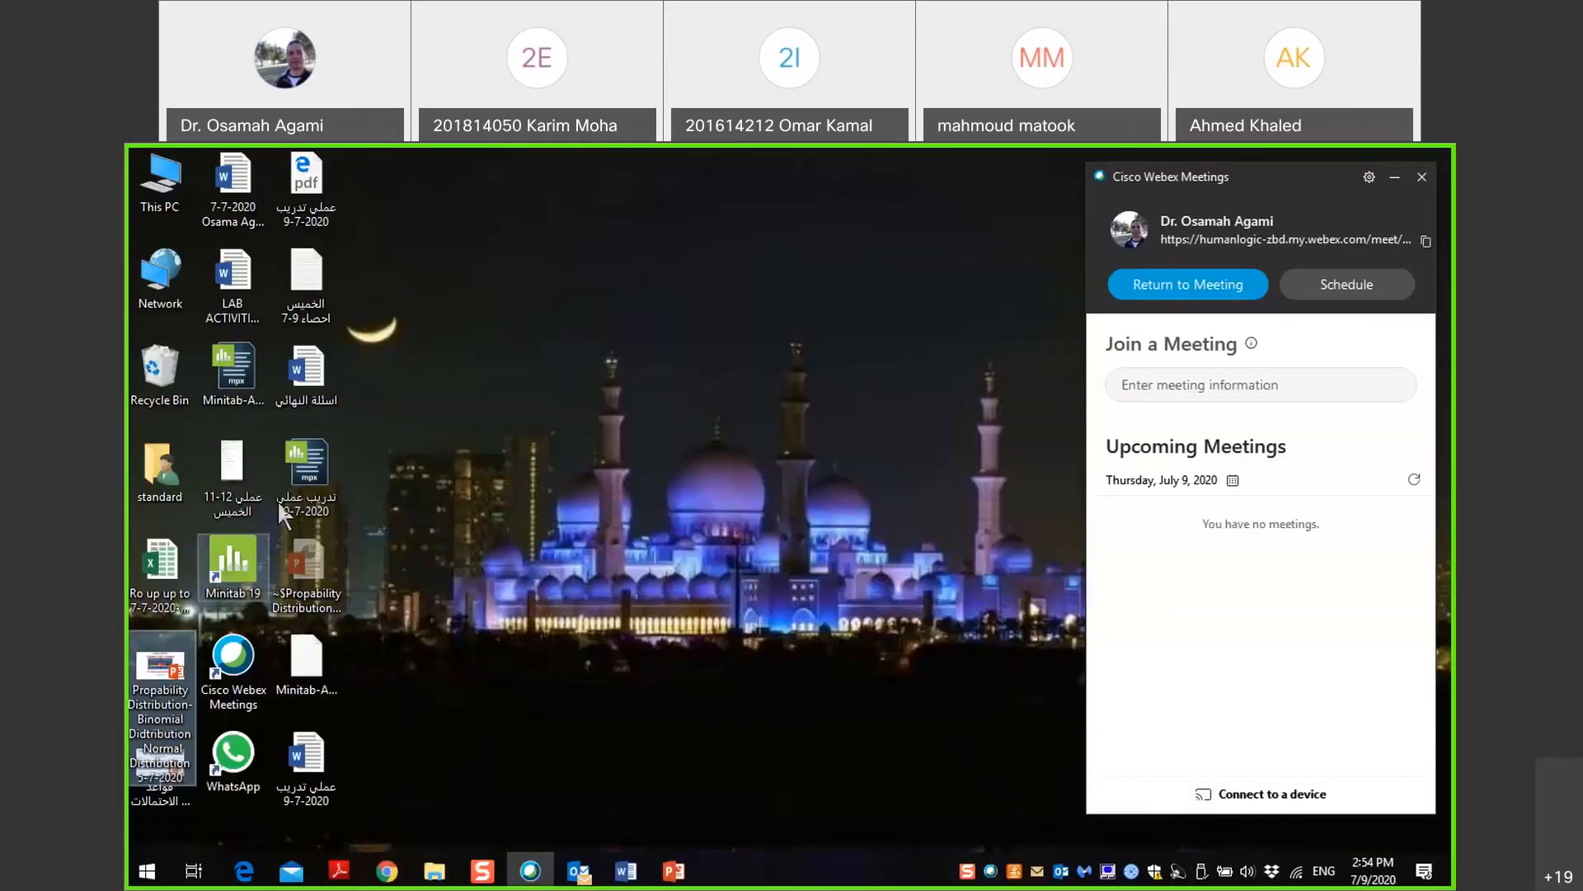
Step: Open the desktop Minitab project تدريب عملي 9-7-2020 and display descriptive statistics for columns C4 (عدد الأنشطةx) and C5 (الاحتمال p)
double_click(318, 468)
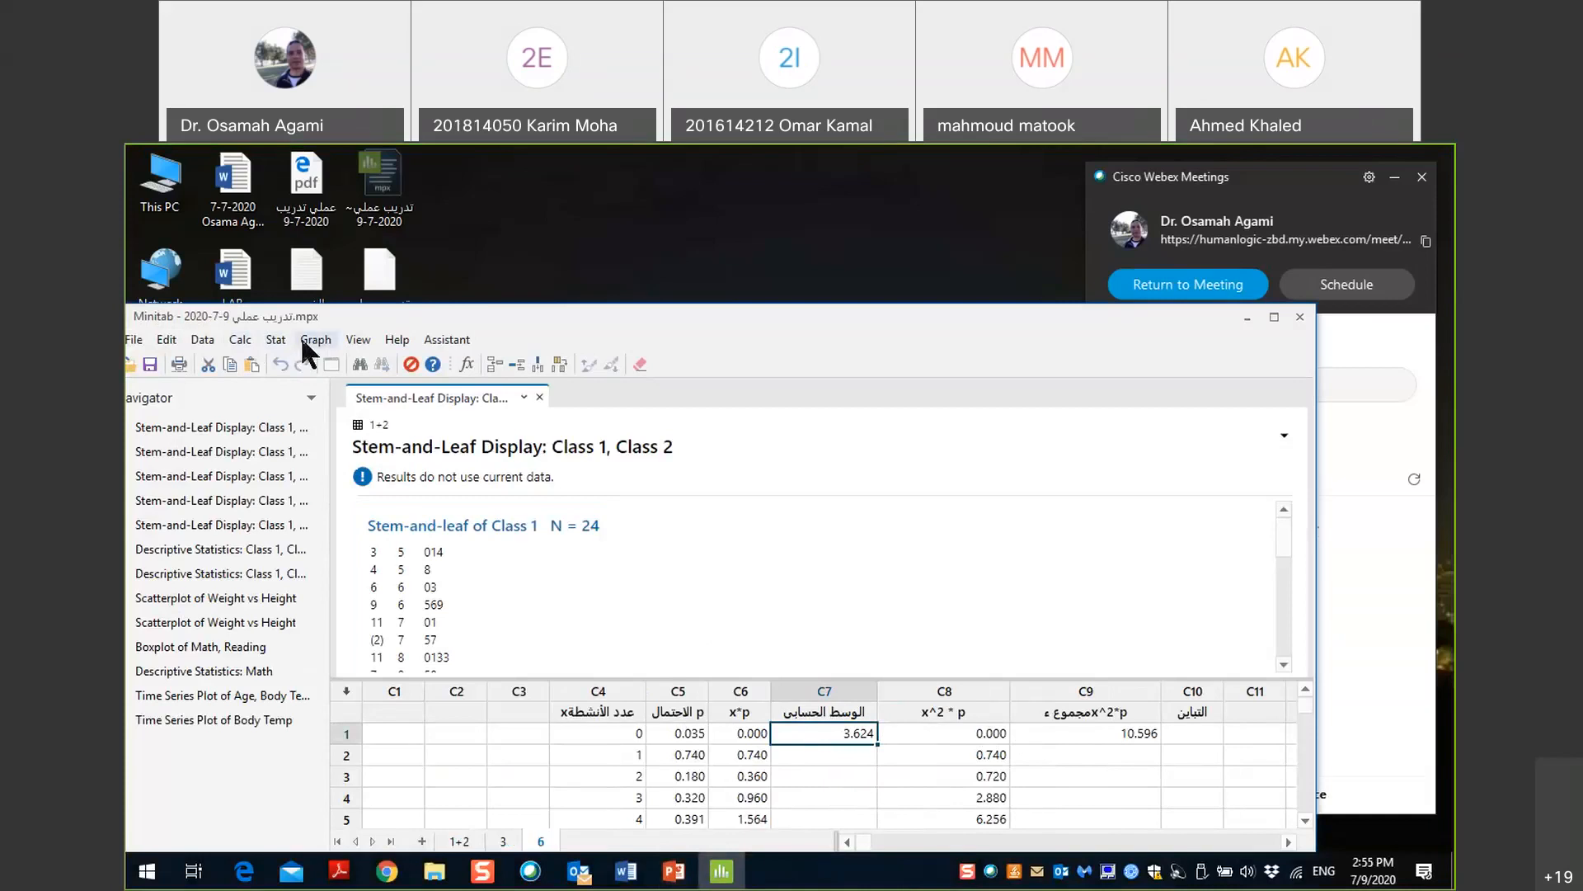
left_click(279, 339)
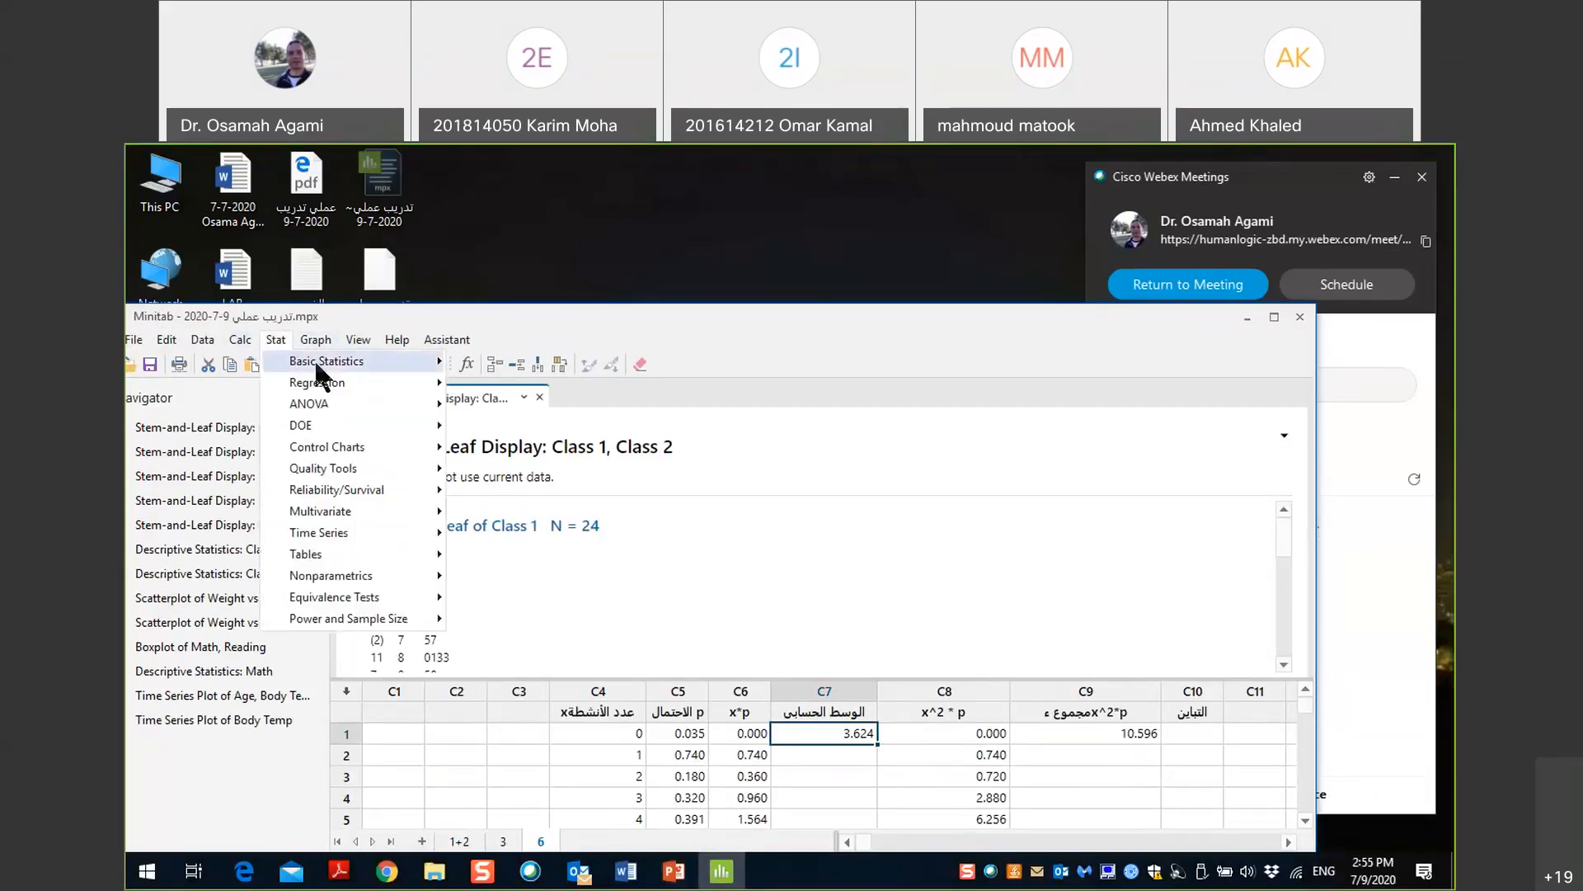
mouse_move(315, 363)
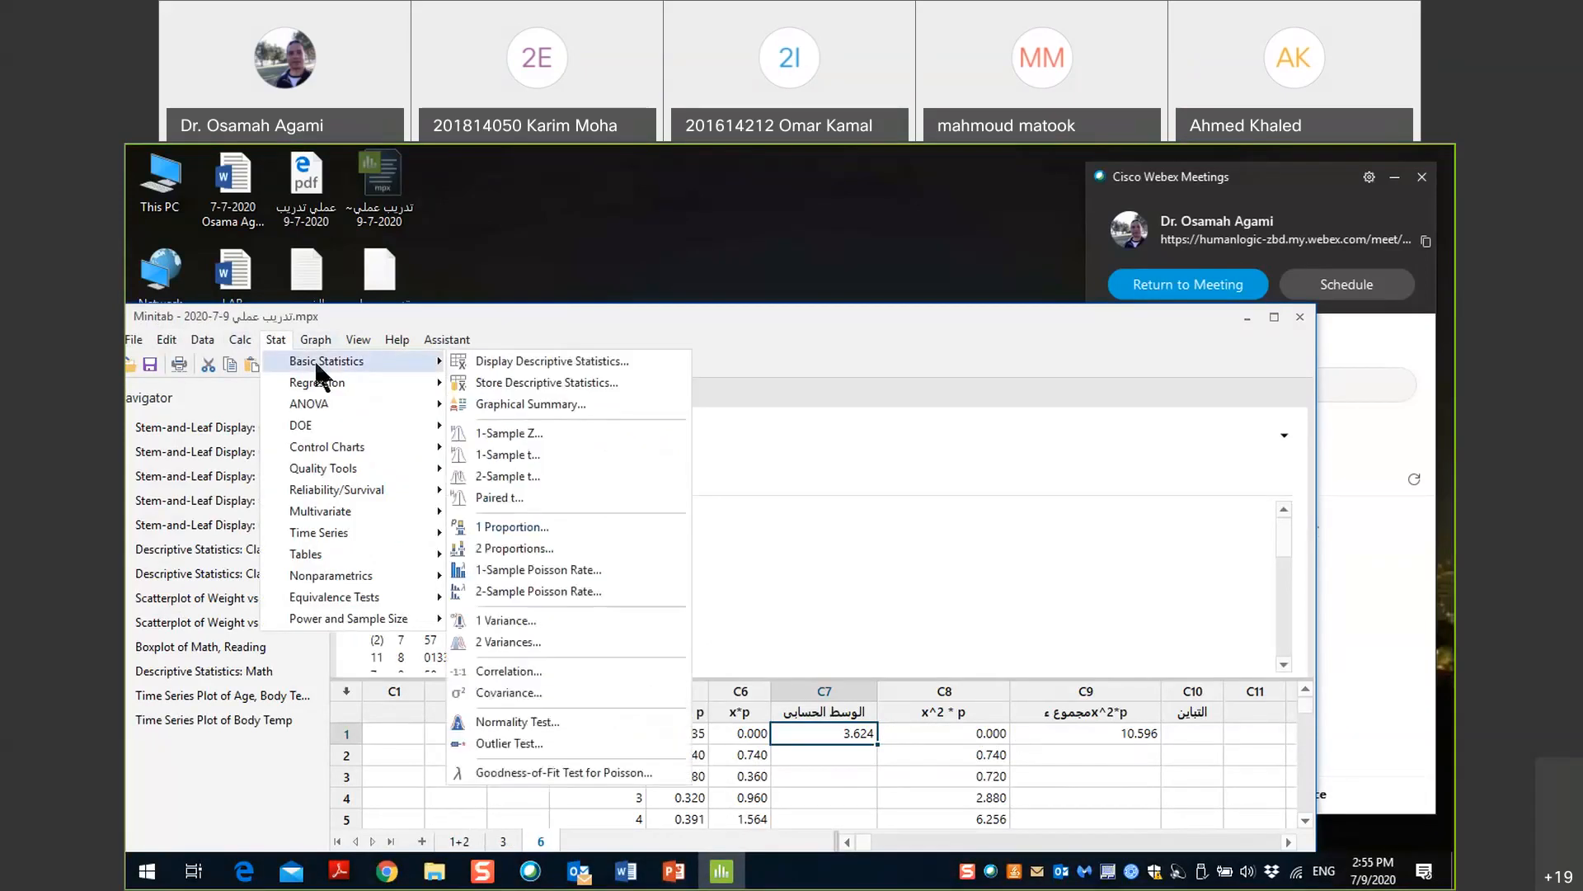
left_click(573, 363)
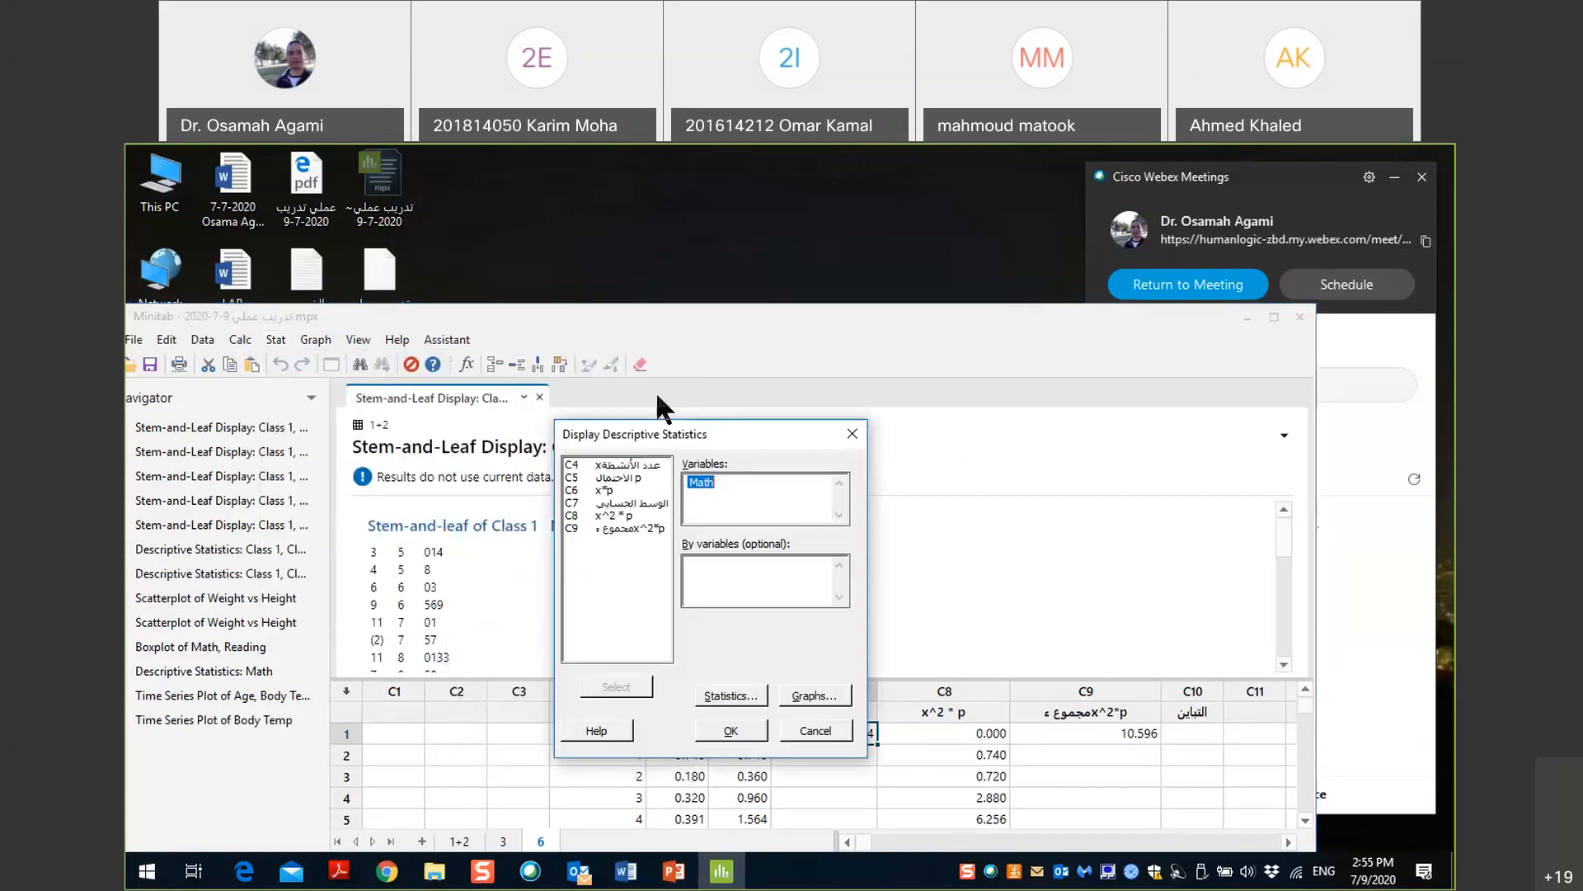
double_click(610, 462)
double_click(610, 474)
left_click(731, 730)
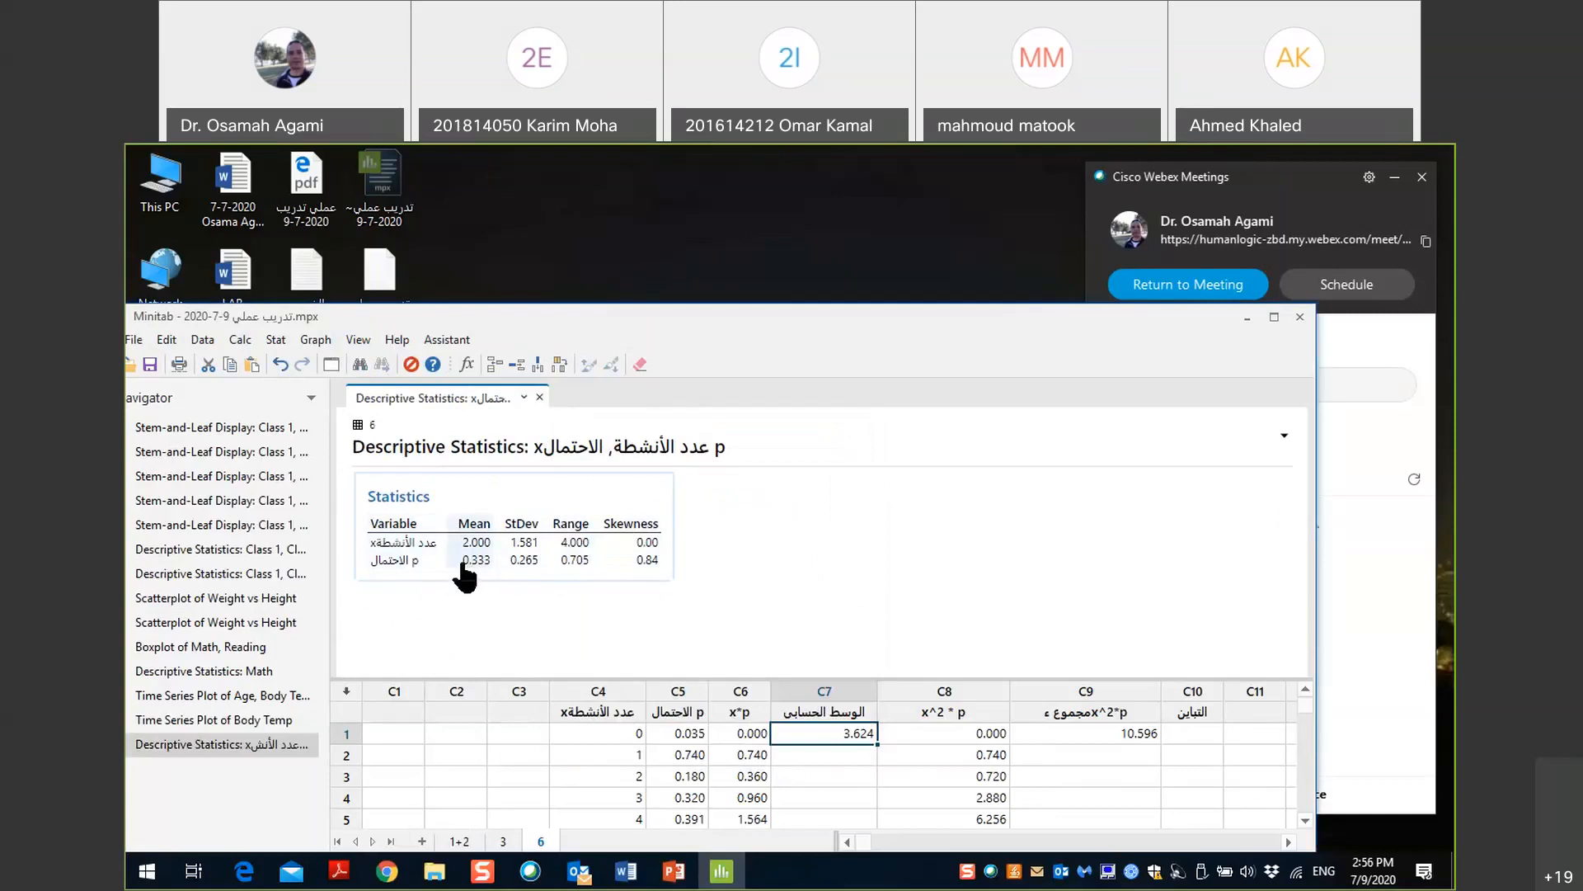
left_click(895, 172)
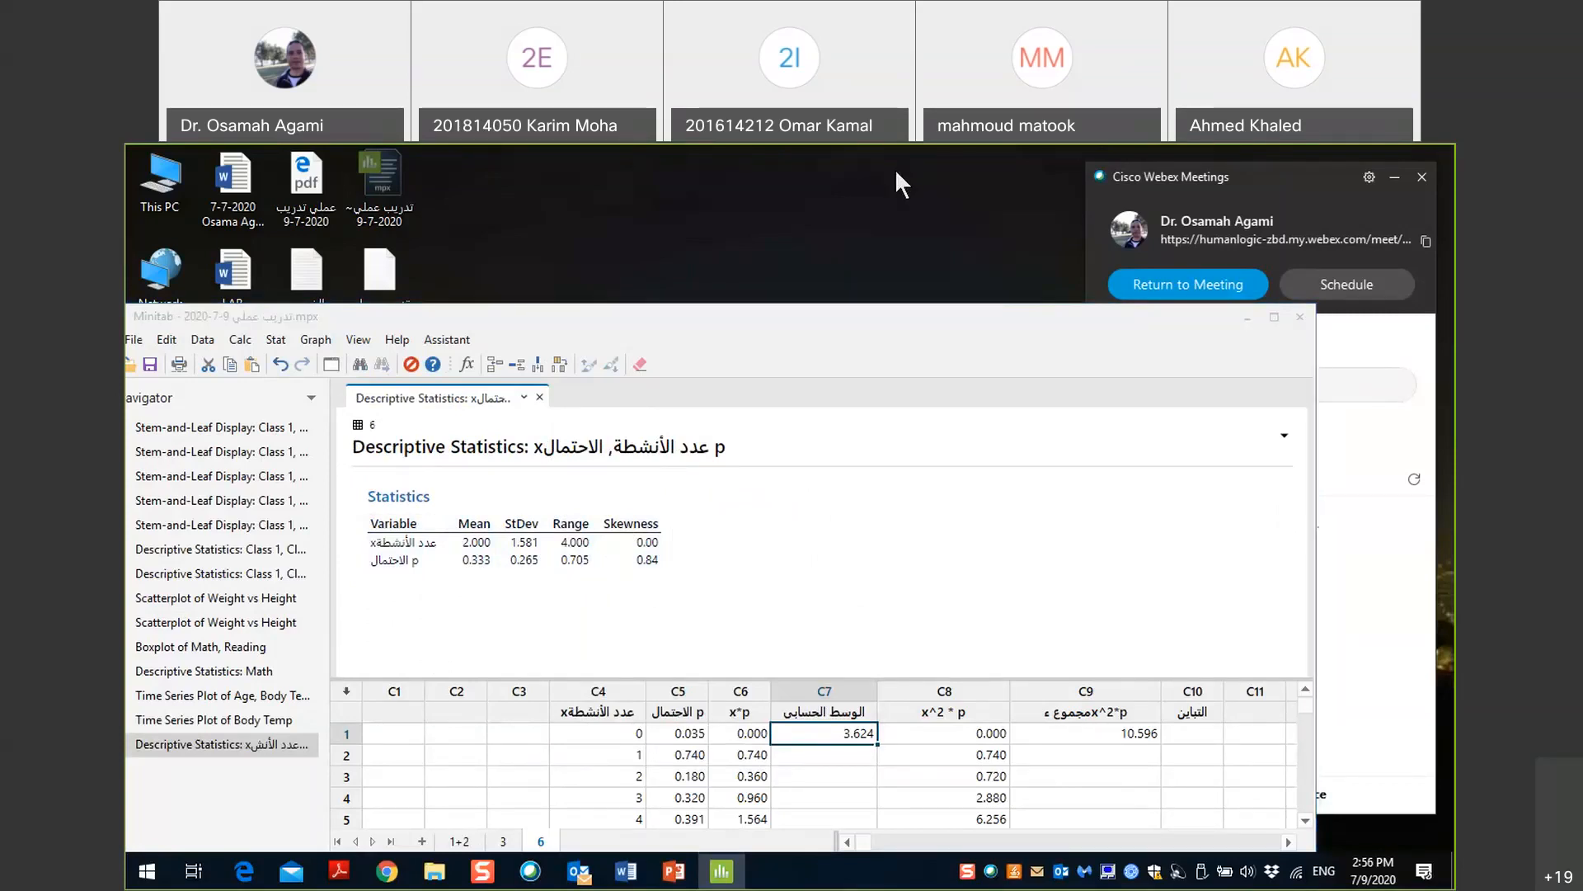